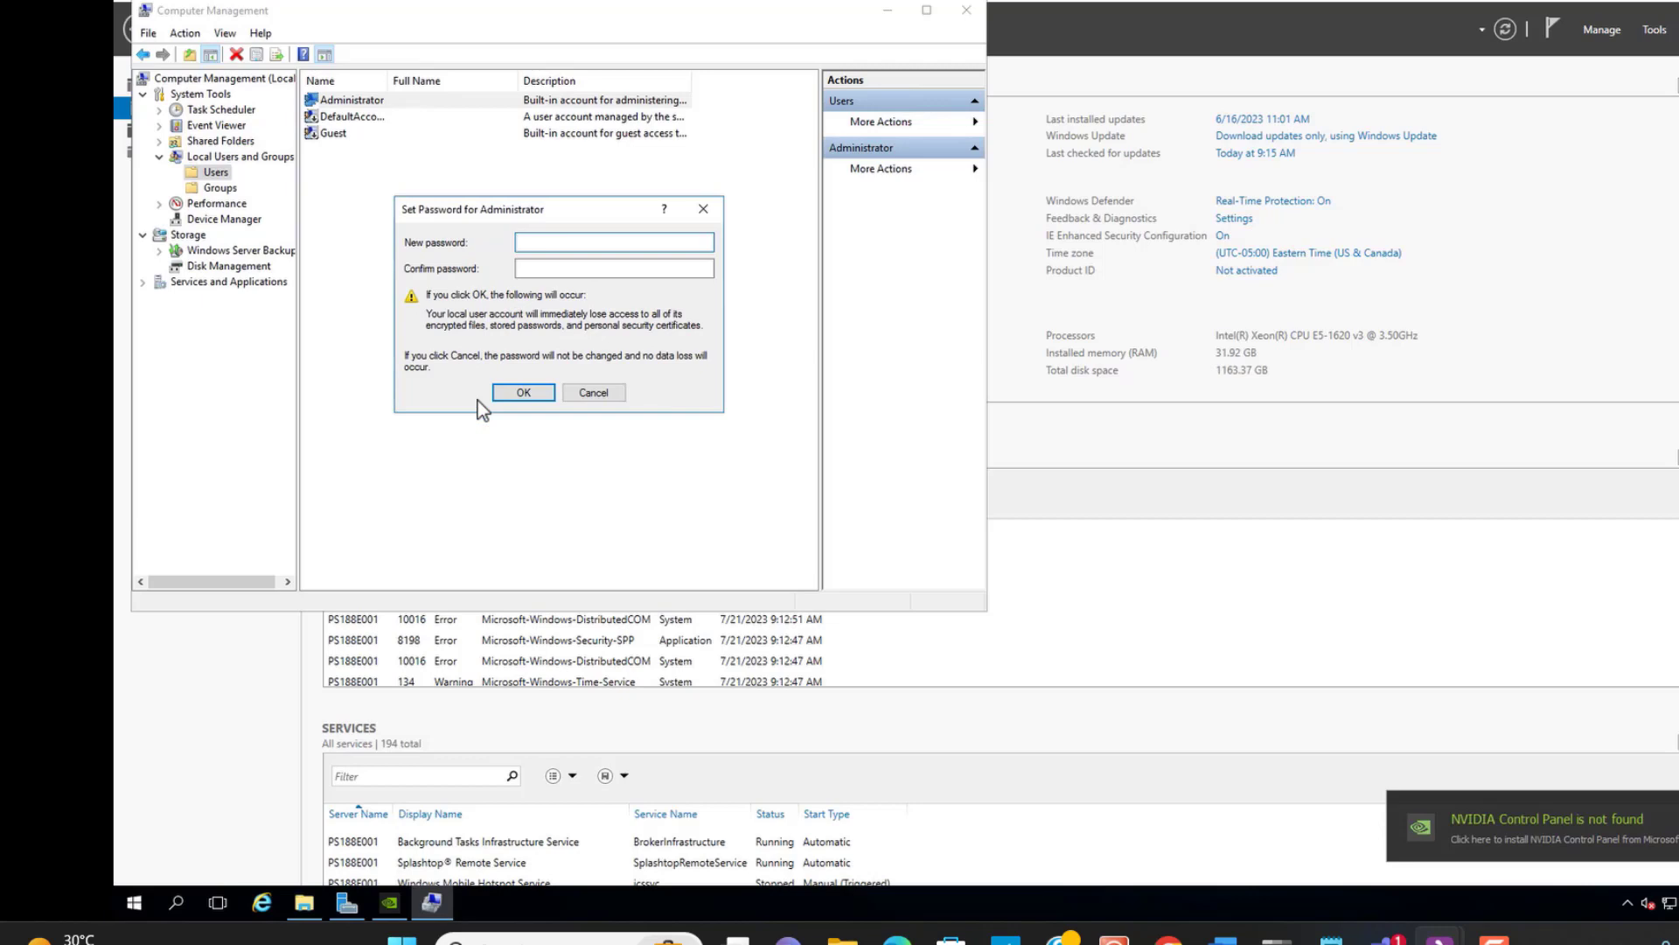
# - Set and confirm a new password for the local Administrator account, then close Computer Management
pyautogui.write('********')
pyautogui.press('Tab')
pyautogui.write('***********')
pyautogui.press('Return')
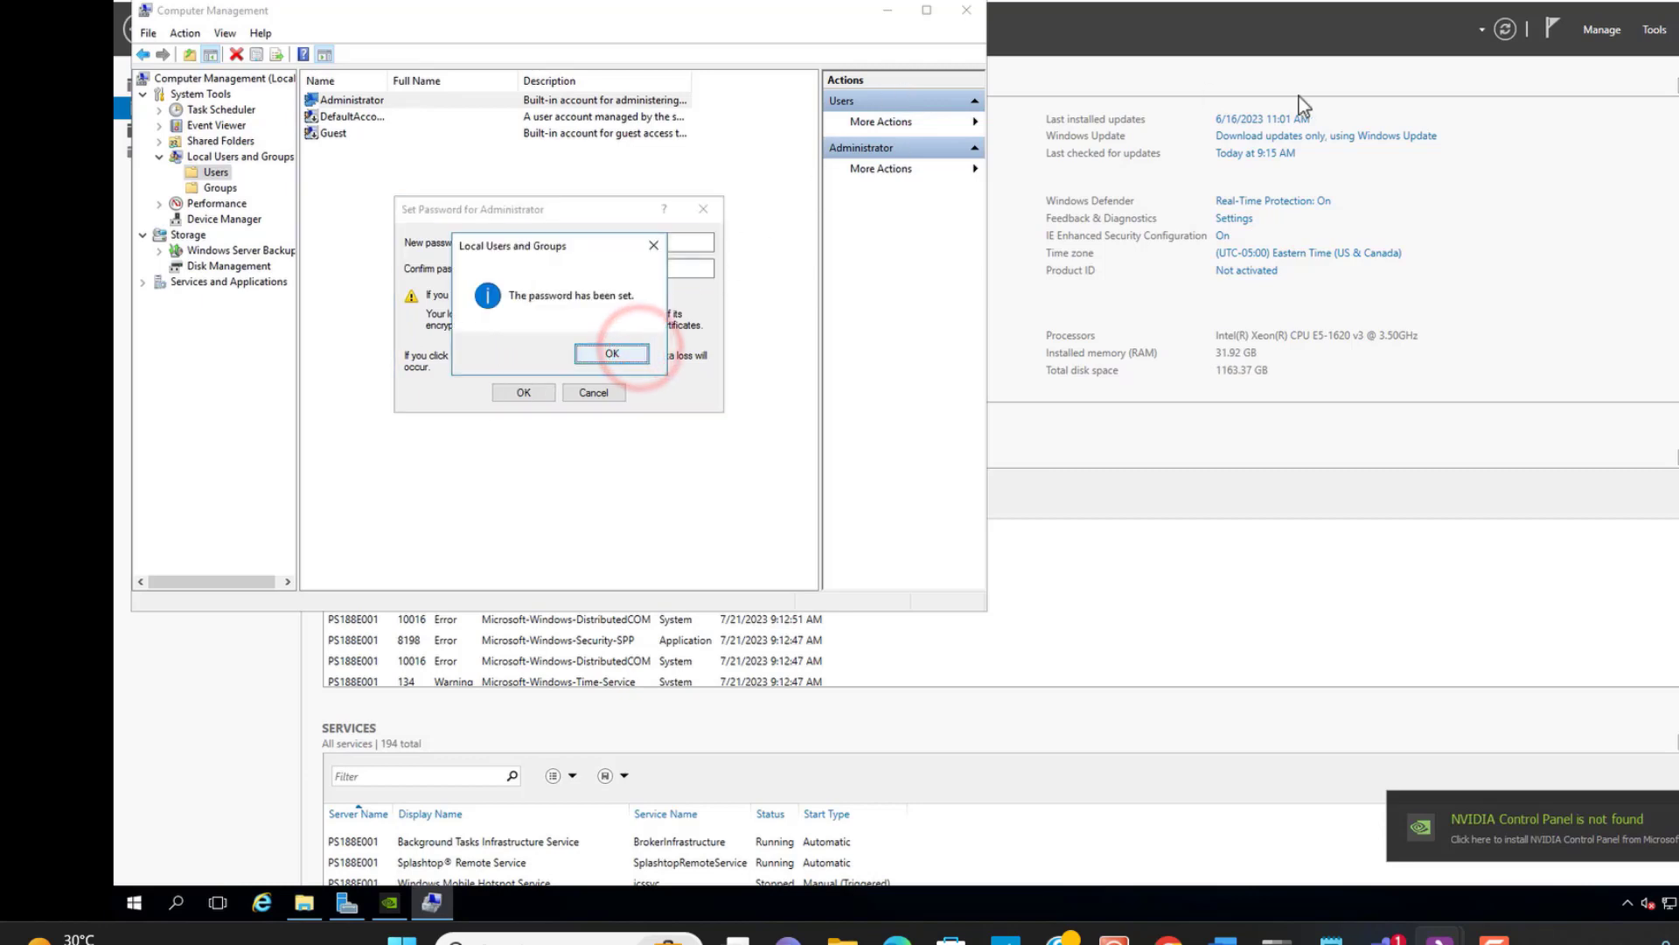
pyautogui.press('Return')
pyautogui.hotkey('alt', 'F4')
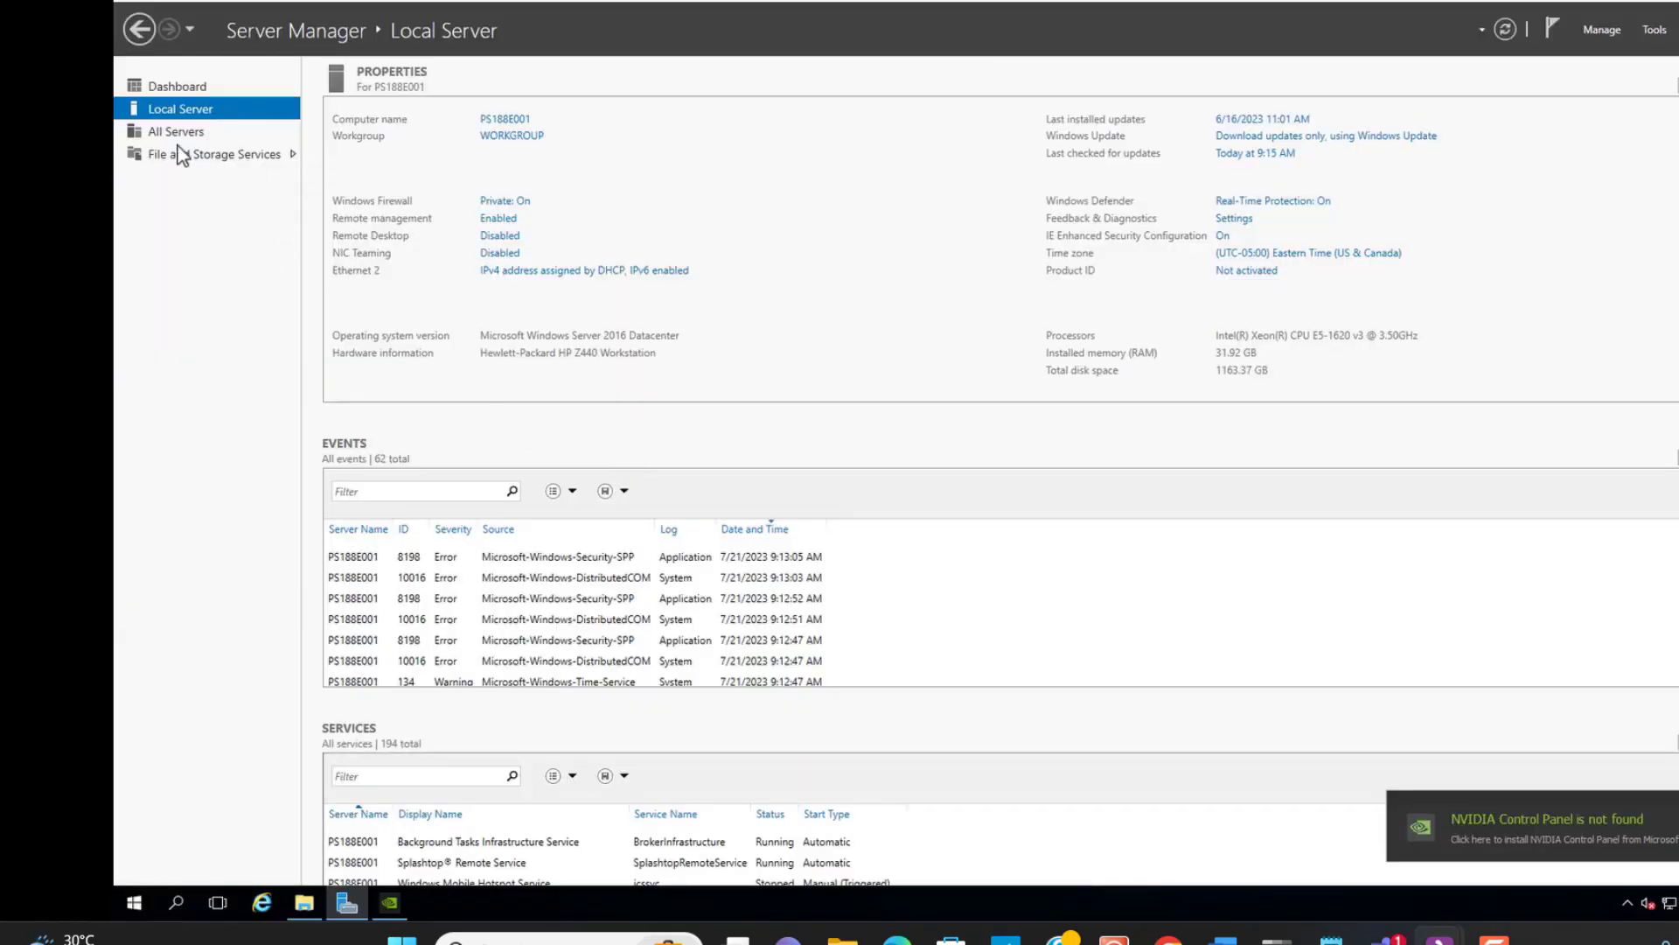
# - Review the local server's computer name and workgroup settings in System Properties without changing them
pyautogui.click(172, 109)
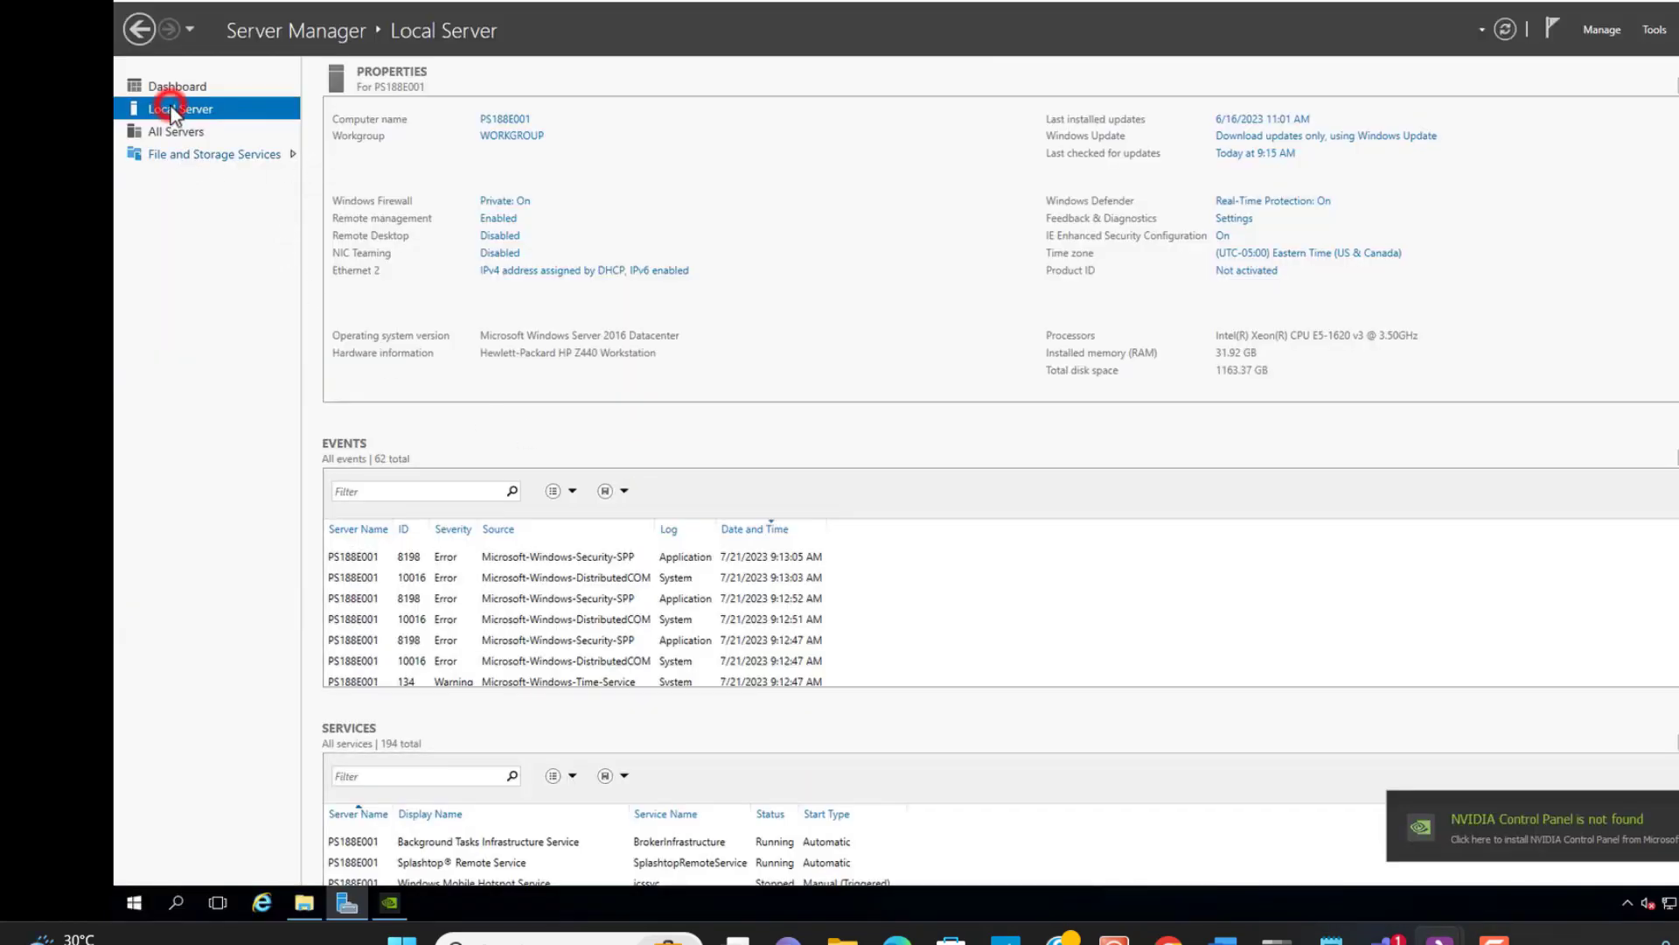
pyautogui.click(498, 119)
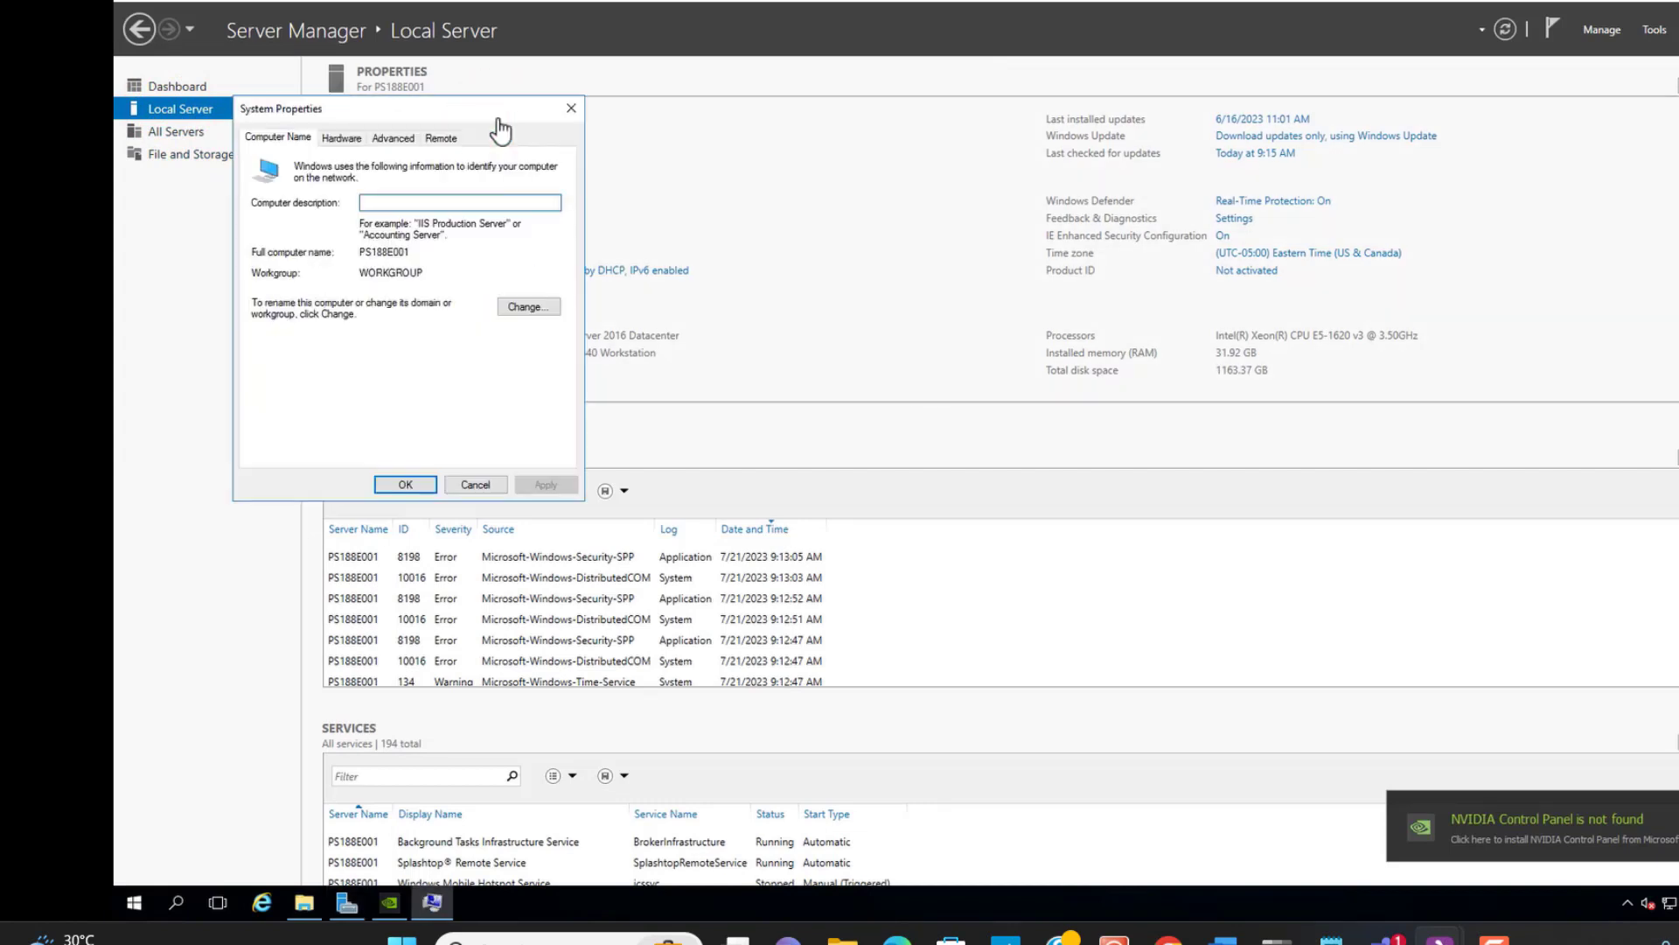
pyautogui.click(540, 308)
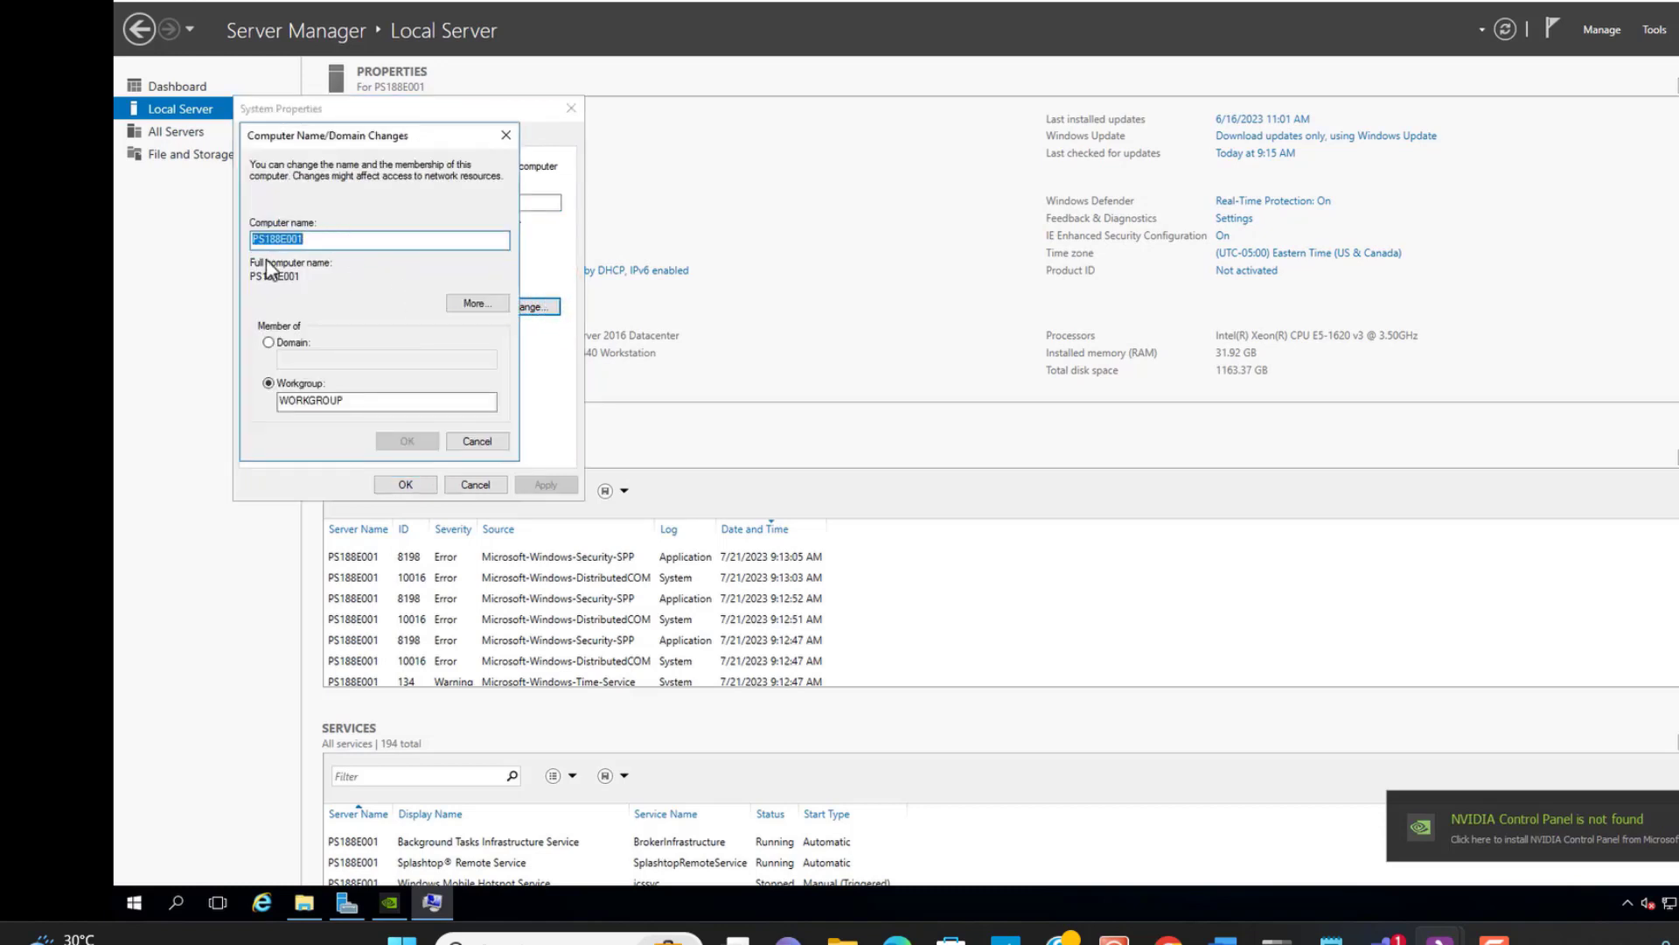
pyautogui.click(473, 442)
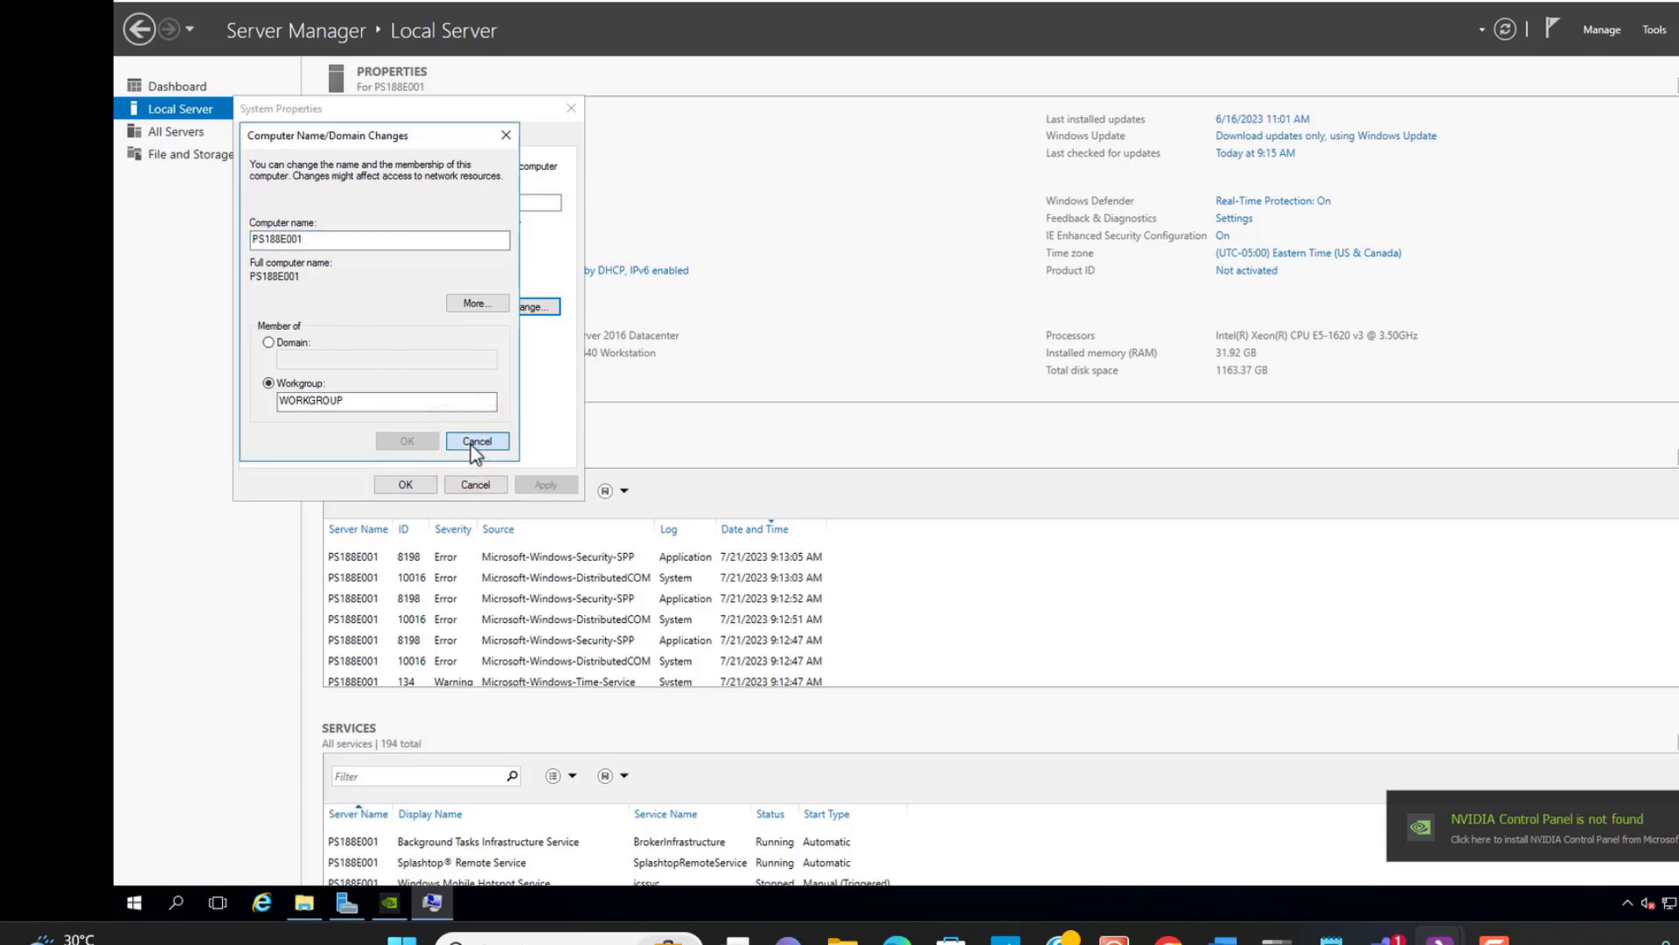
pyautogui.click(488, 488)
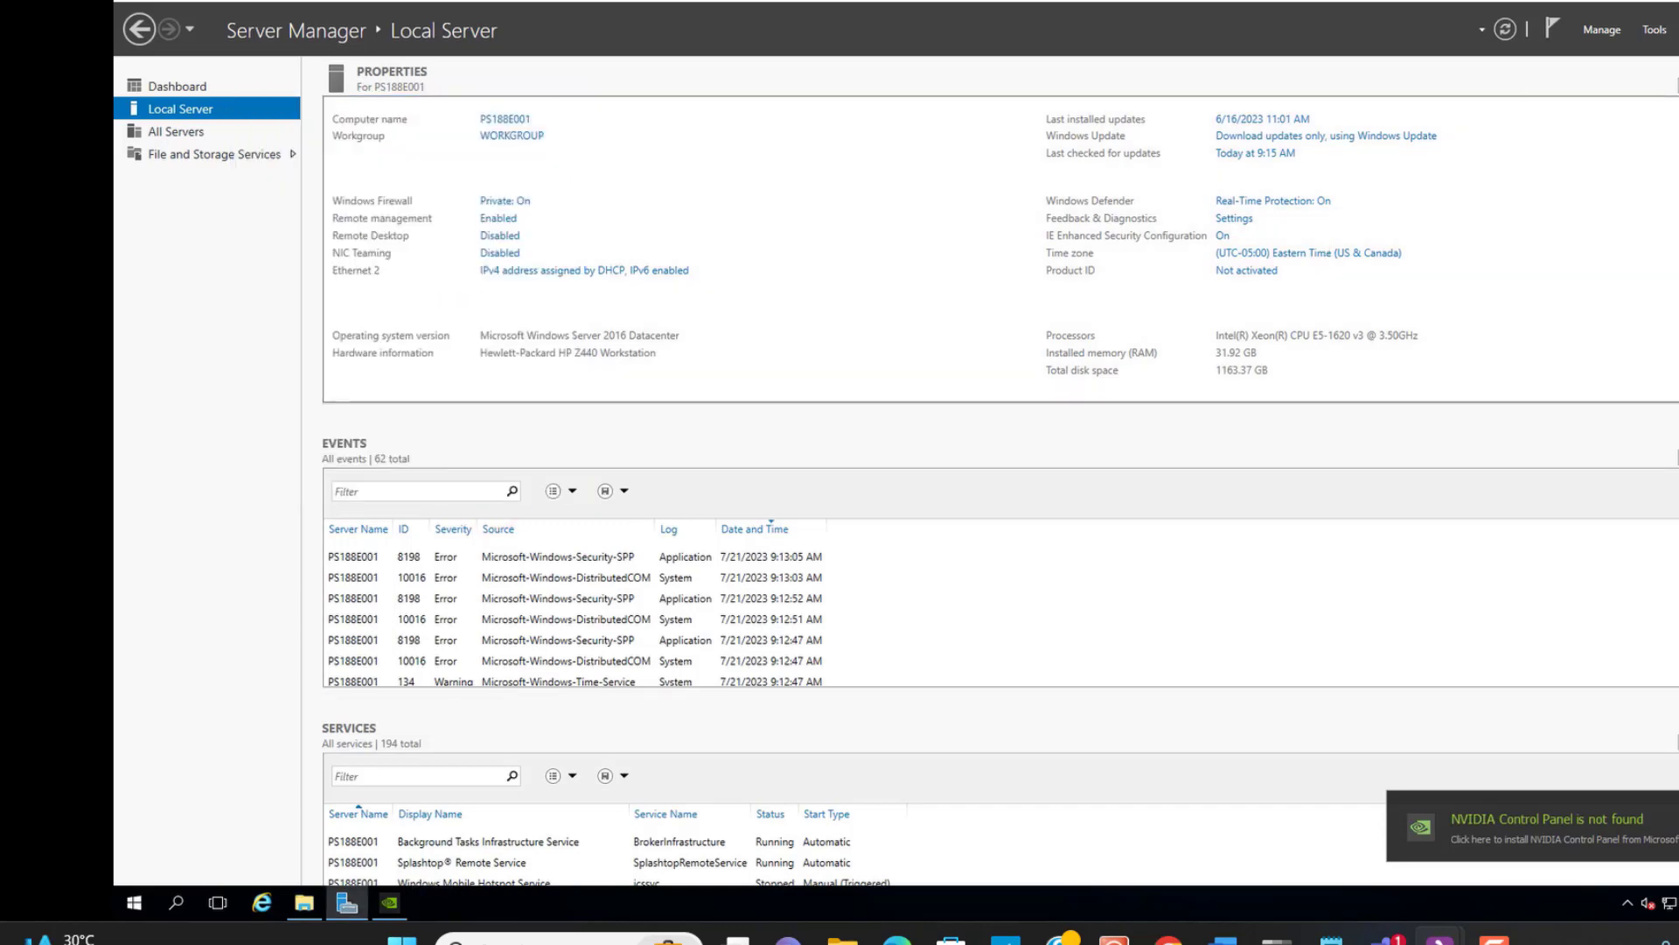
# - Start adding roles and features, choosing a role-based or feature-based installation on server PS188E001 from the server pool
pyautogui.click(1654, 29)
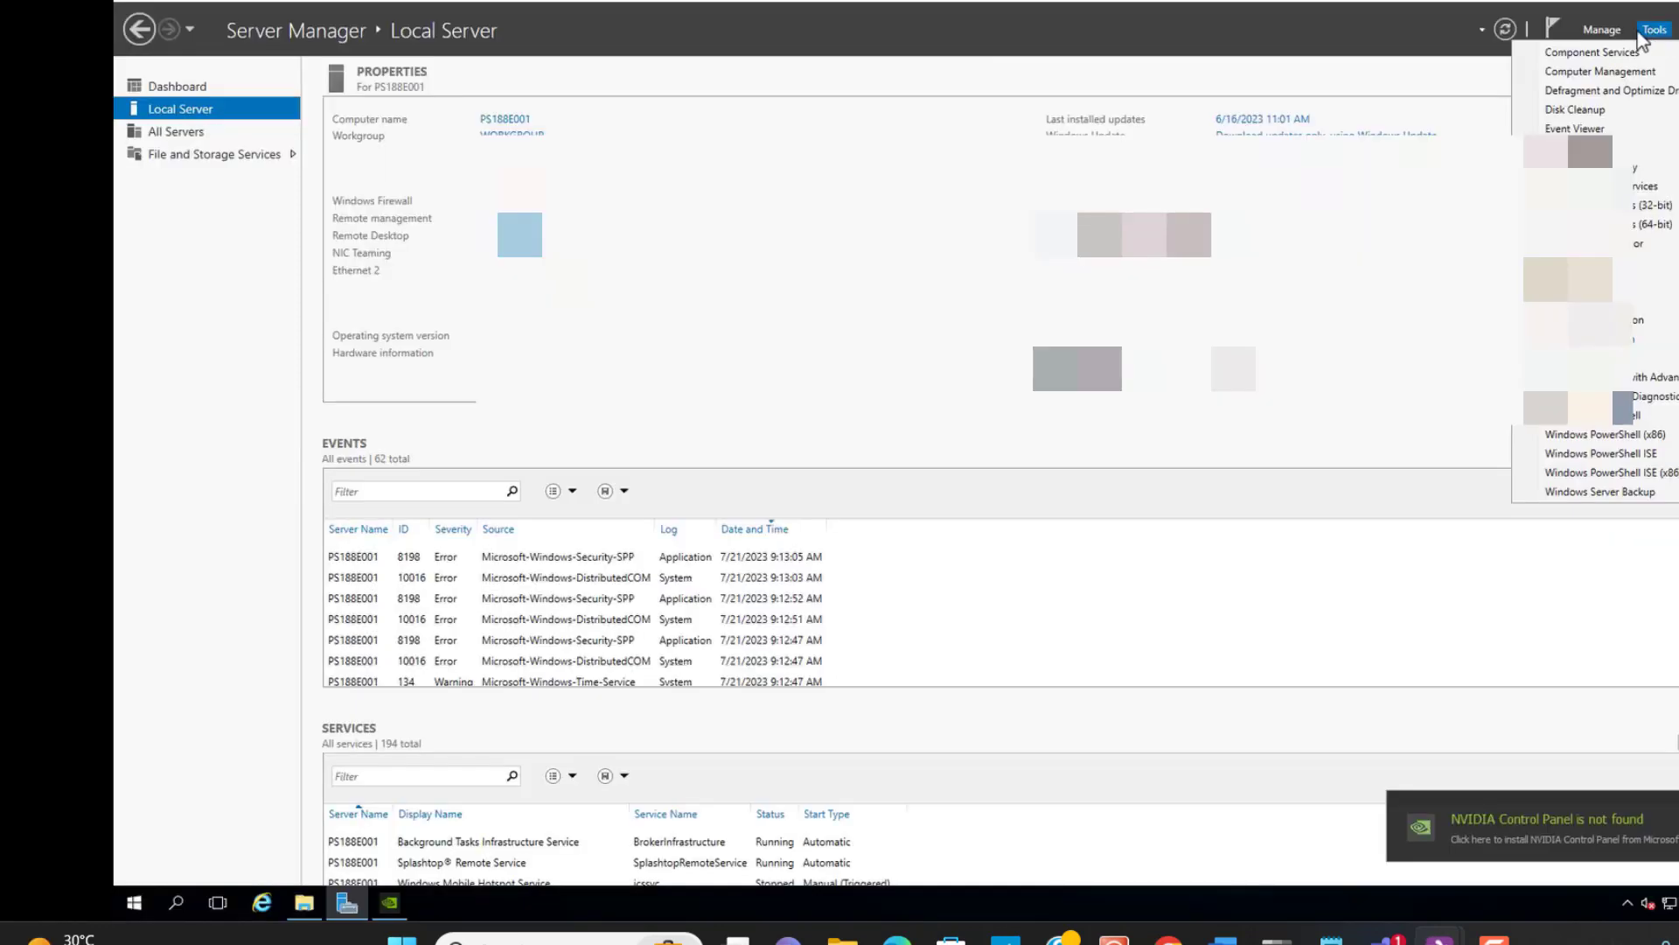
pyautogui.click(1600, 31)
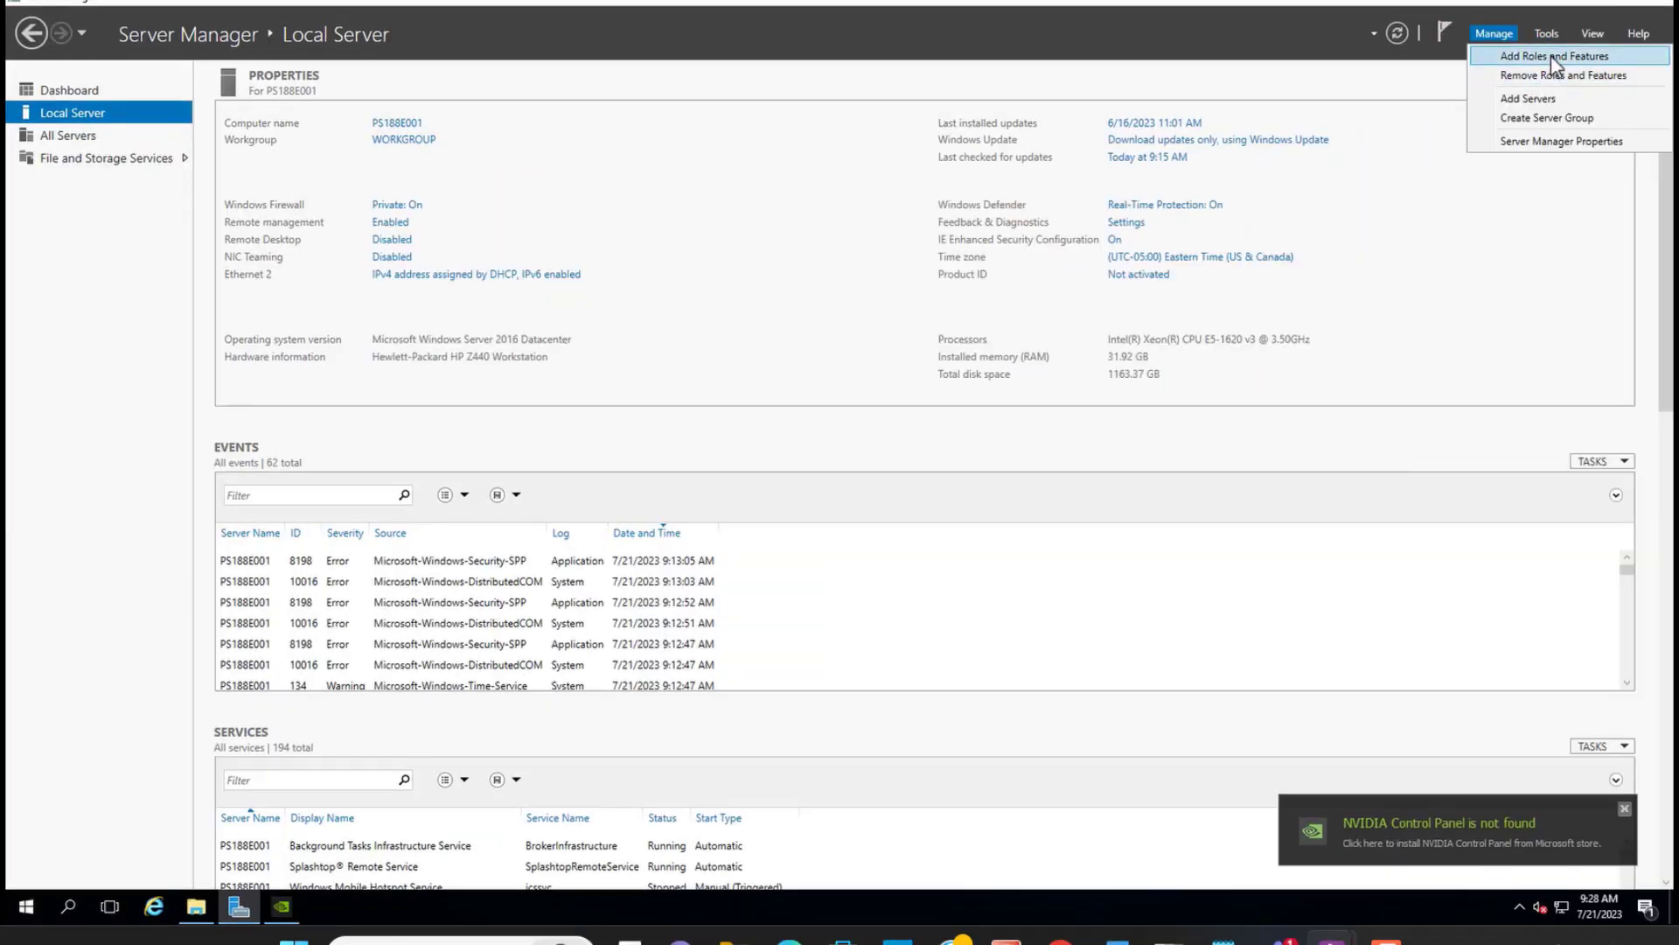
pyautogui.click(1553, 57)
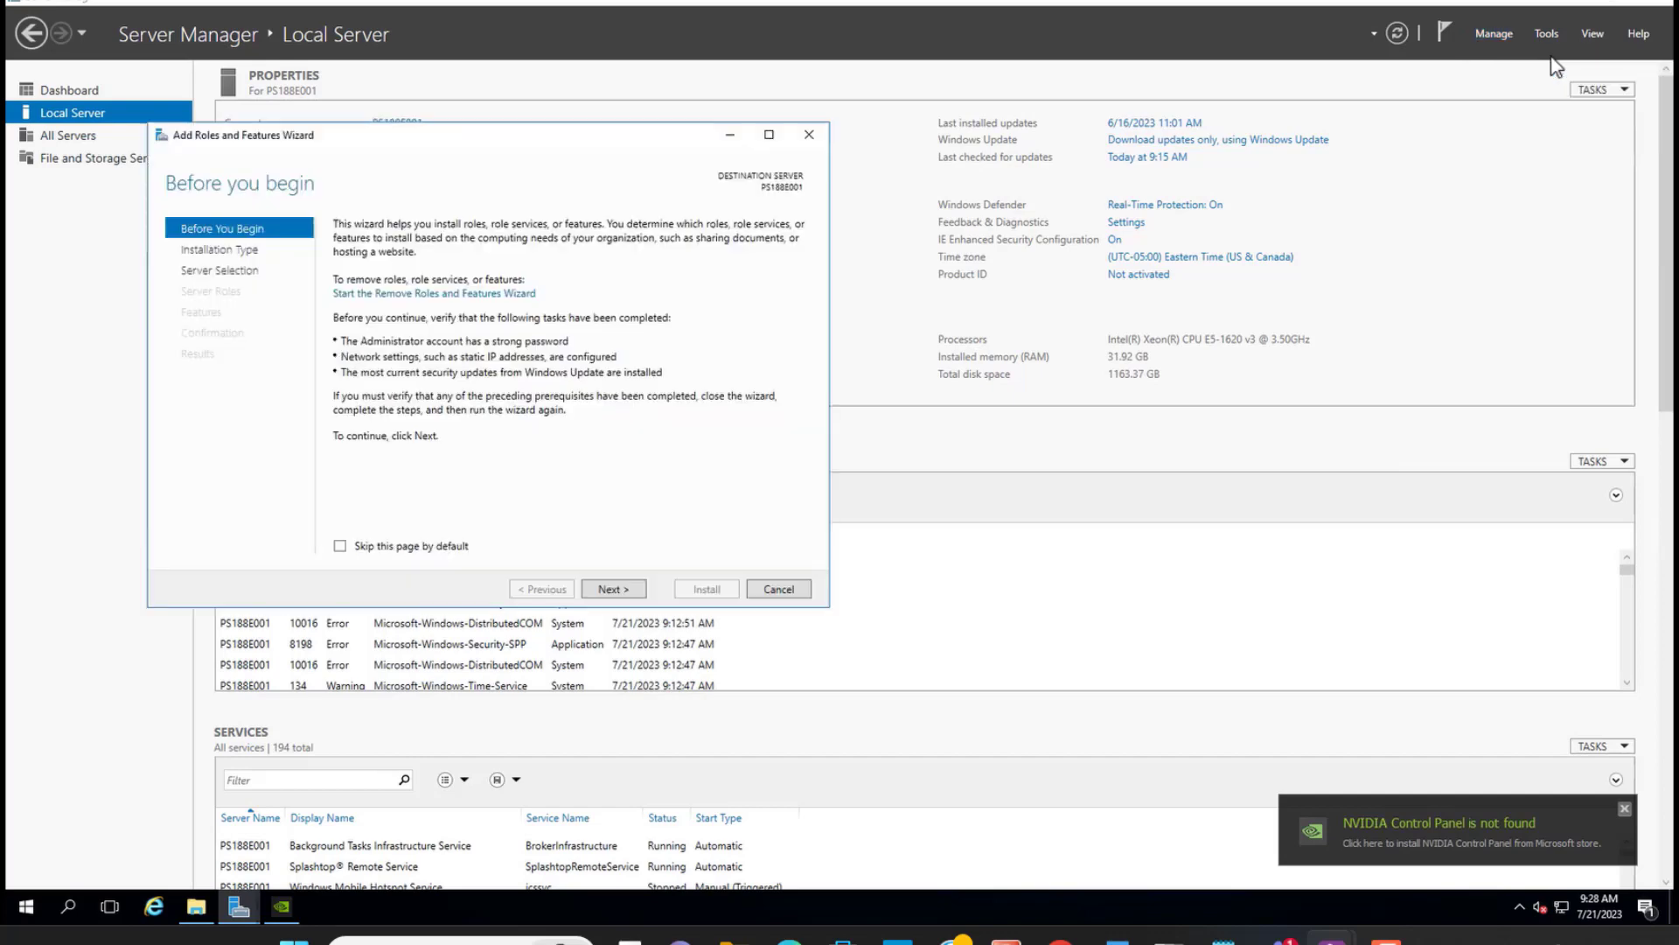
pyautogui.click(611, 589)
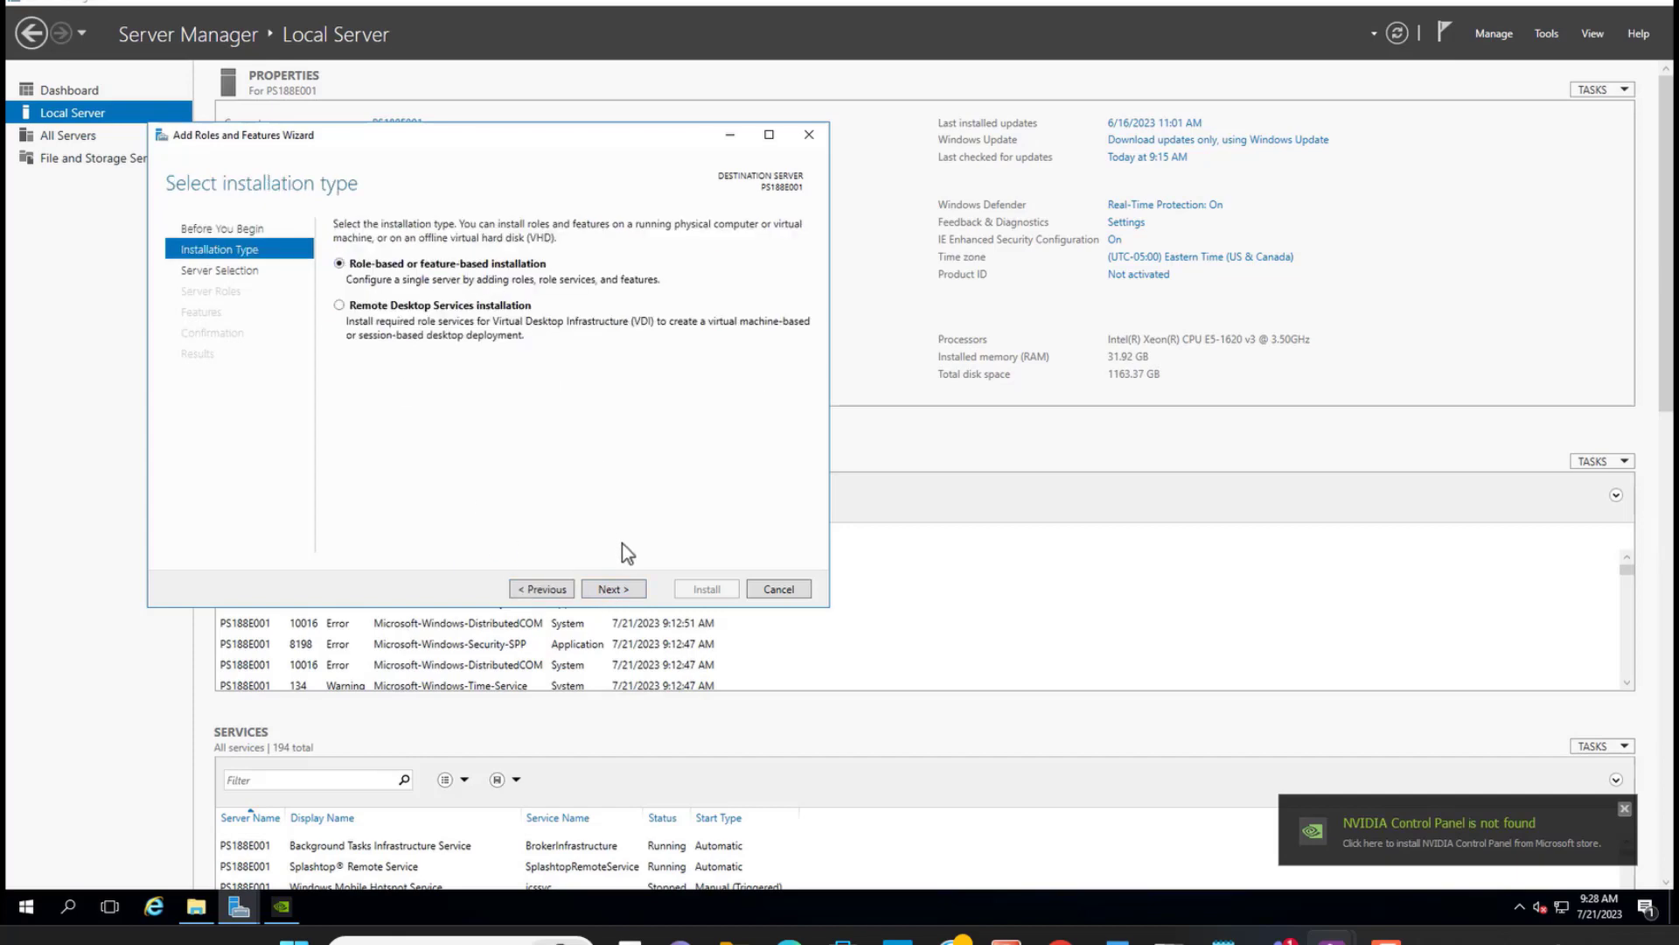
pyautogui.click(614, 590)
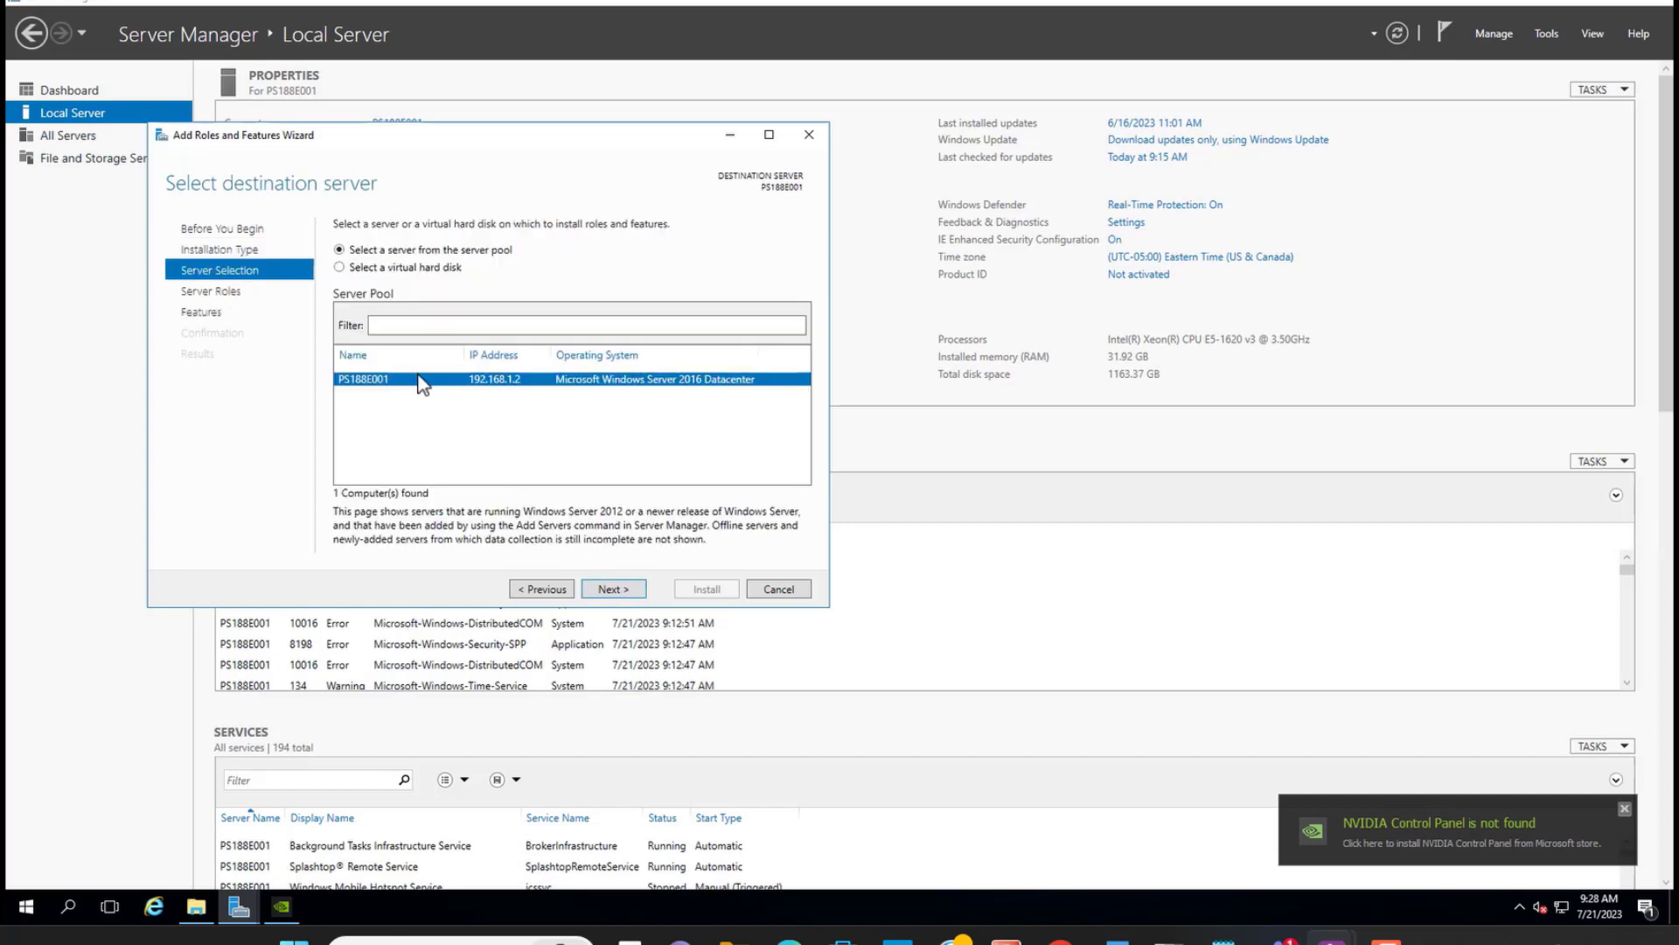
pyautogui.click(614, 589)
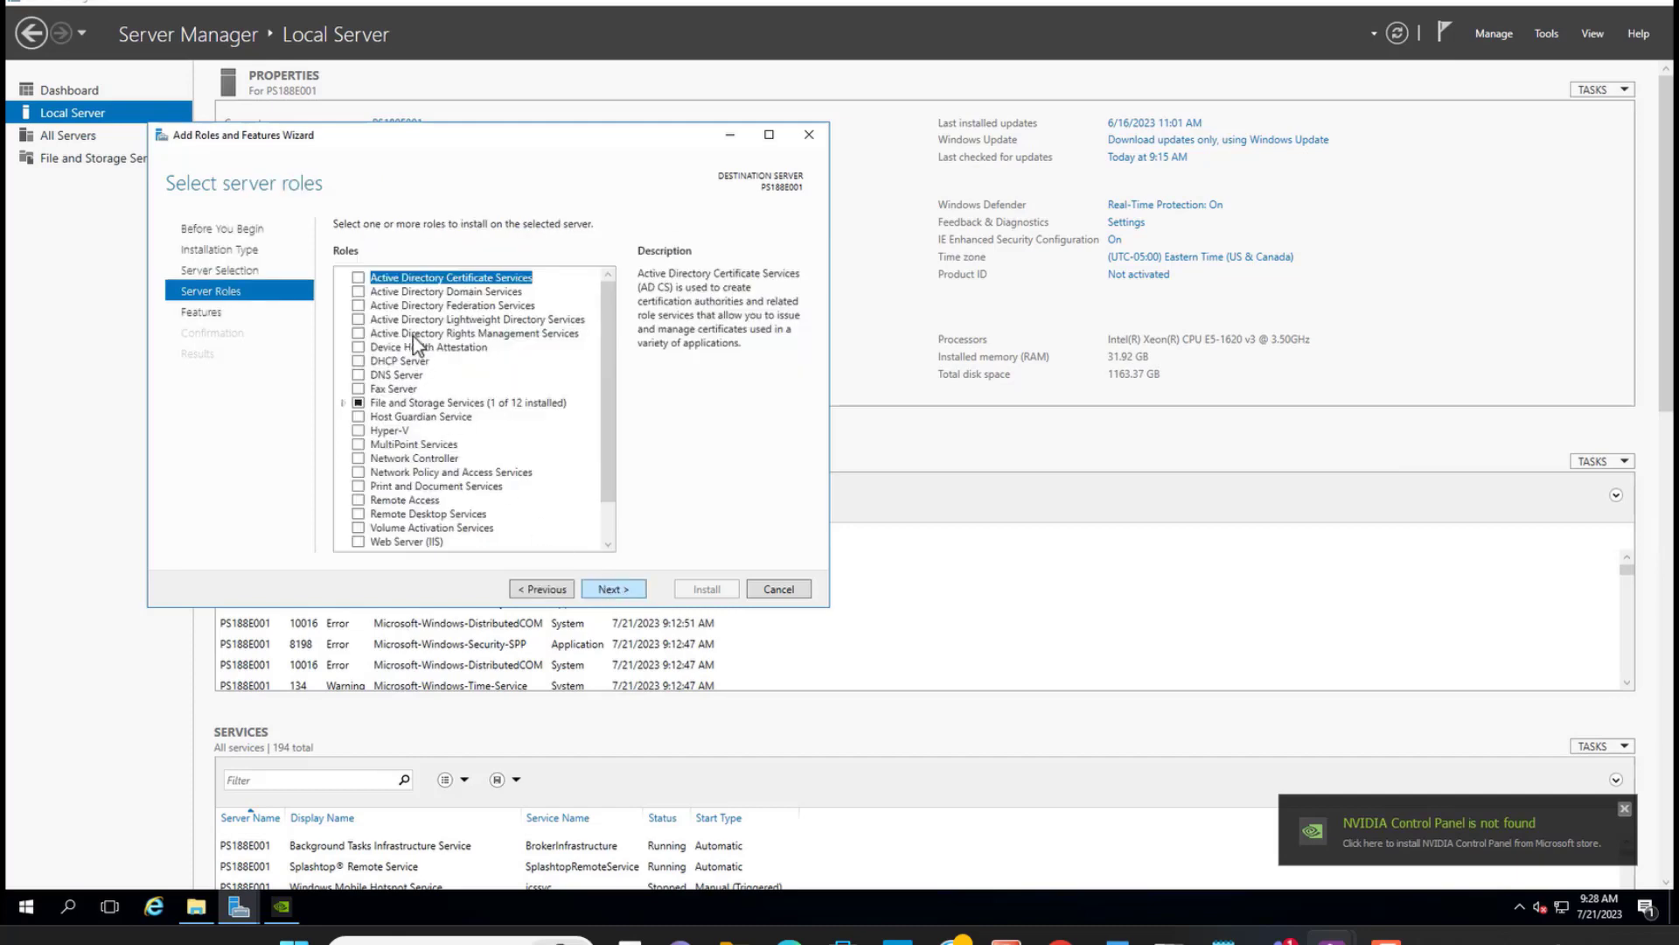
# - Select the Active Directory Domain Services and DNS Server roles with their required features, continuing past the static IP validation
pyautogui.click(359, 292)
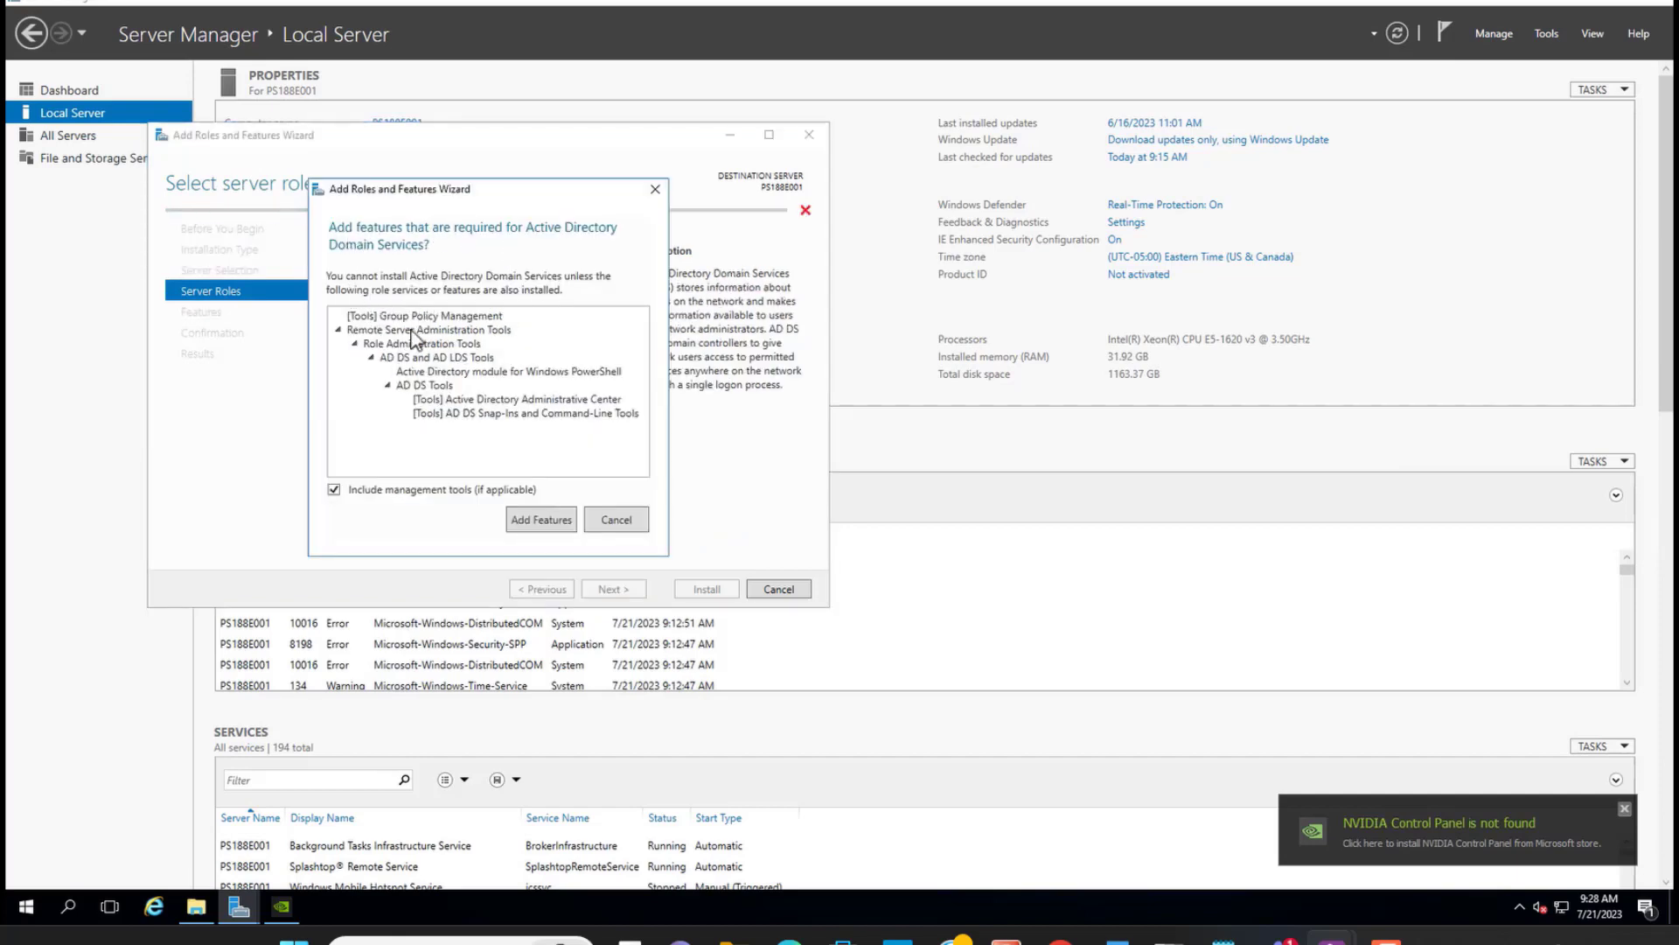
pyautogui.click(537, 528)
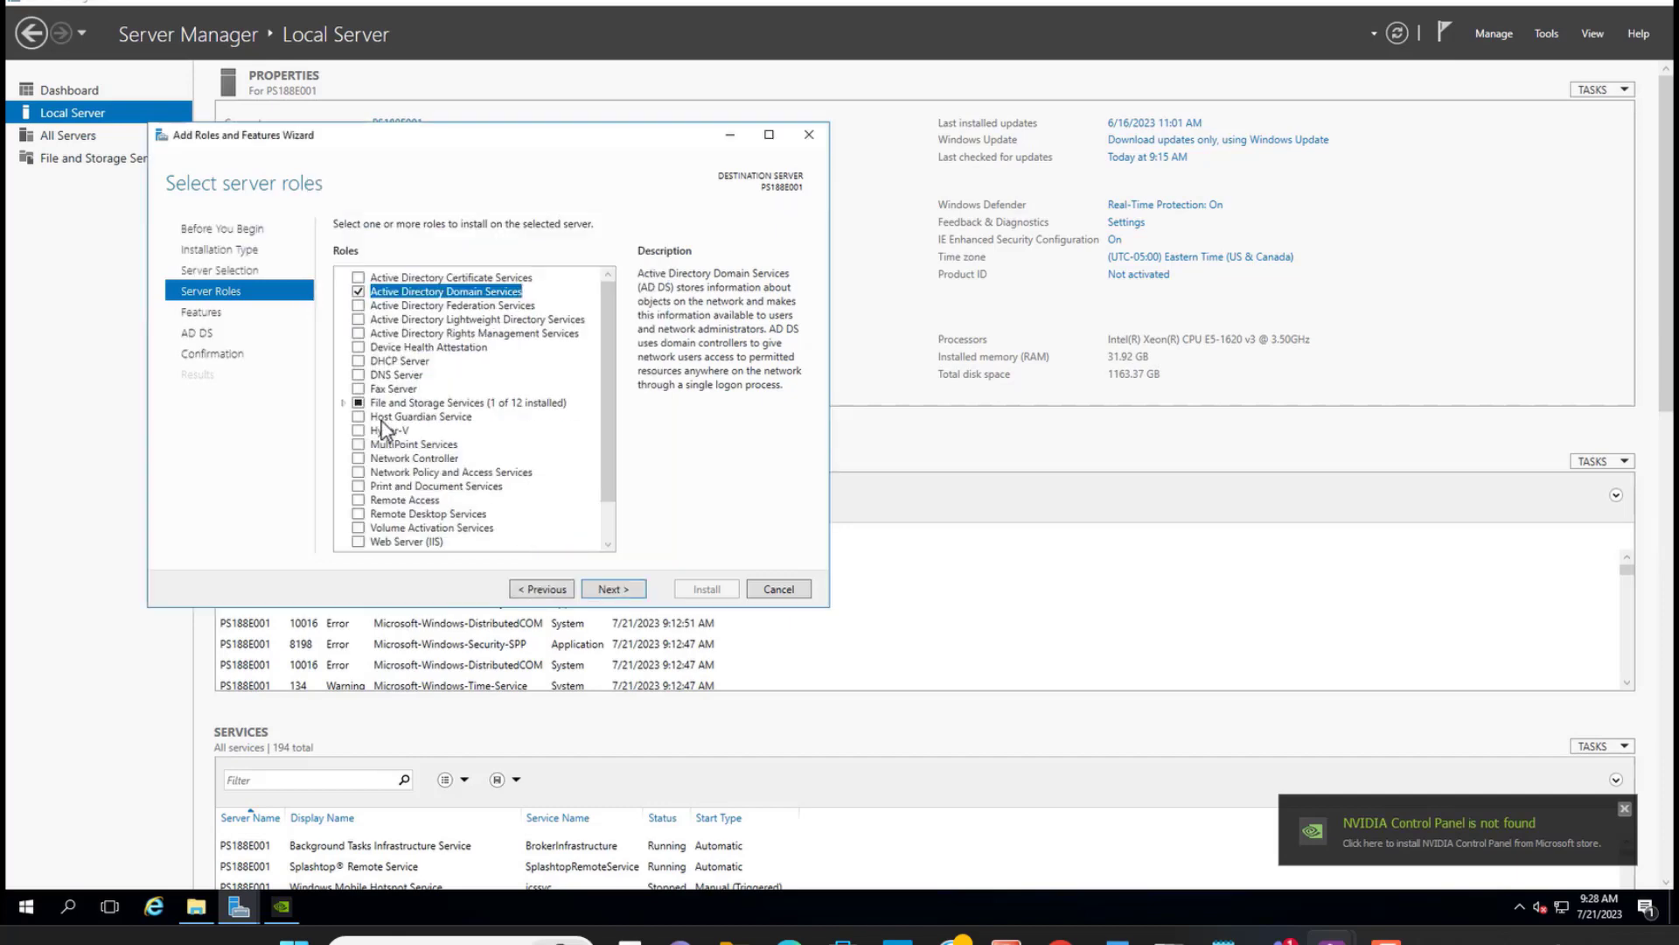
pyautogui.click(357, 376)
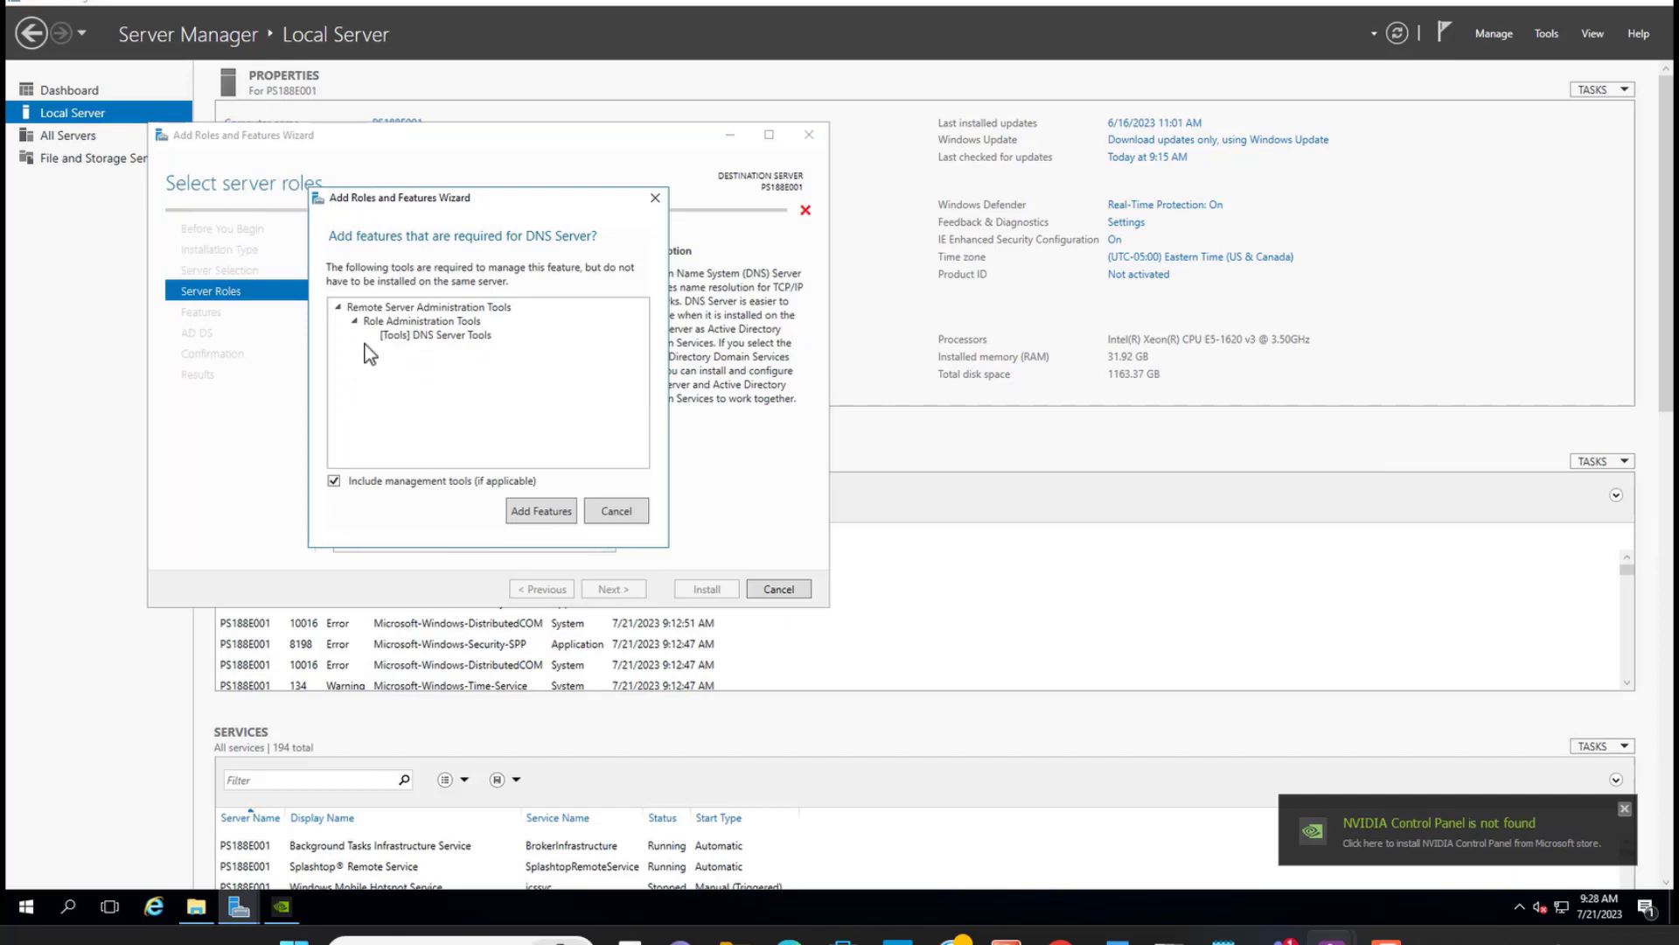
pyautogui.click(531, 513)
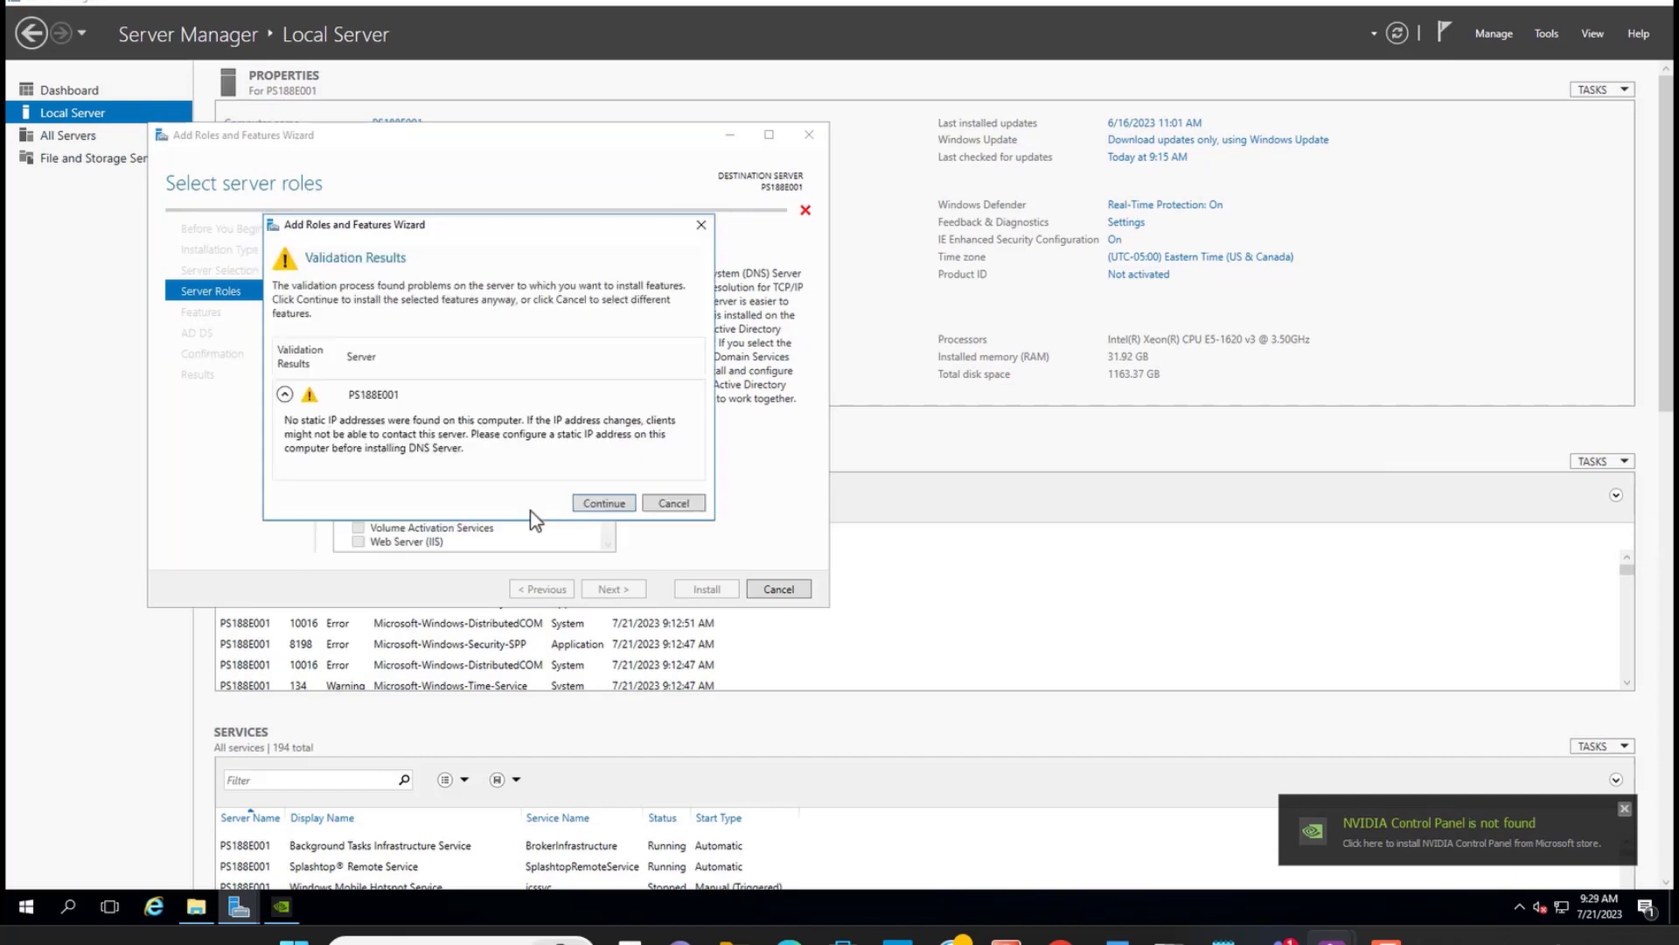
pyautogui.click(604, 504)
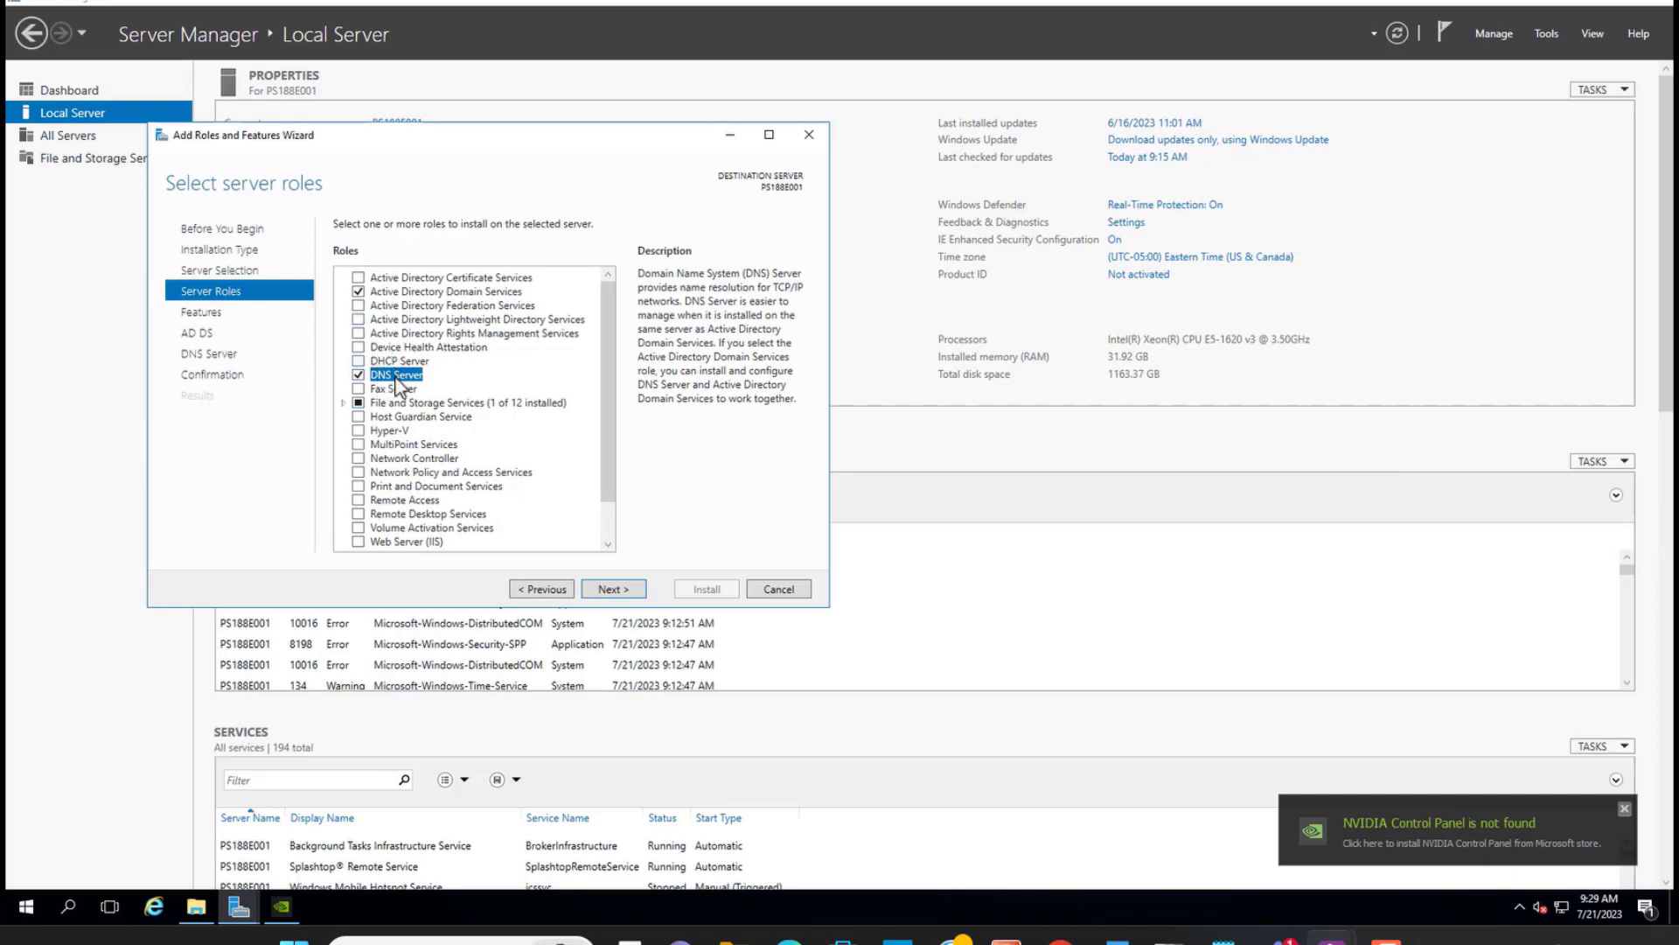
# - Keep the default feature selection and install the AD DS and DNS Server roles
pyautogui.click(622, 595)
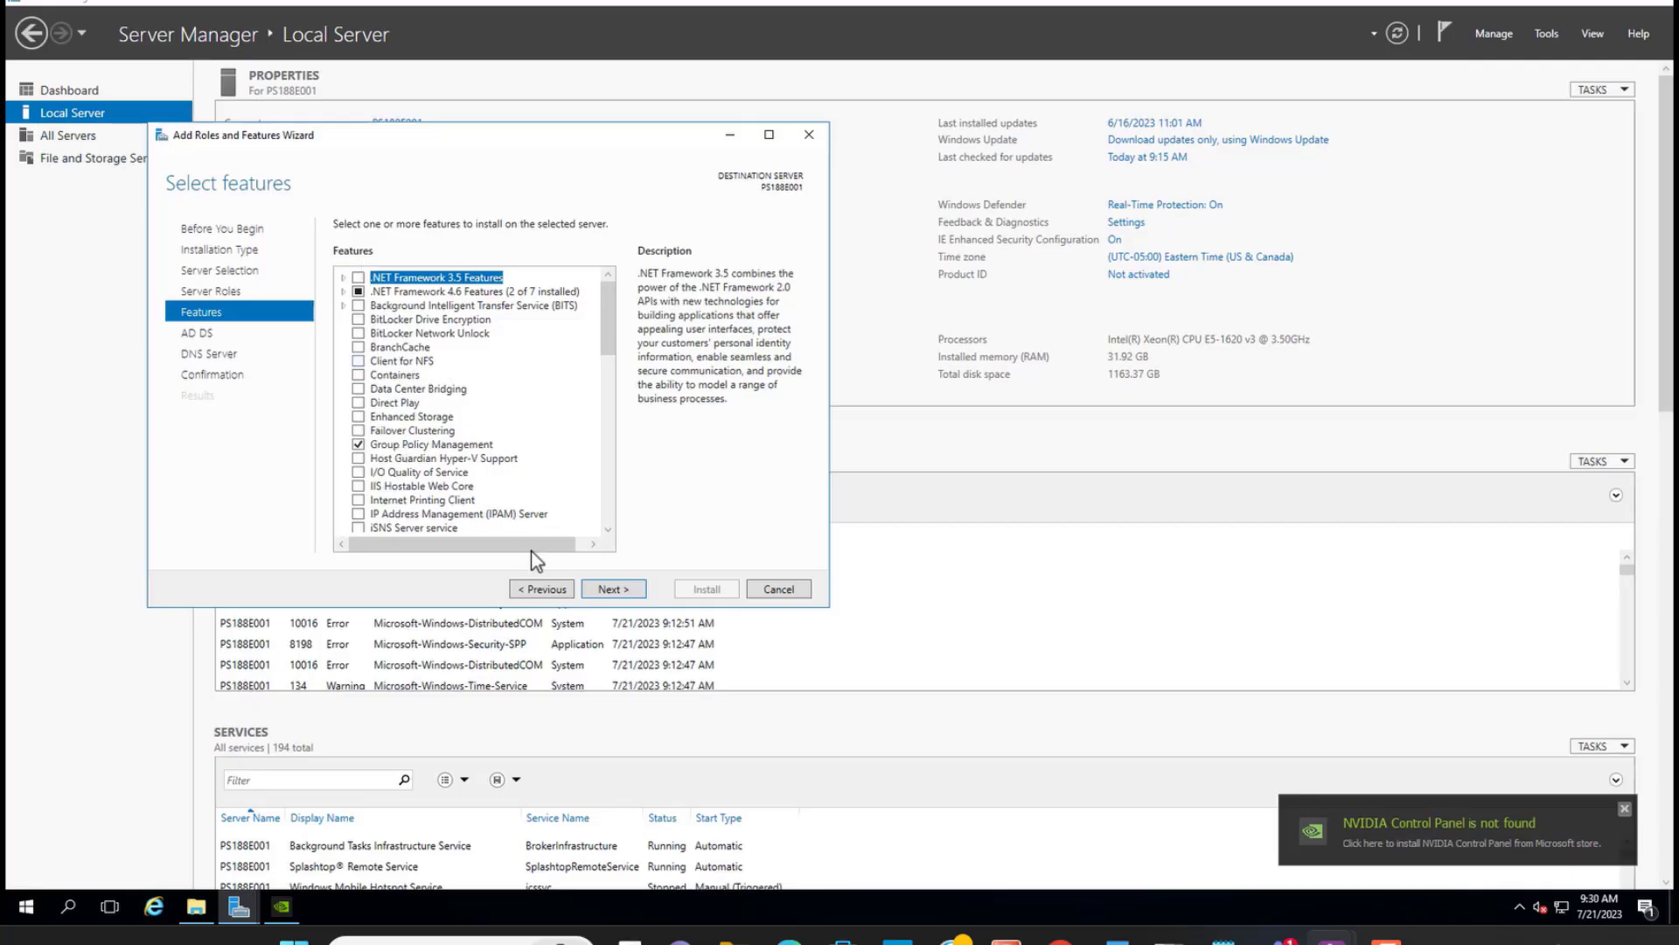
pyautogui.click(613, 592)
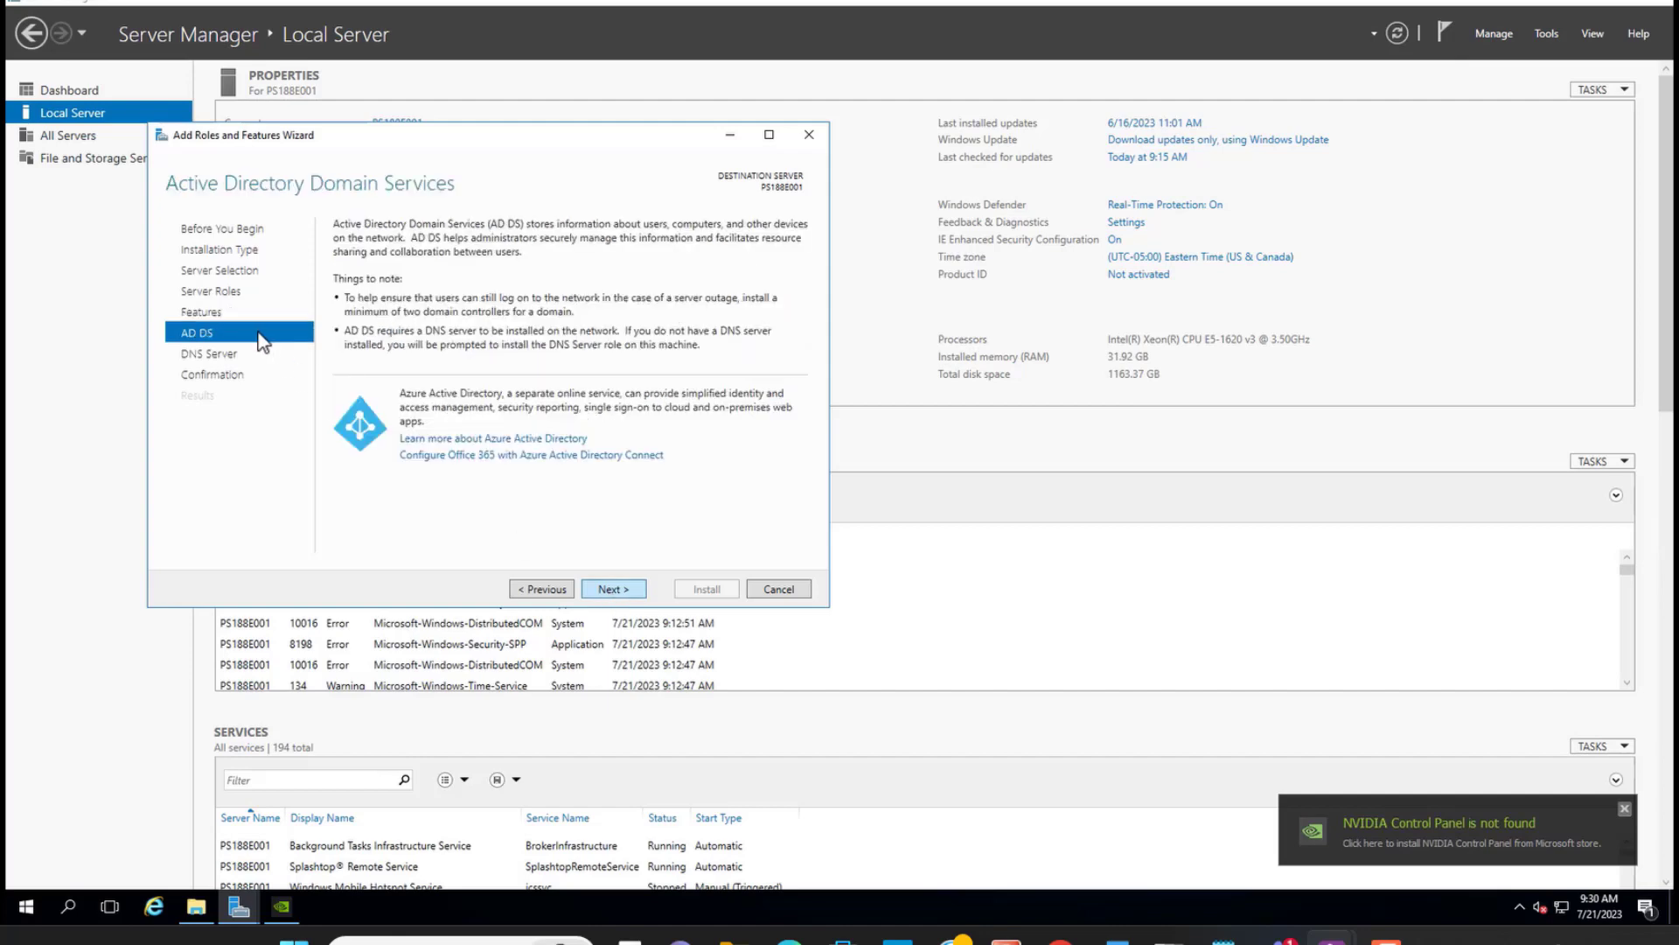
pyautogui.click(624, 591)
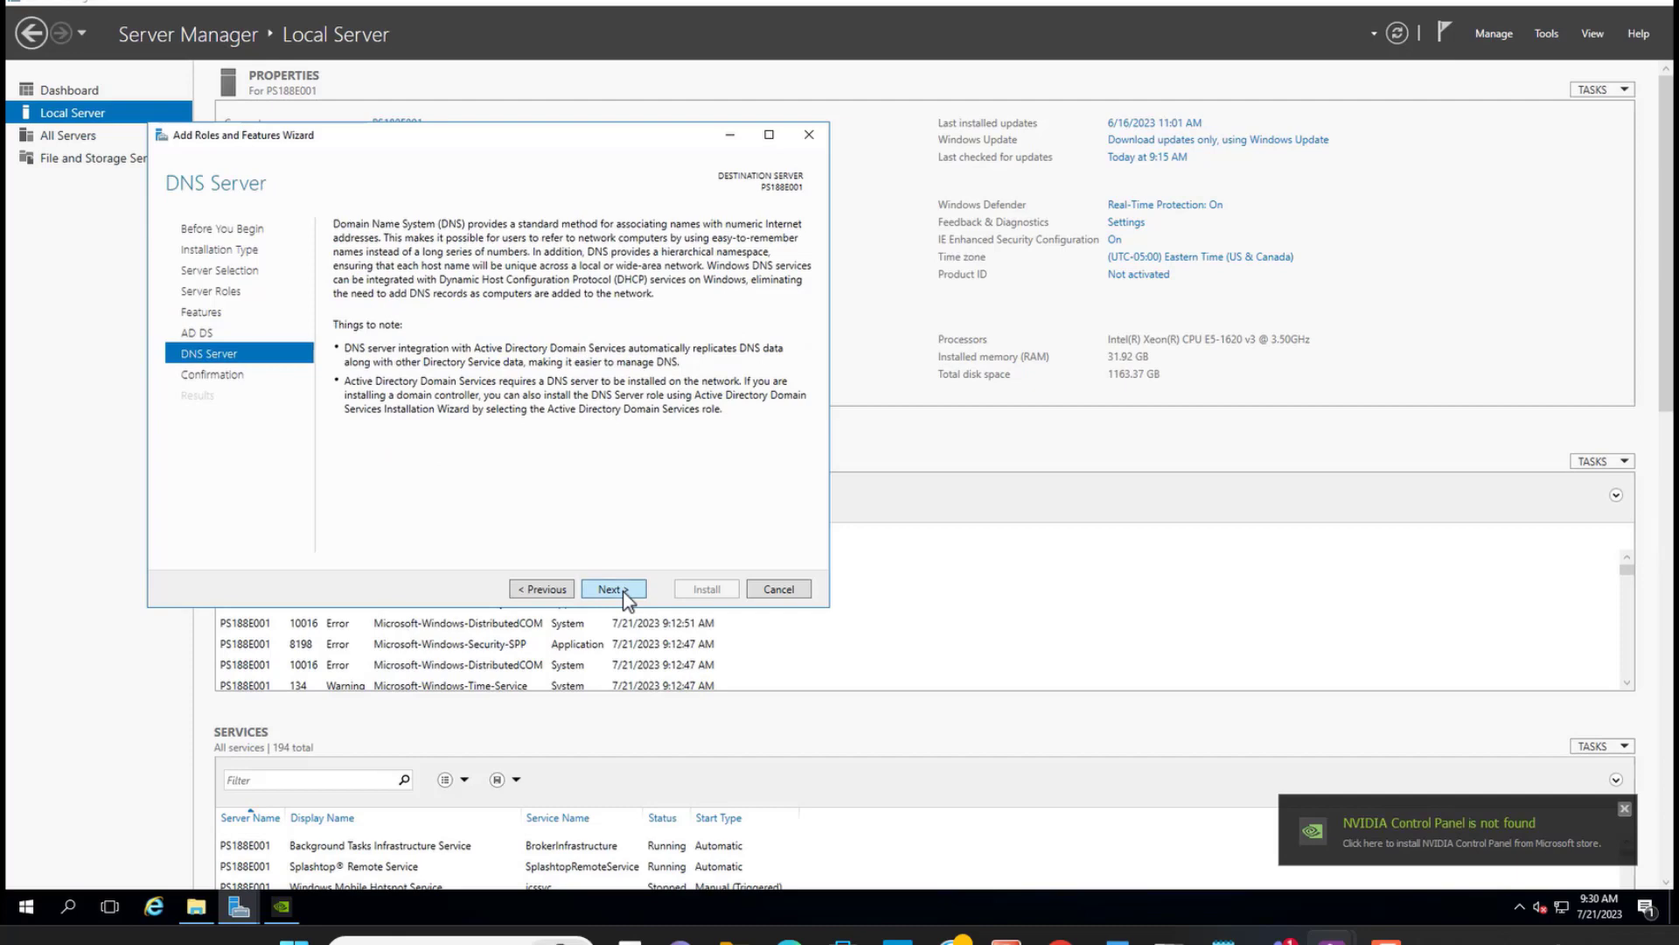
pyautogui.click(625, 591)
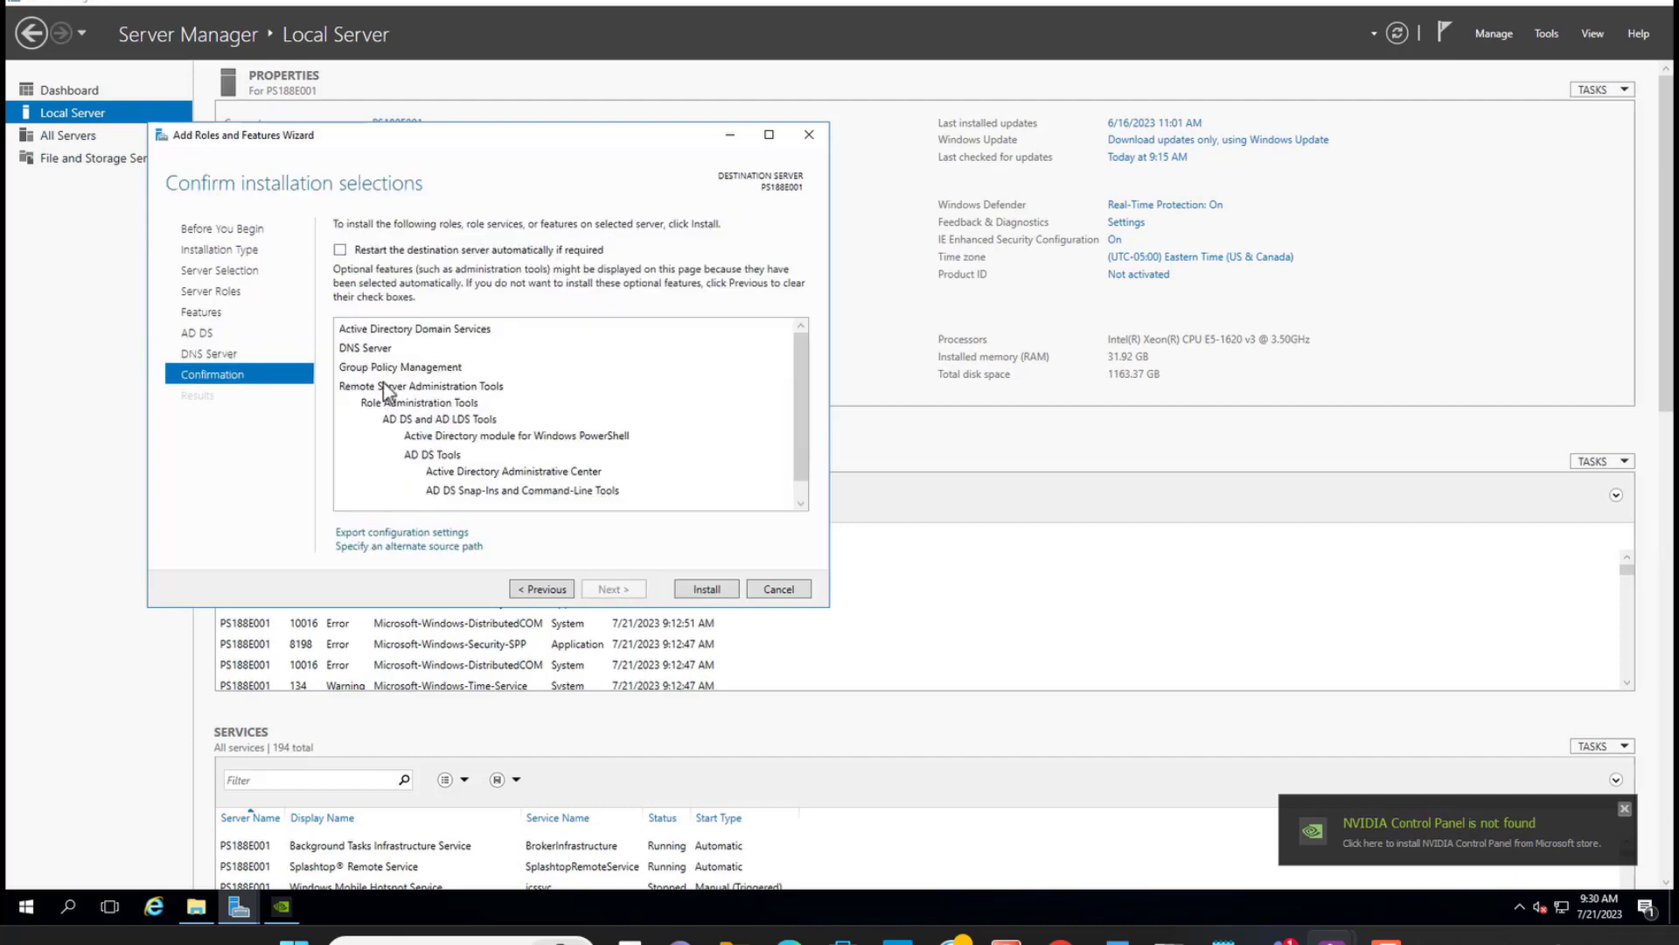
pyautogui.click(714, 591)
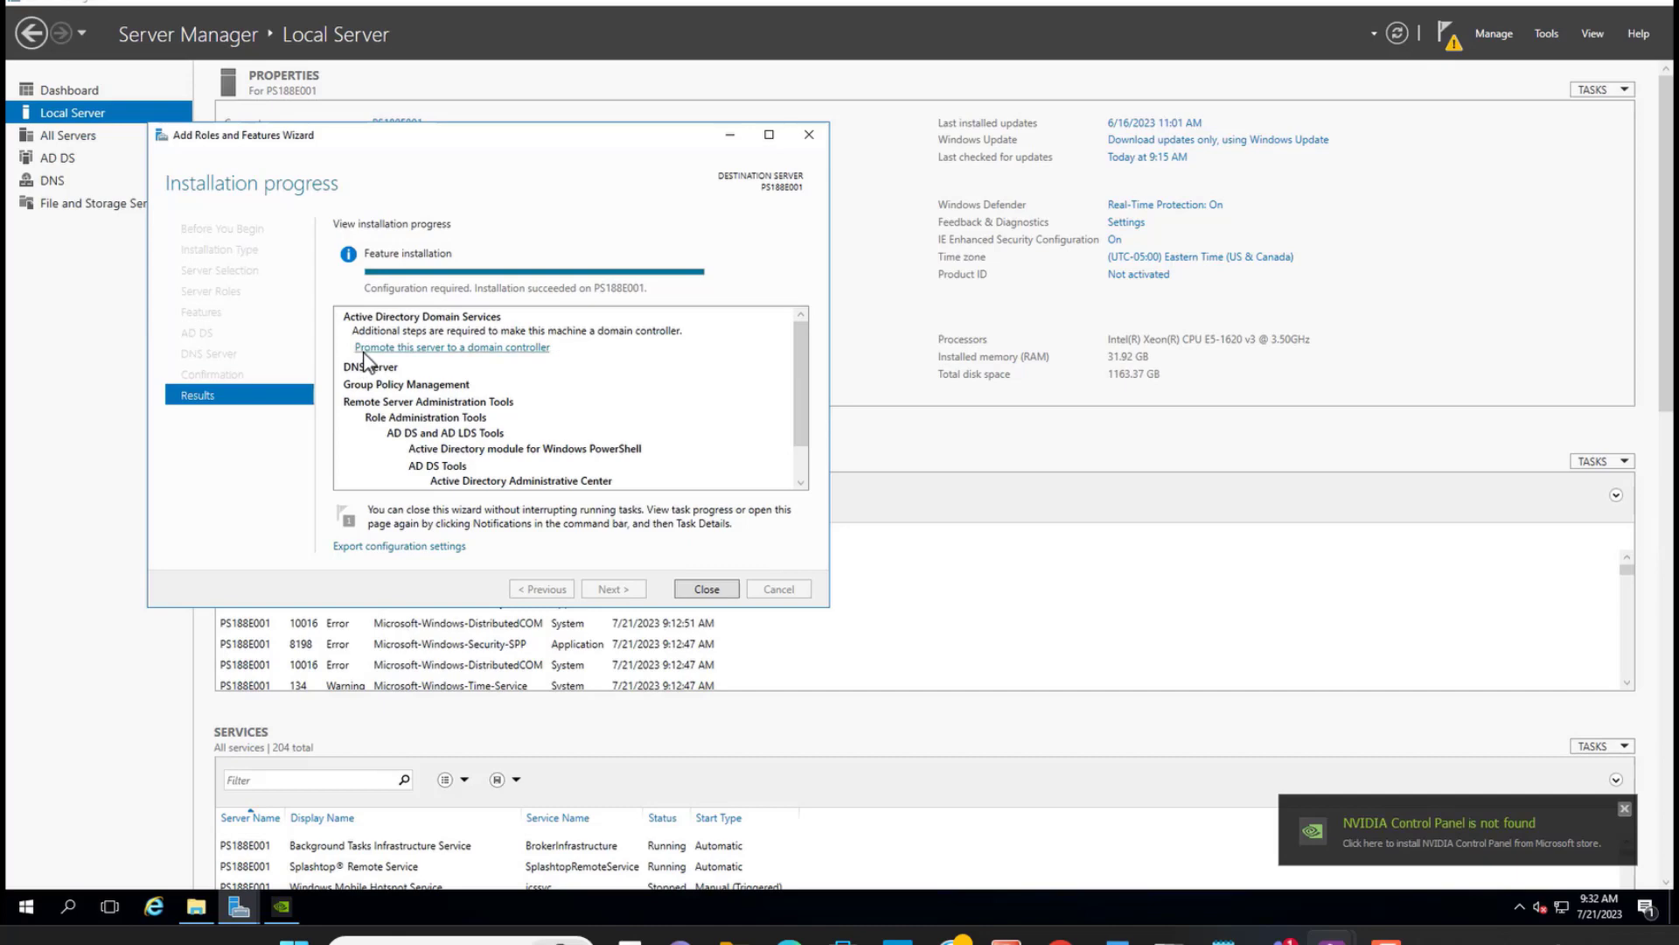
# - Start promoting the server to a domain controller by adding a new forest with a root domain name ending in .com
pyautogui.click(468, 347)
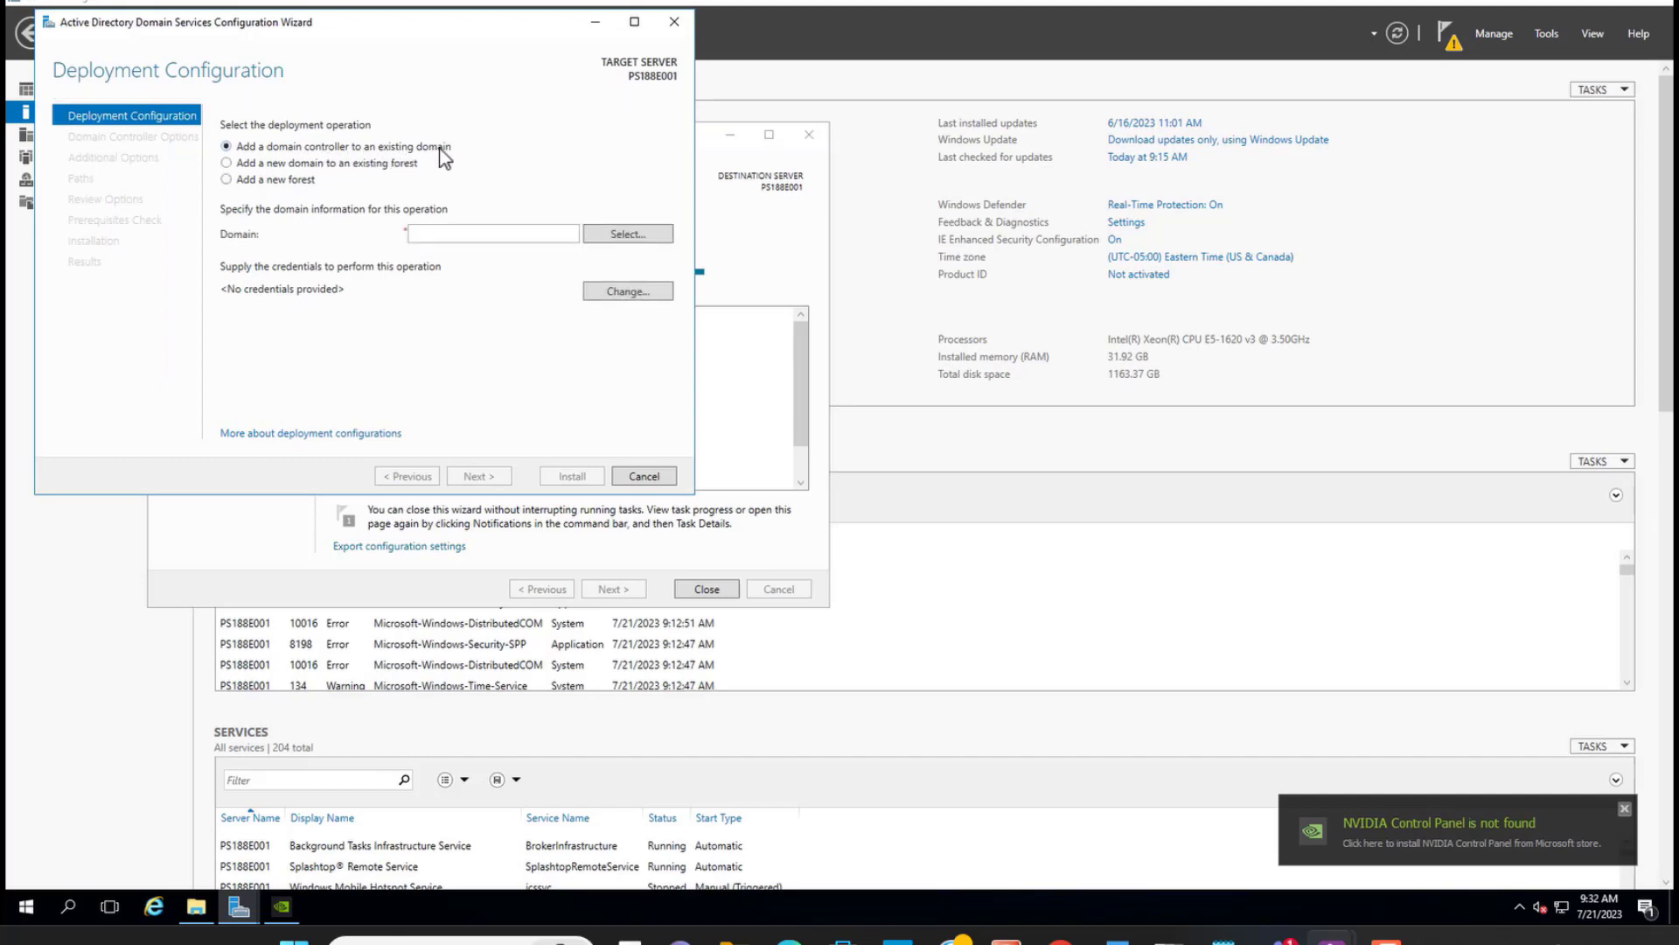
pyautogui.click(228, 164)
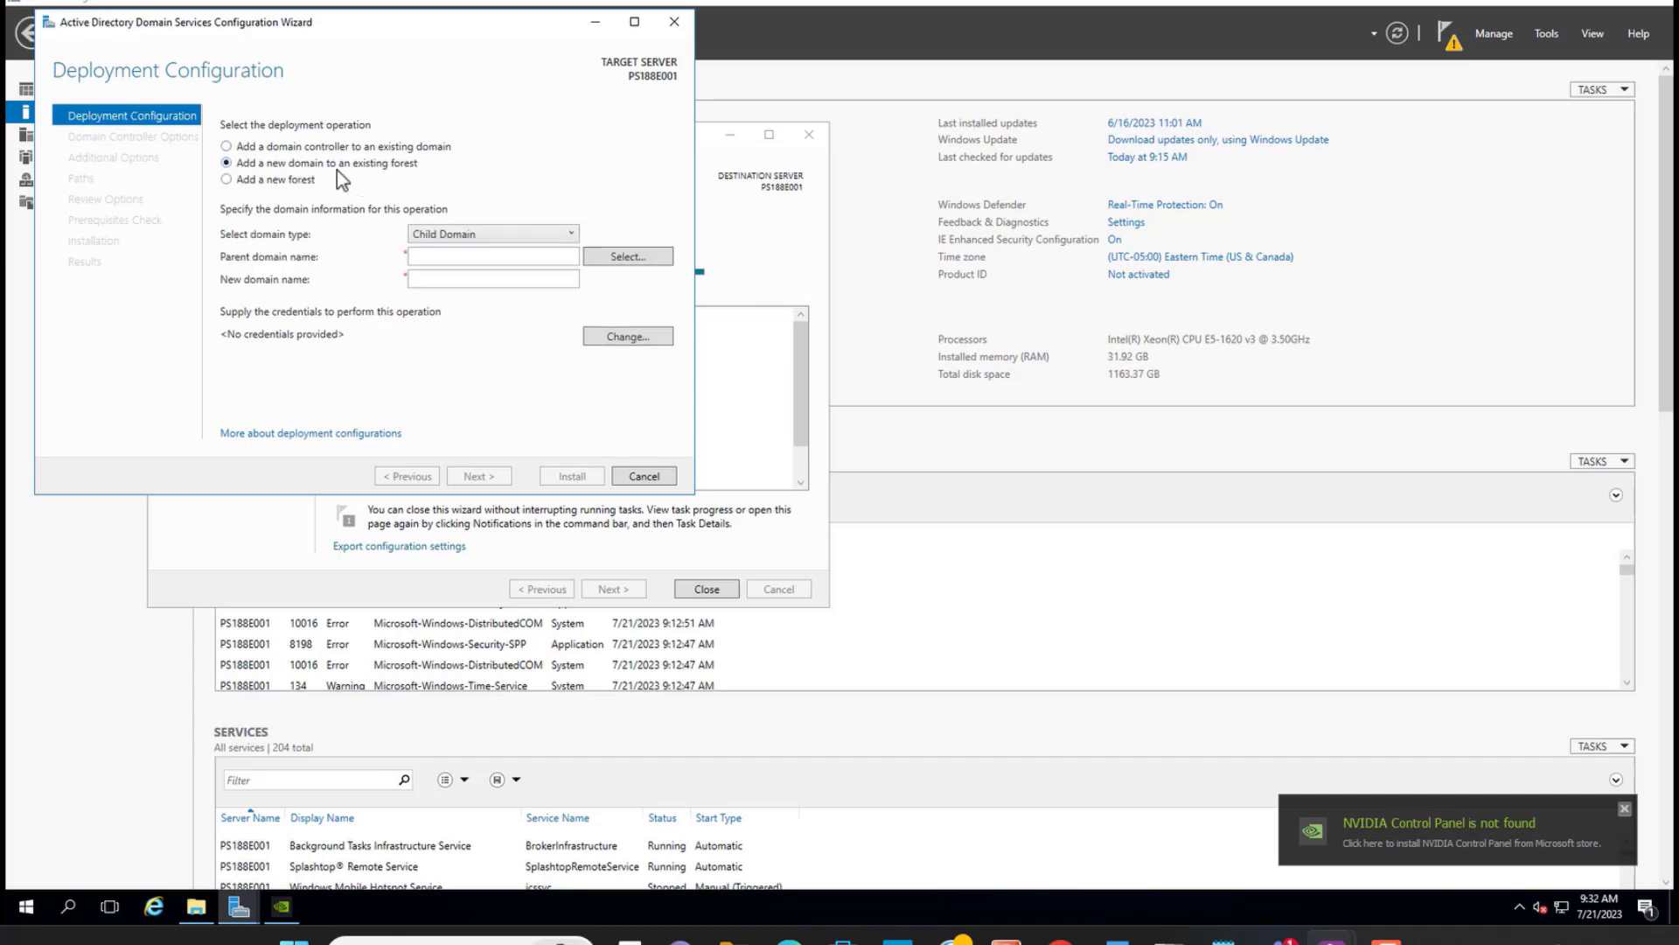
pyautogui.click(227, 180)
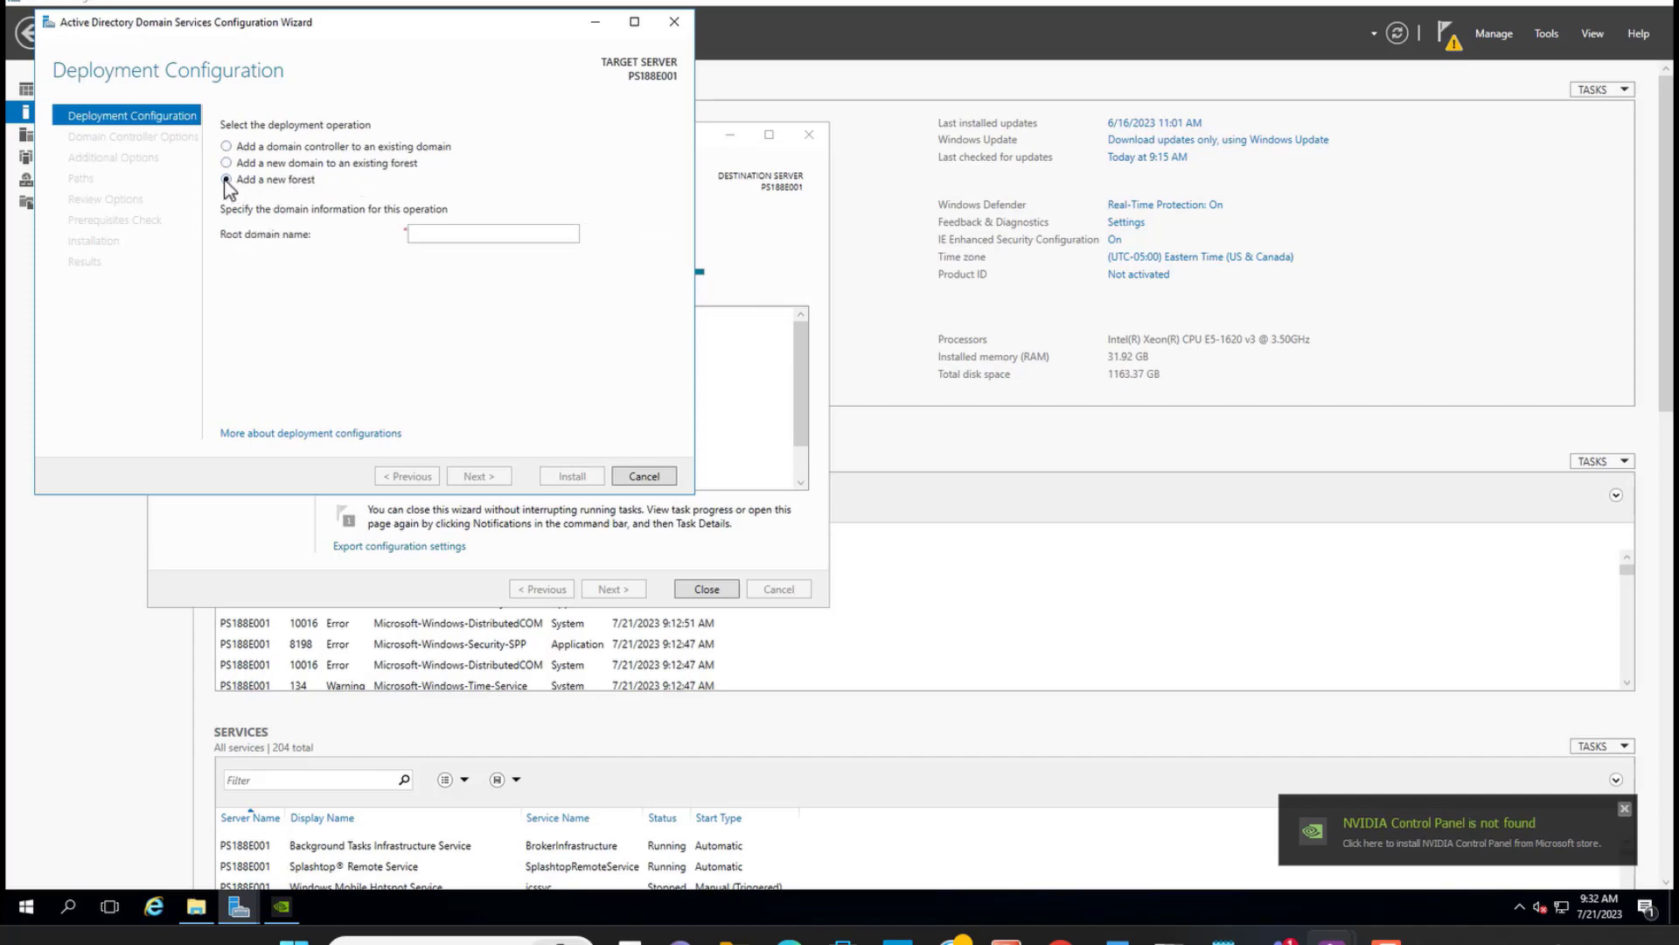
pyautogui.click(482, 233)
pyautogui.write('.com')
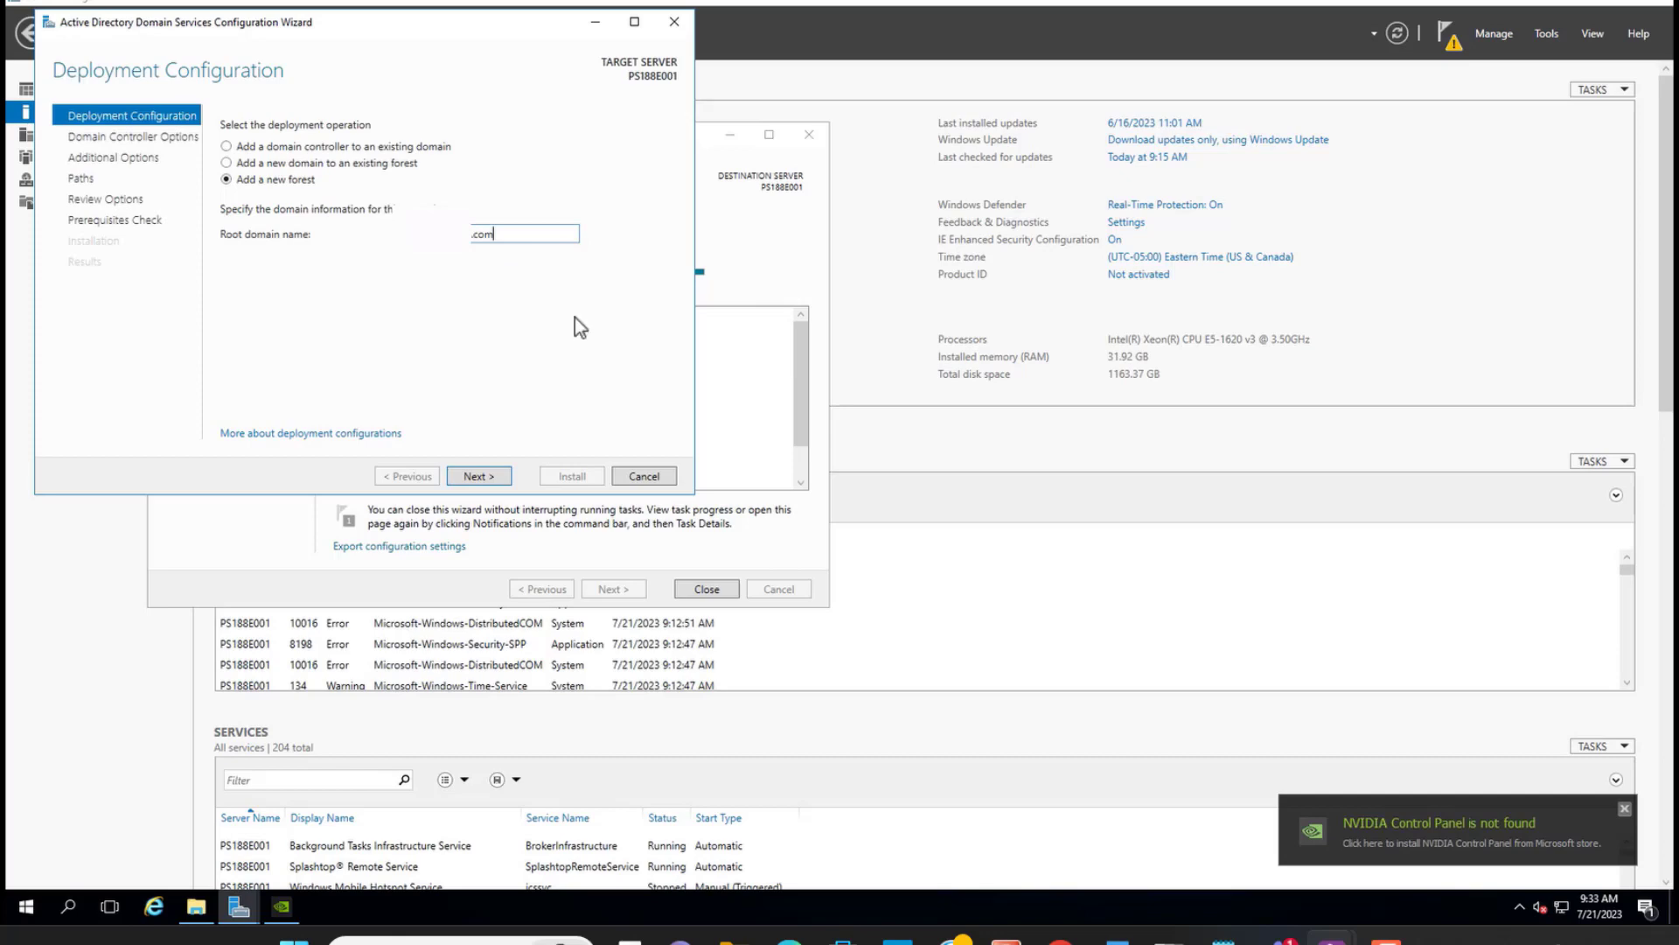
pyautogui.click(470, 477)
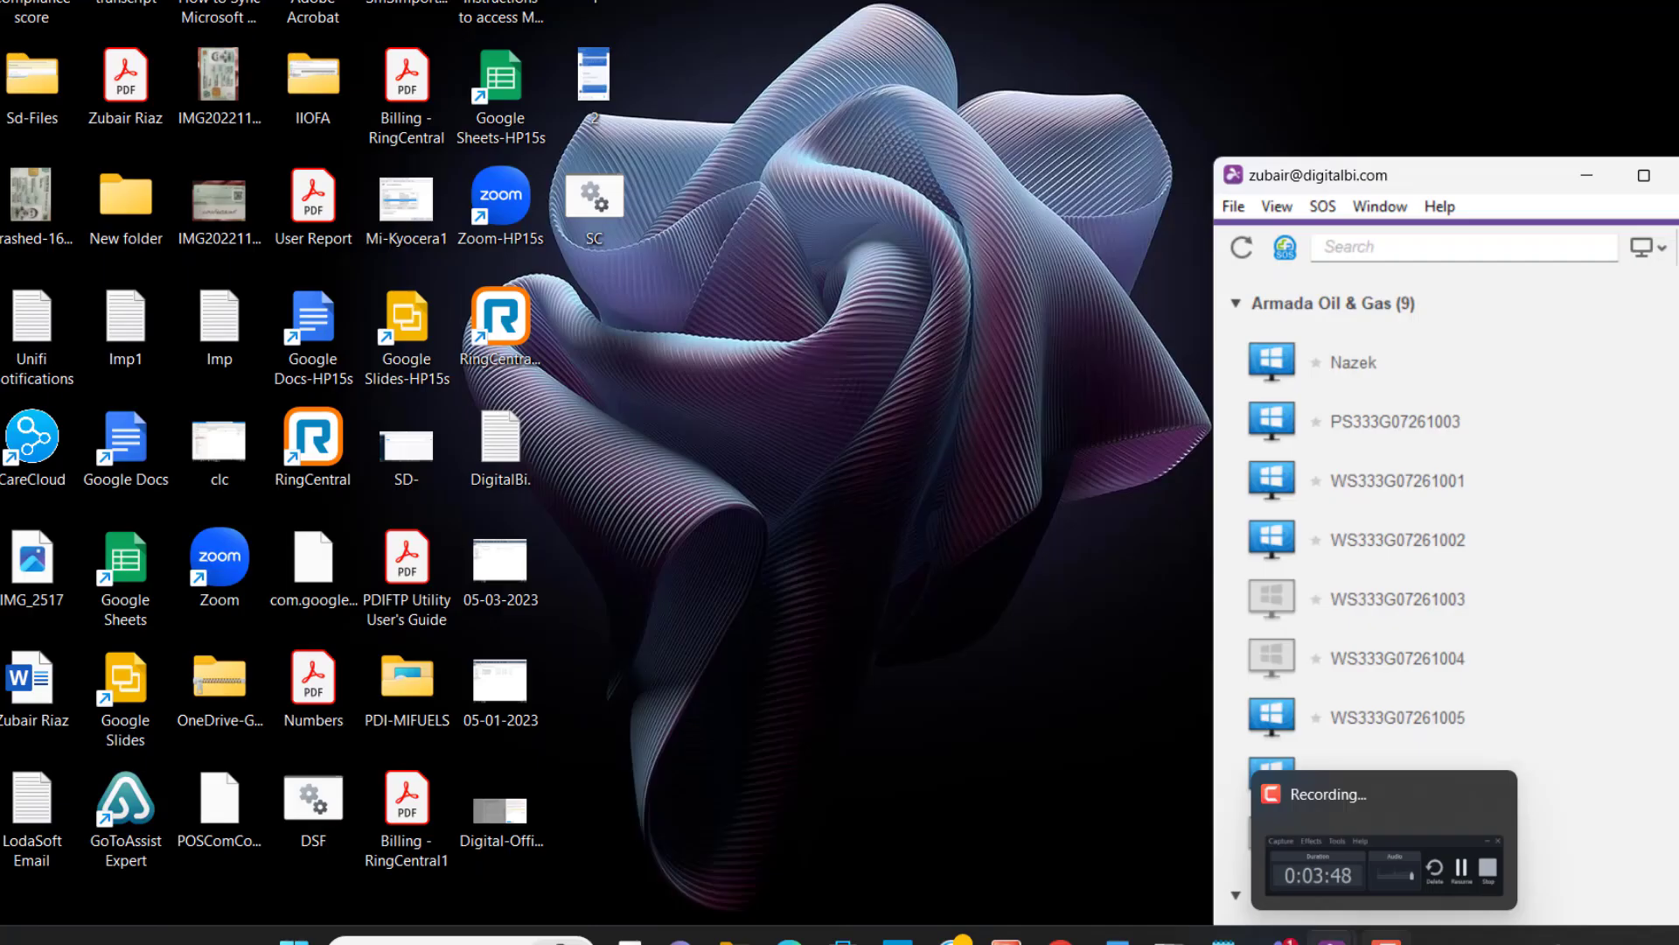
pyautogui.click(1386, 941)
pyautogui.click(1672, 866)
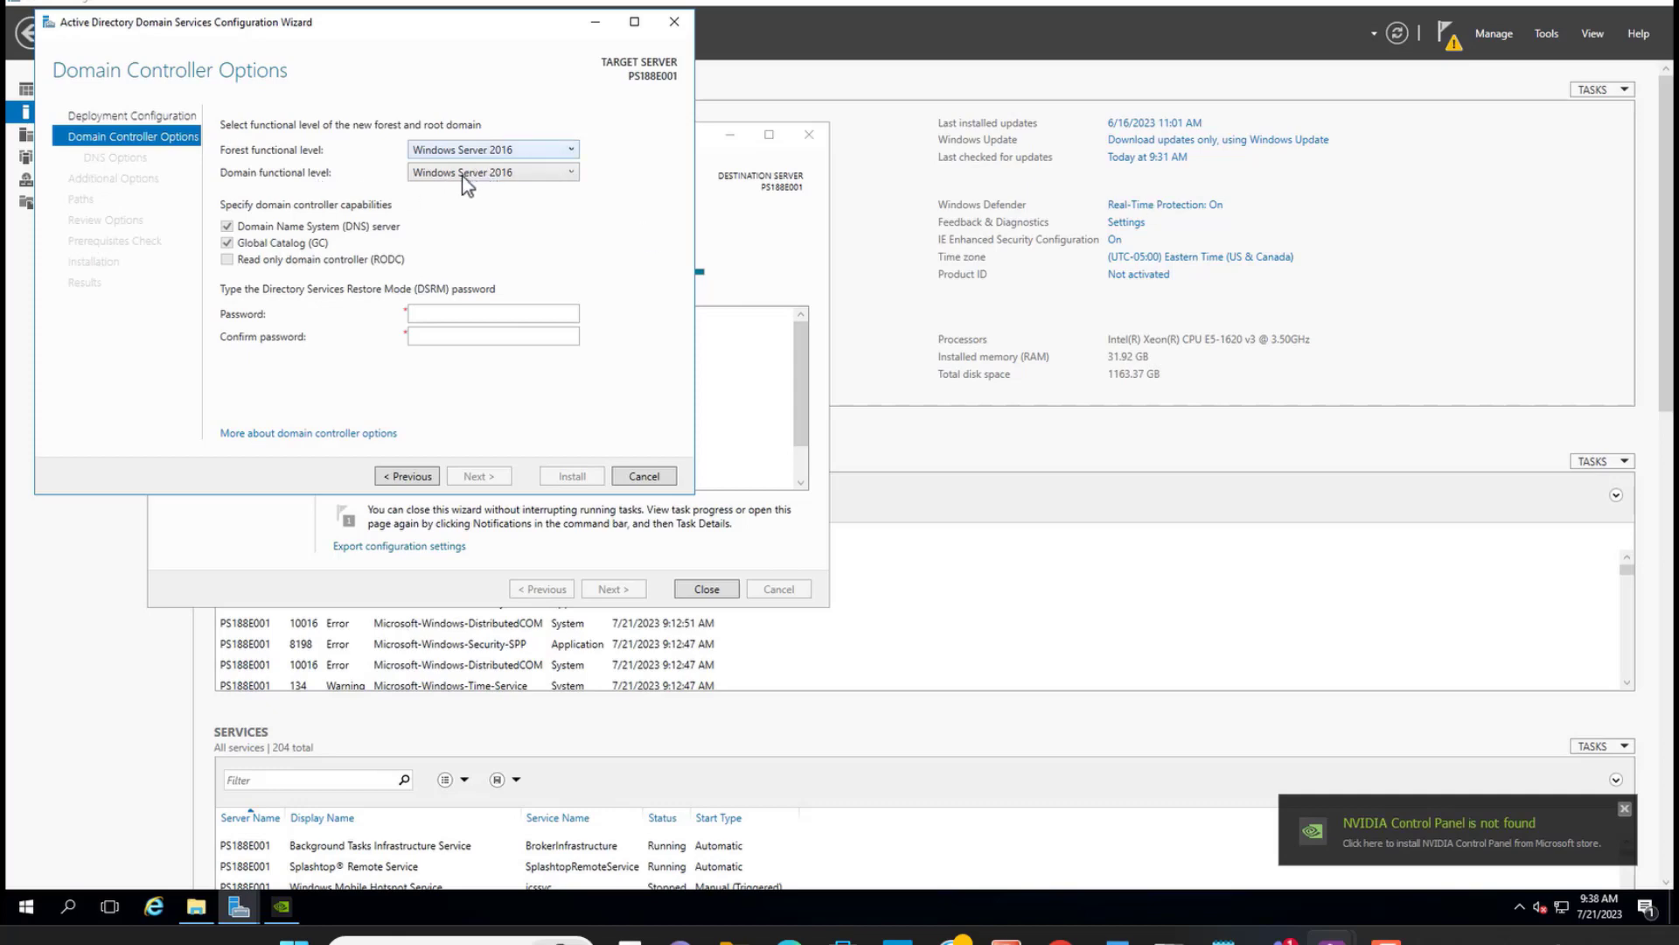
# - Keep the Windows Server 2016 forest functional level, enter and confirm the DSRM password, and continue through DNS Options to Additional Options
pyautogui.click(504, 155)
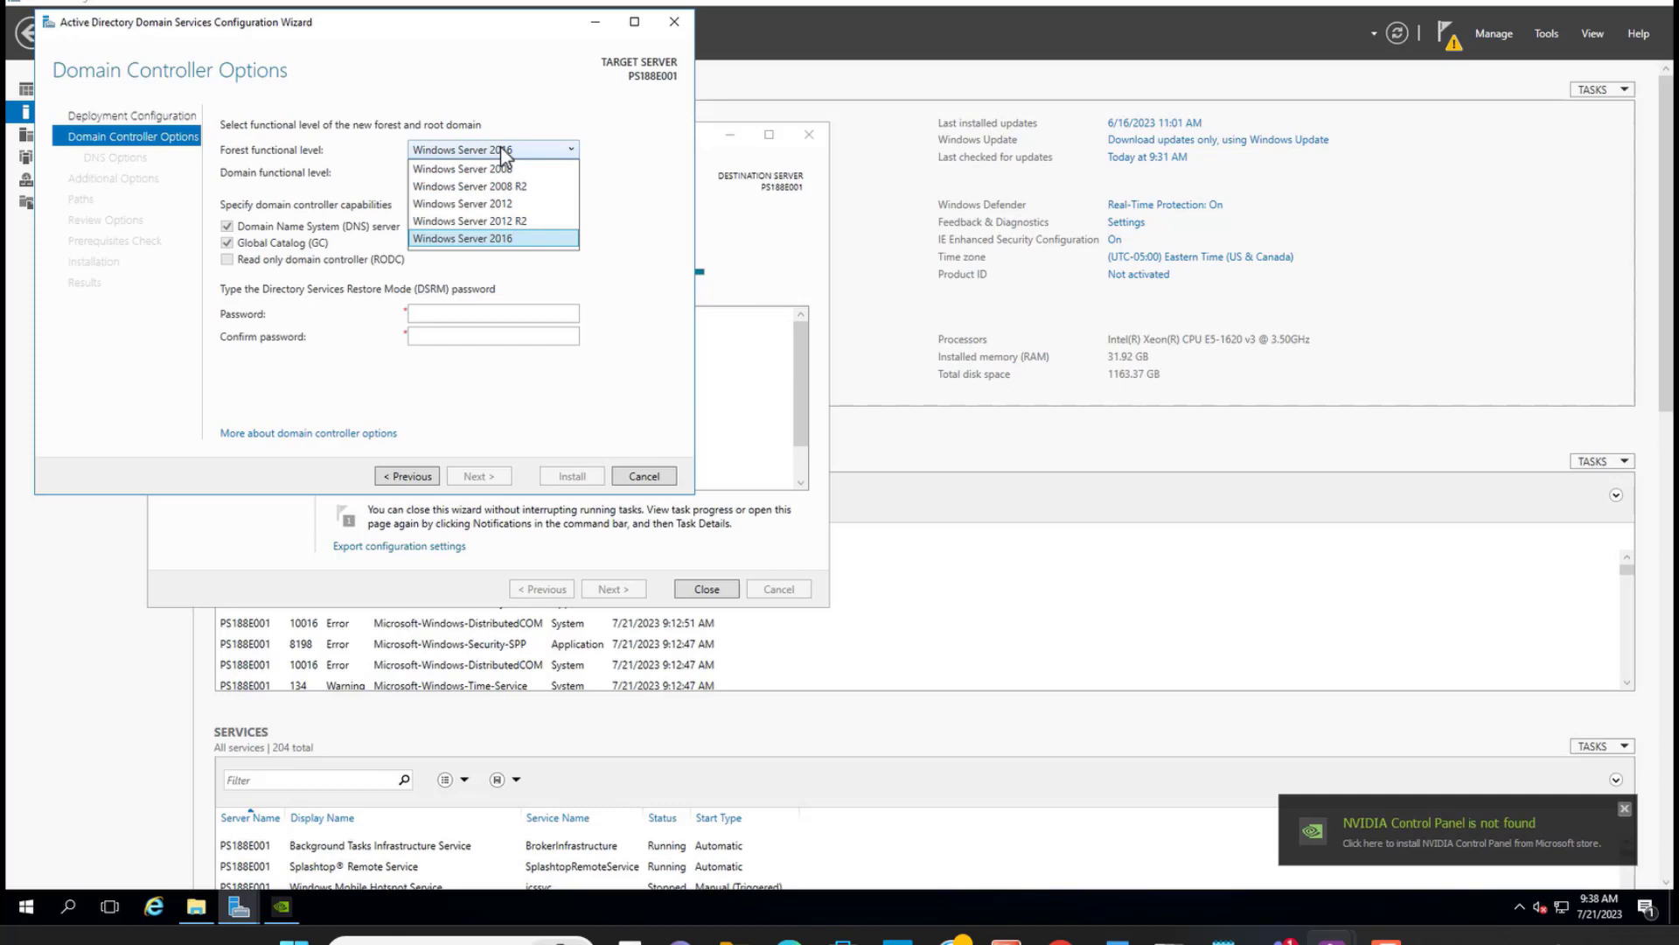
pyautogui.click(502, 150)
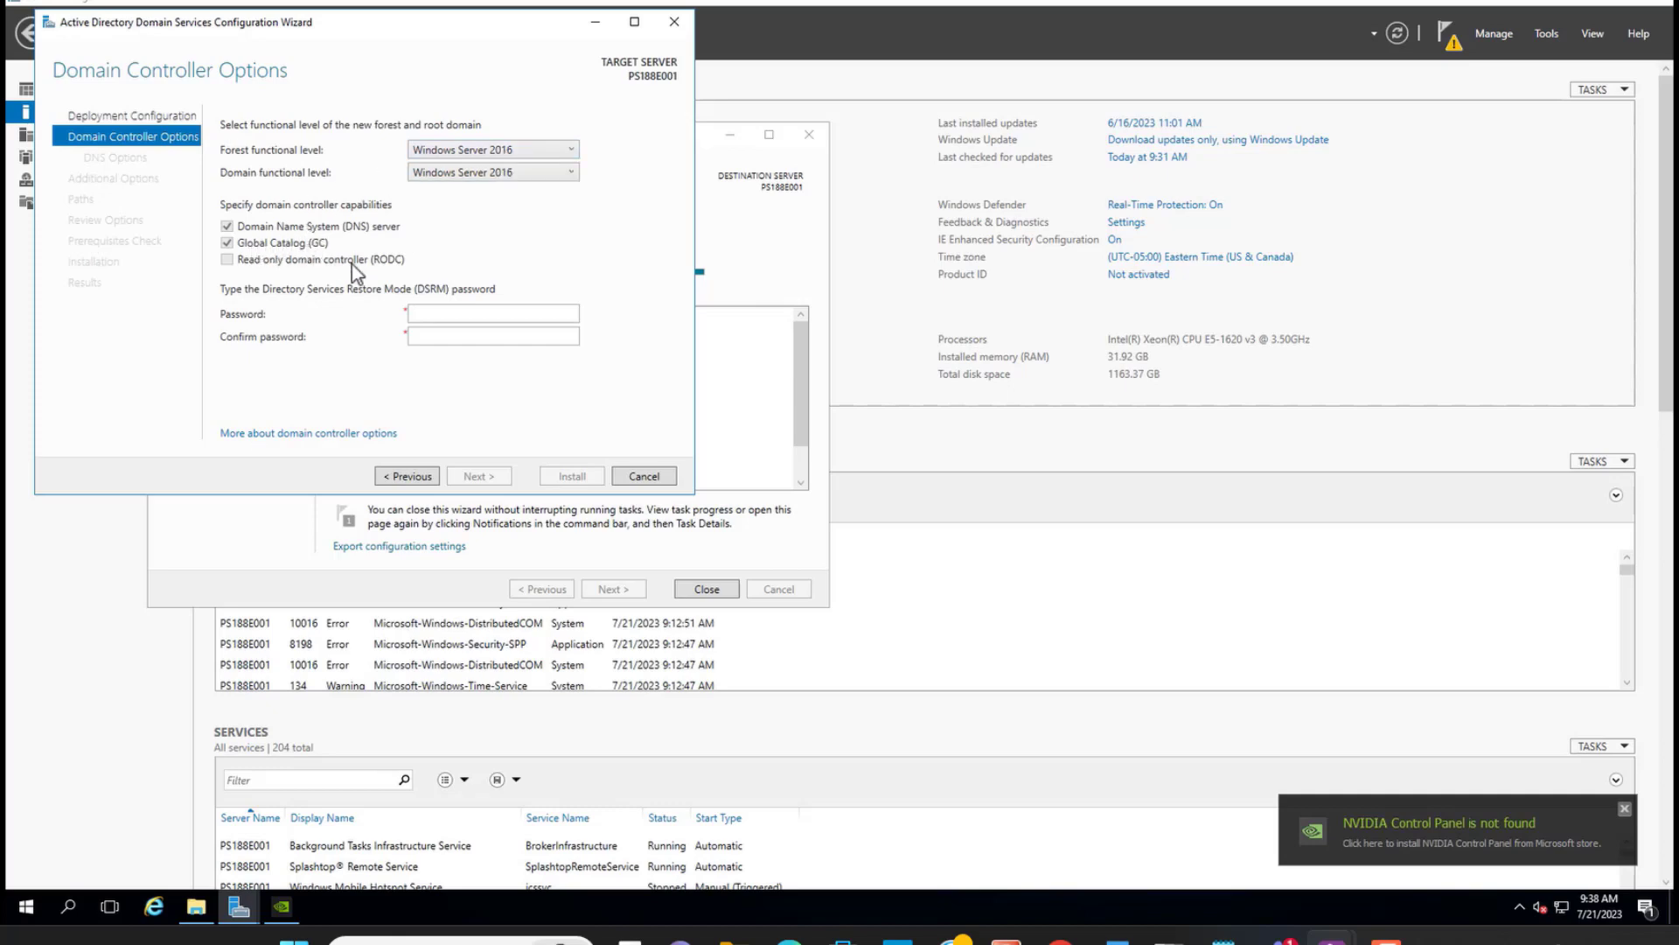
pyautogui.click(474, 316)
pyautogui.press('Tab')
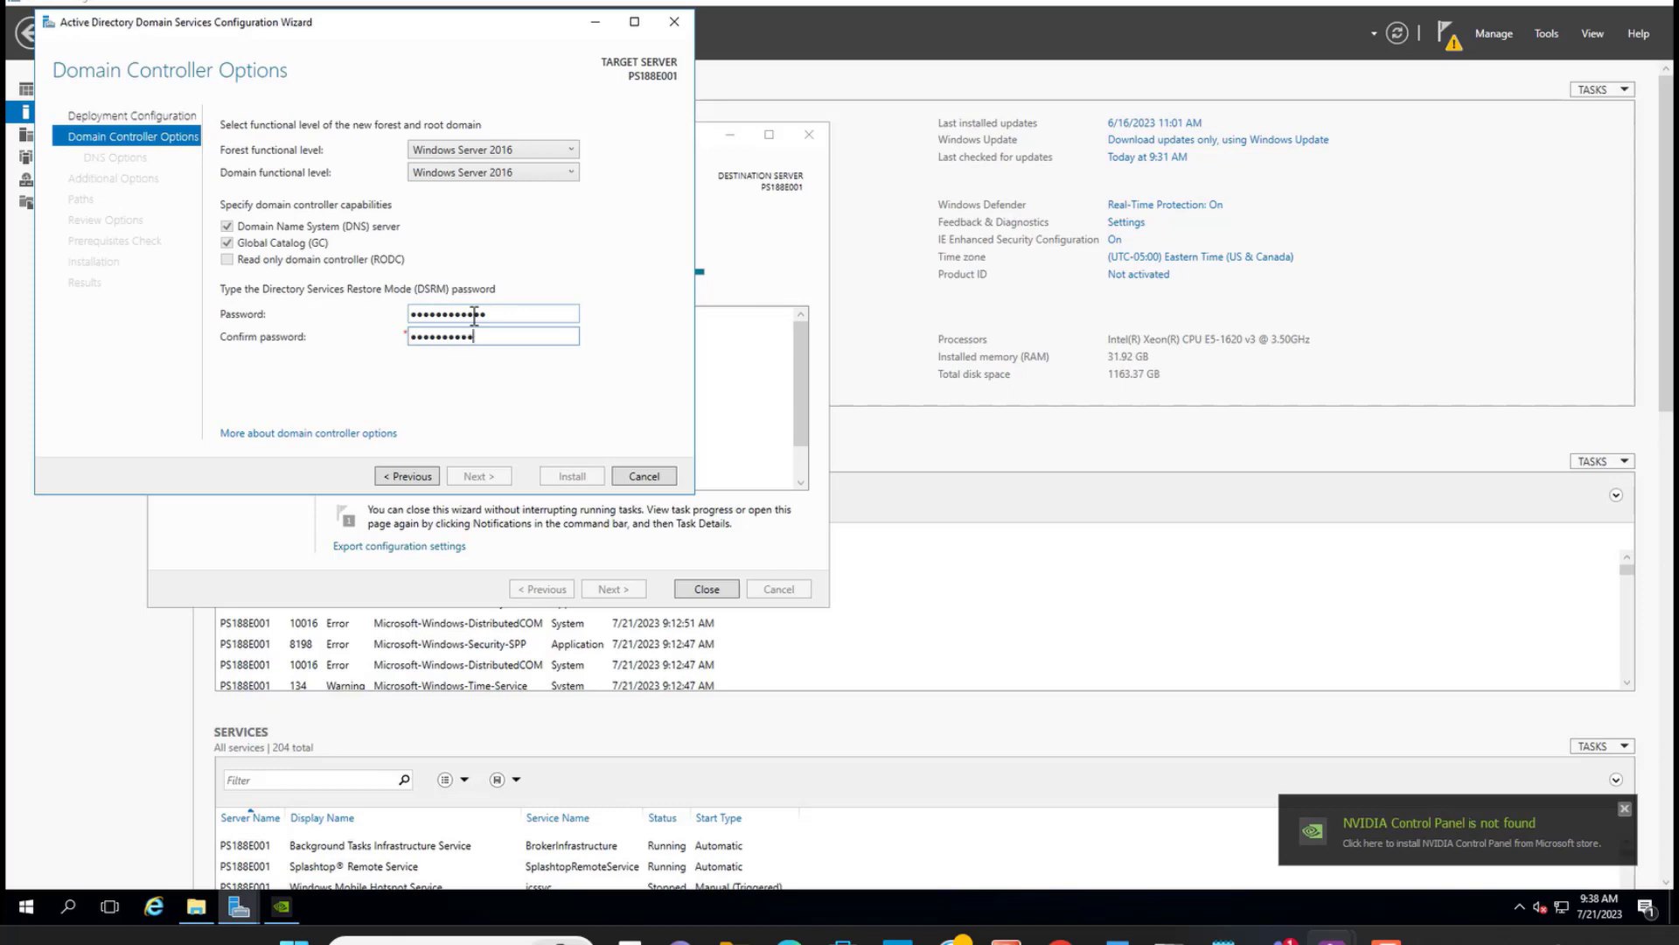
pyautogui.write('*****')
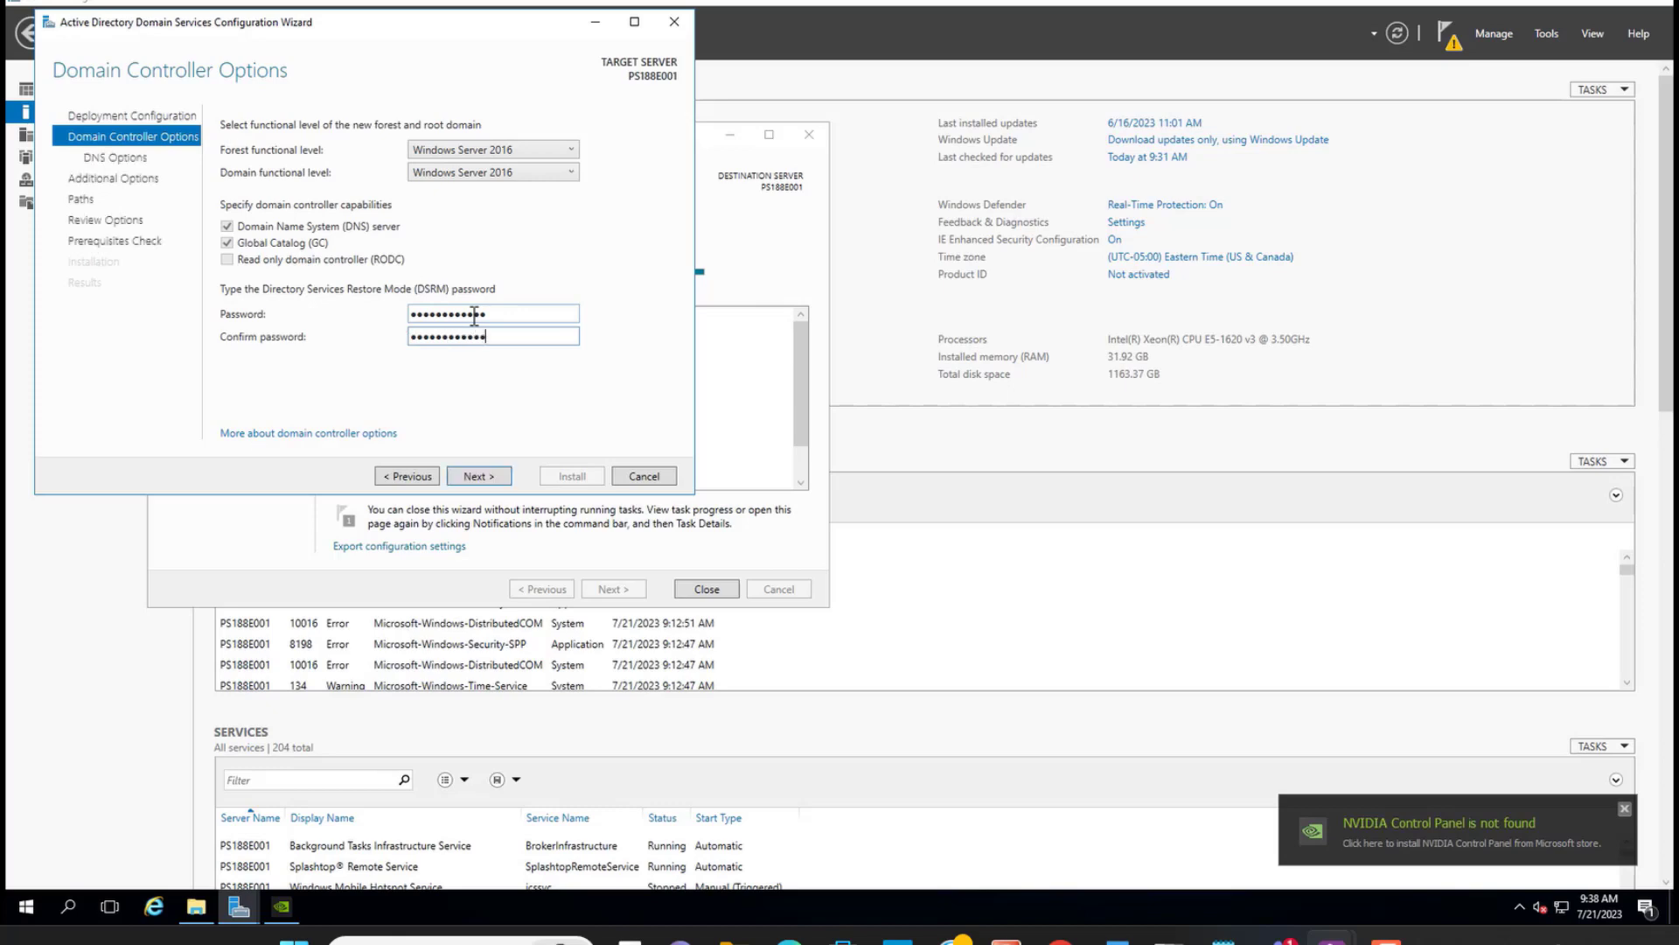
pyautogui.click(478, 476)
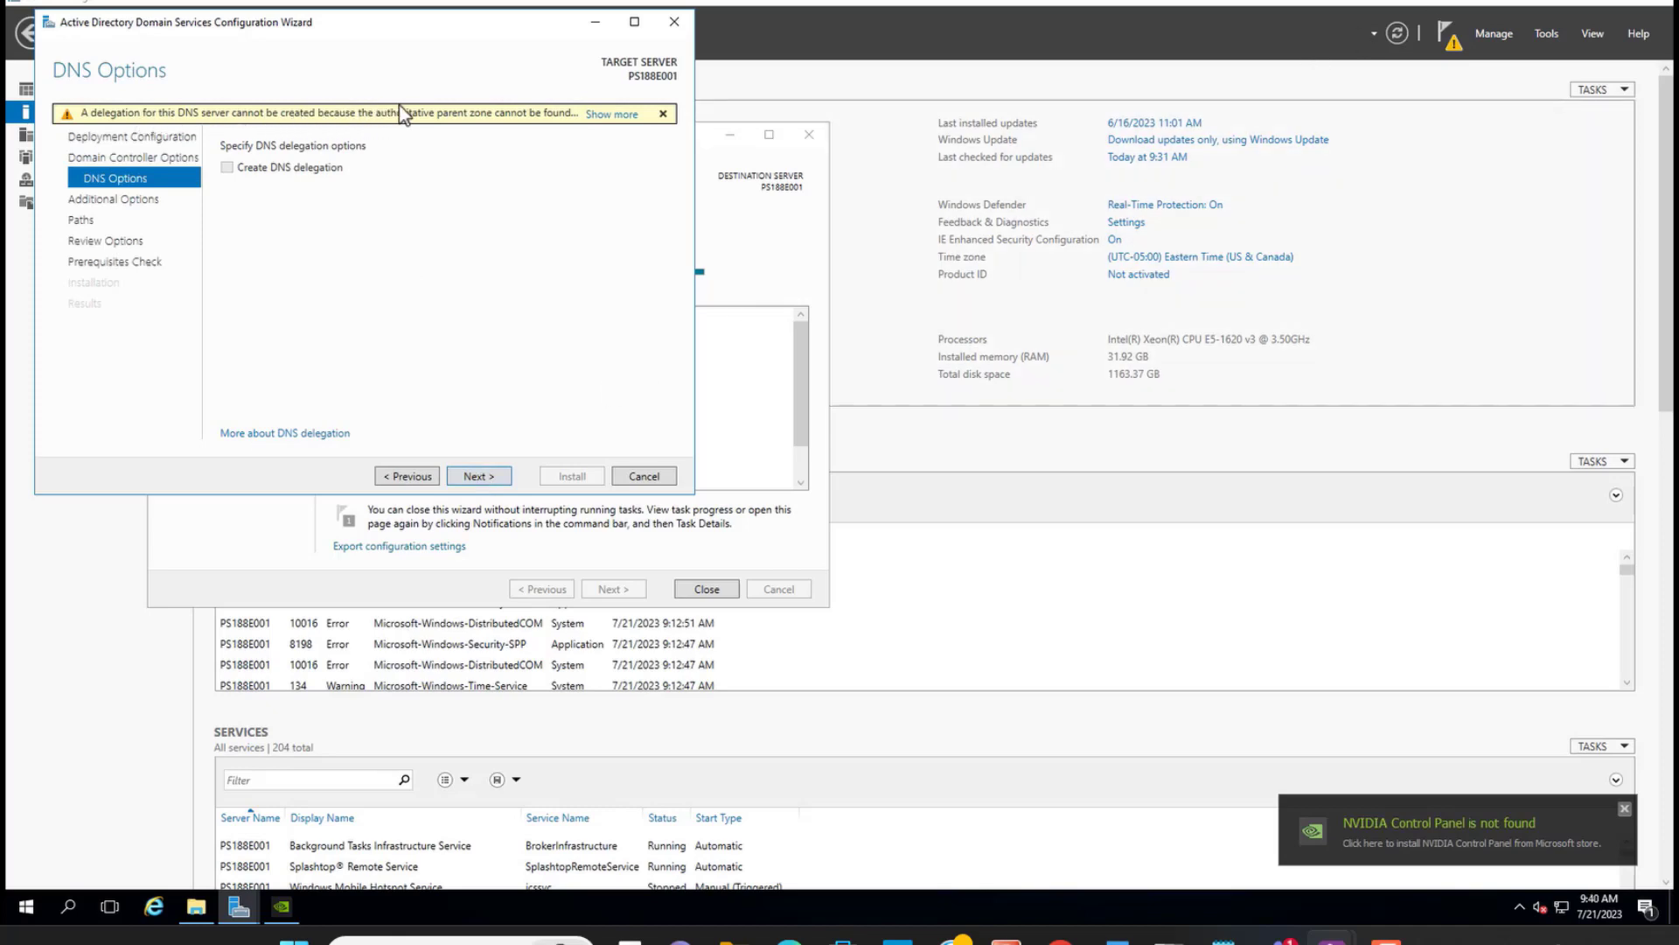
pyautogui.click(477, 477)
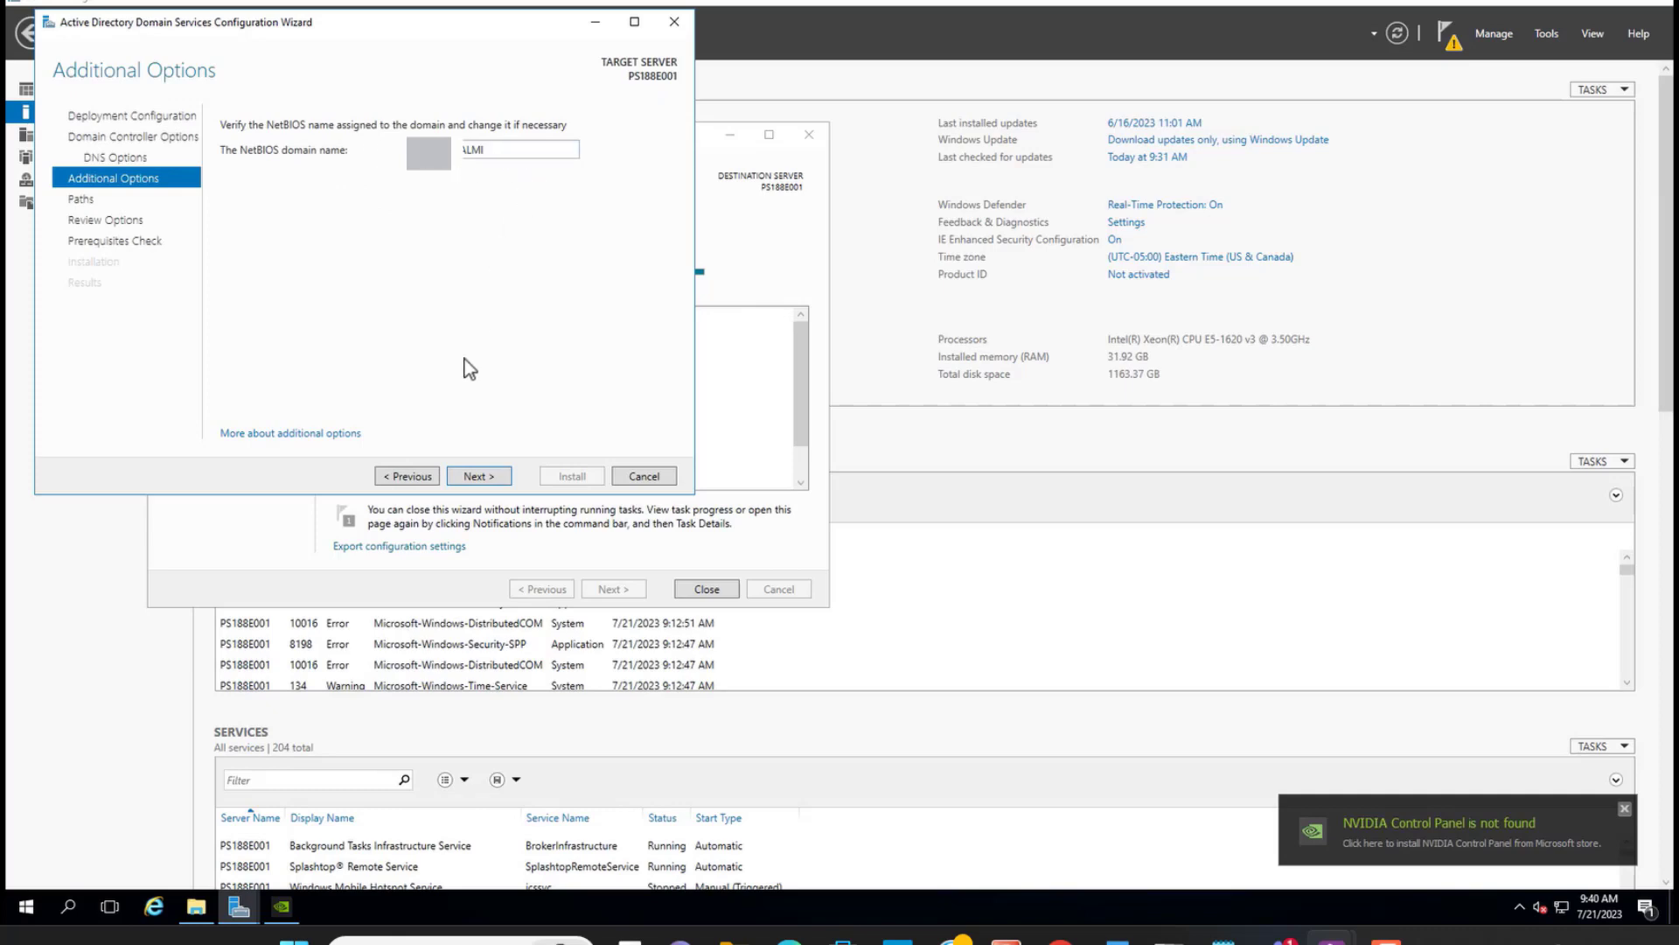
# - Keep the assigned NetBIOS domain name and the default database, log files and SYSVOL folders, and review the selected options
pyautogui.click(484, 479)
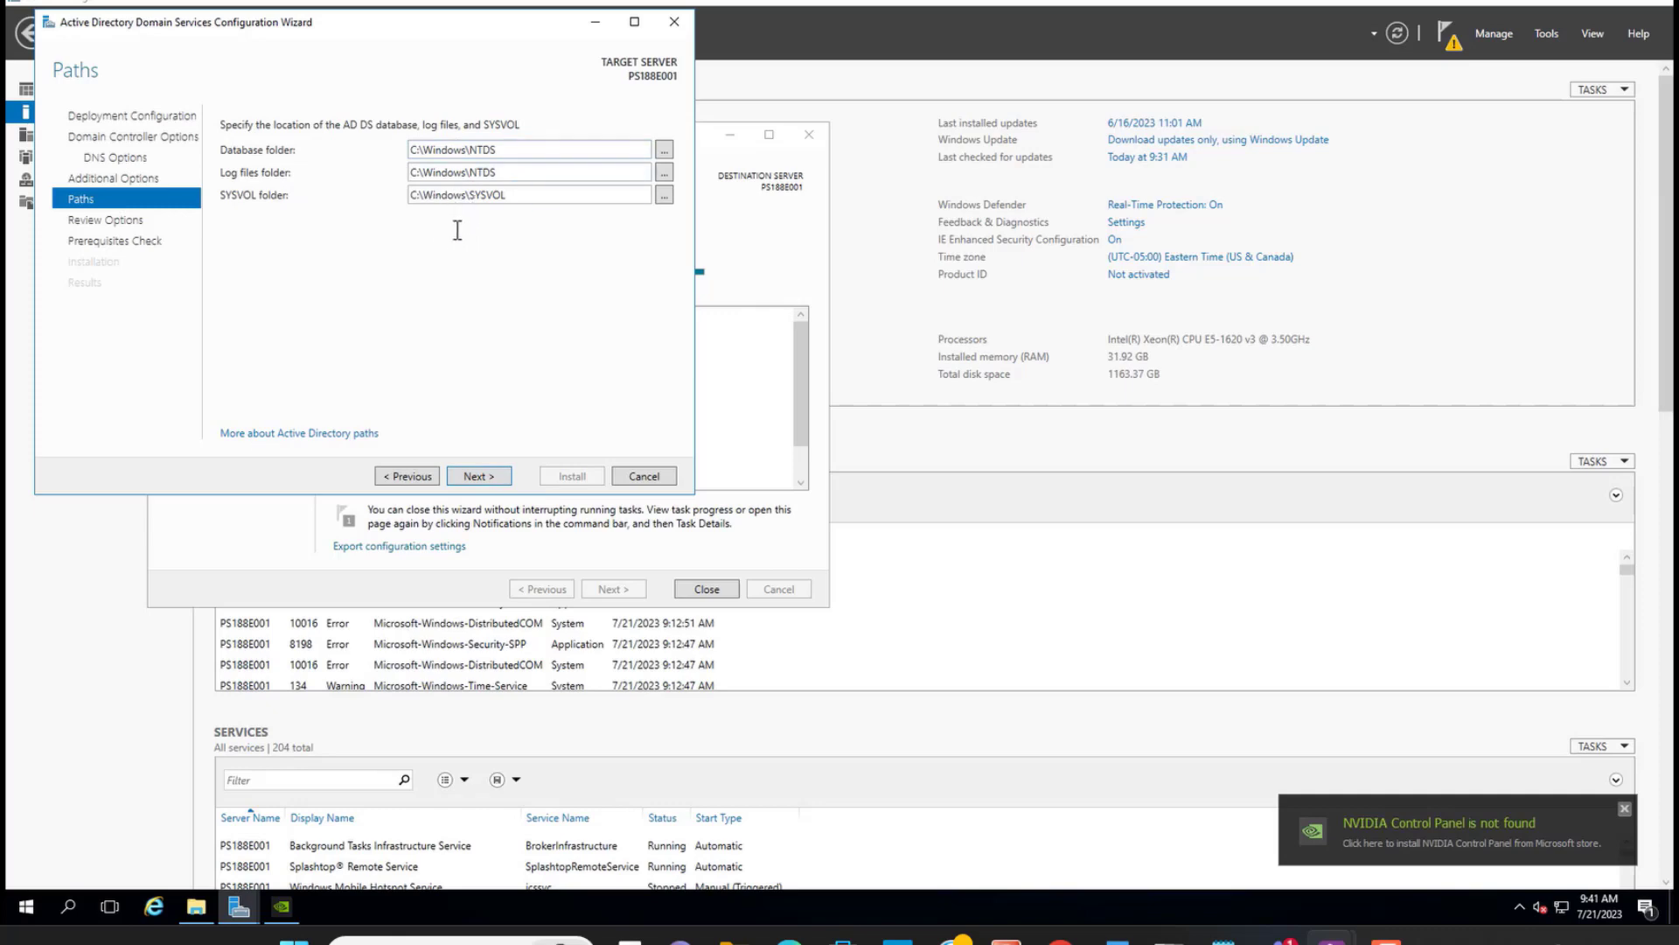
pyautogui.click(665, 153)
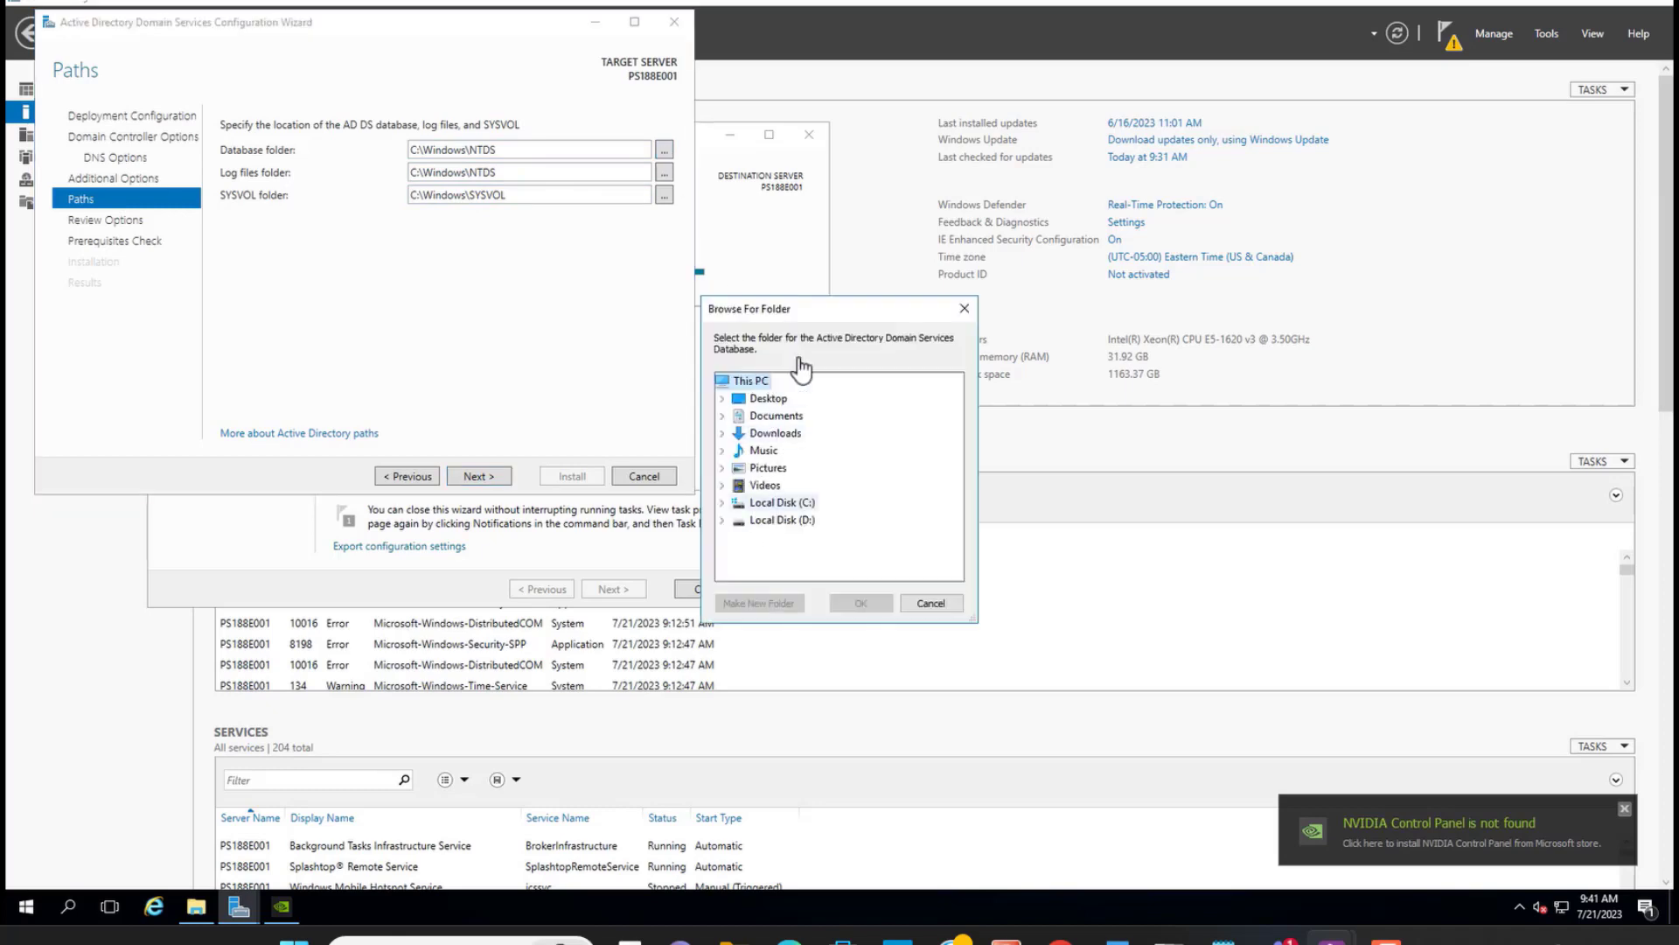
pyautogui.click(963, 311)
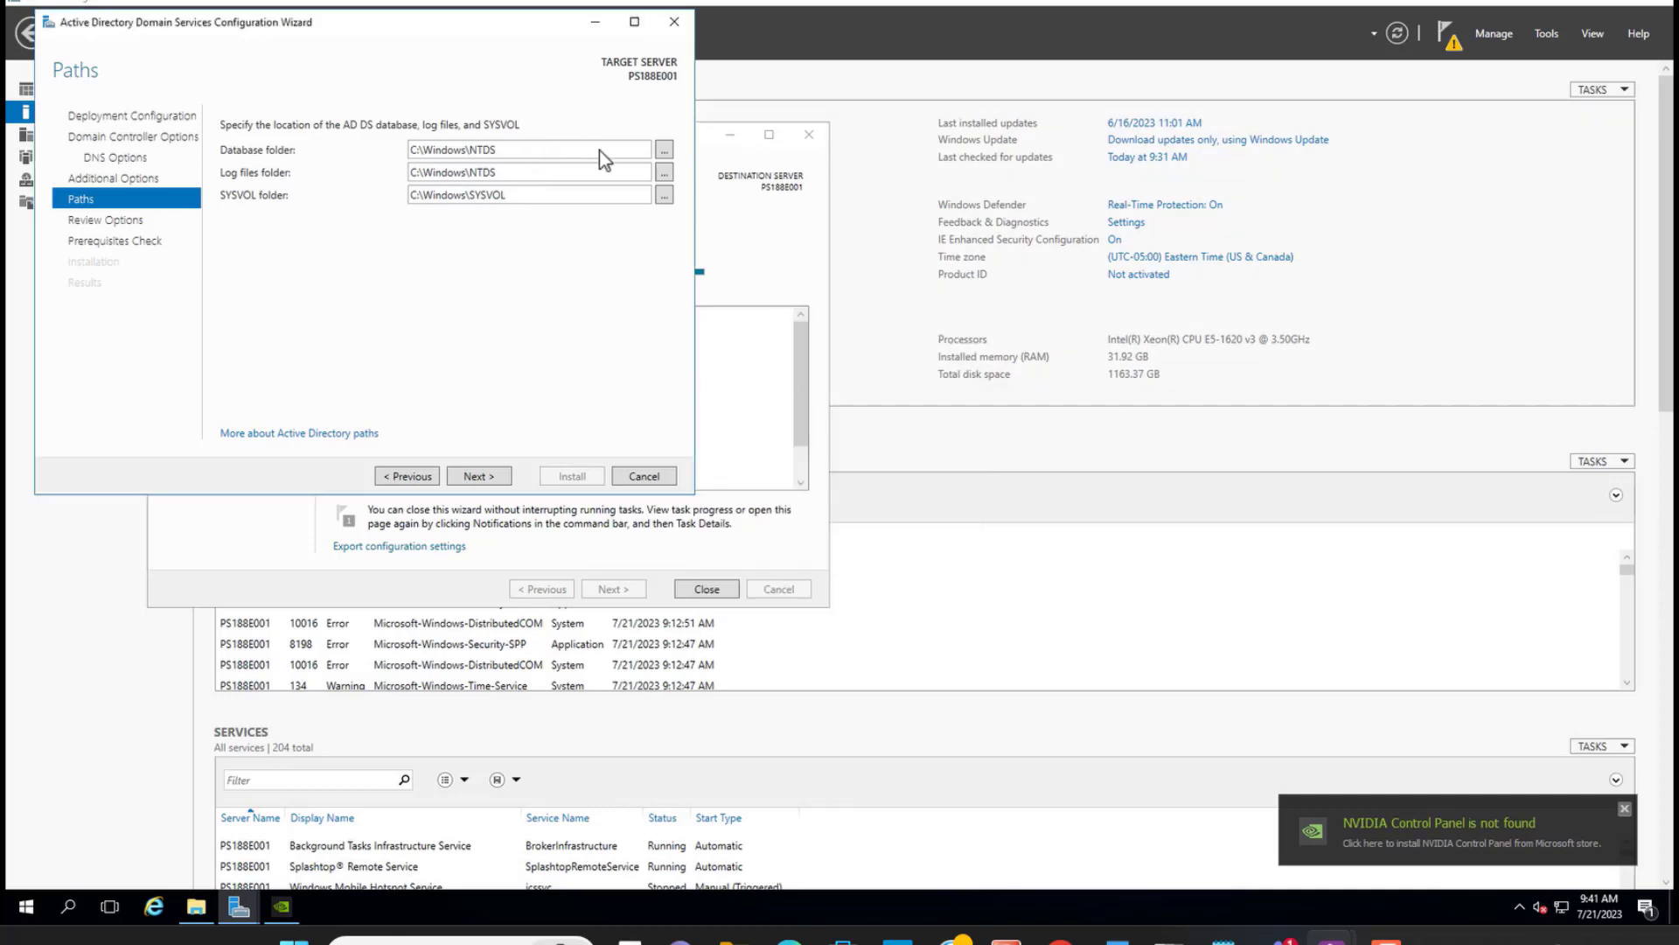
pyautogui.click(479, 477)
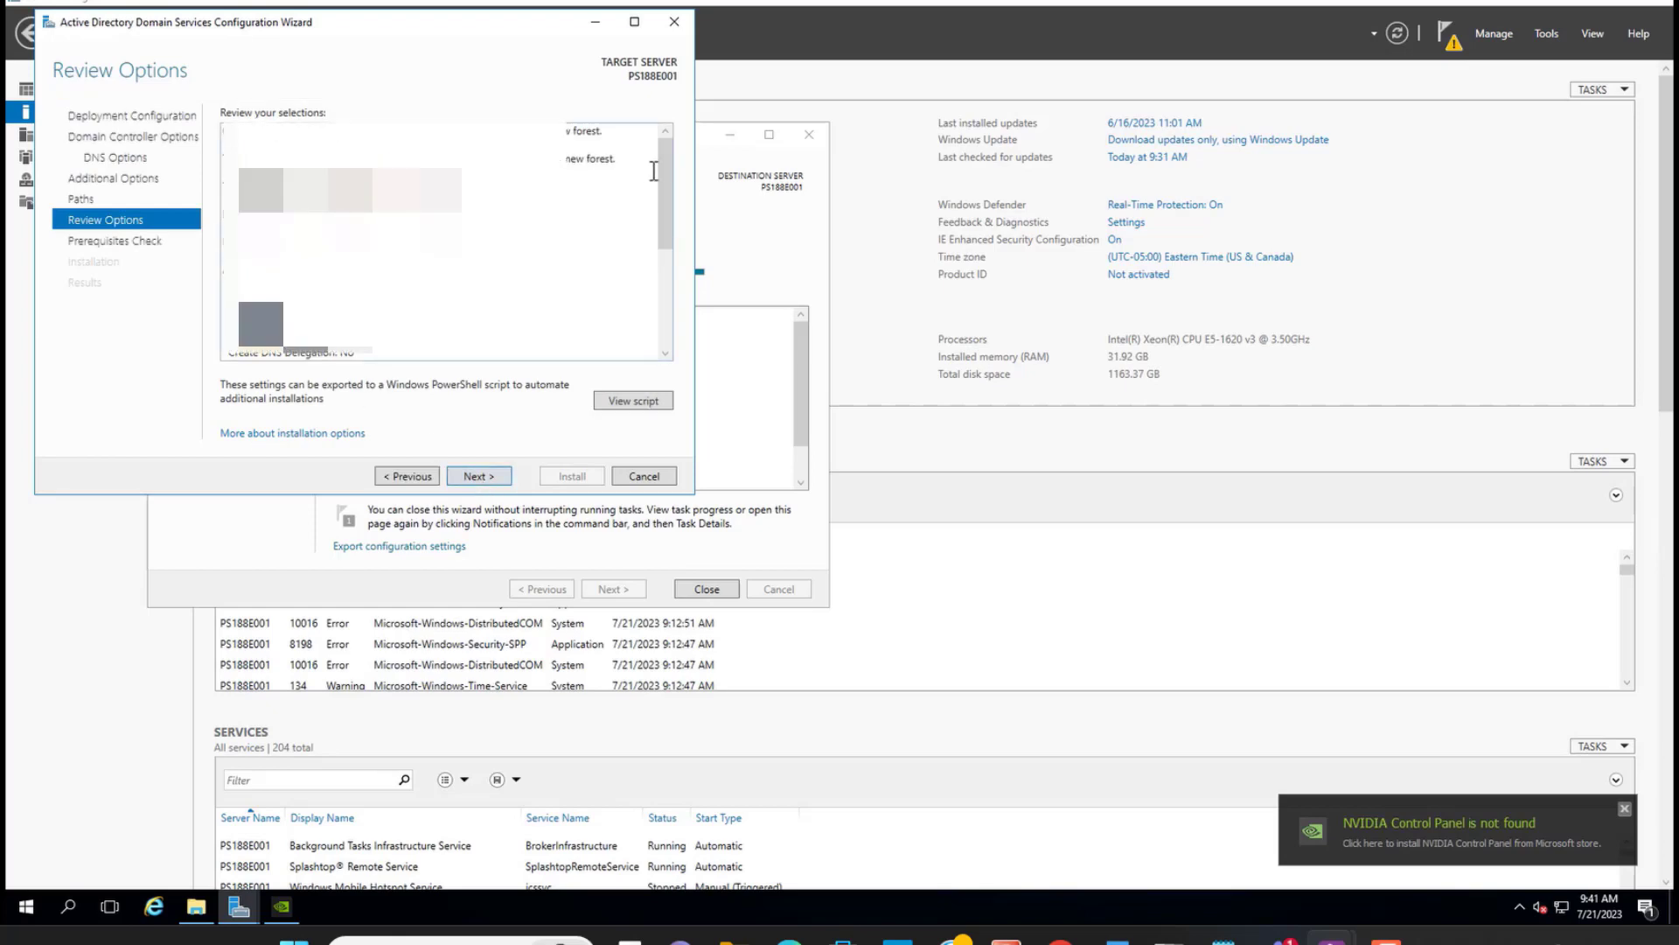
pyautogui.moveTo(668, 204); pyautogui.dragTo(660, 366)
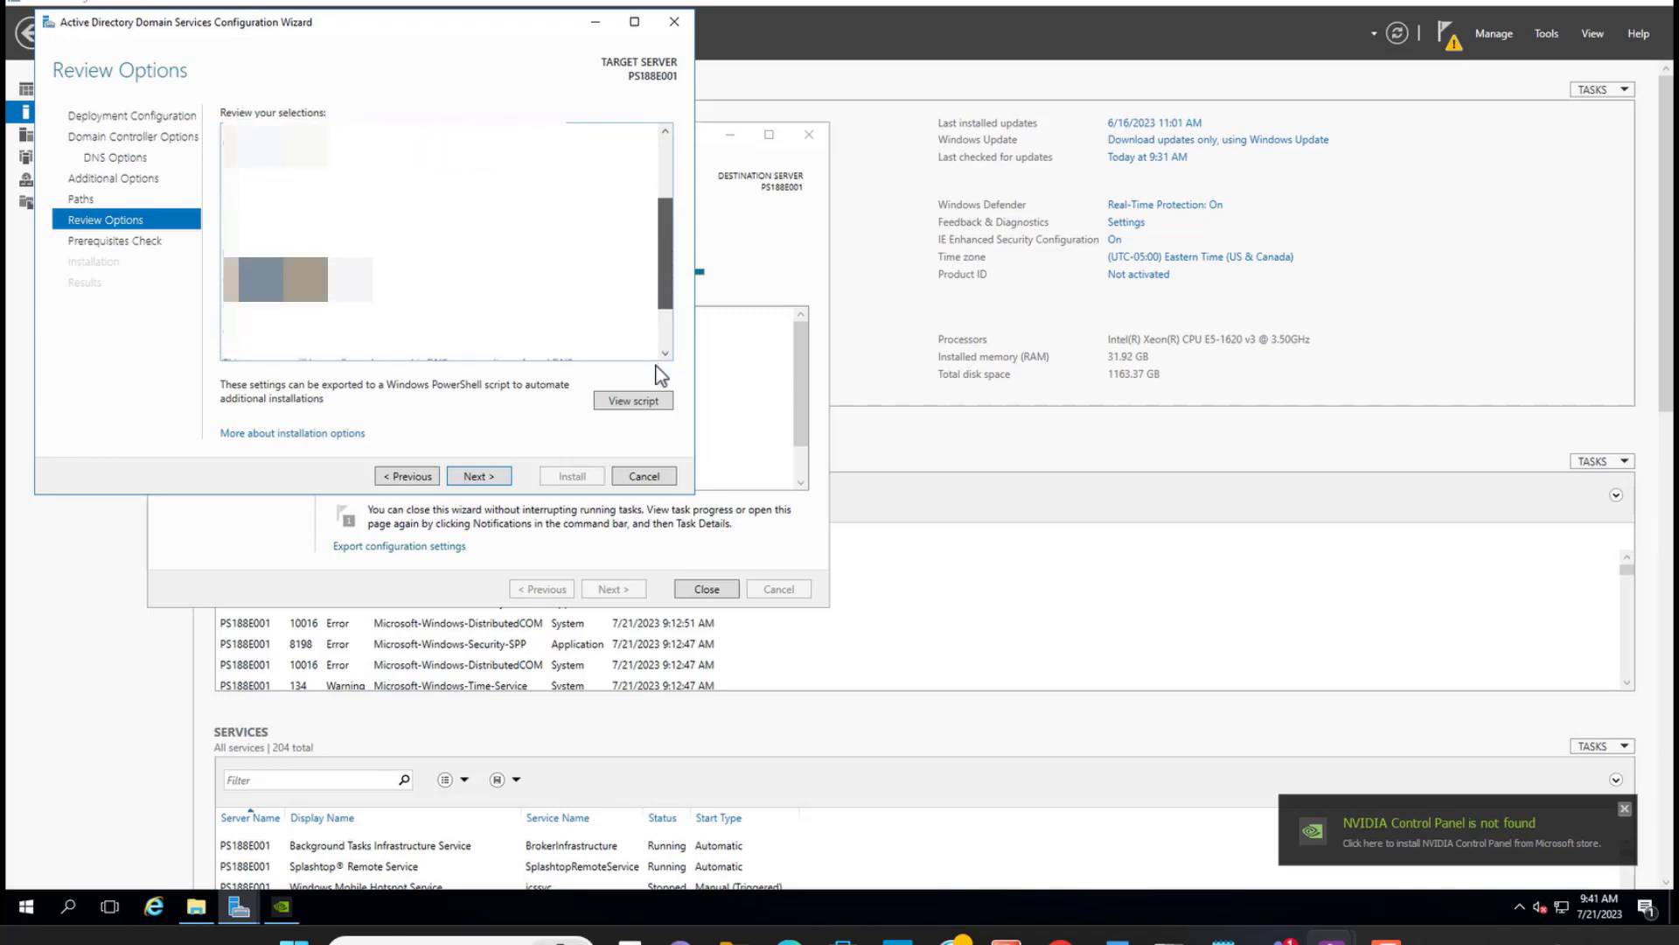
pyautogui.click(669, 127)
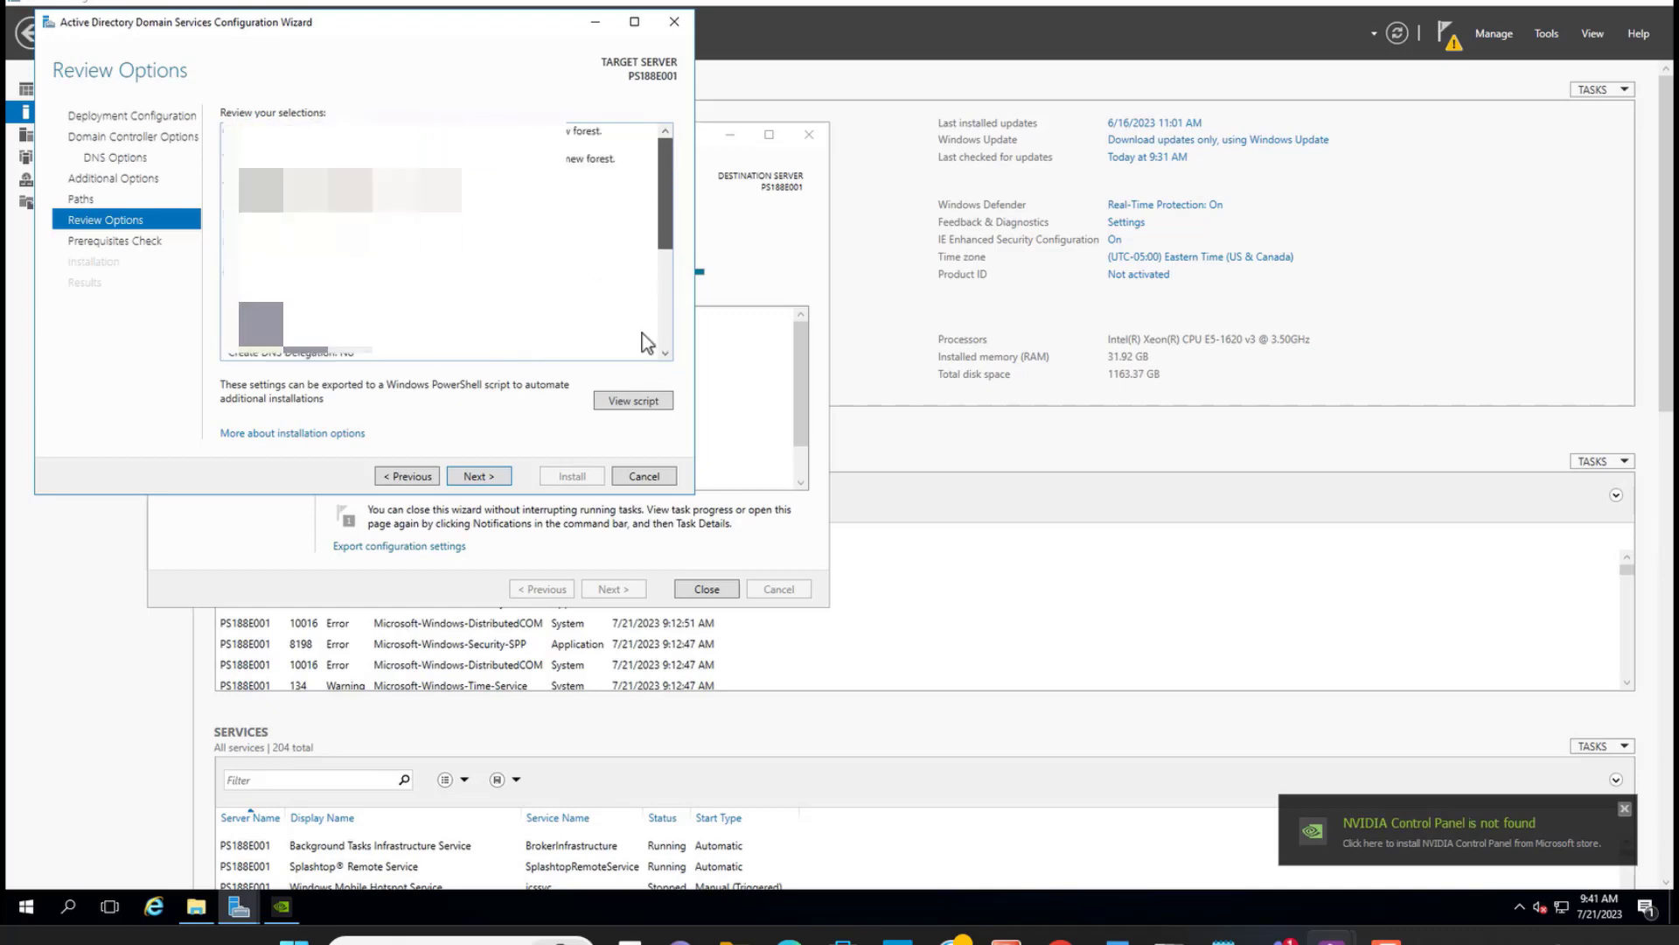
# - Save the AD DS deployment PowerShell script to the Desktop as text document tmp7F43.tmp, and continue to the prerequisites check
pyautogui.click(628, 404)
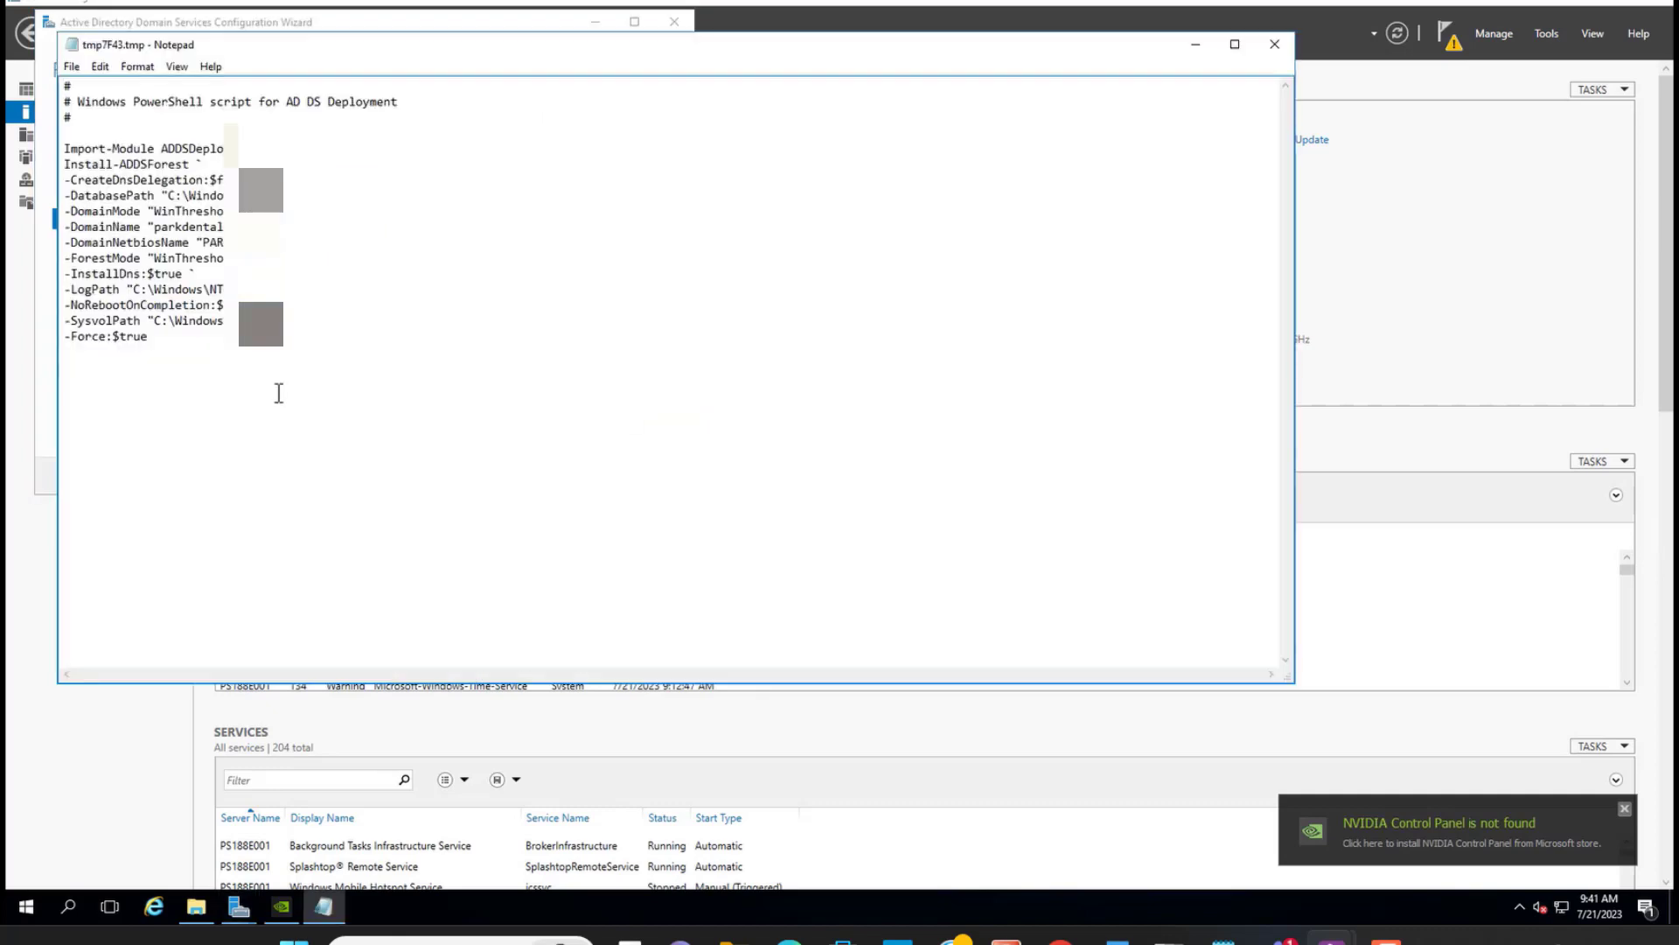
pyautogui.click(71, 67)
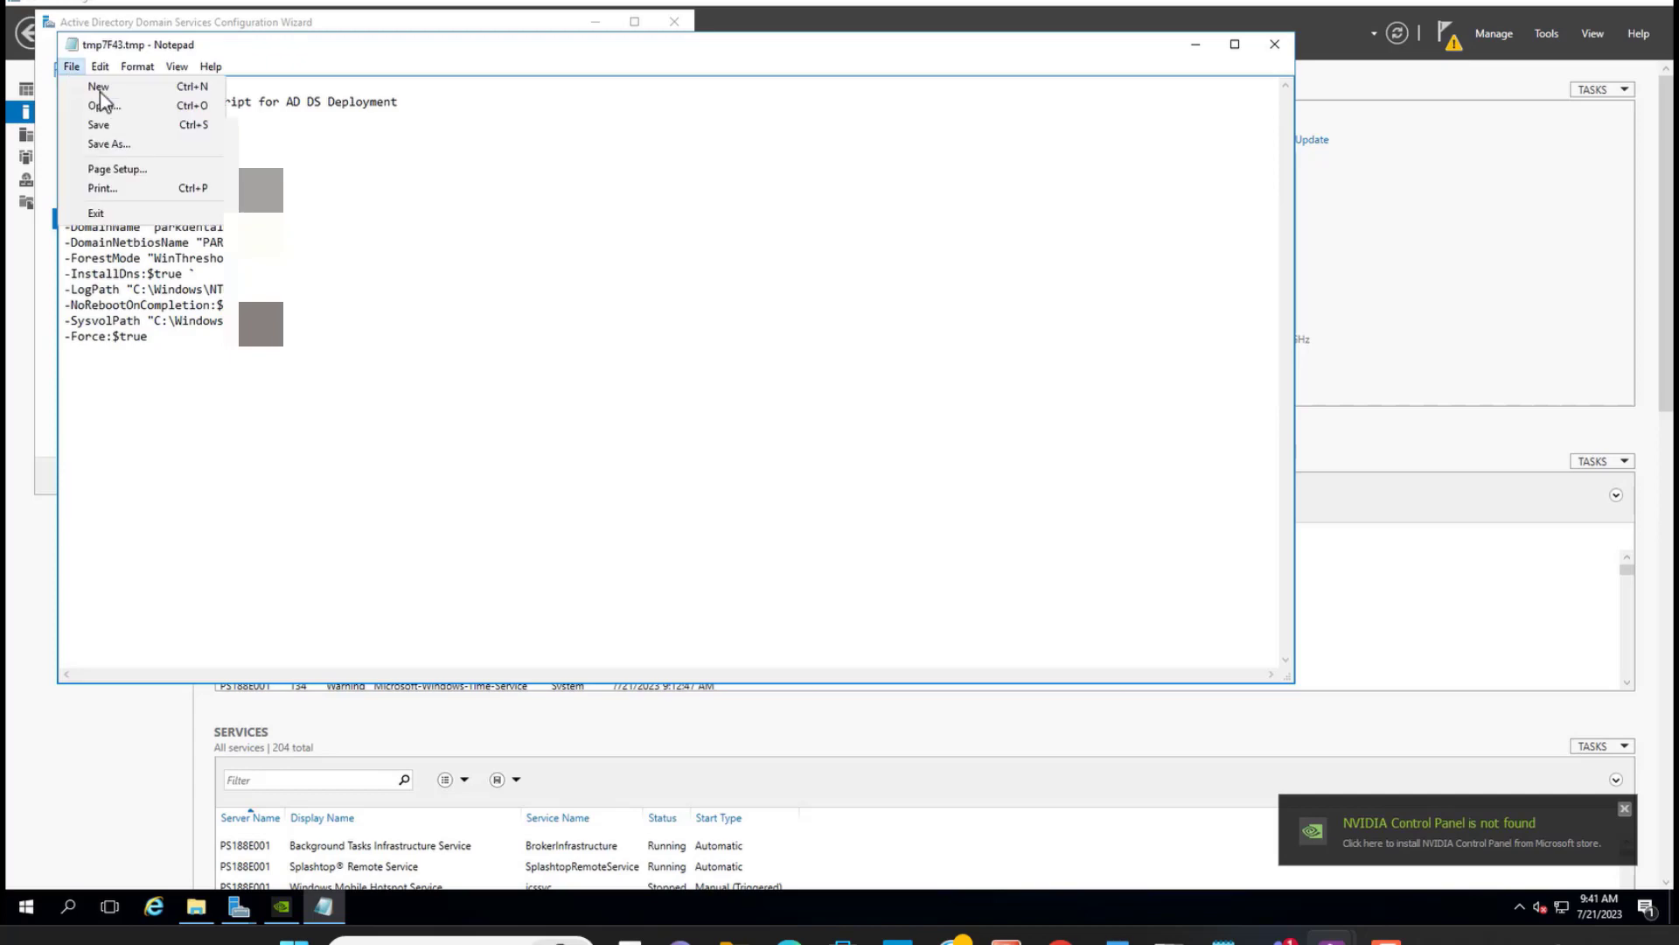
pyautogui.click(112, 146)
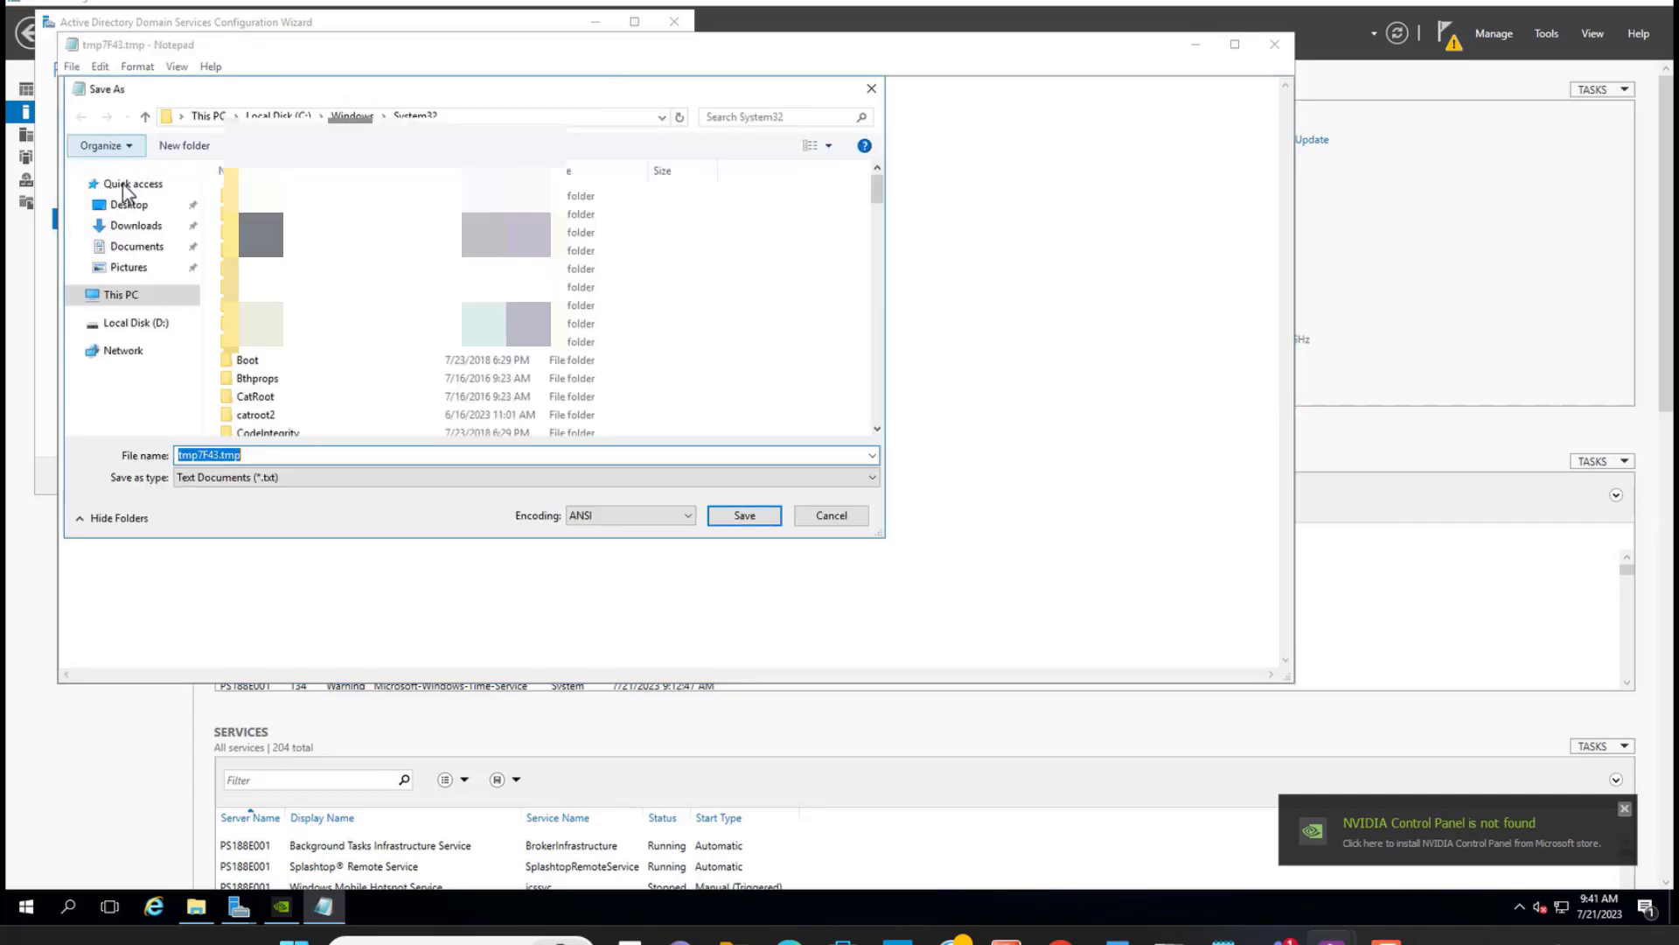
pyautogui.click(127, 207)
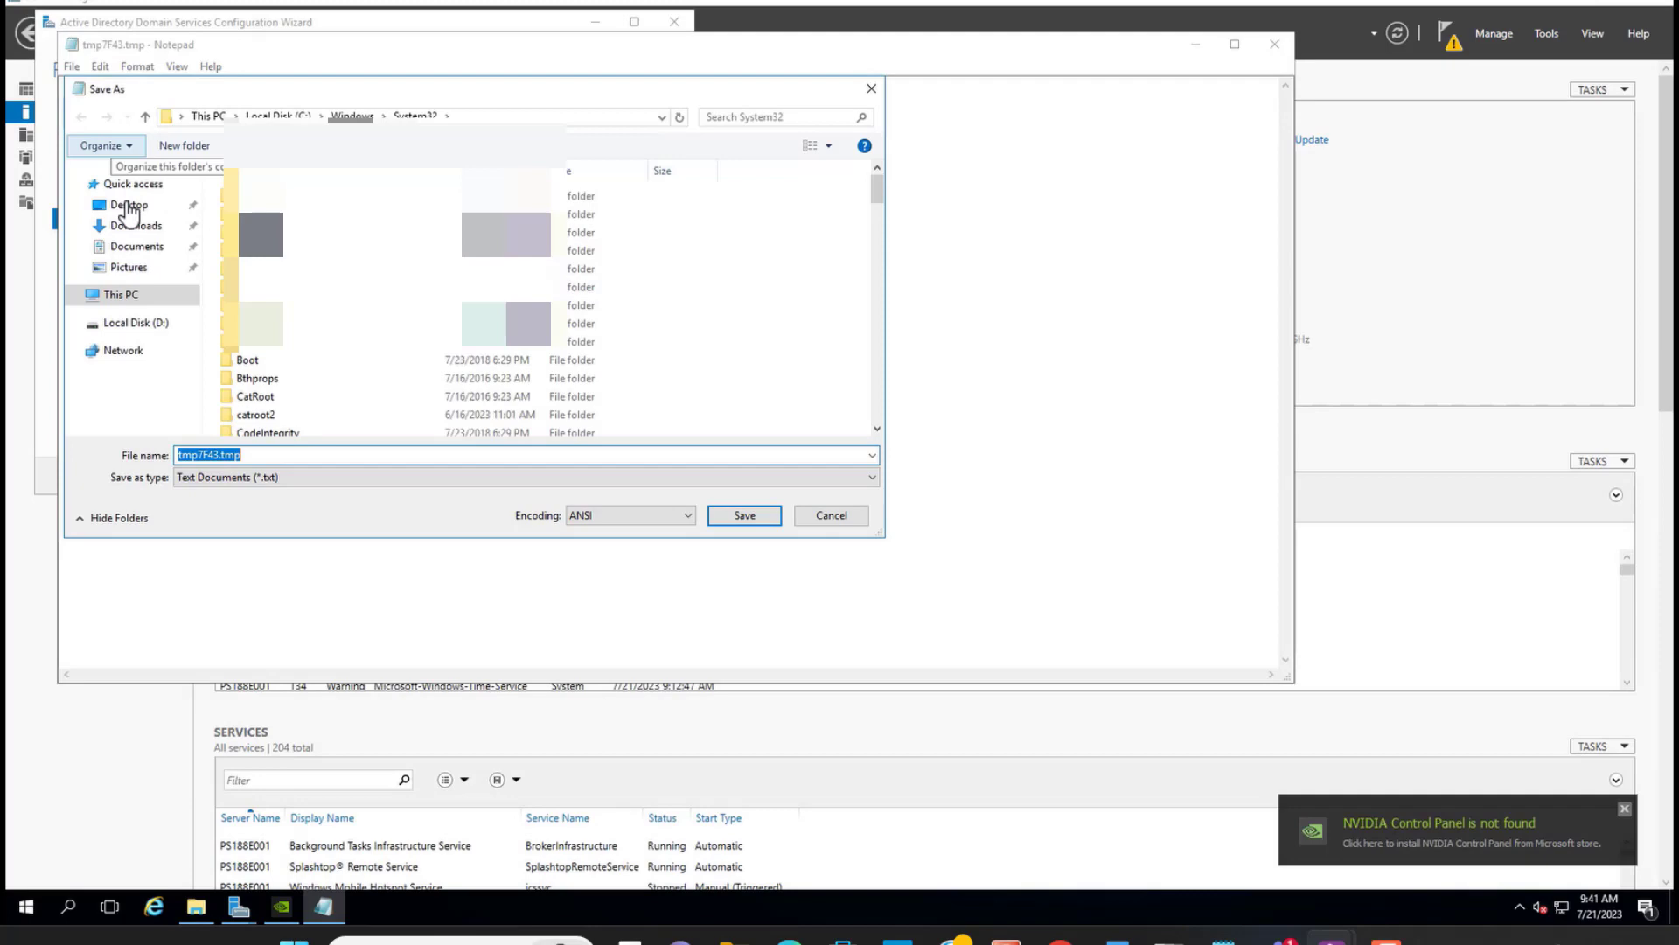
pyautogui.click(753, 518)
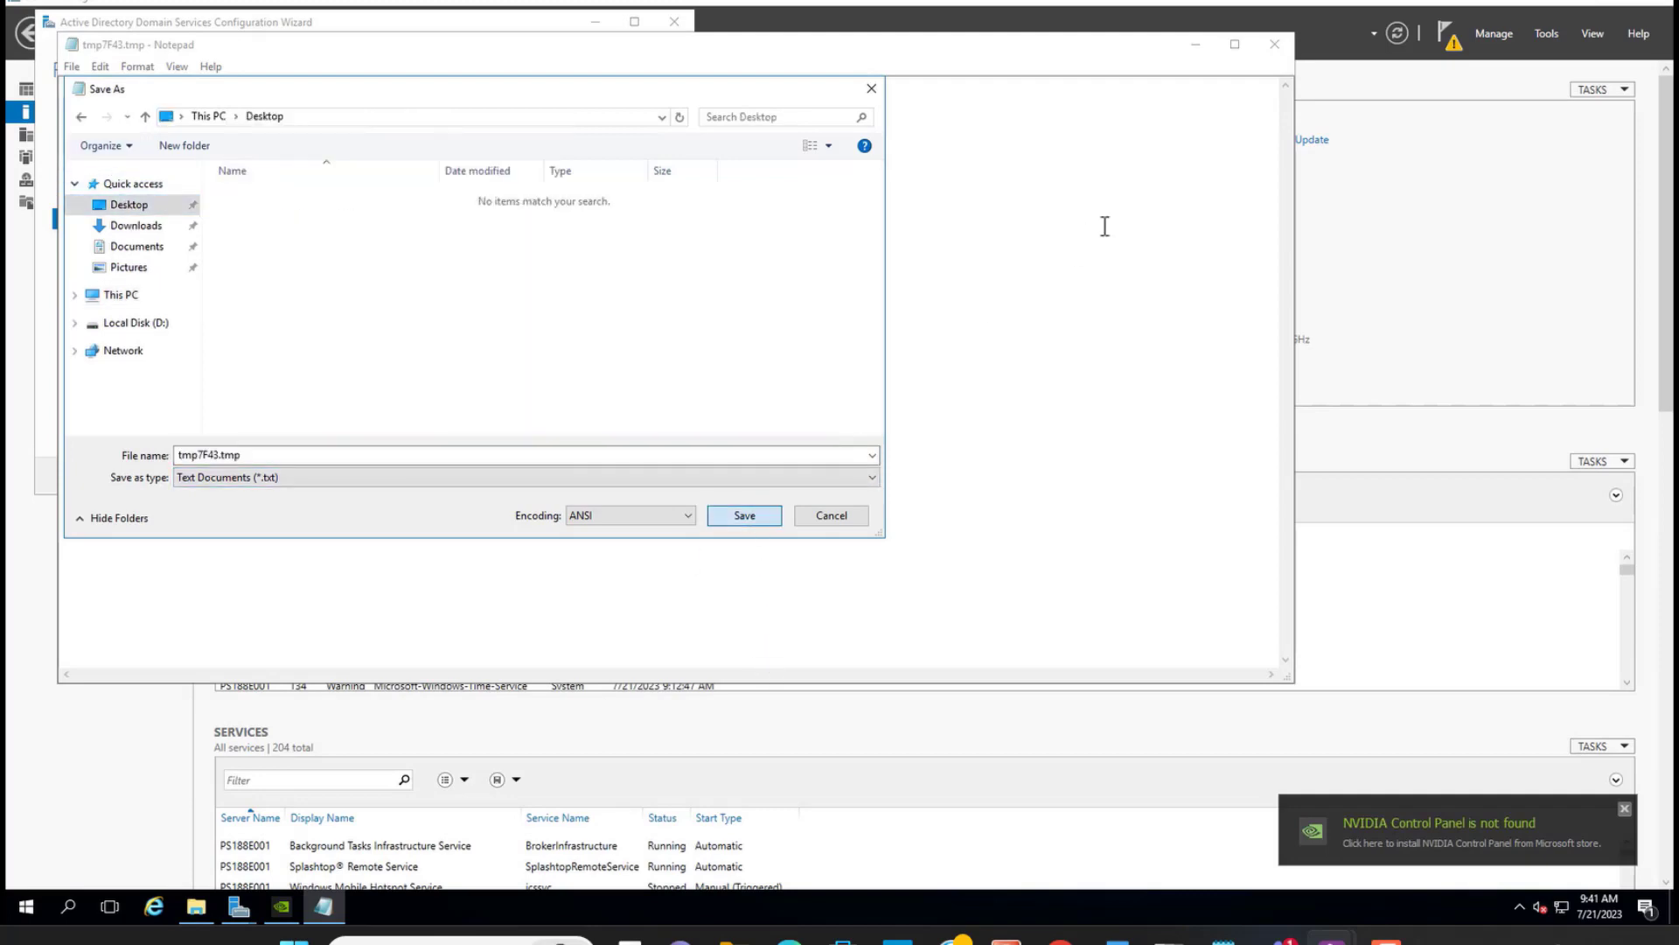
pyautogui.click(1275, 46)
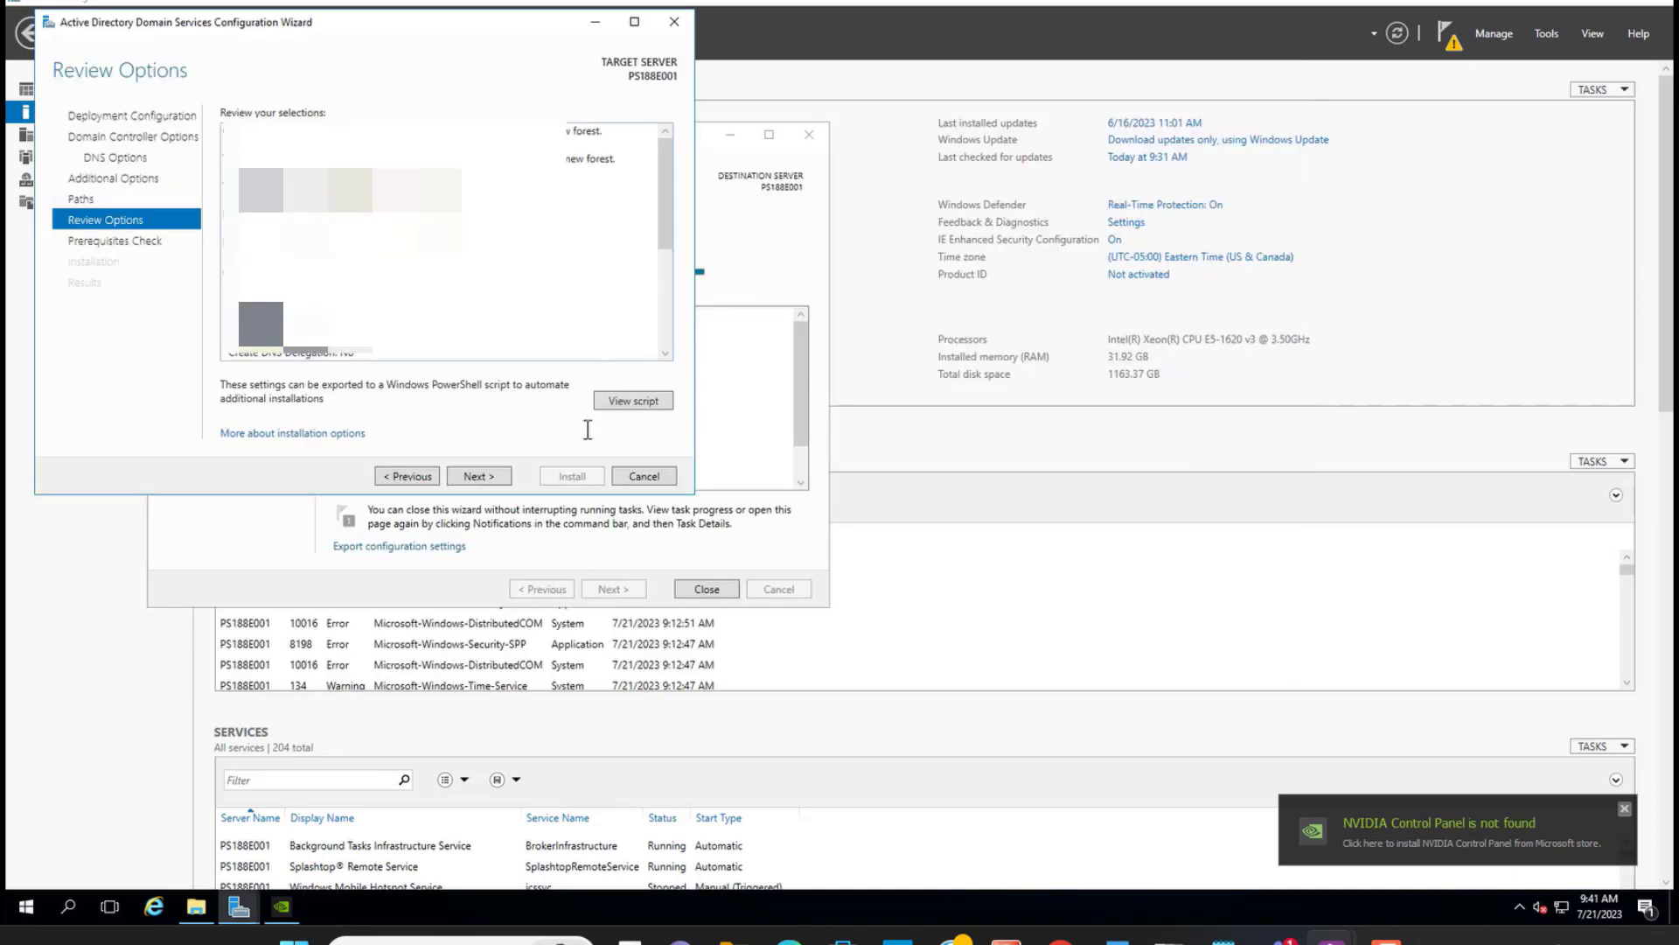
pyautogui.click(482, 479)
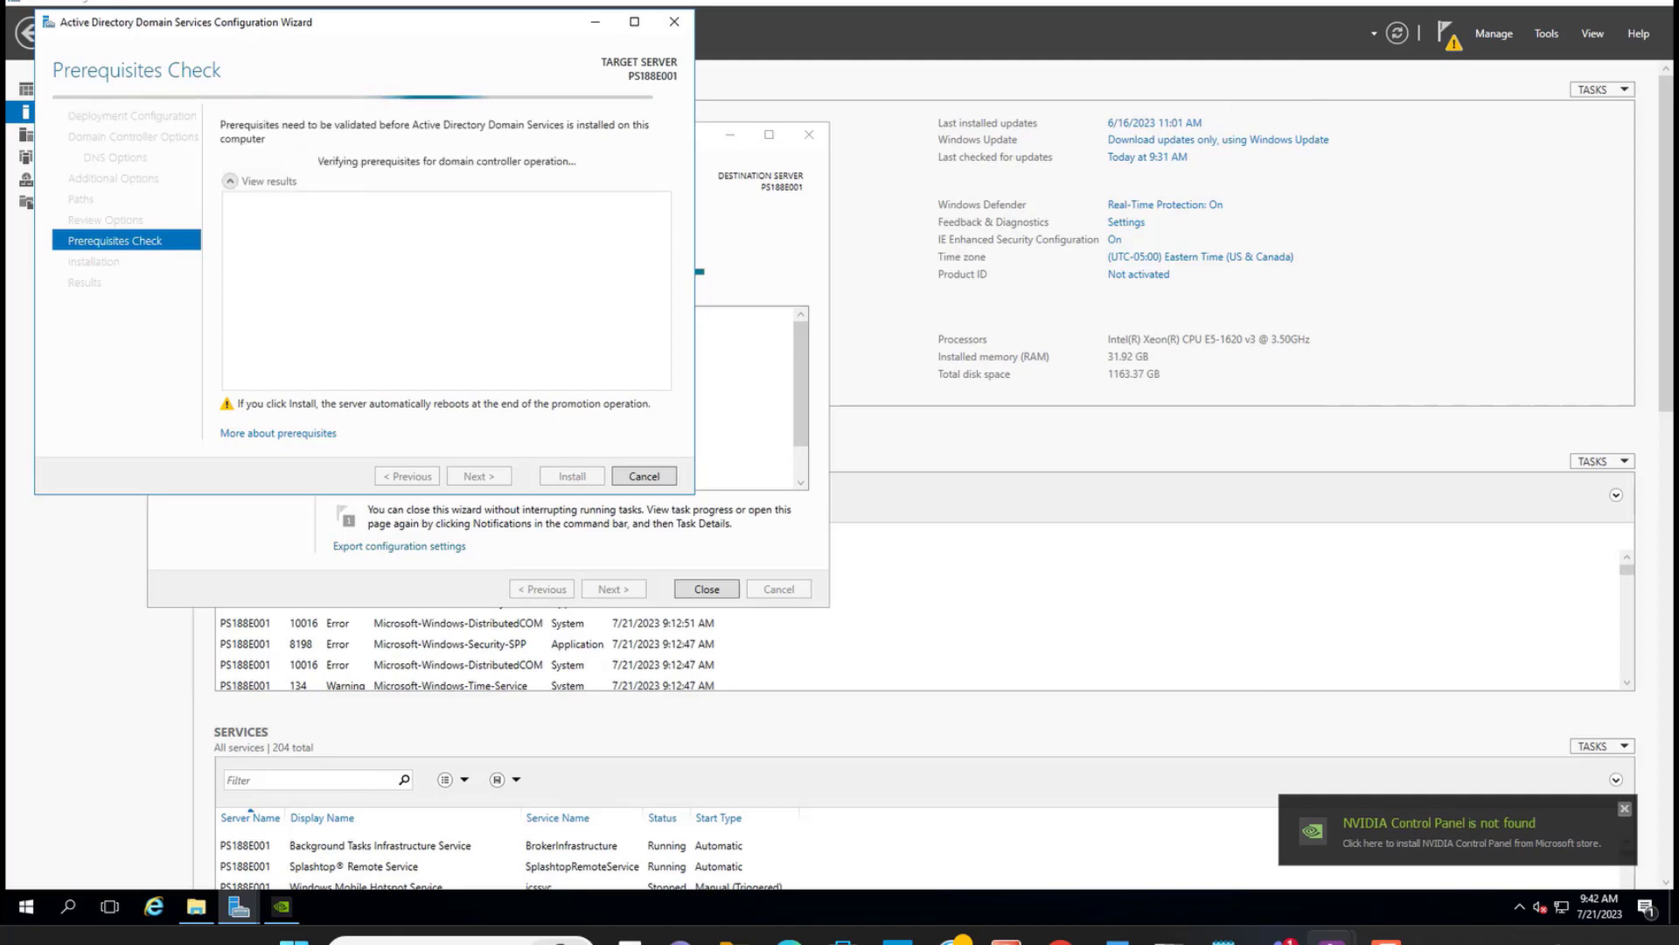
pyautogui.click(1609, 2)
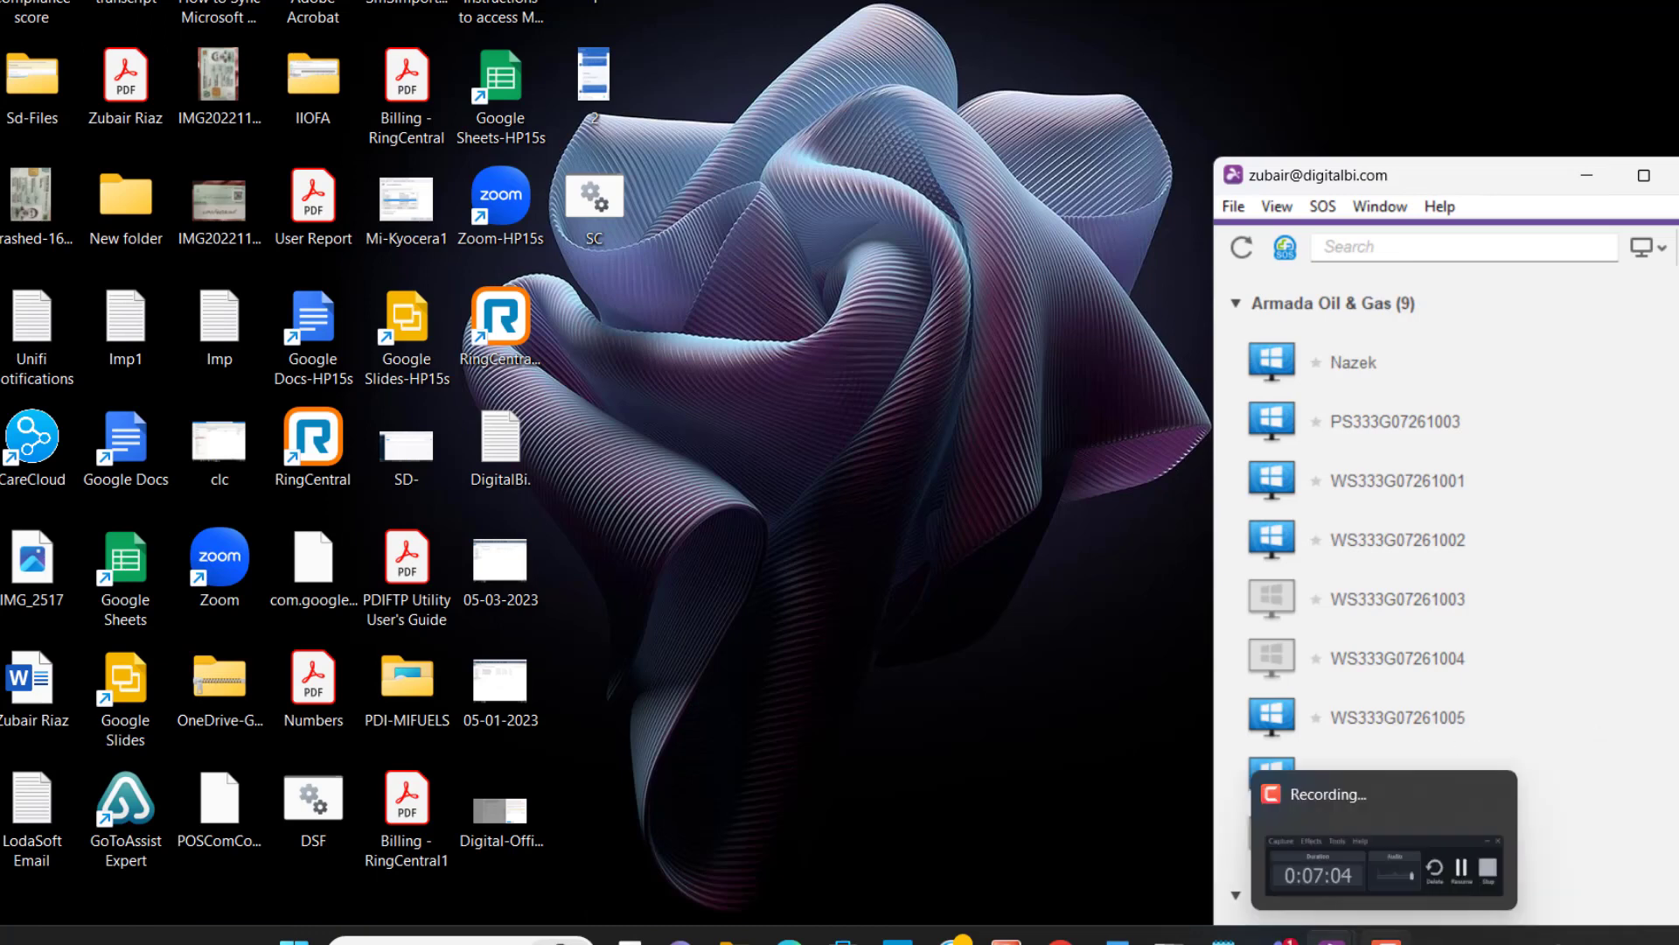
pyautogui.click(1448, 914)
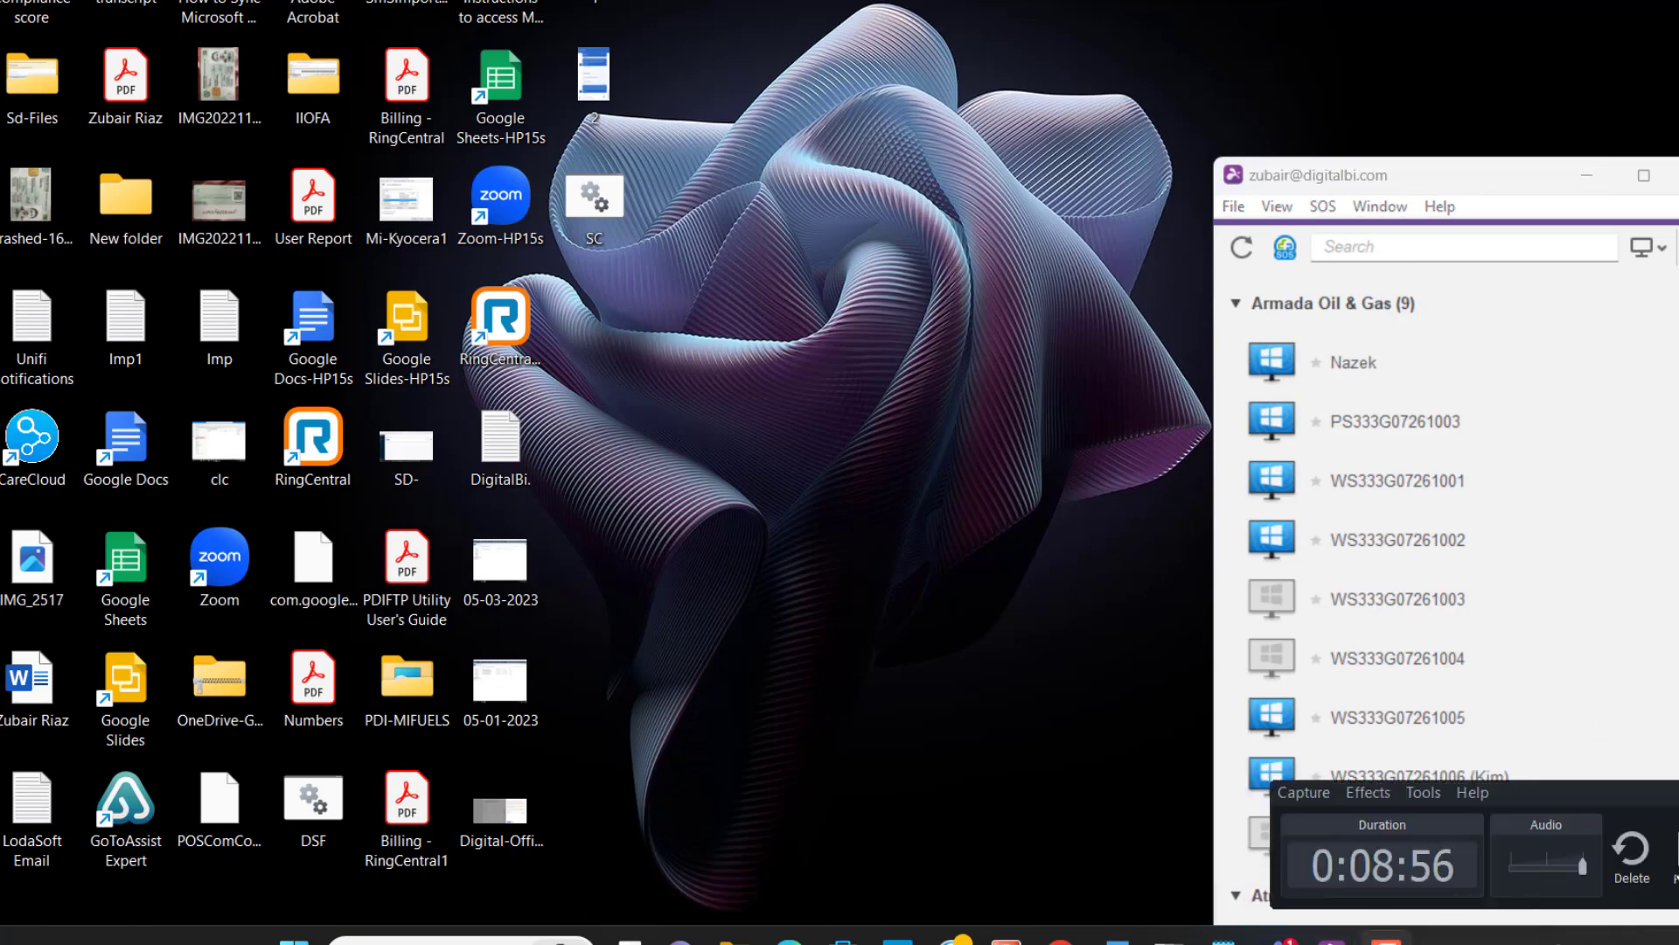
pyautogui.click(1386, 940)
pyautogui.moveTo(1332, 940)
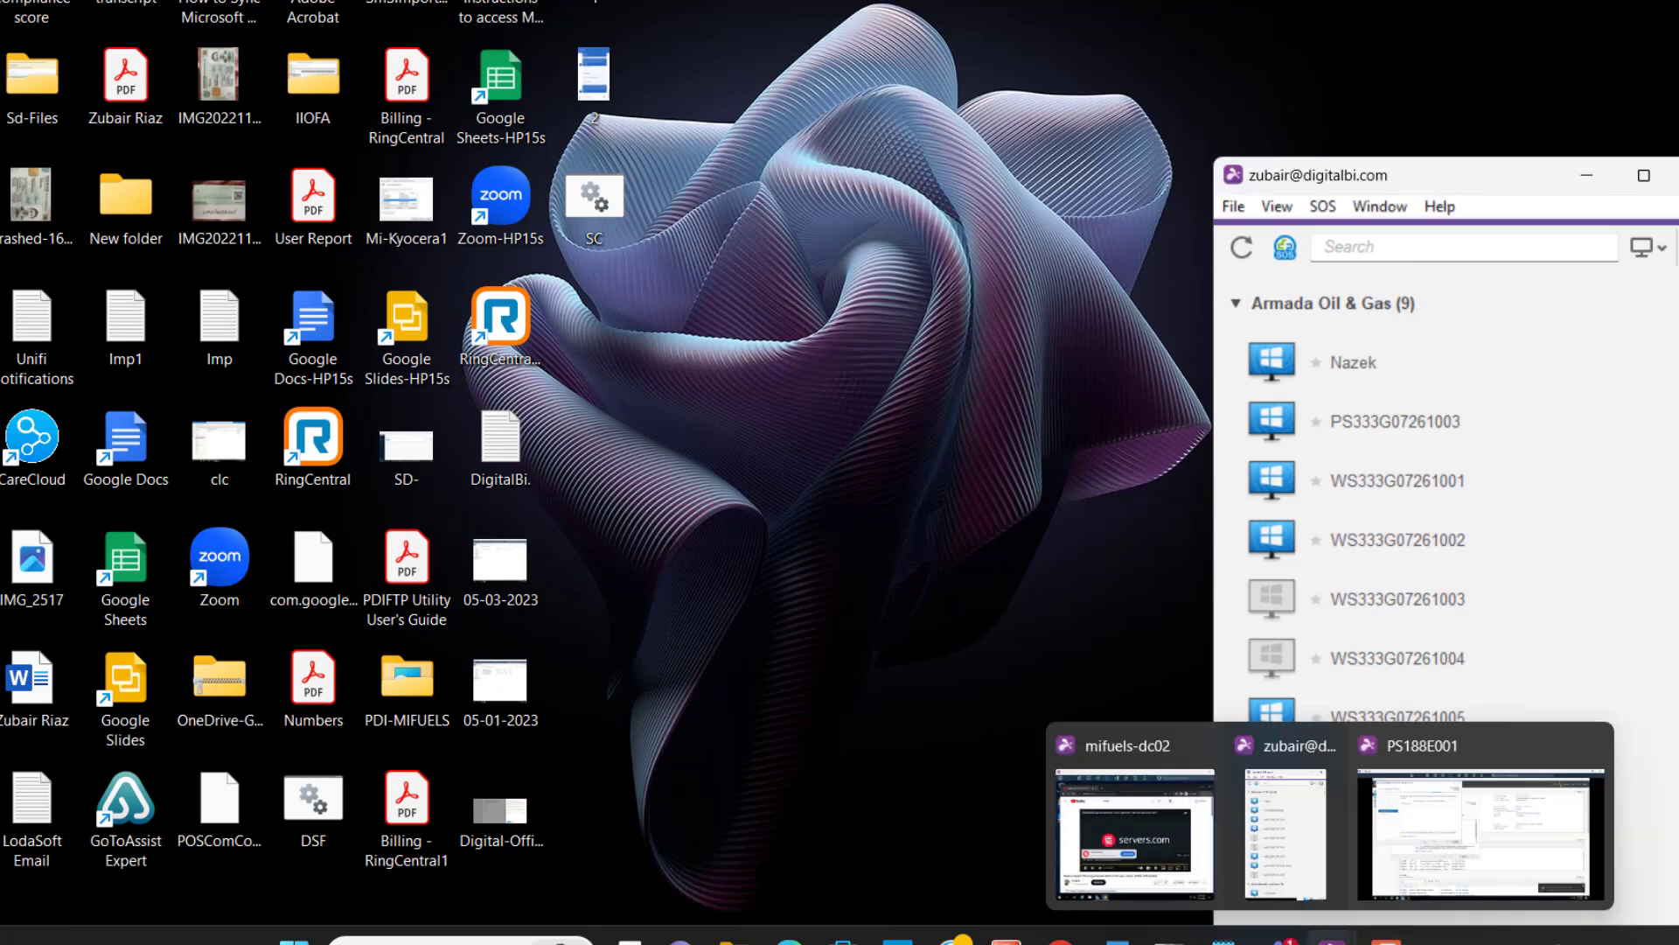
pyautogui.click(1476, 778)
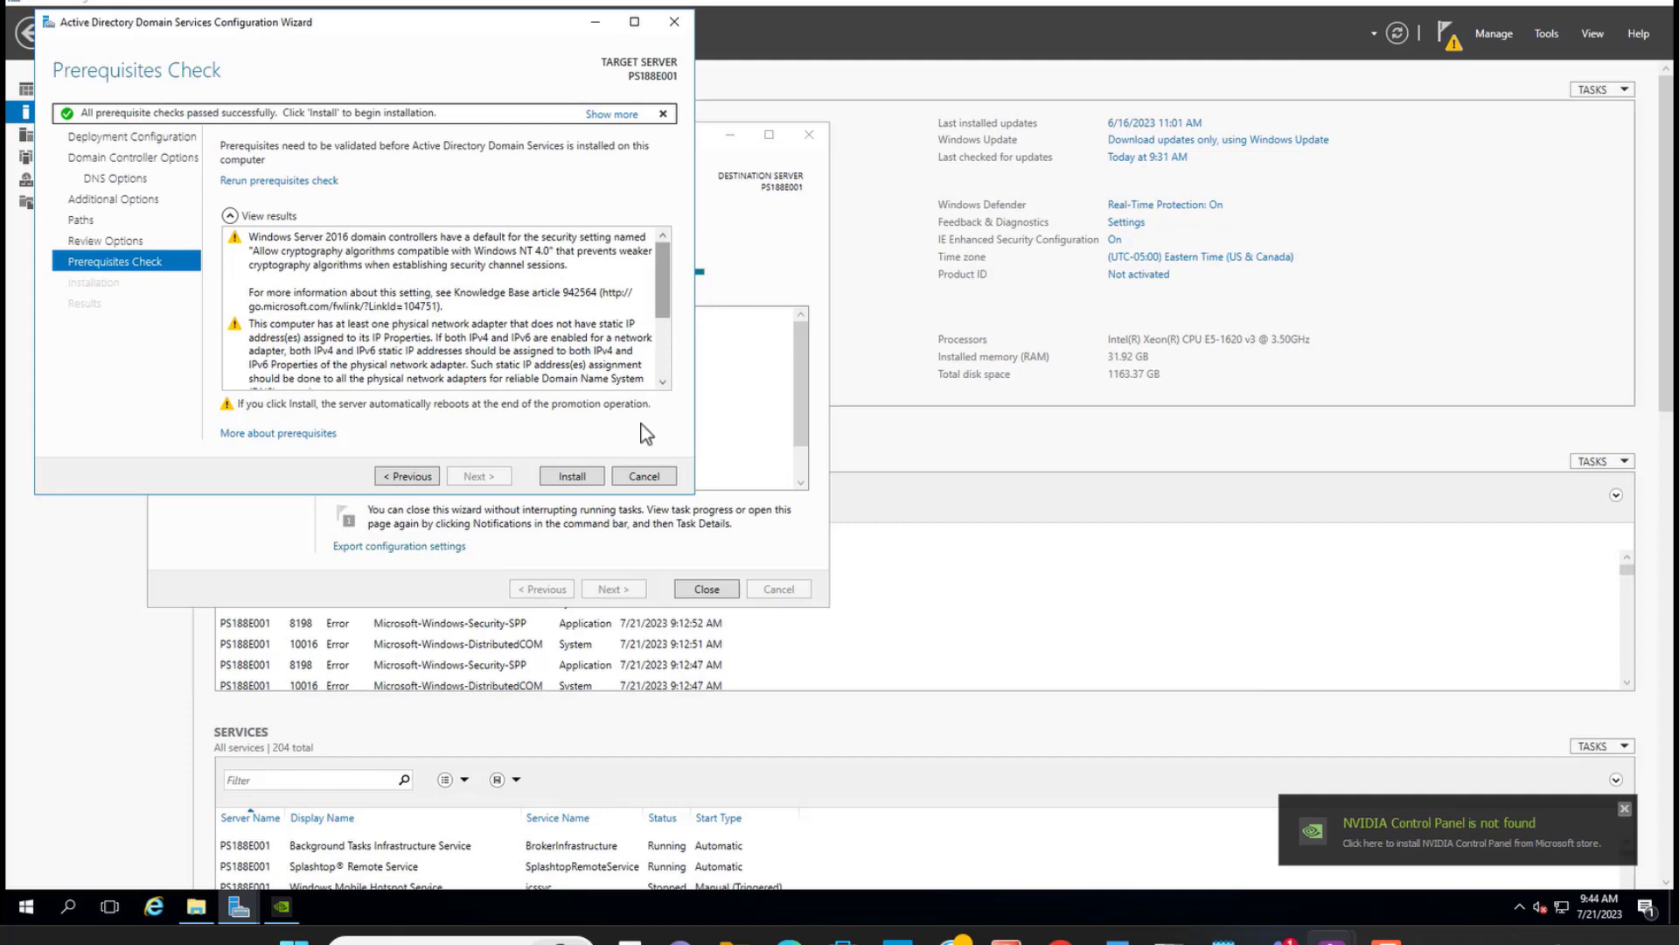
# - Review the prerequisites check results and start the domain controller installation
pyautogui.scroll(-3, 645, 432)
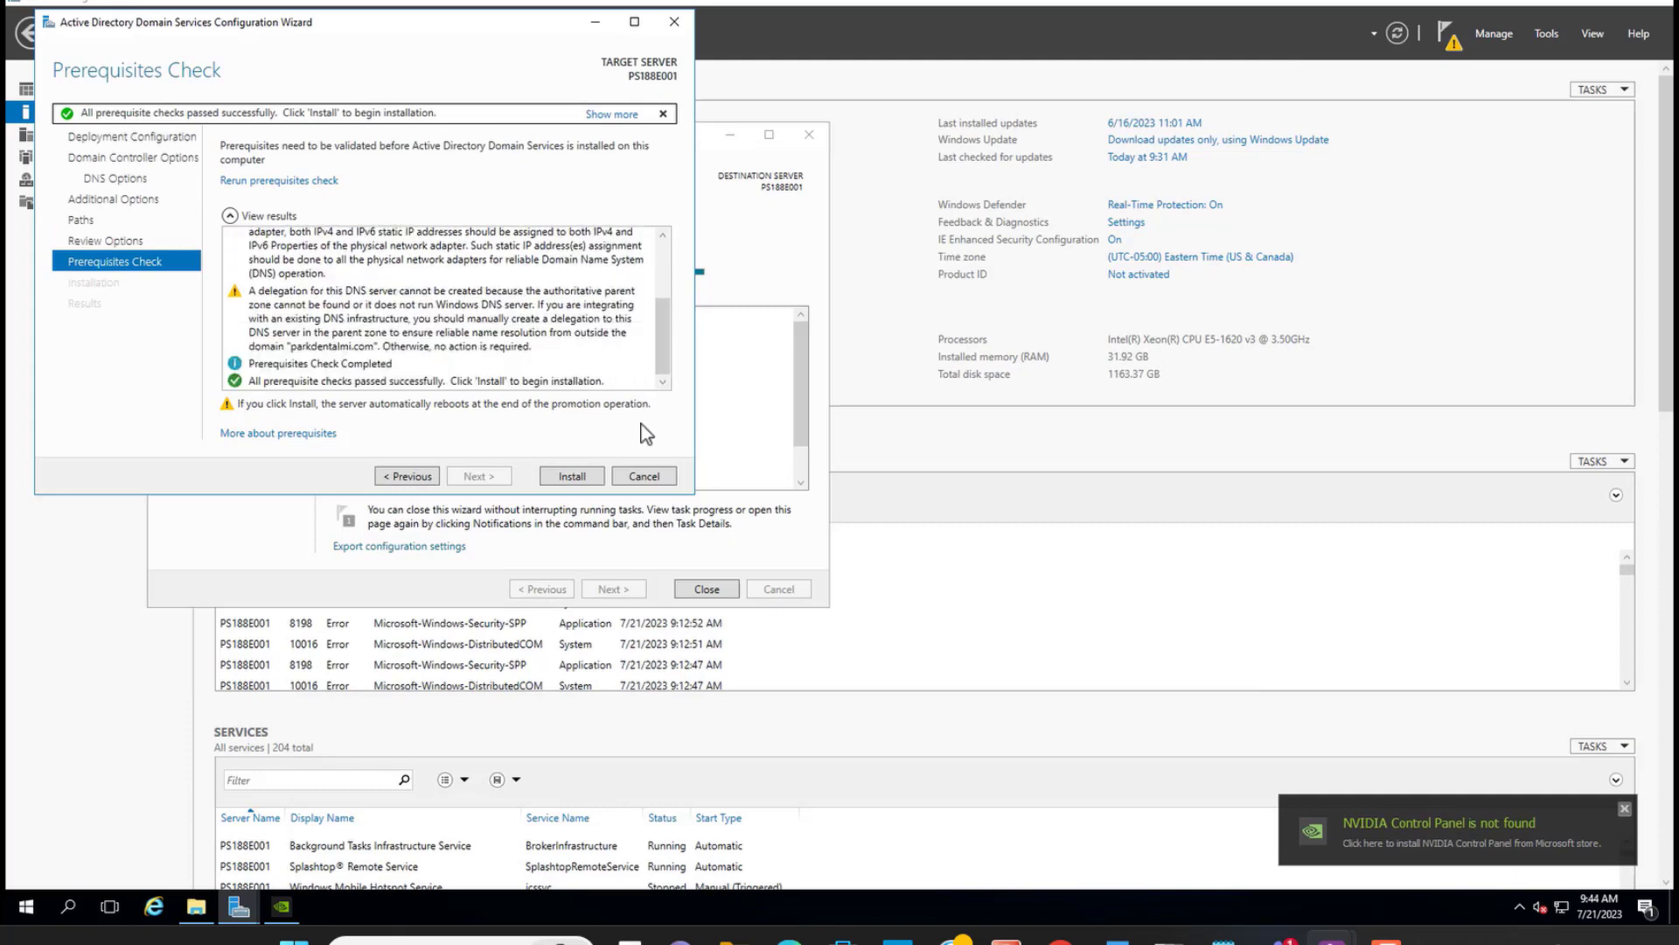
pyautogui.click(560, 475)
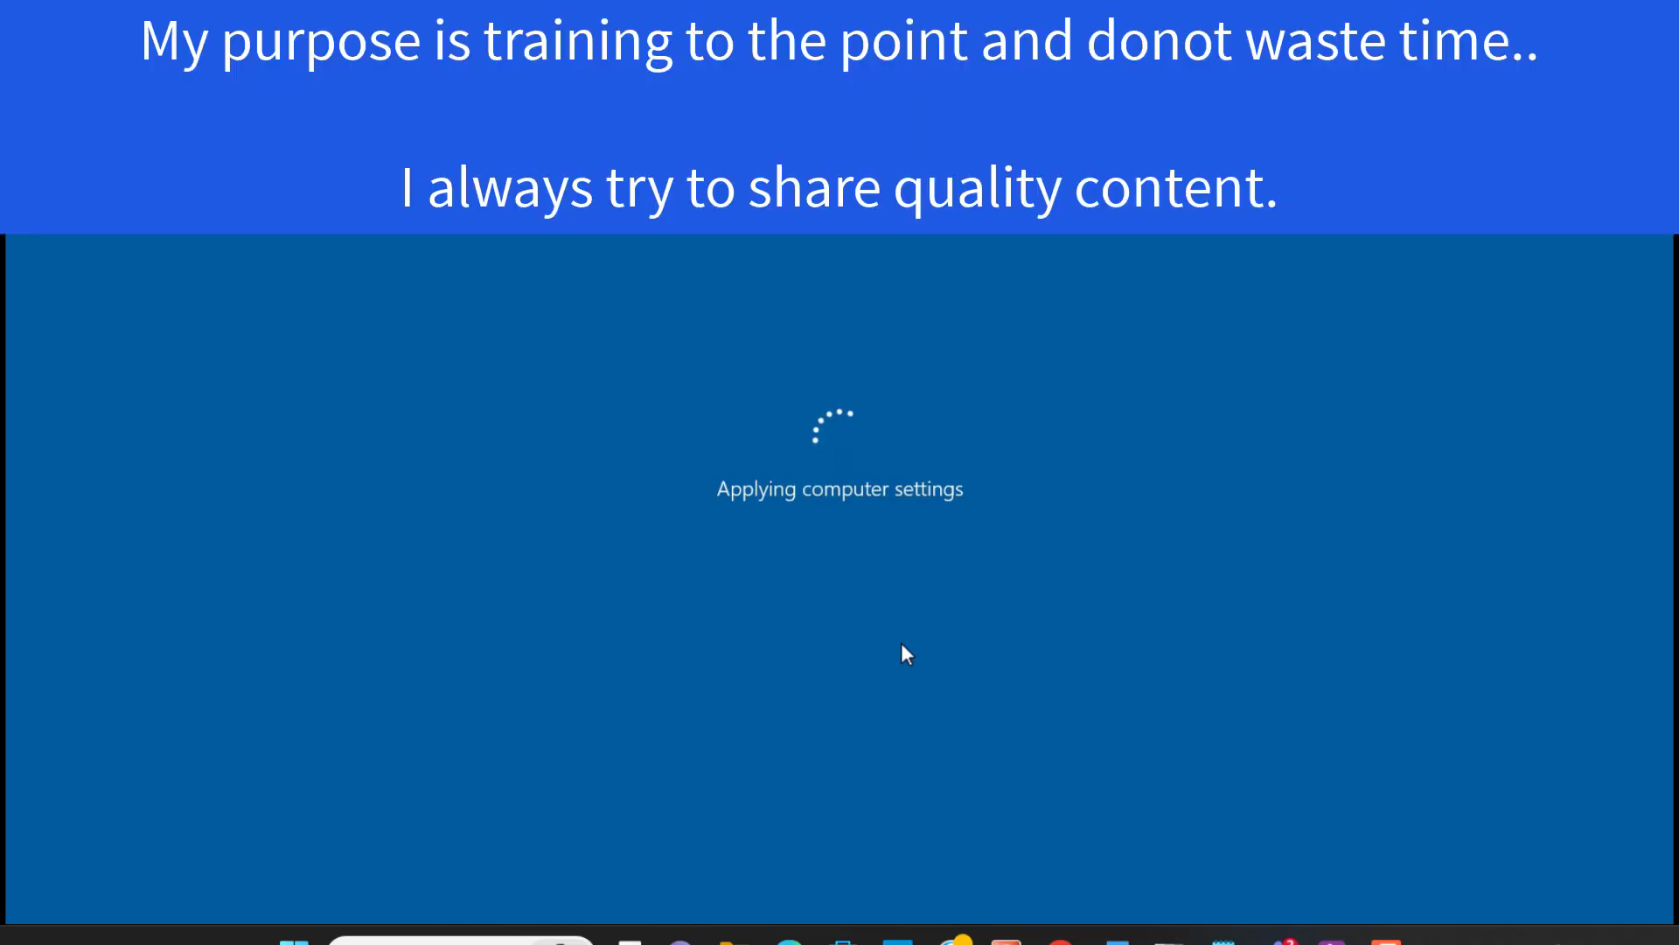
# - Sign in to the restarted server as the domain Administrator with the account password
pyautogui.click(1387, 942)
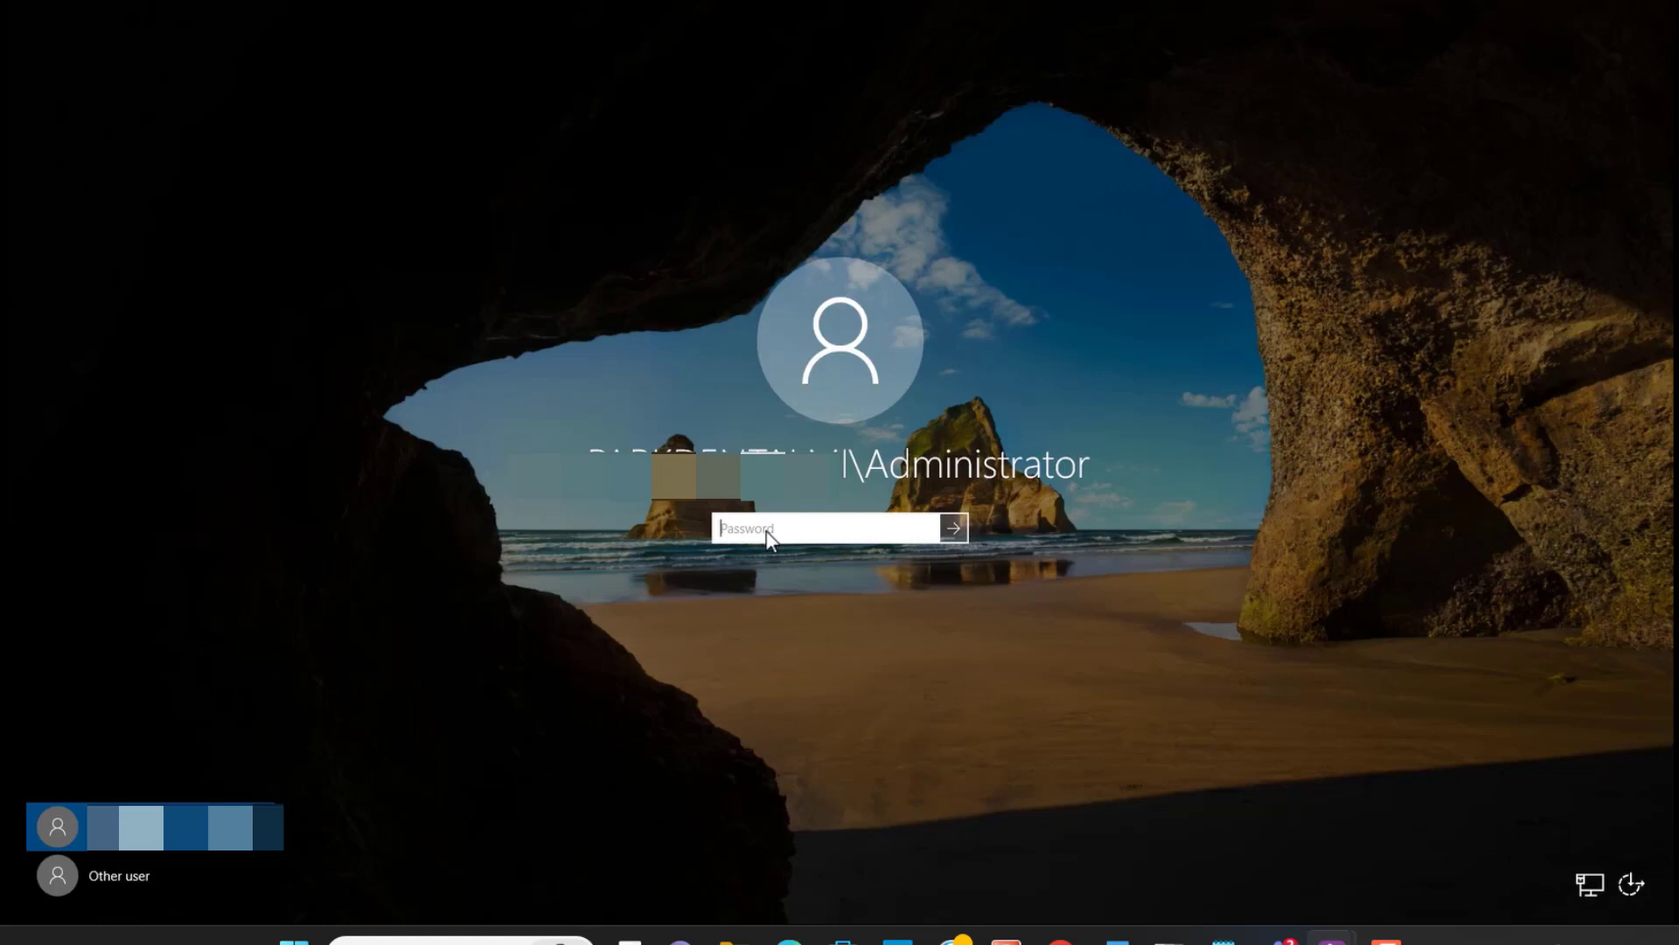
pyautogui.write('••••••••••')
pyautogui.press('Return')
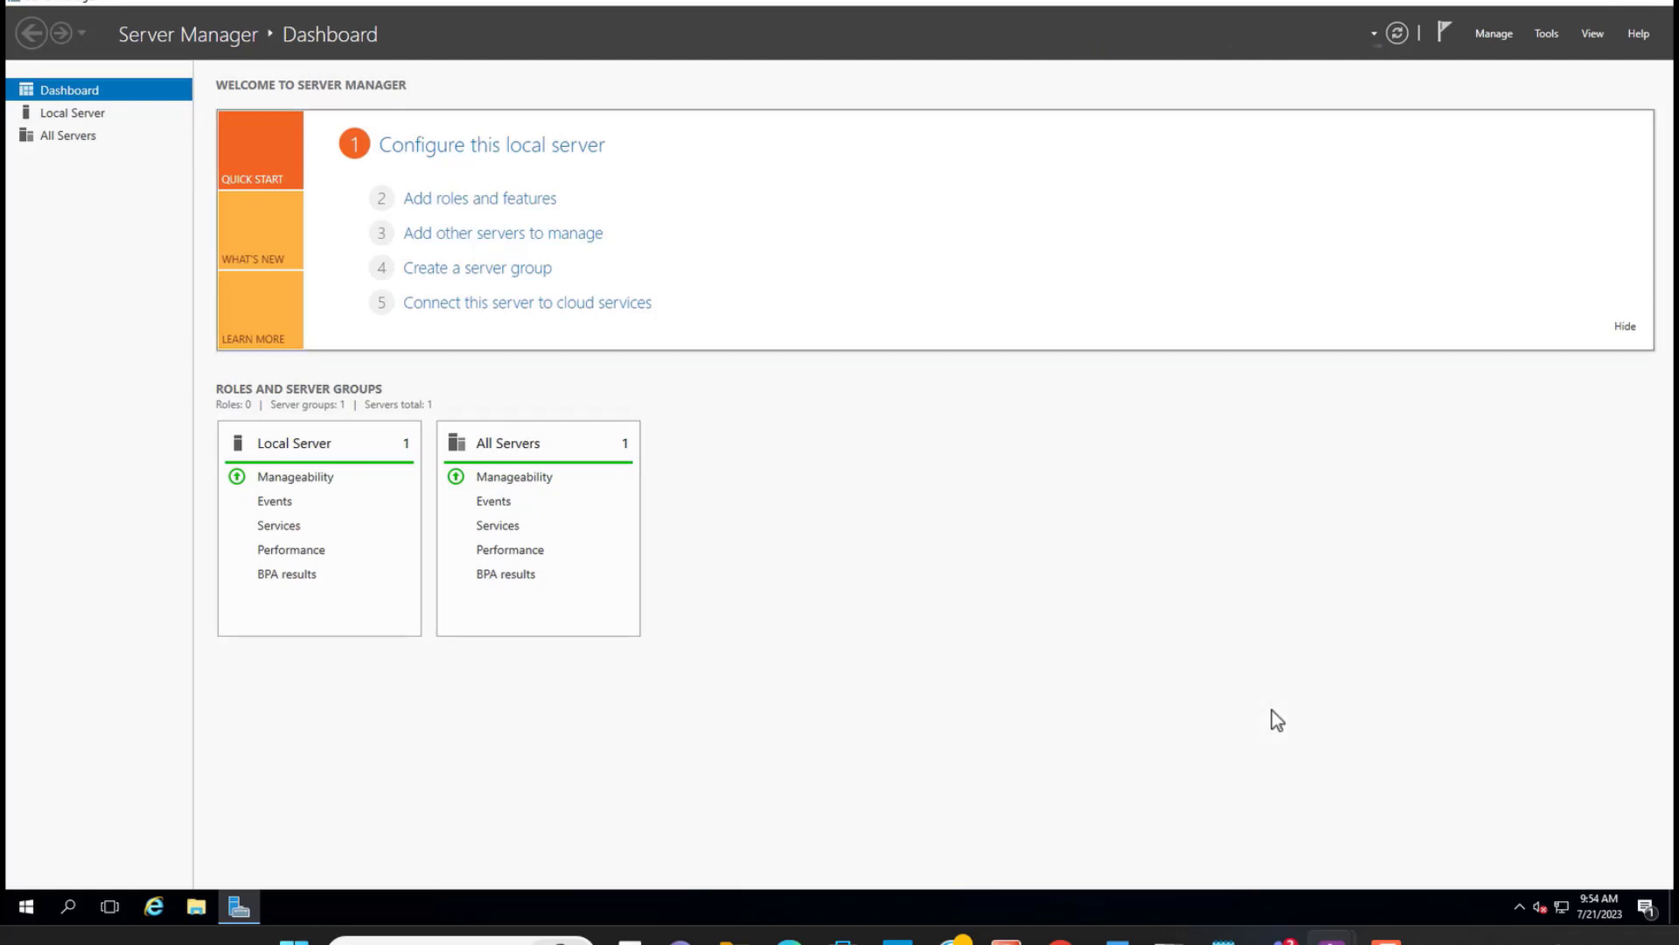
# - Open Active Directory Users and Computers and DNS Manager in turn to check the domain and DNS server, closing each console
pyautogui.moveTo(1386, 941)
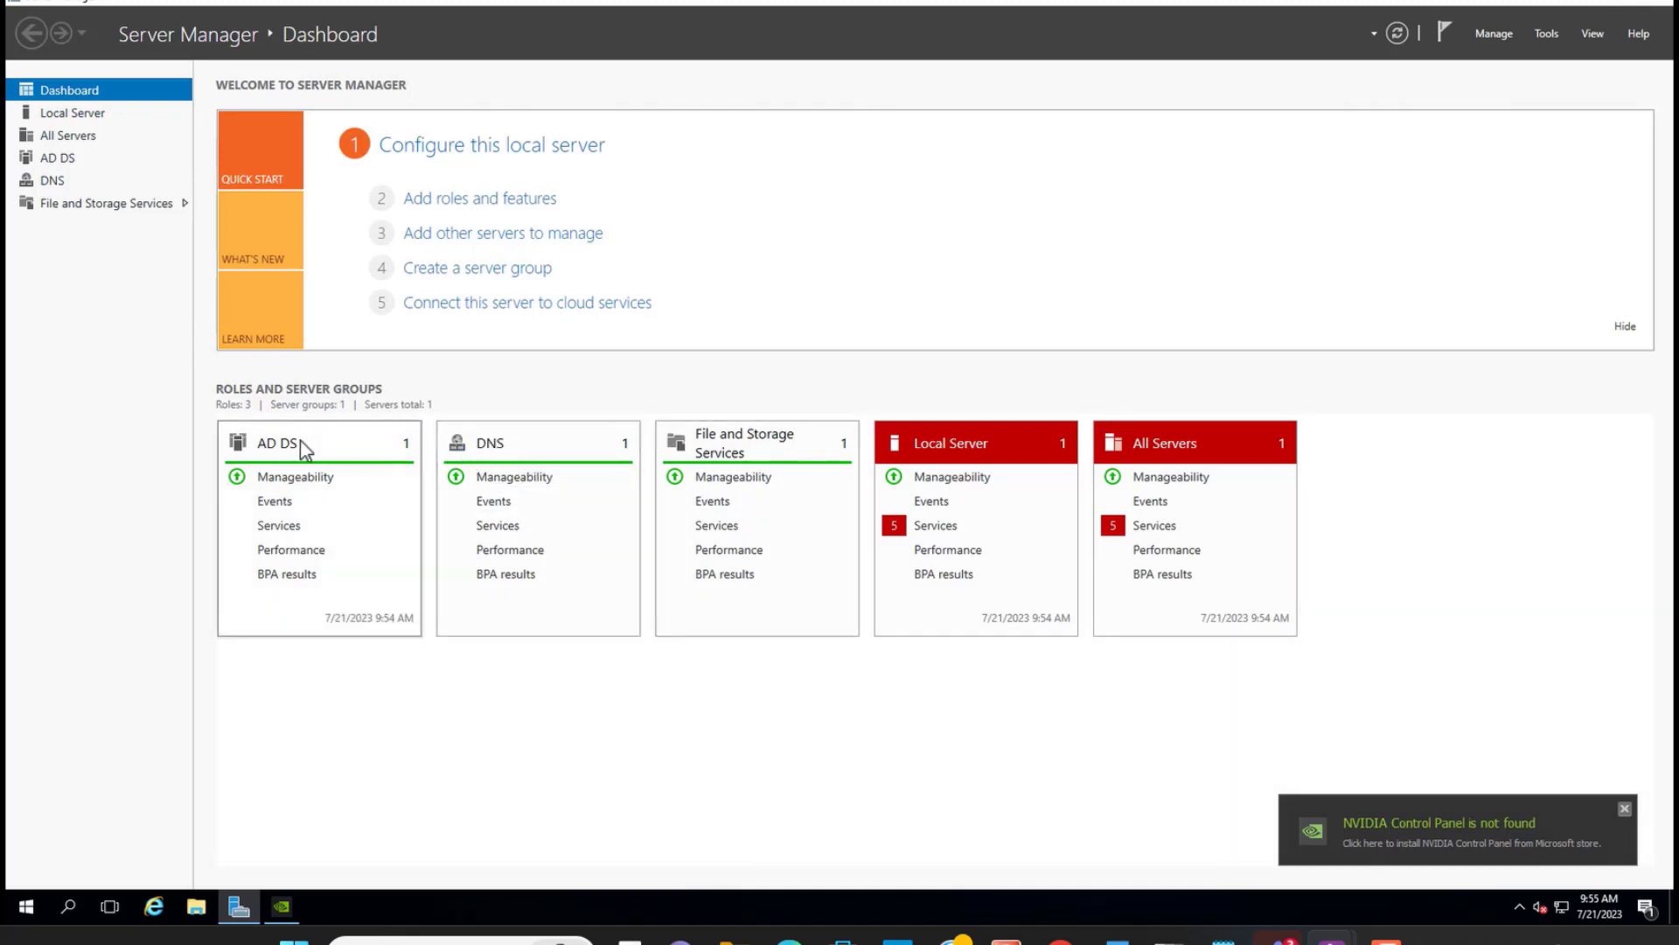
pyautogui.click(1546, 39)
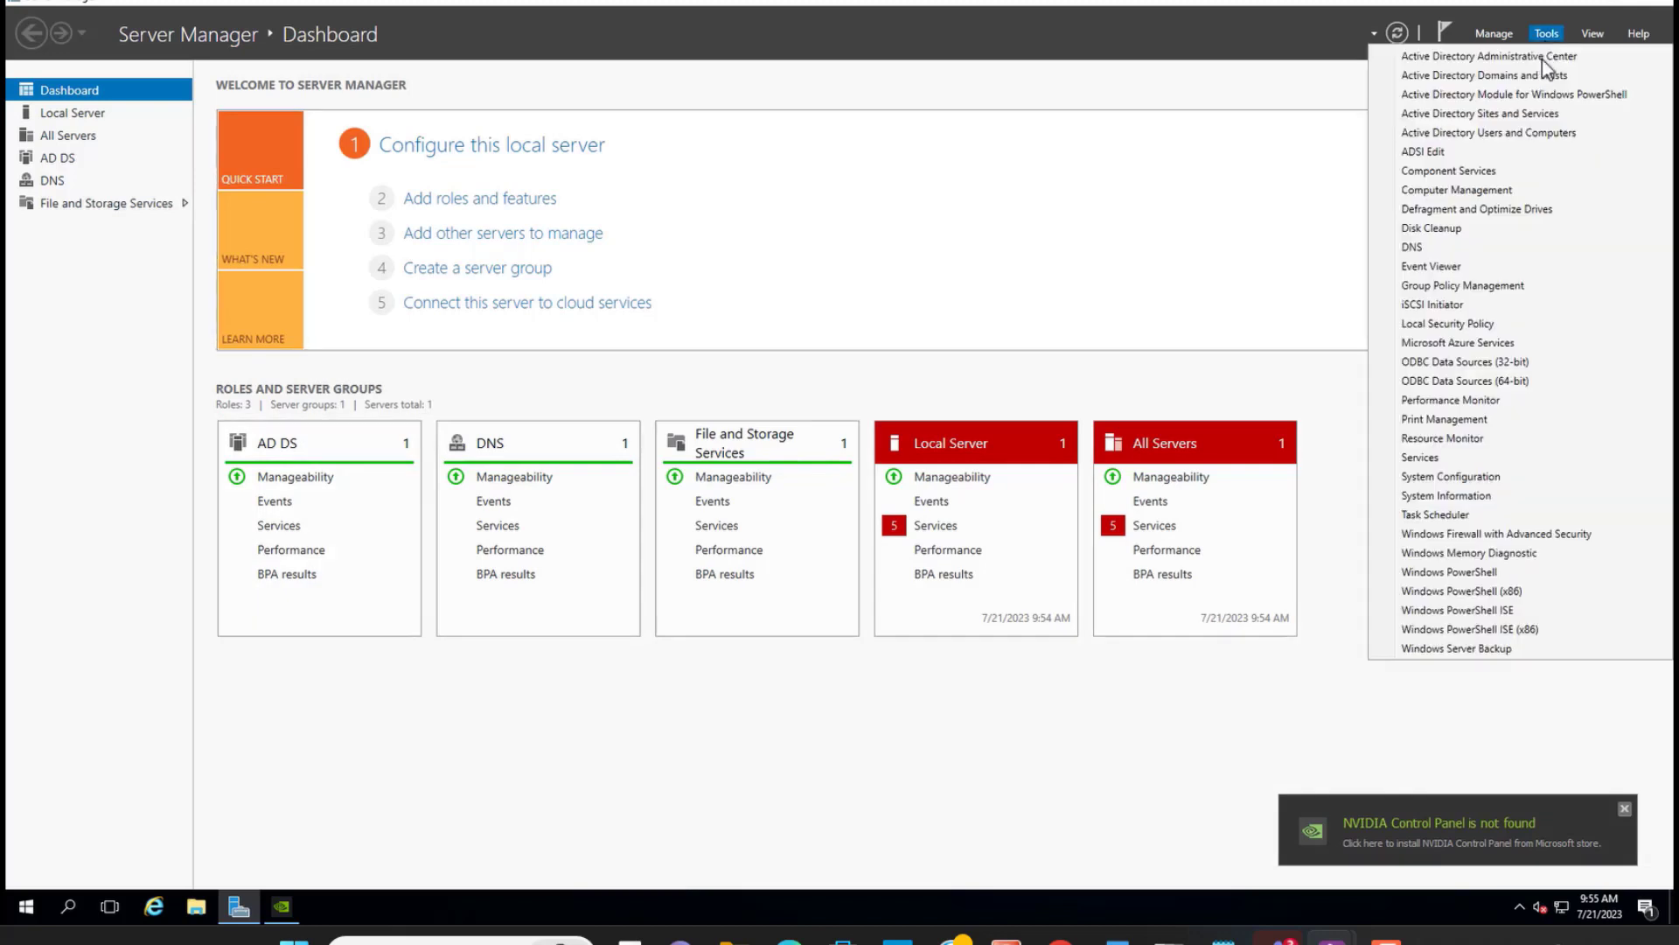
pyautogui.click(1531, 135)
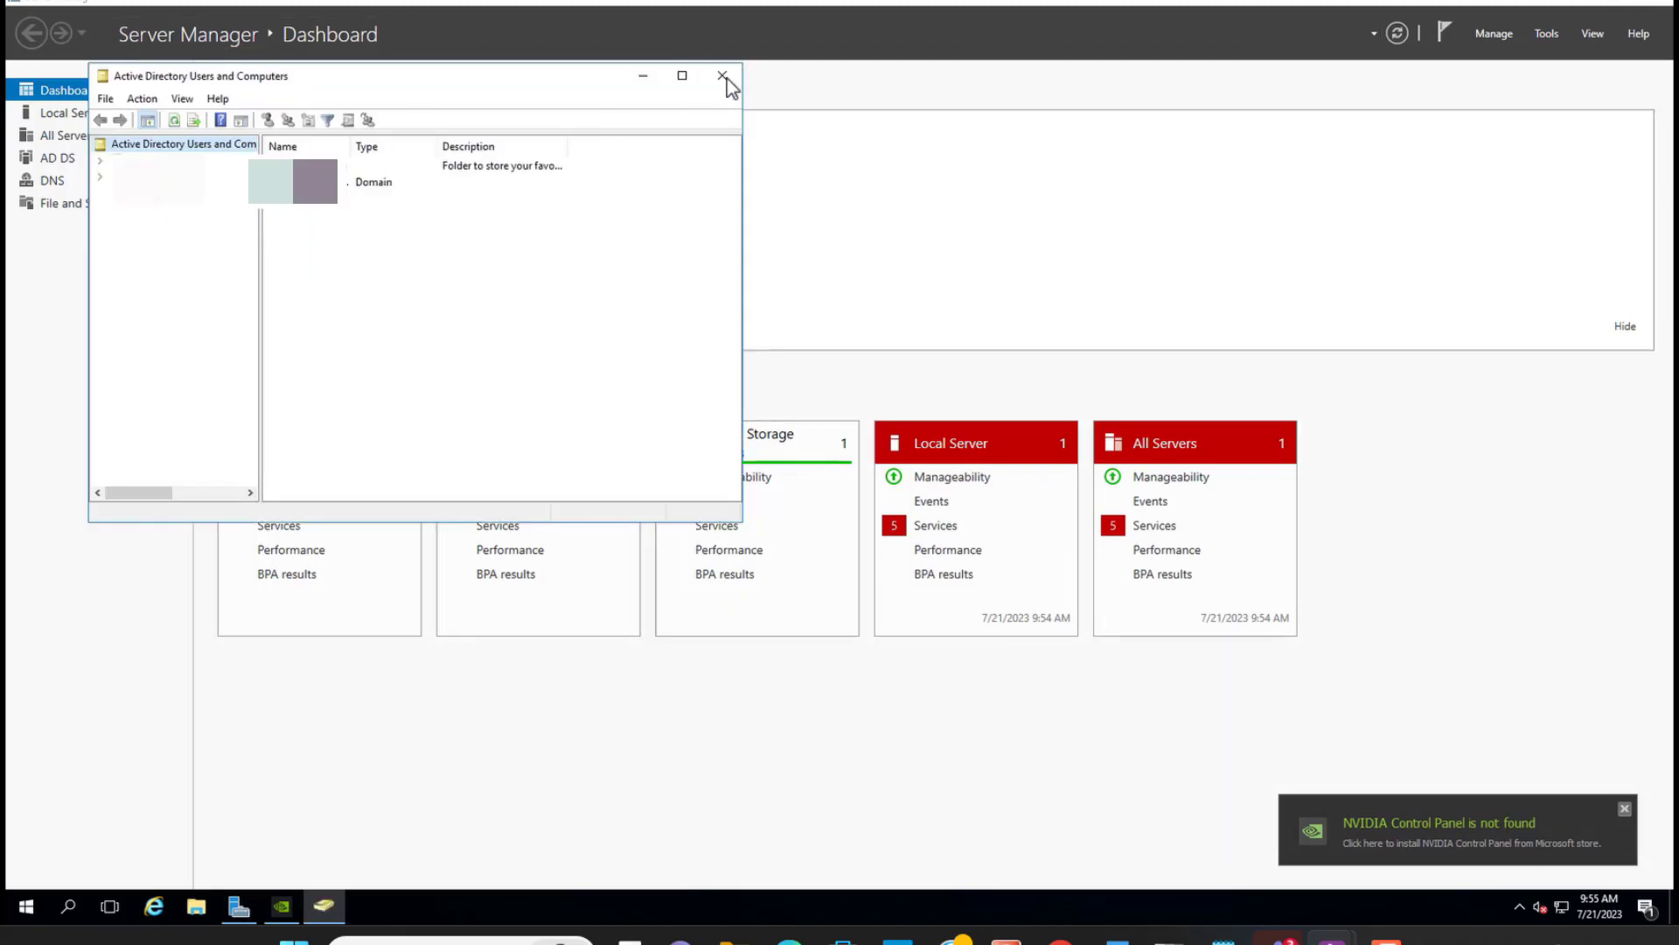
pyautogui.click(1494, 35)
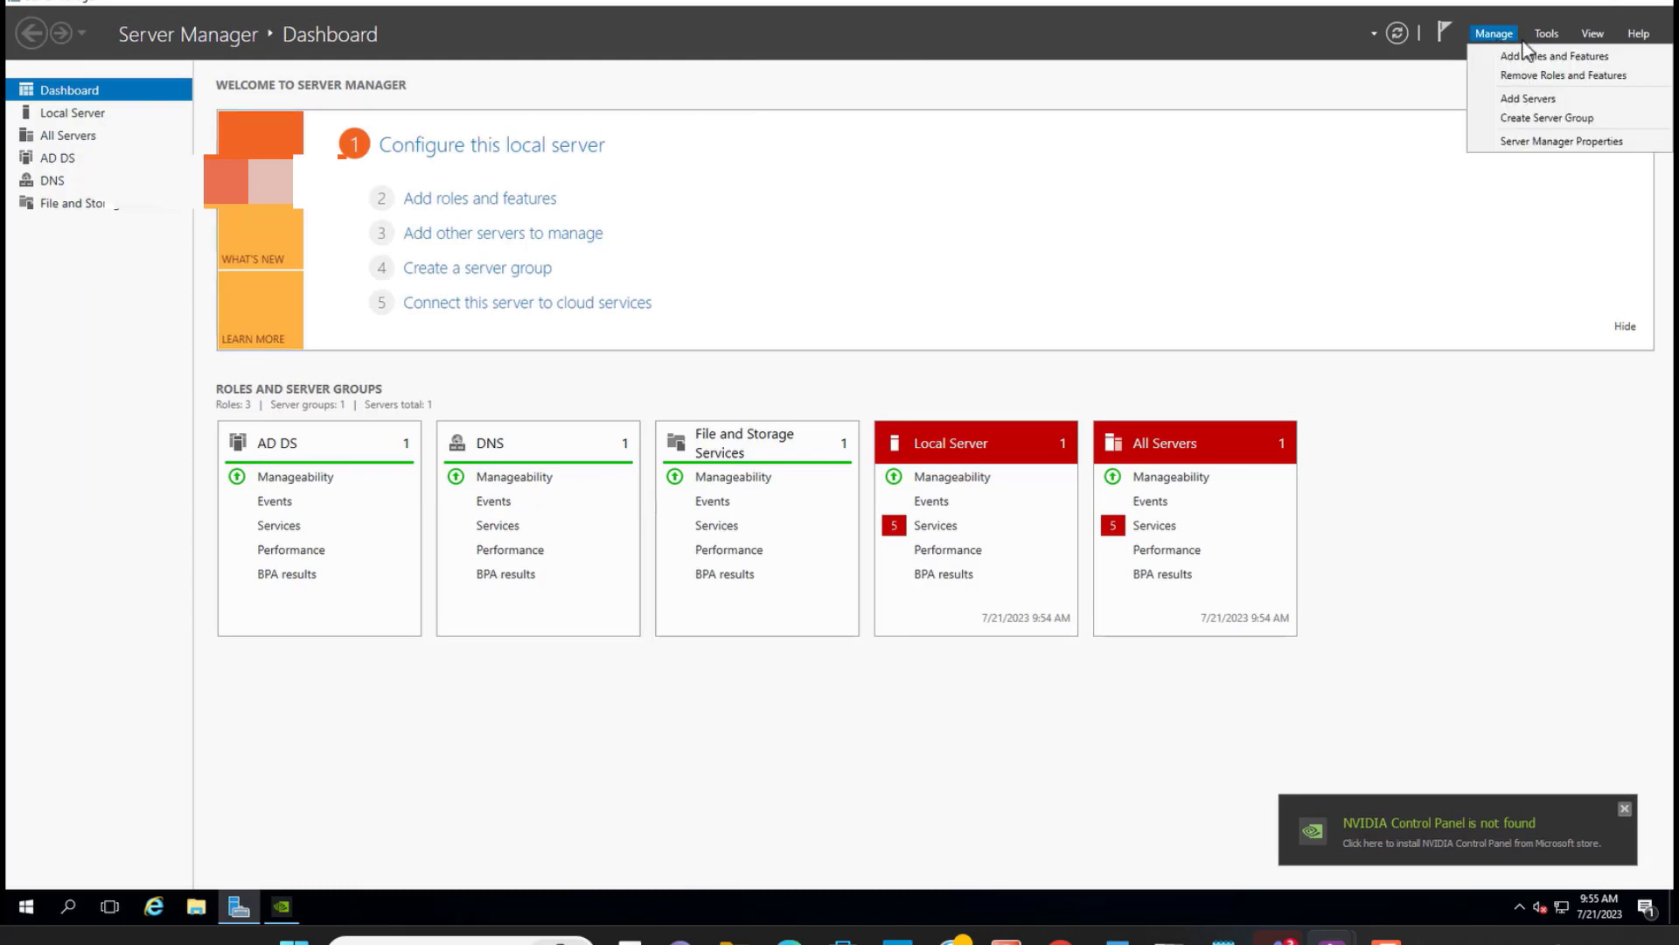
pyautogui.click(1551, 34)
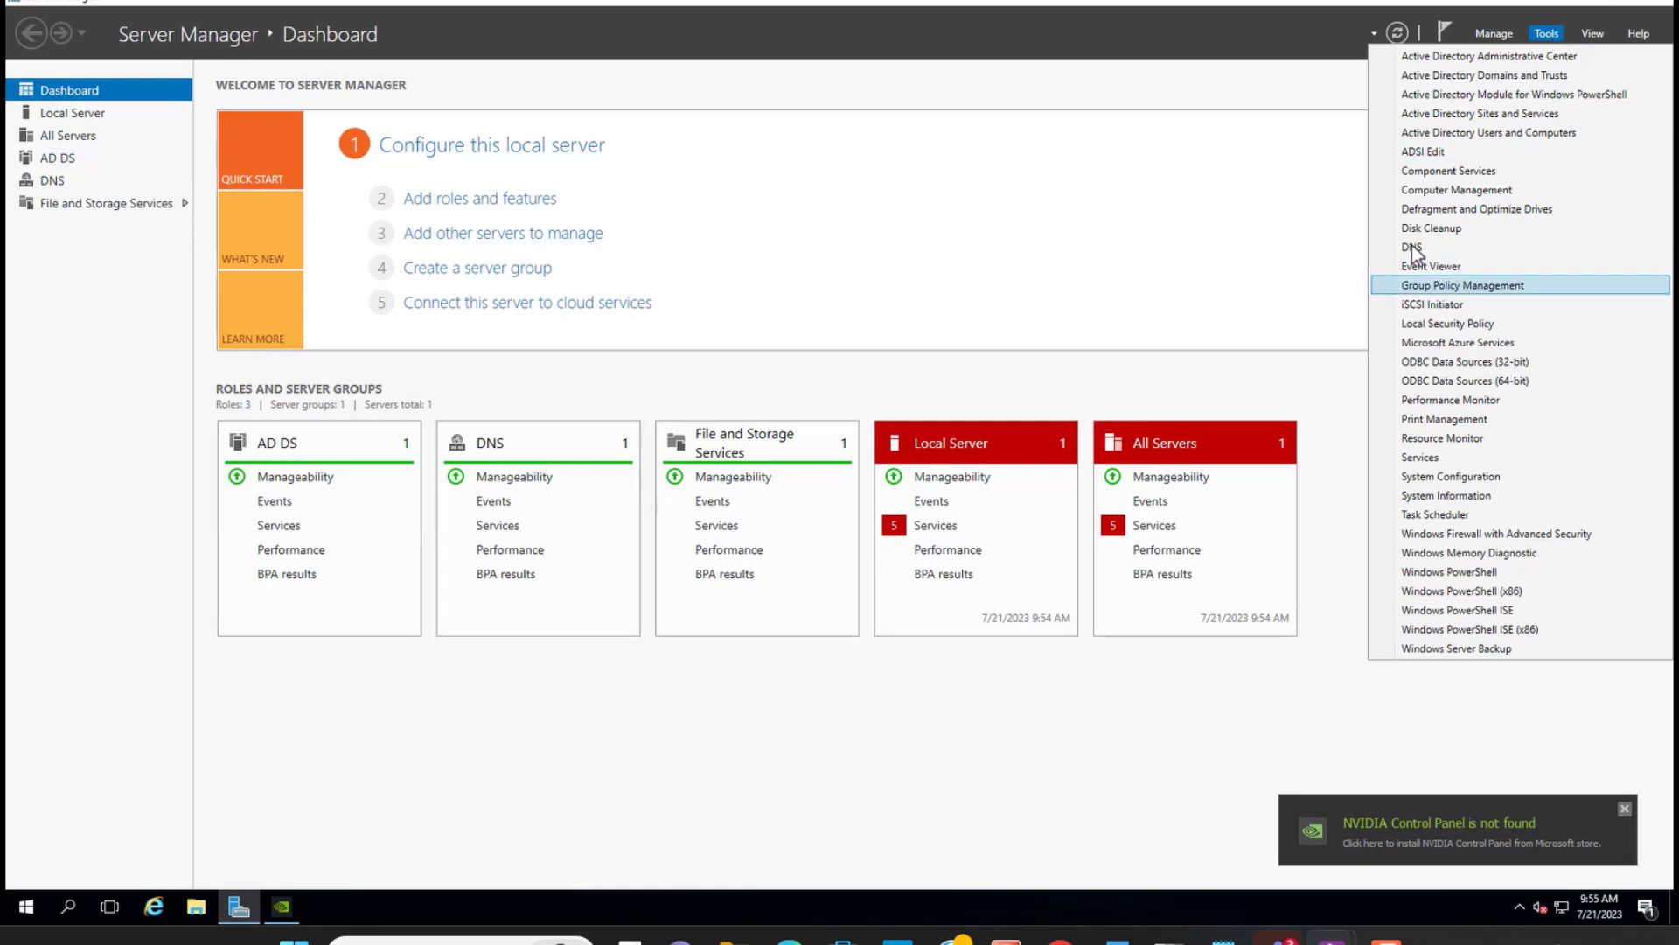
pyautogui.click(1415, 250)
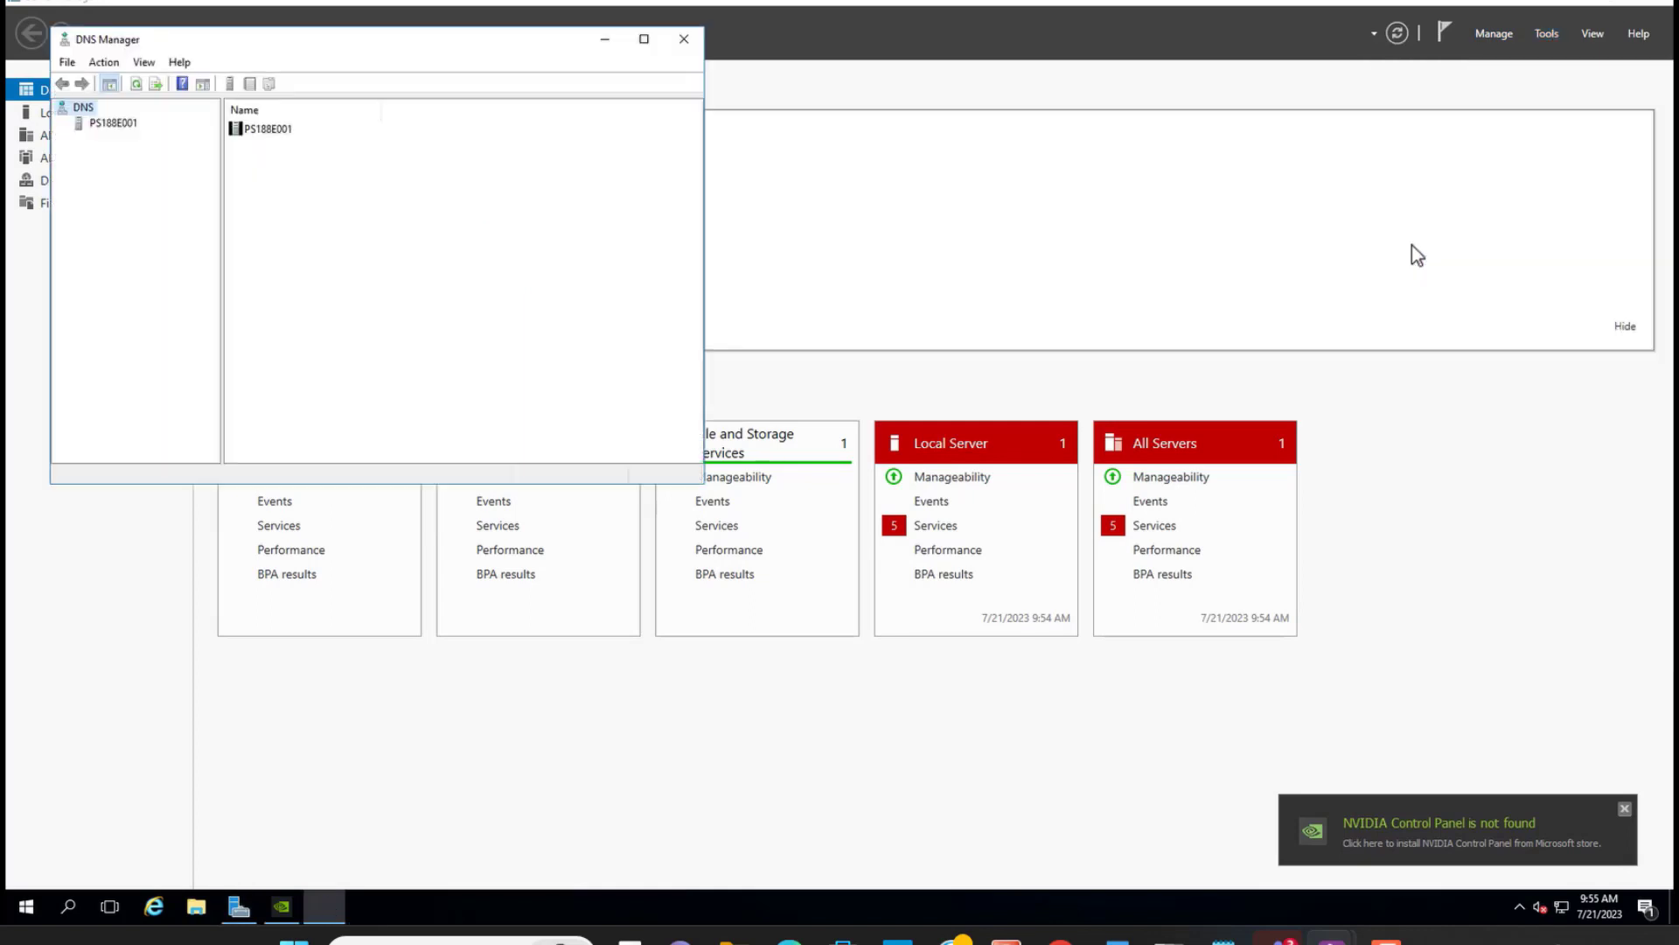
pyautogui.click(685, 40)
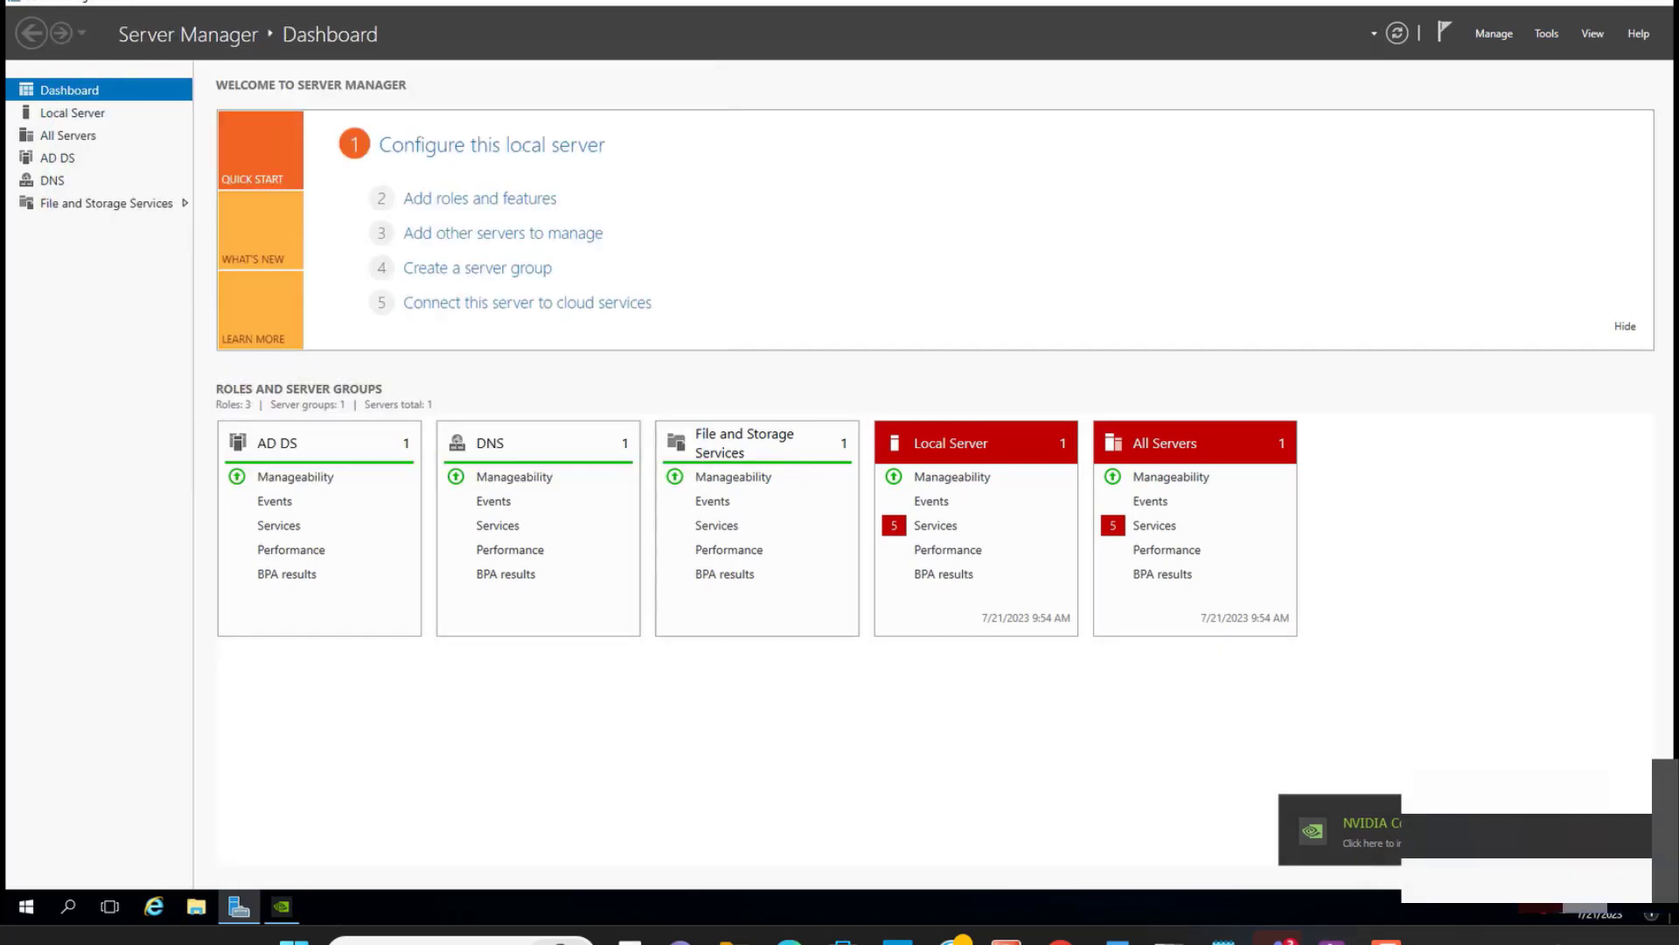
# - View the Local Server properties, and run ipconfig and ipconfig /flushdns in Command Prompt
pyautogui.click(959, 442)
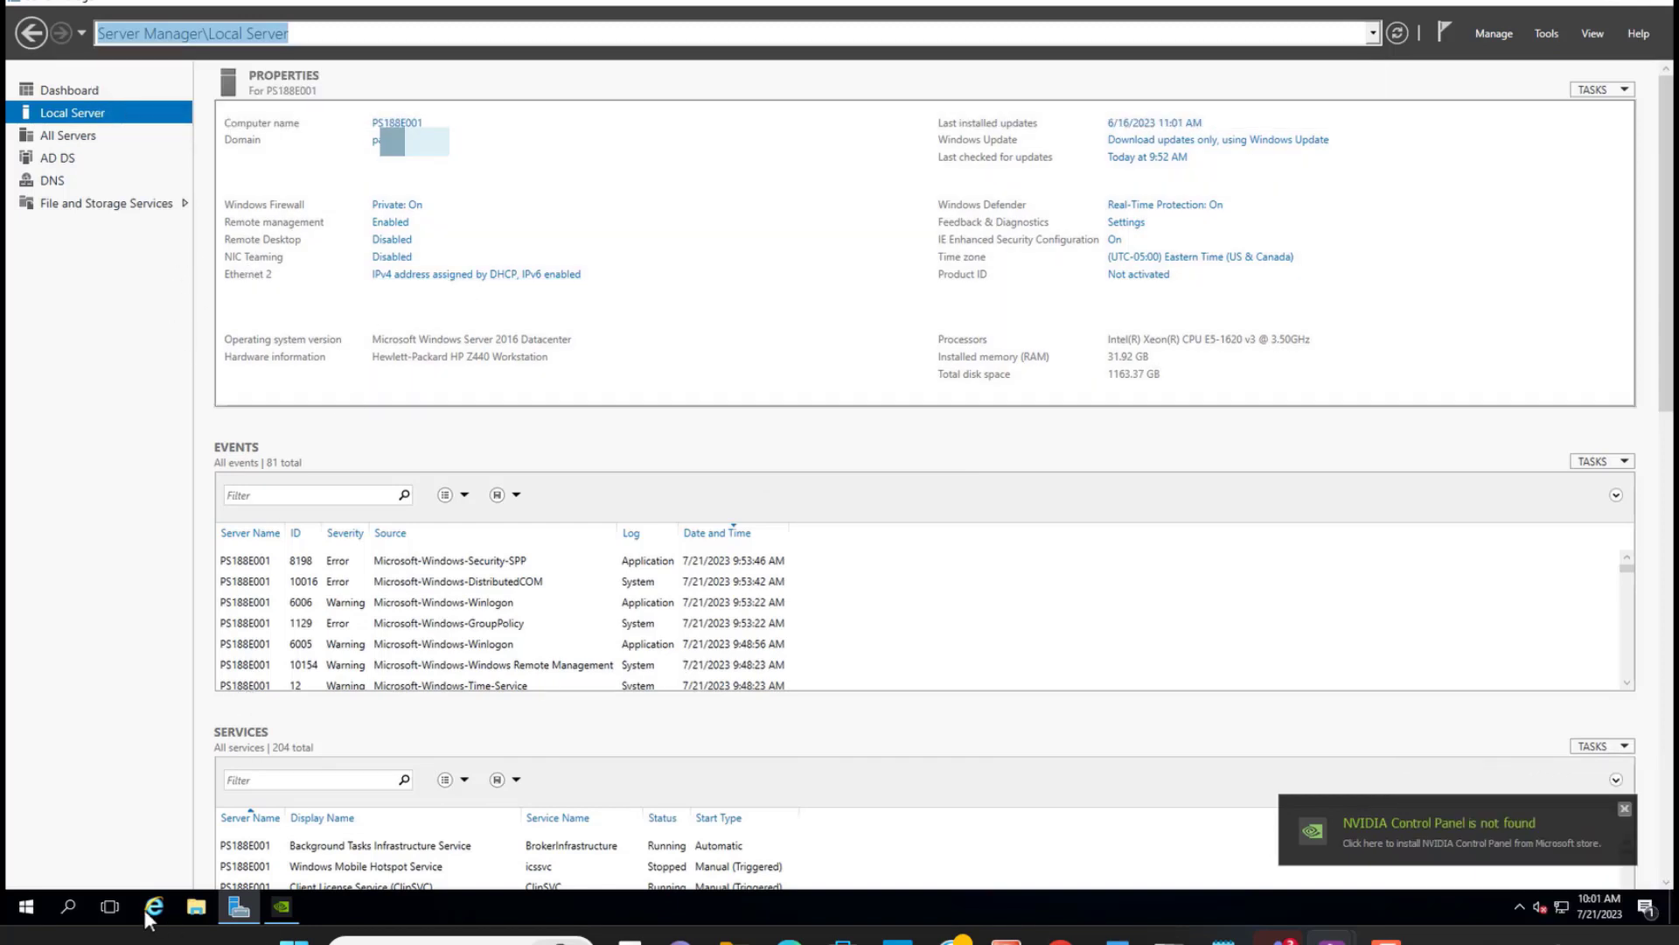
pyautogui.click(72, 899)
pyautogui.write('cmd')
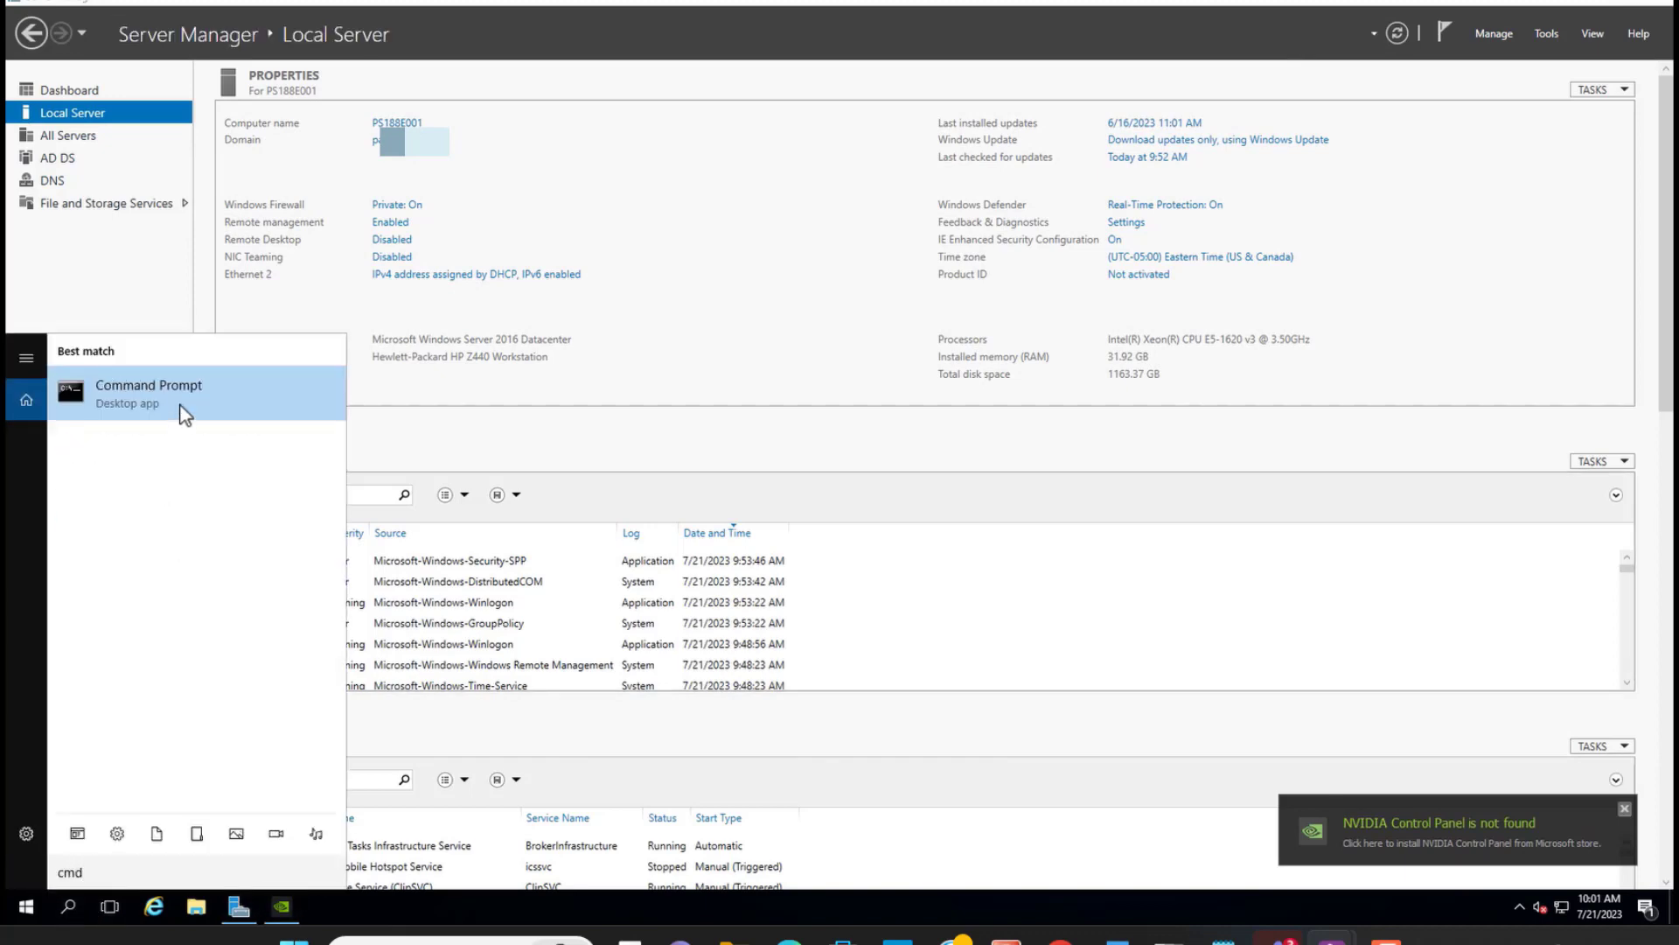
pyautogui.click(245, 397)
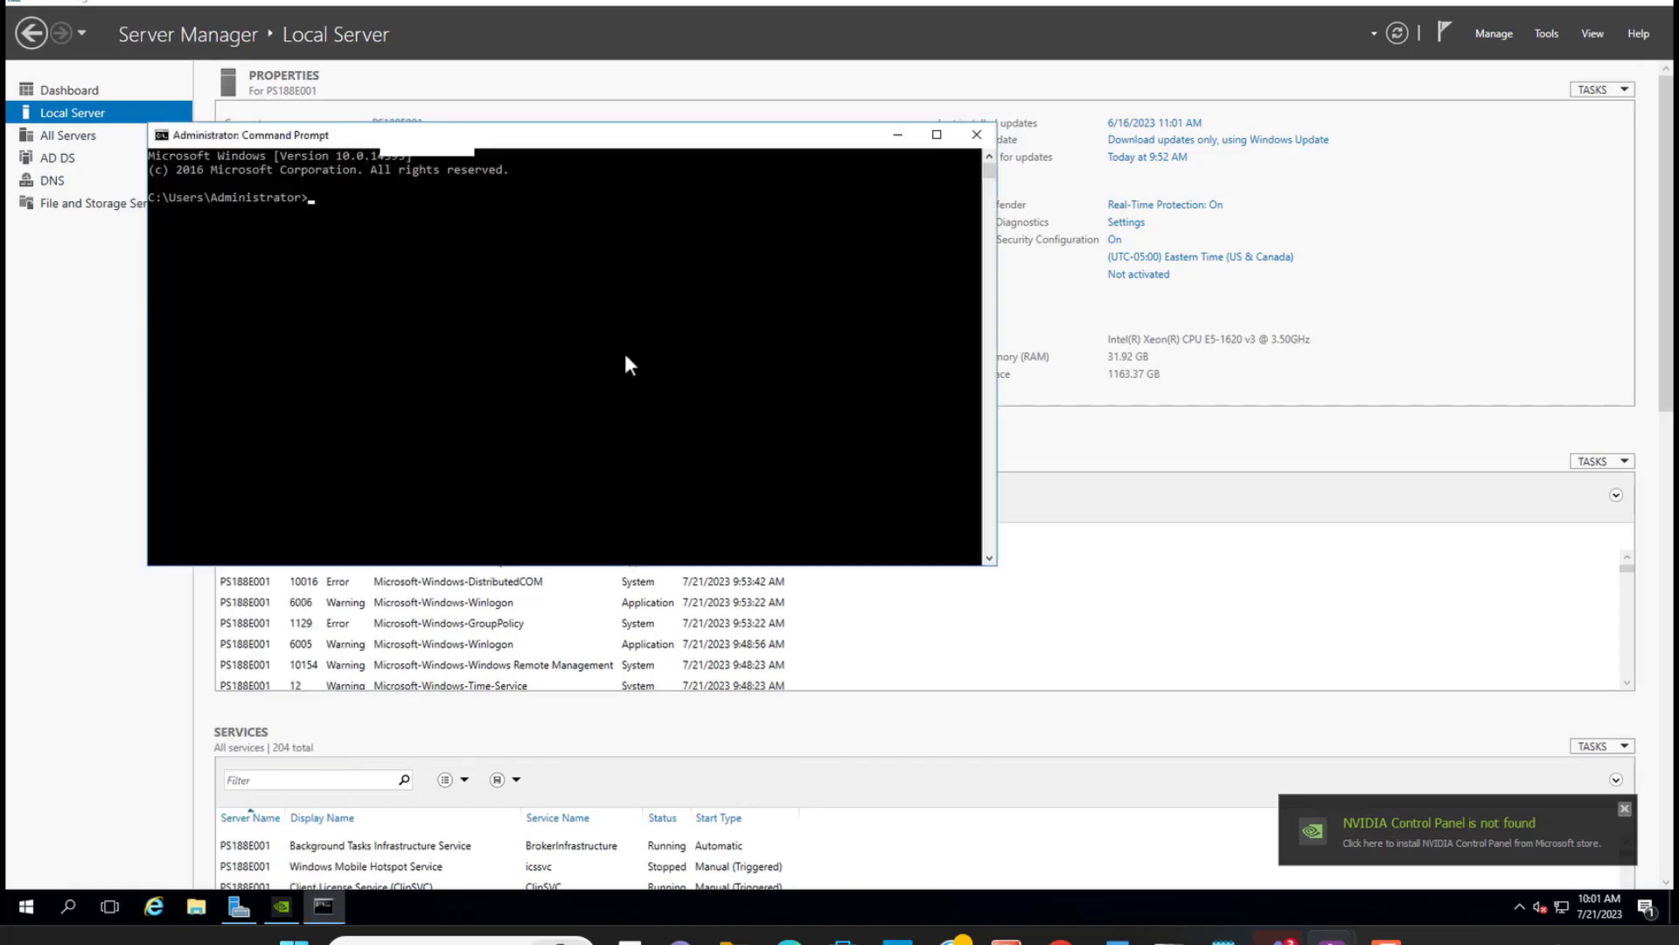
pyautogui.write('ipconfig')
pyautogui.press('Return')
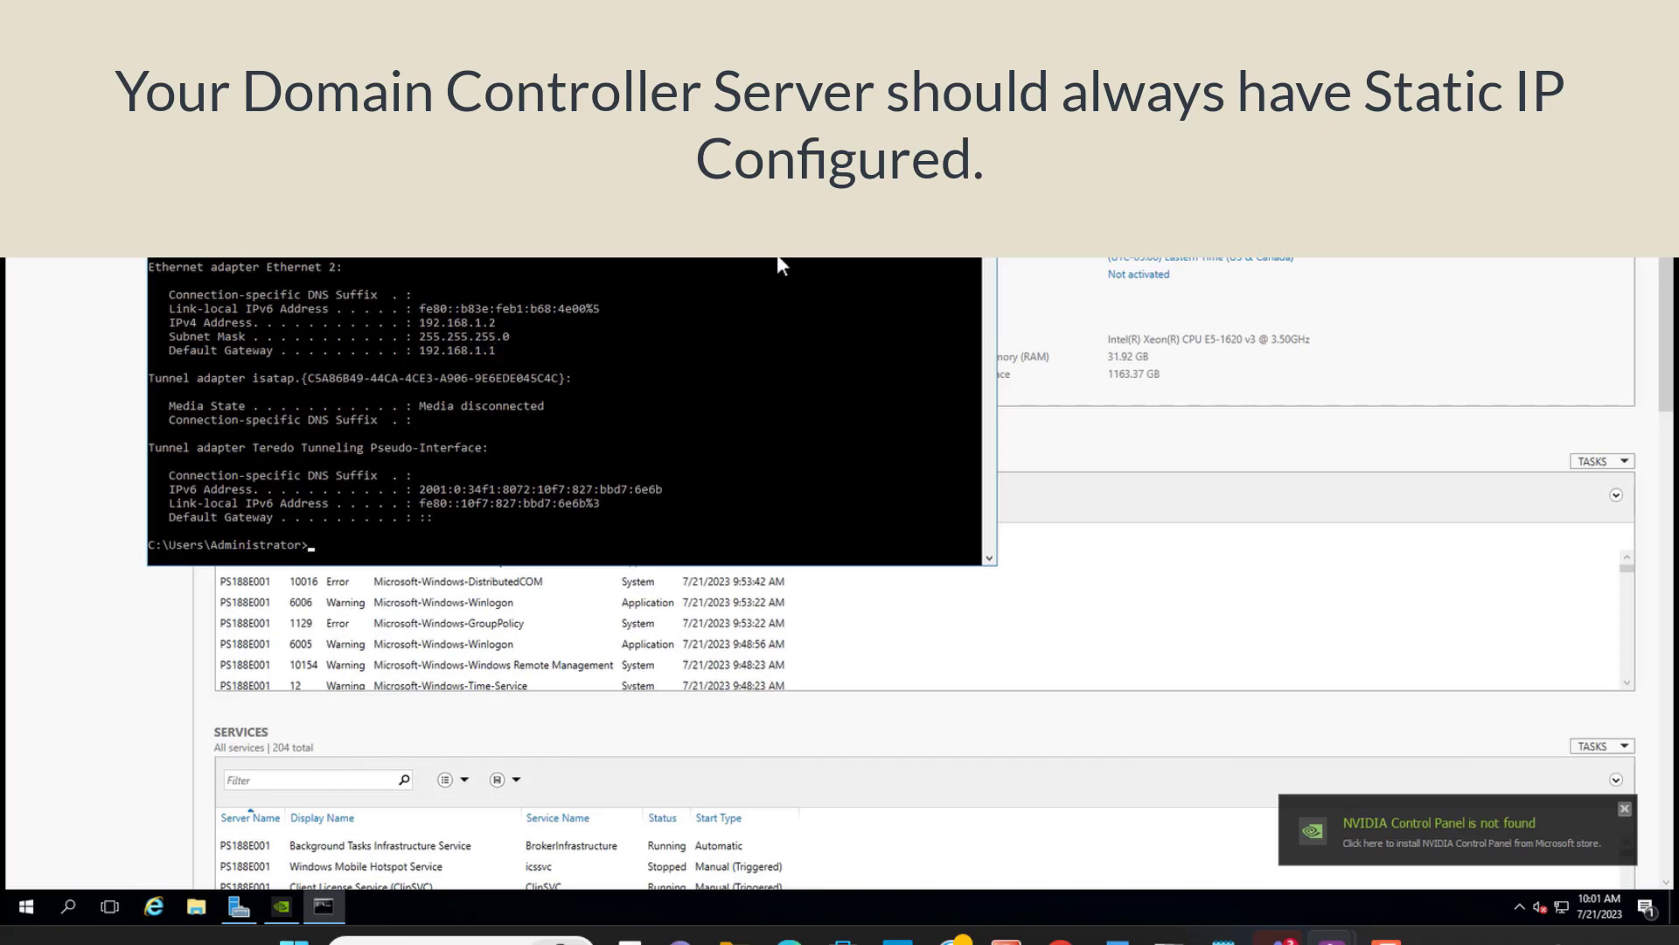
pyautogui.write('ipconfig /flushdns')
pyautogui.press('Return')
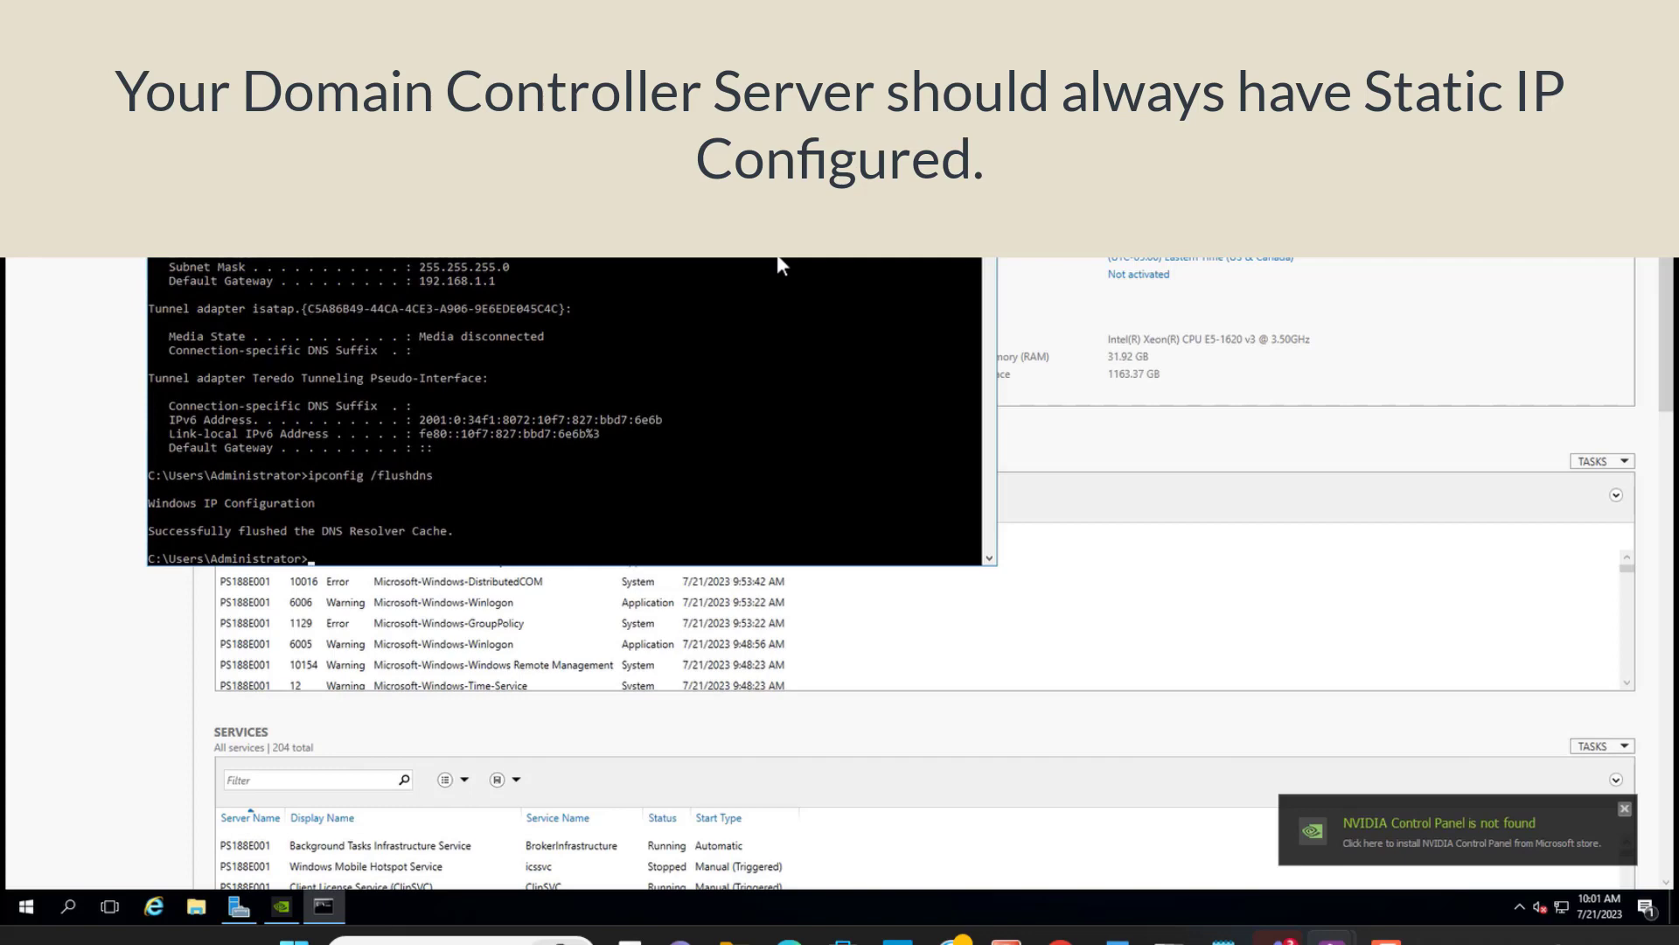
# - Open the Internet Protocol Version 4 properties of the Ethernet 2 adapter through Network and Sharing Center
pyautogui.rightClick(1562, 909)
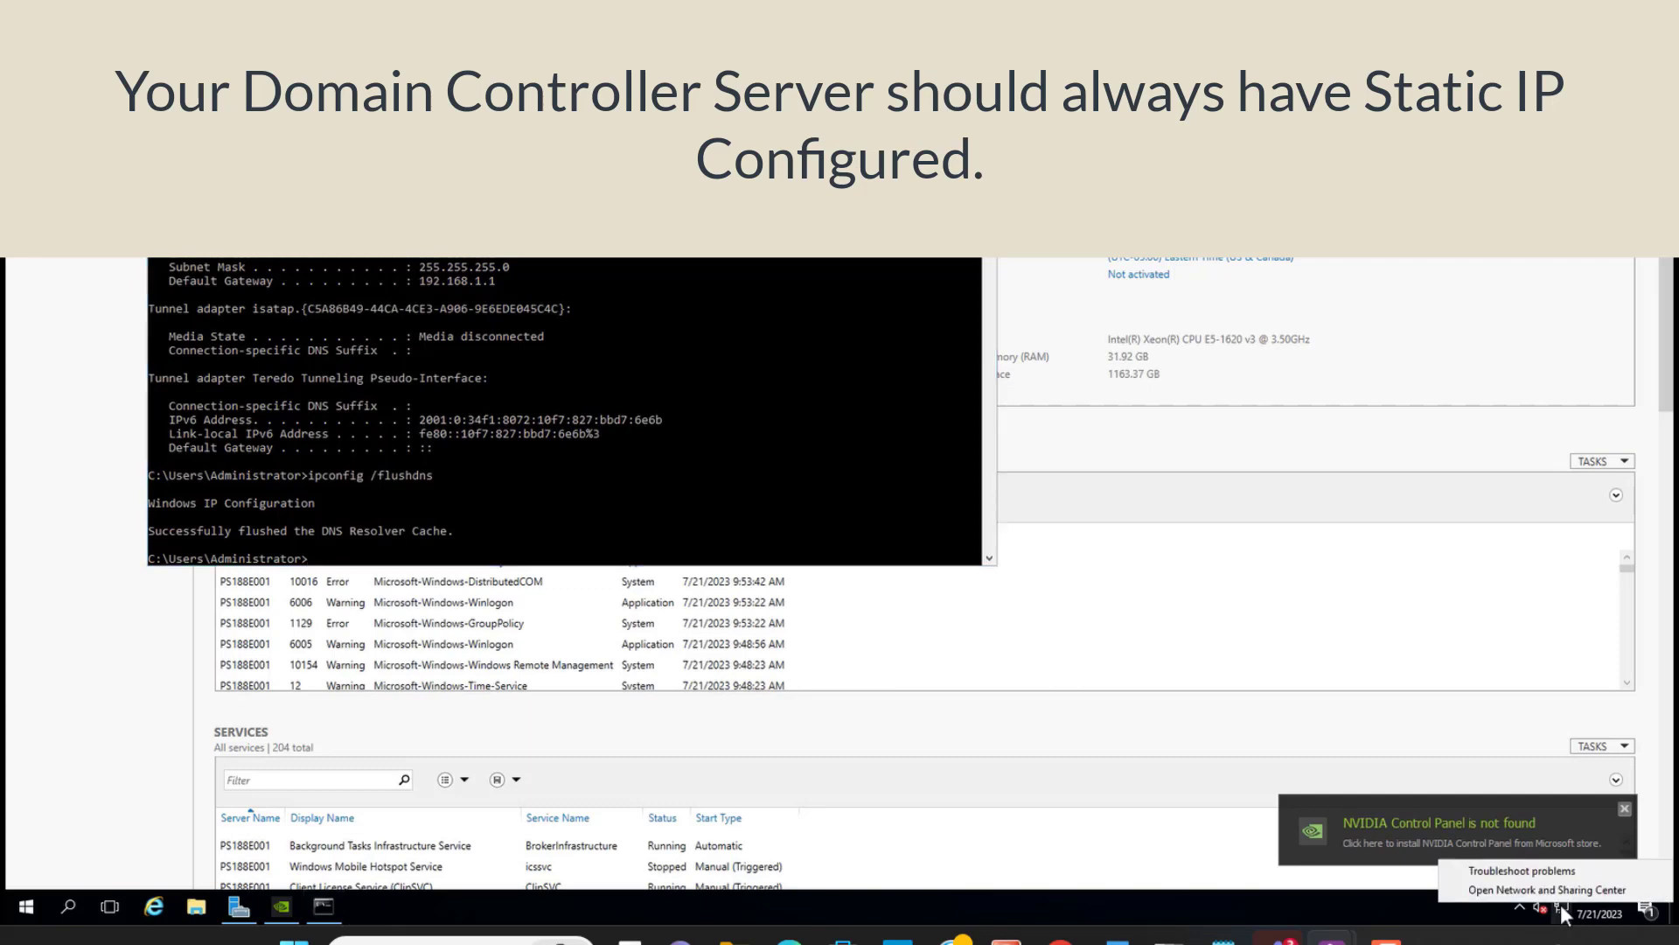
pyautogui.click(1541, 890)
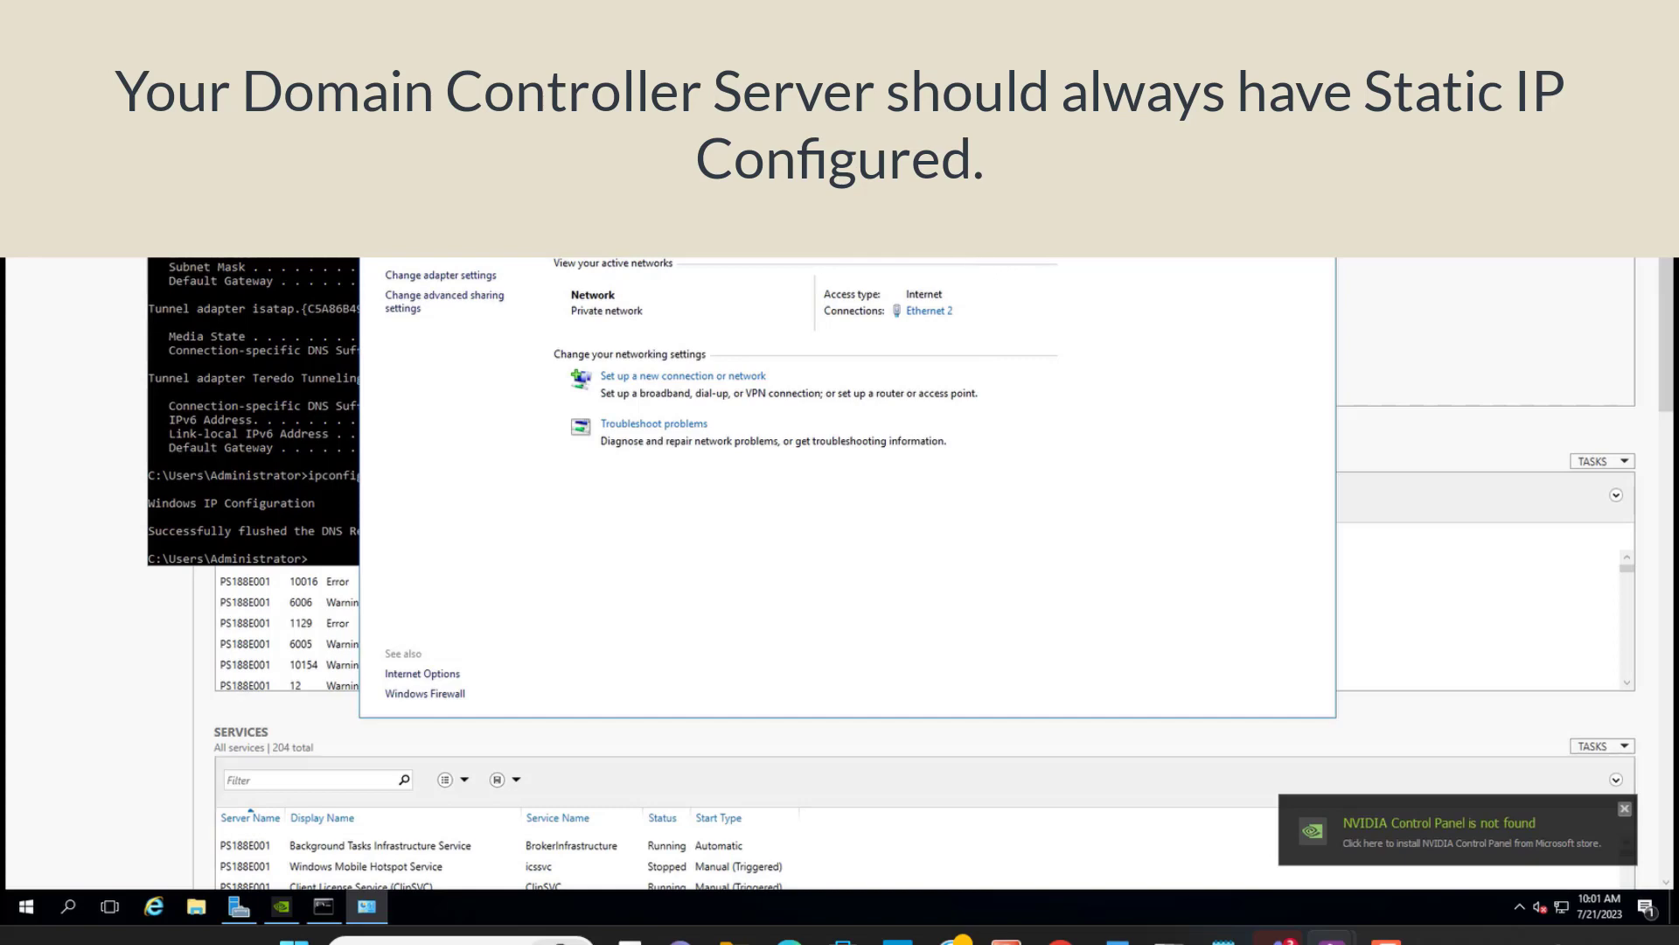
pyautogui.moveTo(814, 182); pyautogui.dragTo(1029, 159)
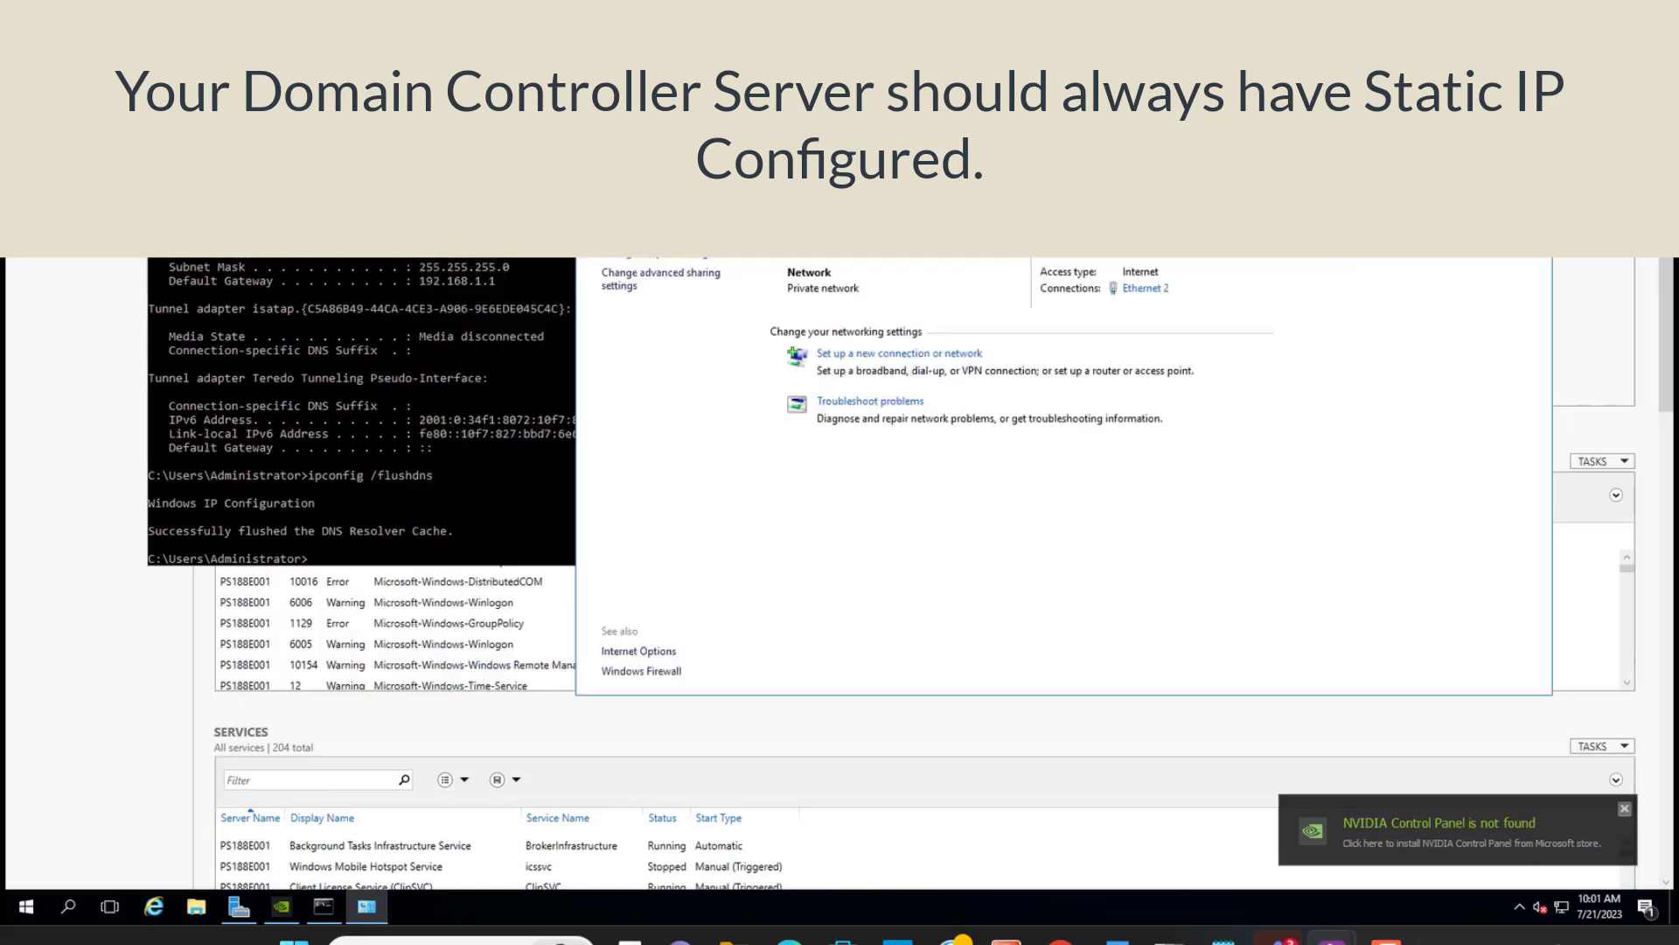
pyautogui.click(668, 264)
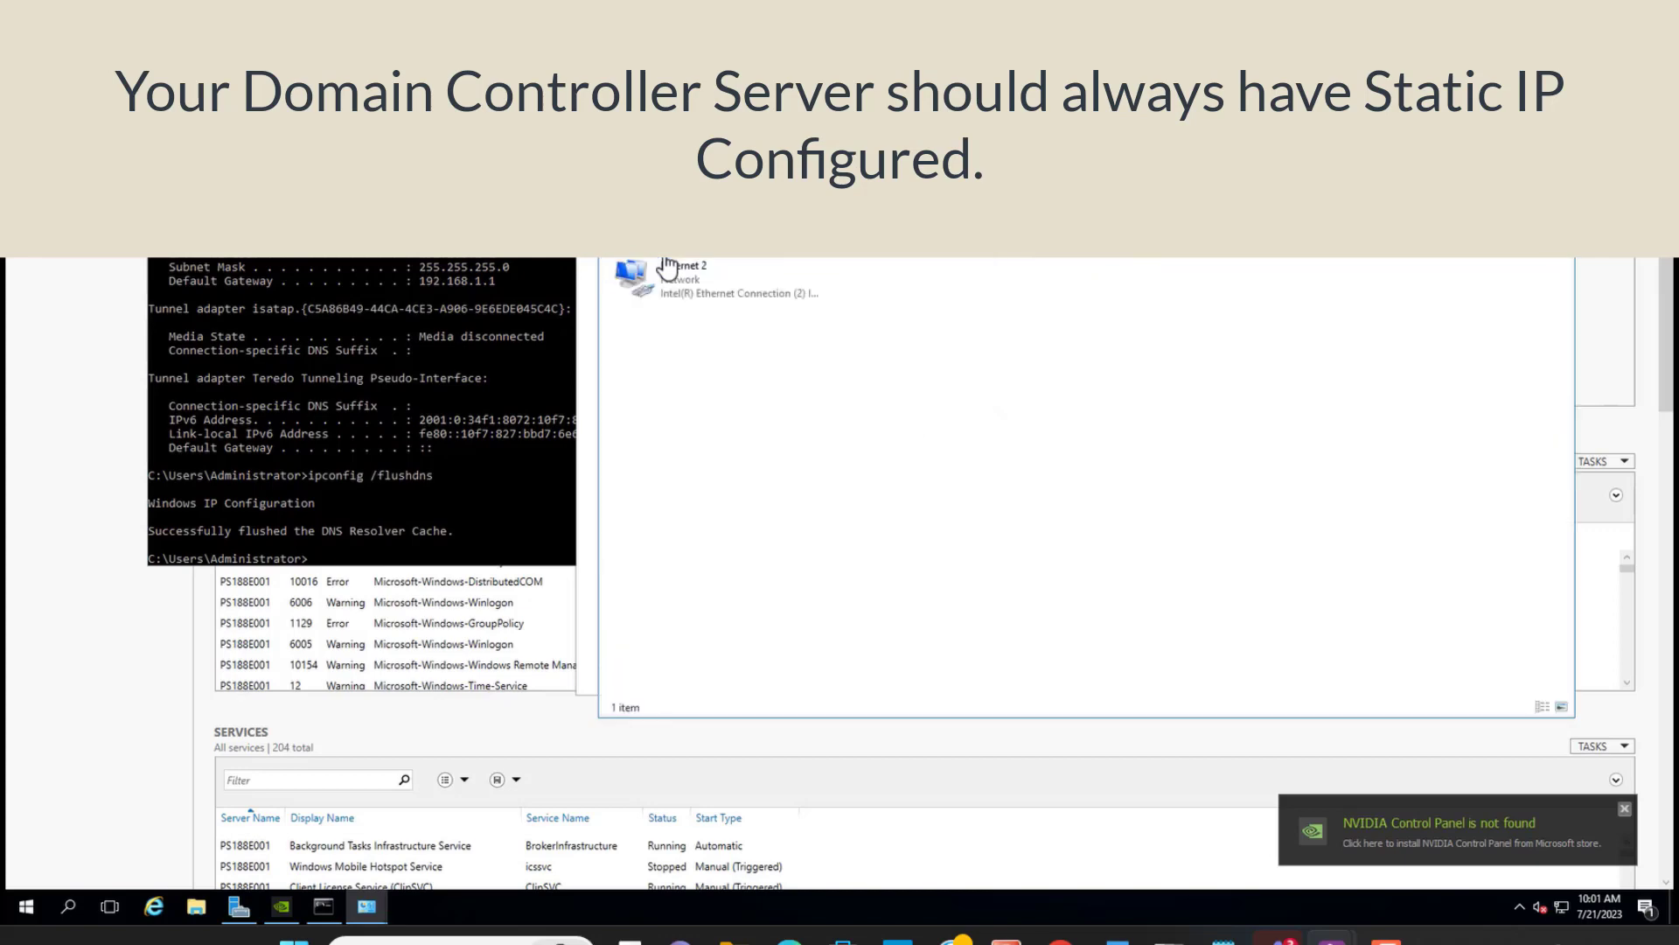
pyautogui.click(677, 272)
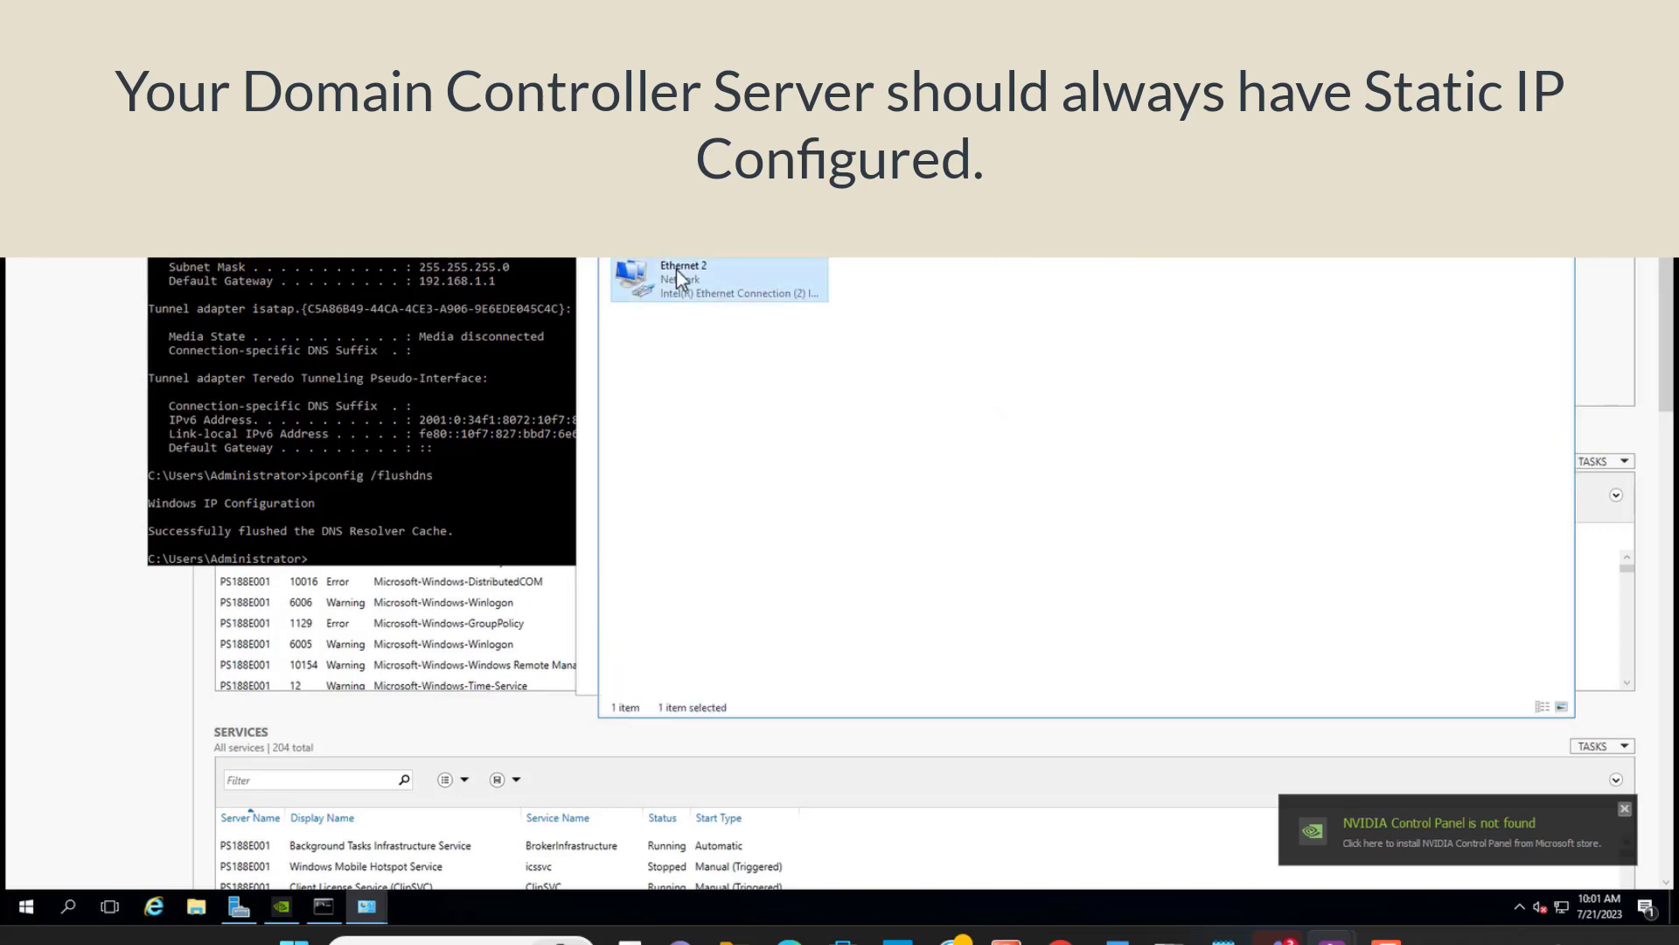
pyautogui.rightClick(675, 269)
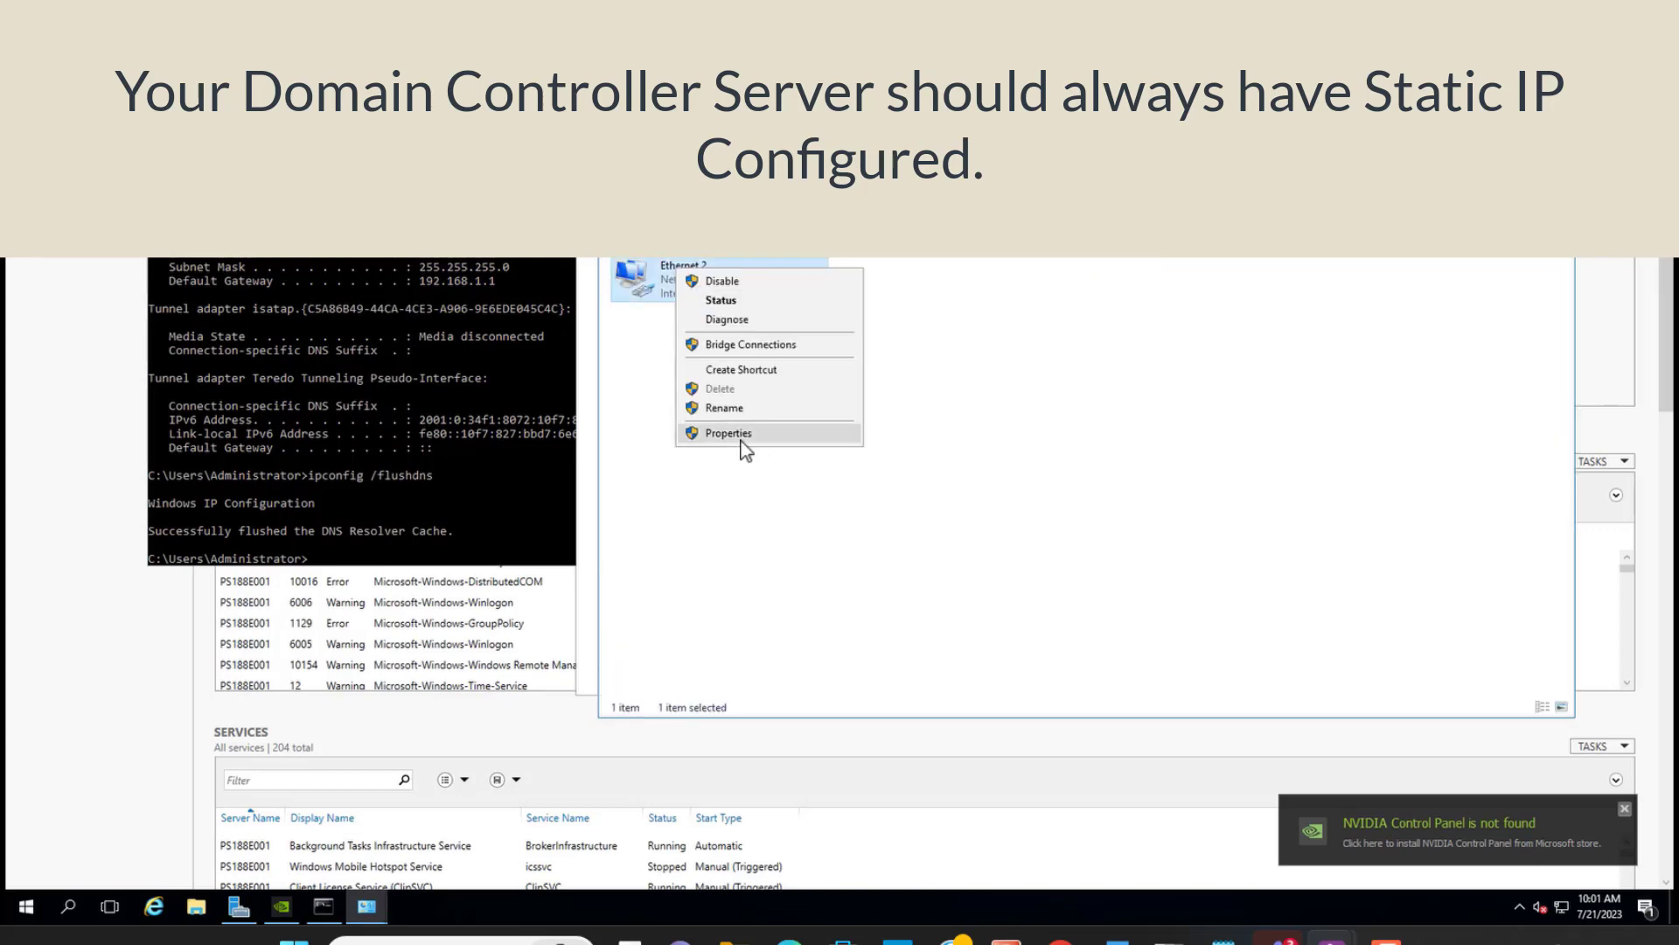
pyautogui.click(729, 433)
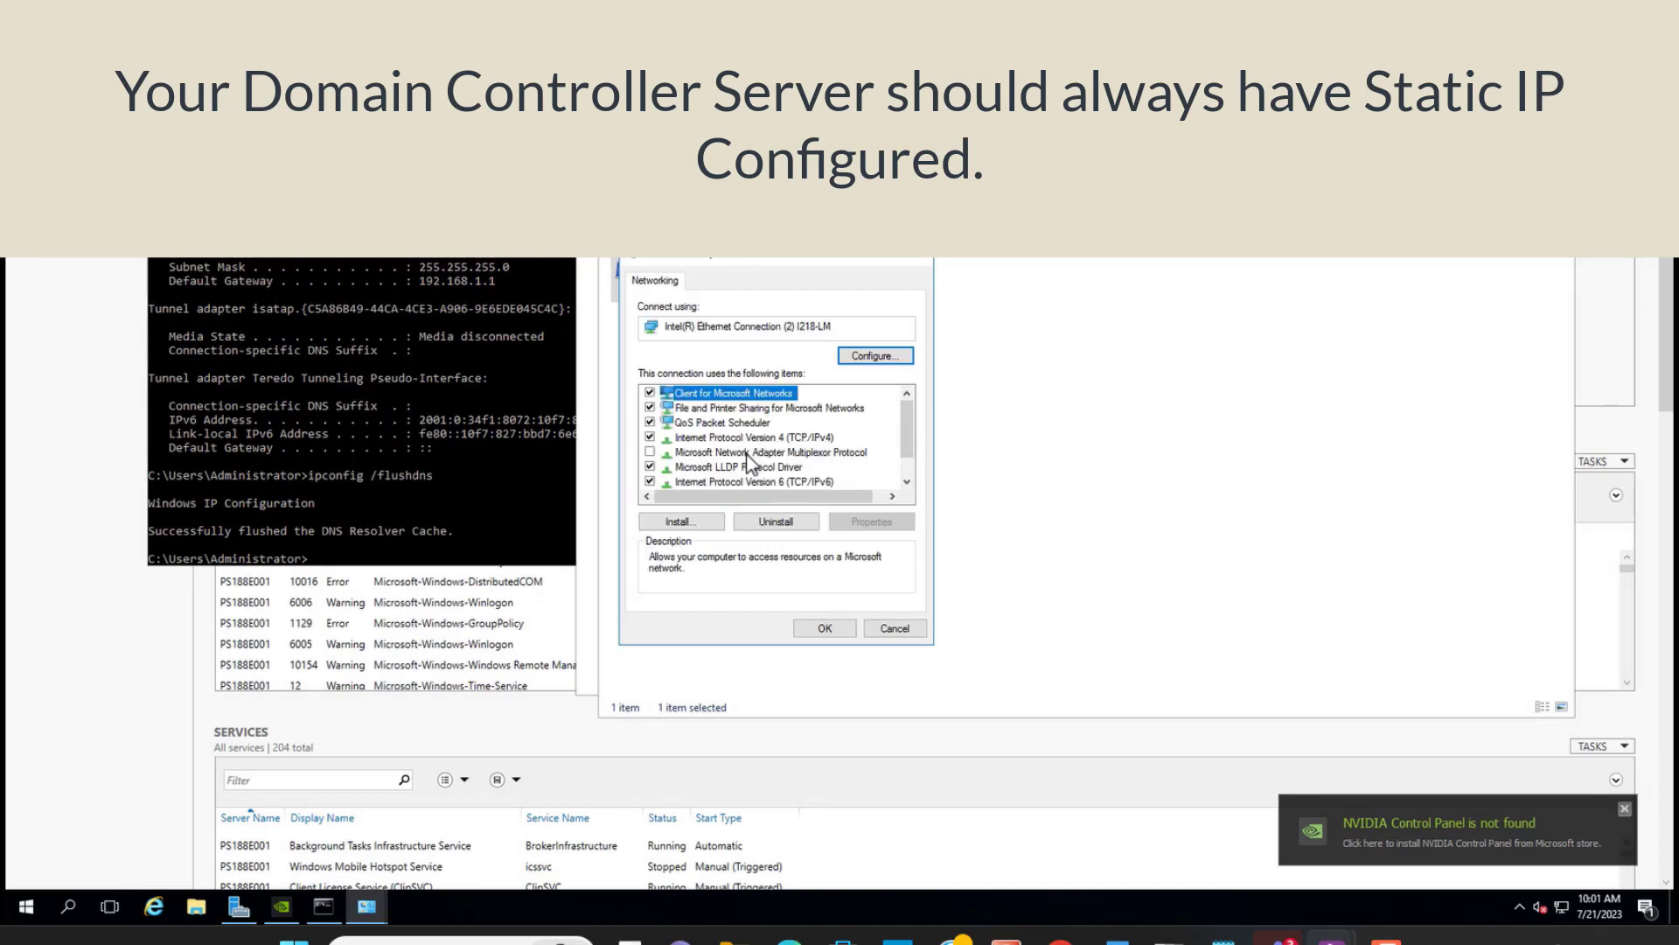
pyautogui.doubleClick(769, 438)
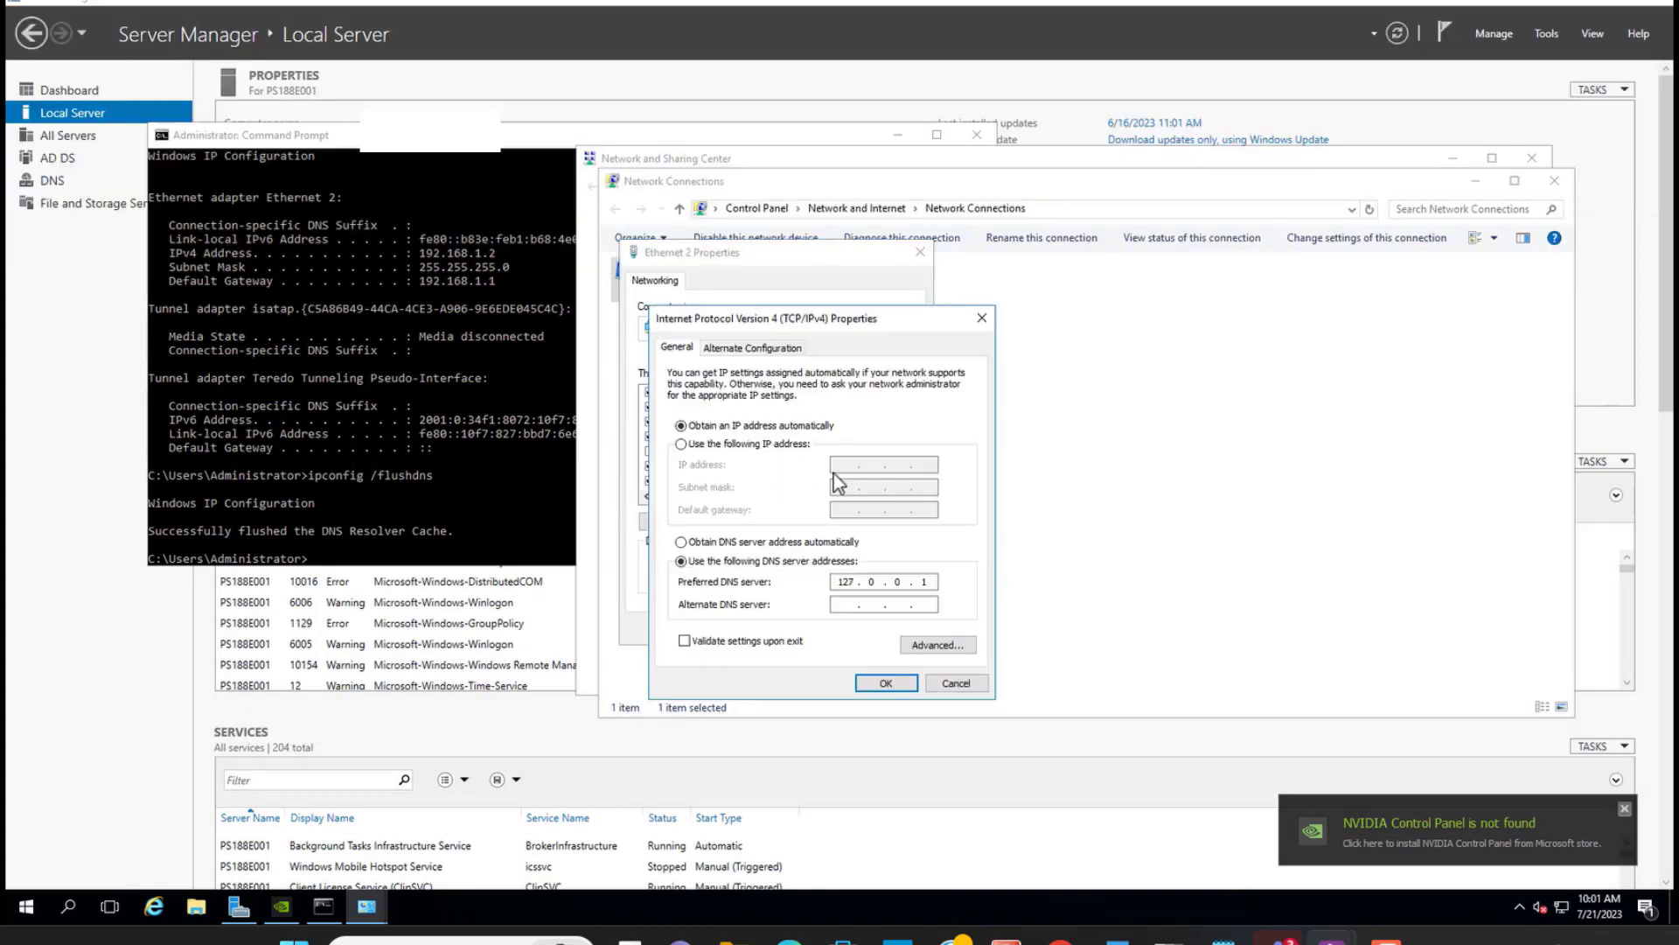
# - Assign the adapter the static IP address 192.168.1.2, subnet mask 255.255.255.0 and default gateway 192.168.1.1, and apply the settings
pyautogui.click(681, 444)
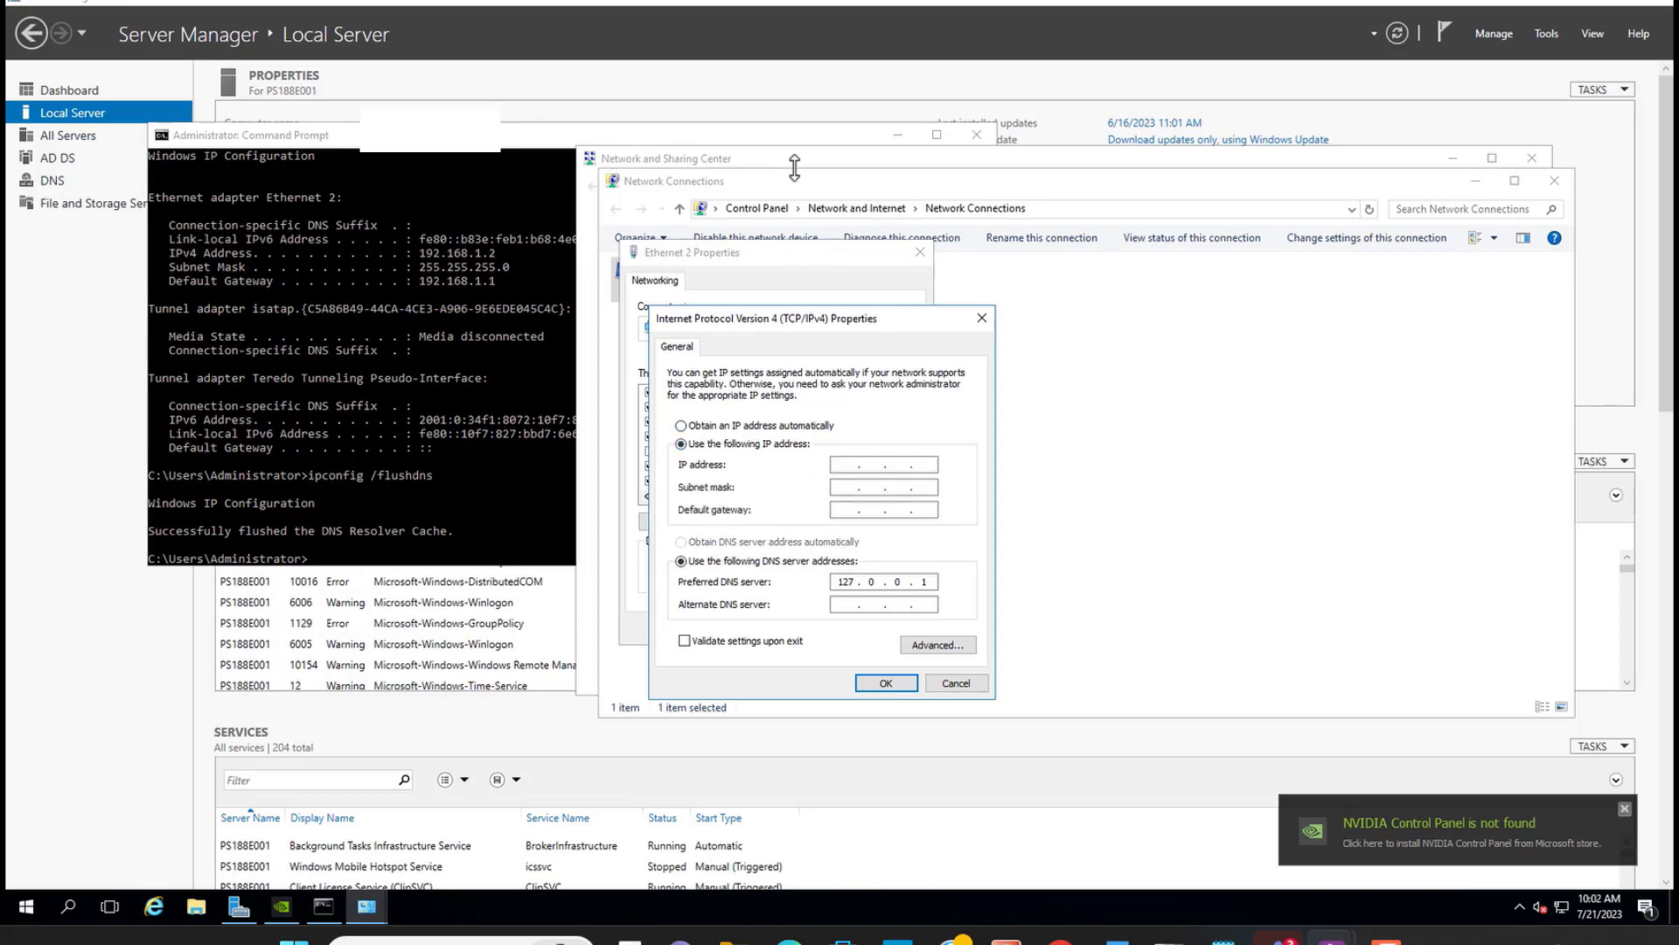
pyautogui.click(901, 135)
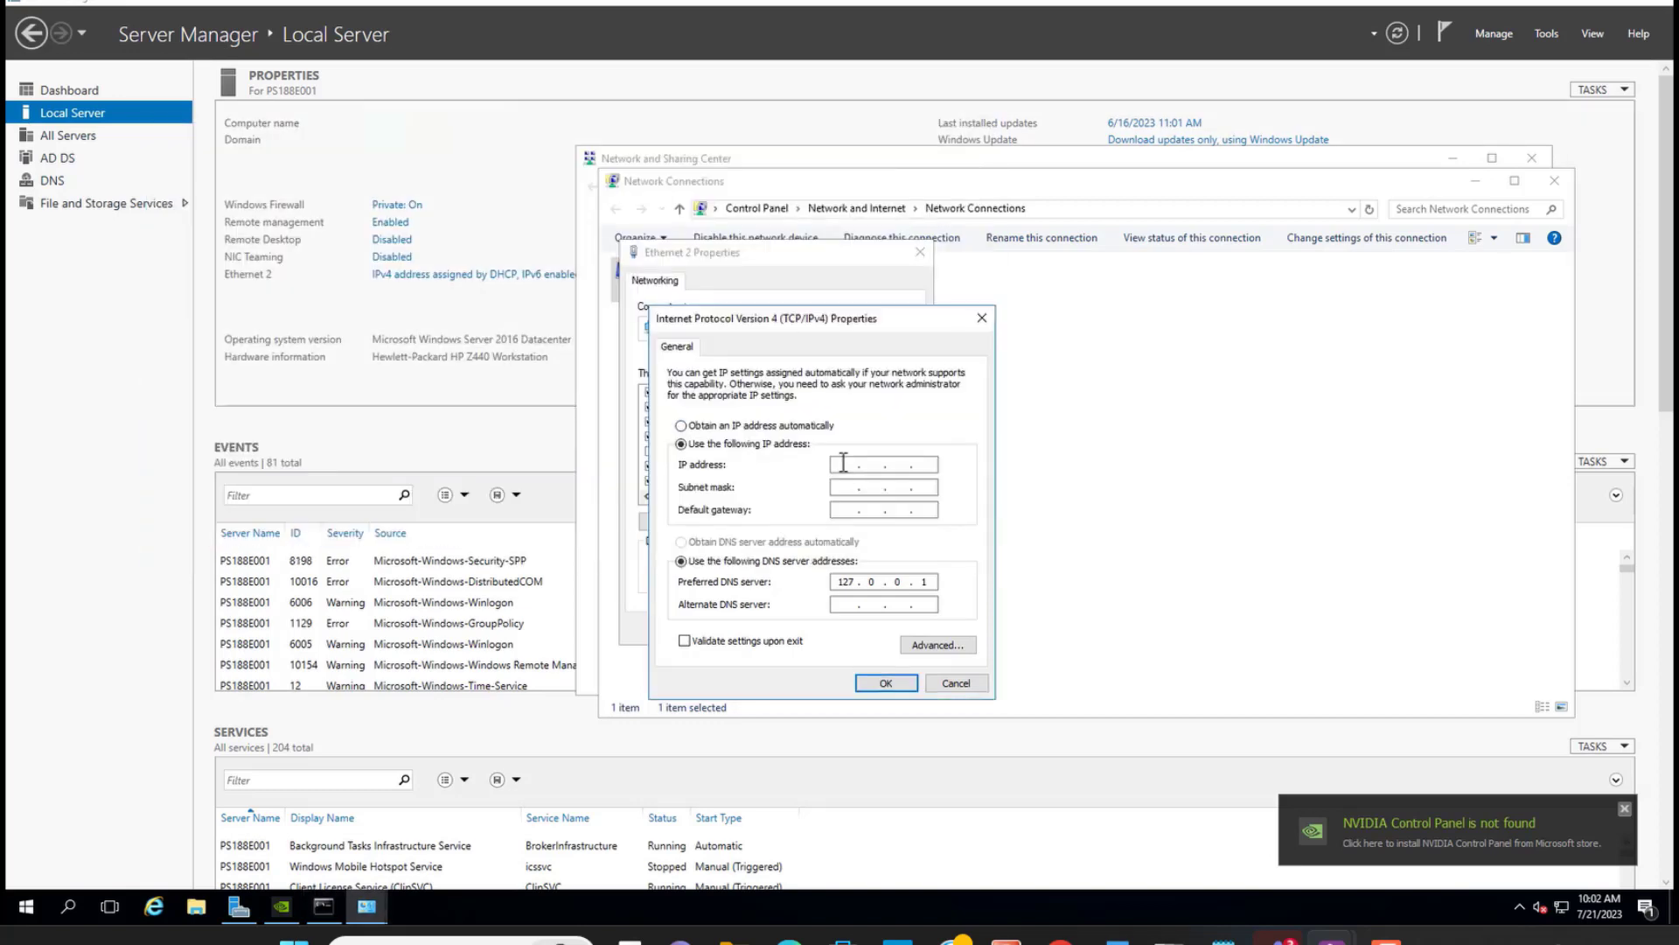
pyautogui.click(843, 464)
pyautogui.write('192 . 168')
pyautogui.press('Tab')
pyautogui.write('255 . 255 . 255 . 0')
pyautogui.click(849, 506)
pyautogui.write('192 . 168 . 1 . 1')
pyautogui.press('BackSpace')
pyautogui.press('BackSpace')
pyautogui.press('BackSpace')
pyautogui.press('BackSpace')
pyautogui.press('BackSpace')
pyautogui.write('192 . 168 . 1 . 2')
pyautogui.click(883, 687)
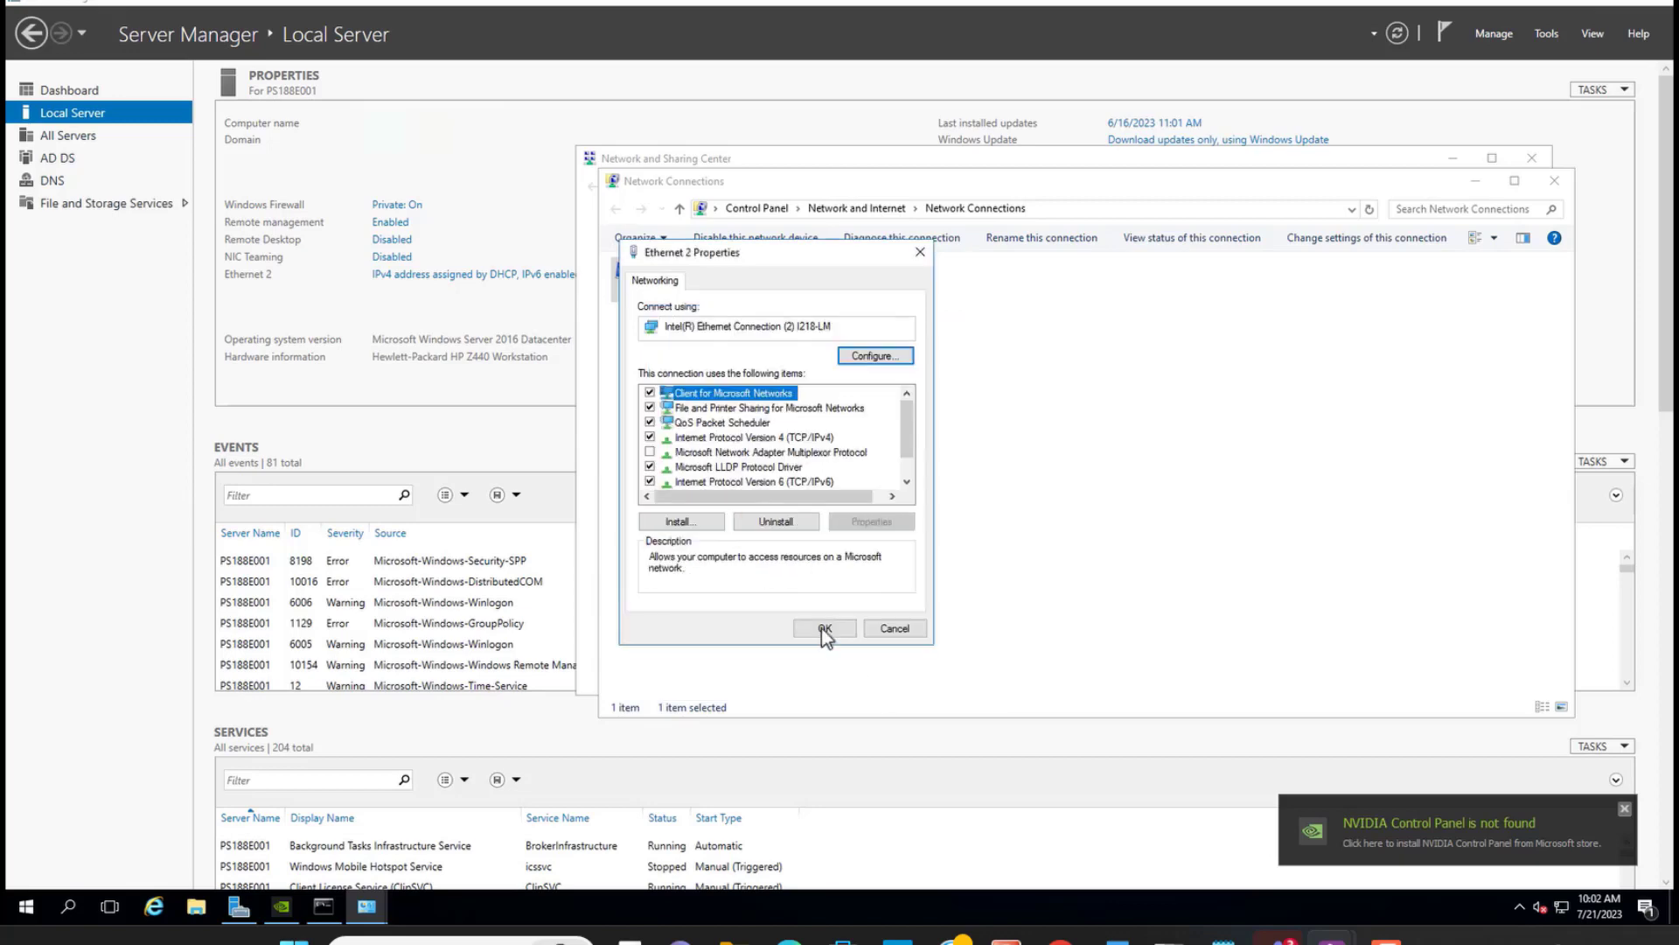
pyautogui.click(825, 629)
# - Reopen the Ethernet 2 adapter properties to review its IPv4 protocol item
pyautogui.click(1386, 942)
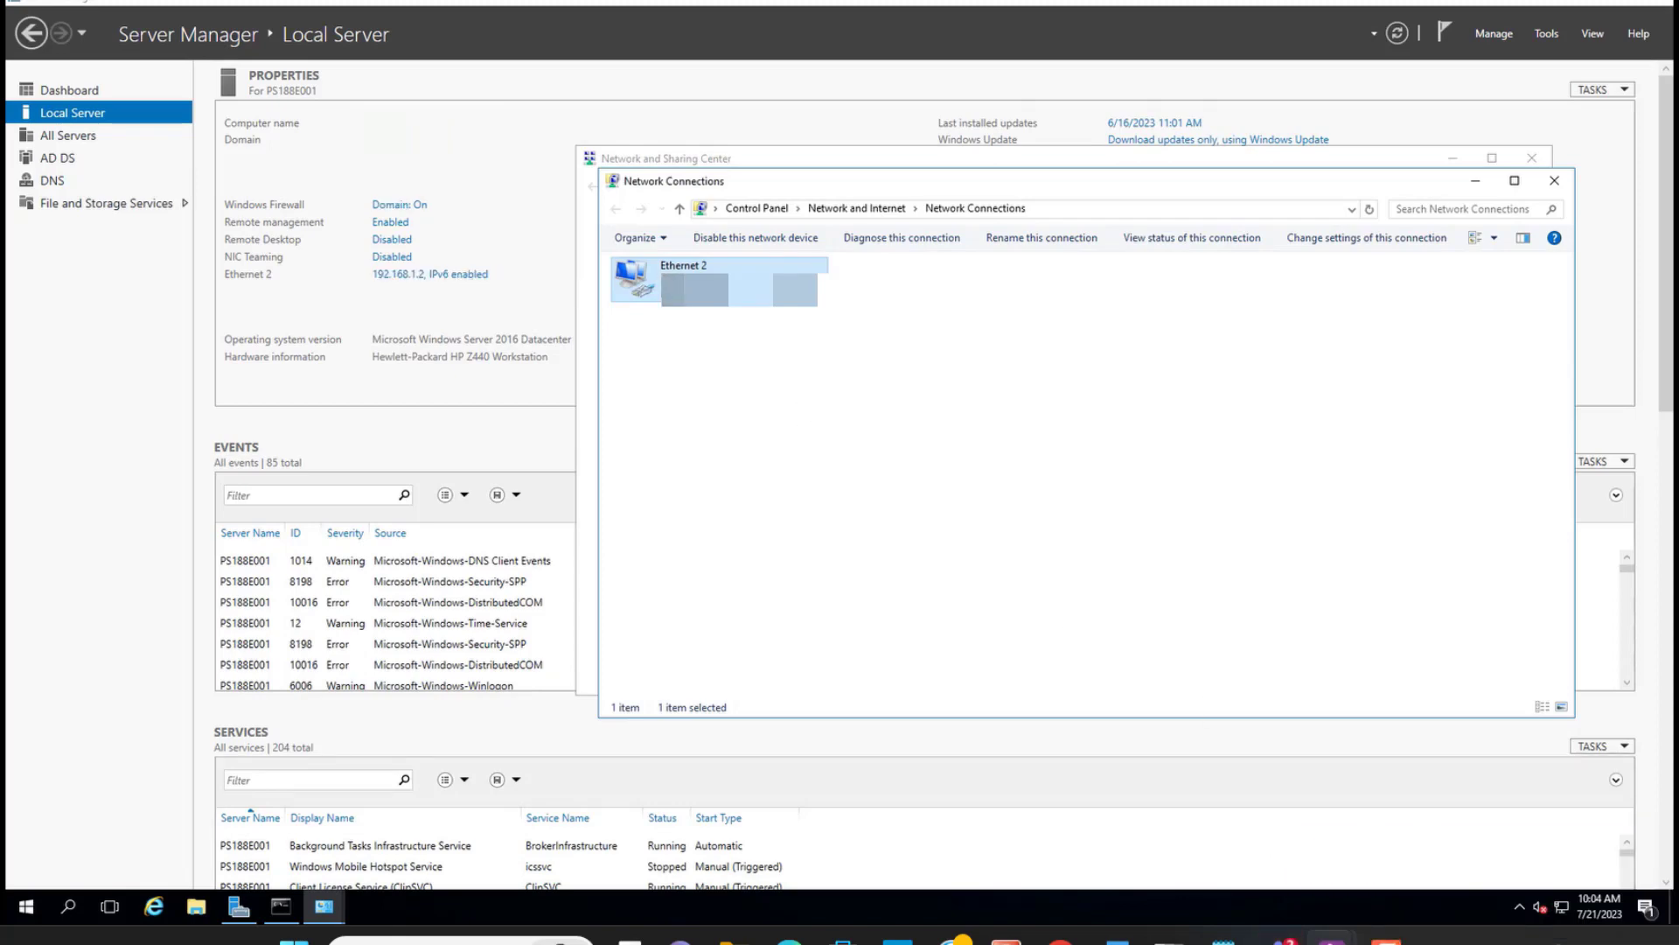
pyautogui.rightClick(717, 275)
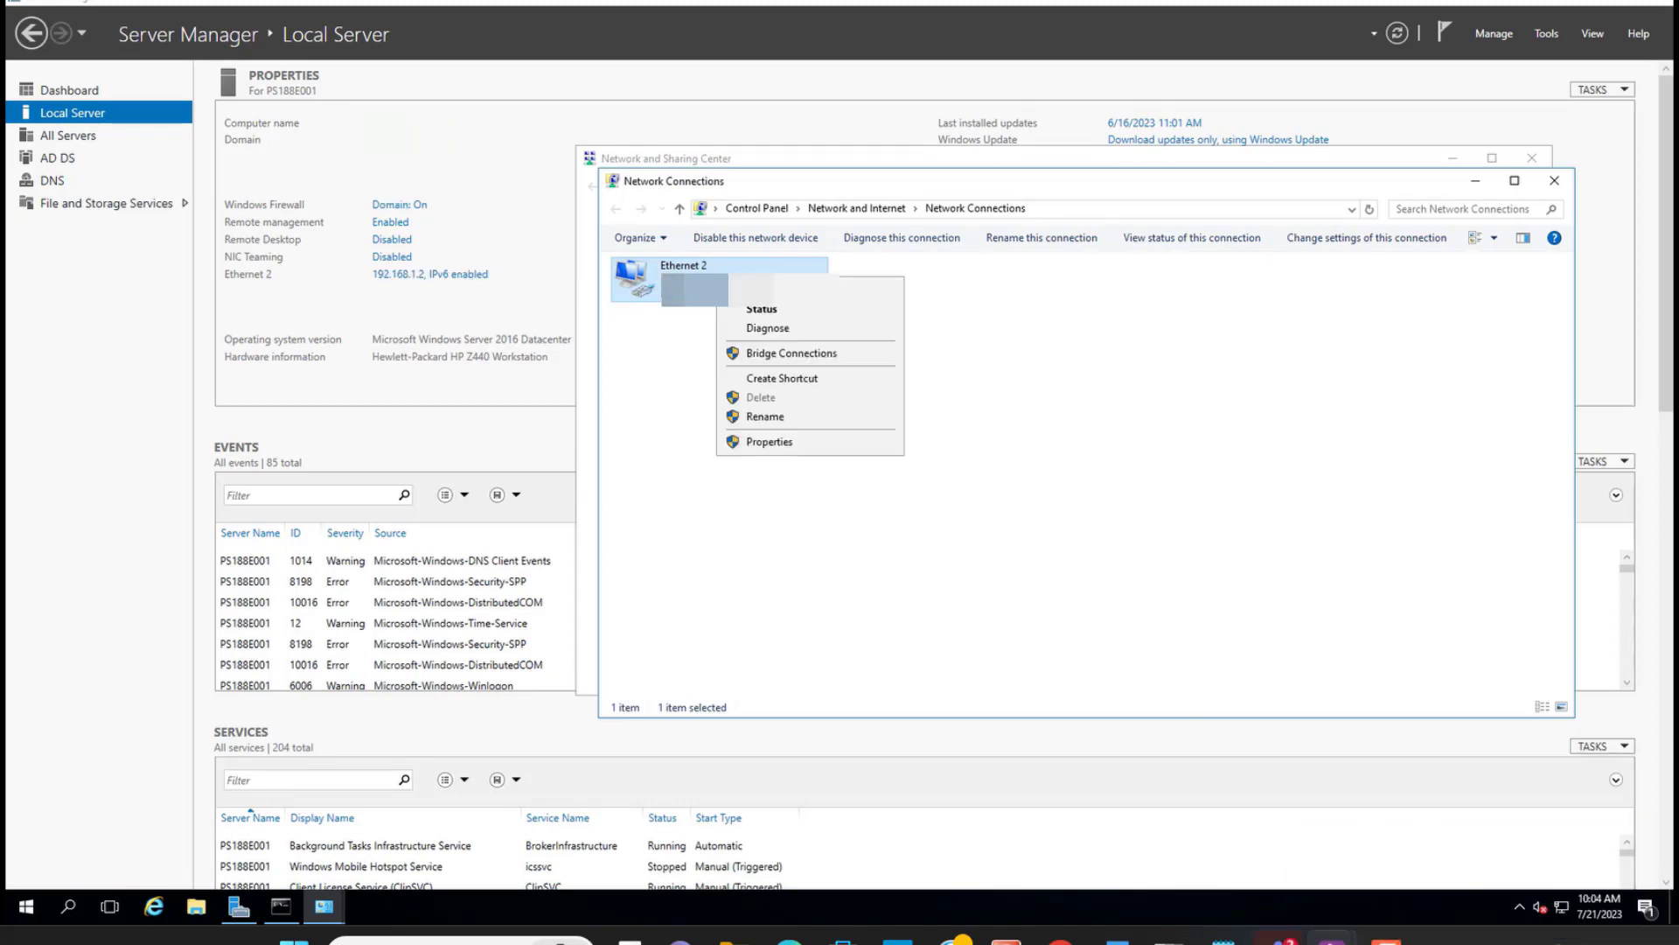
pyautogui.click(770, 443)
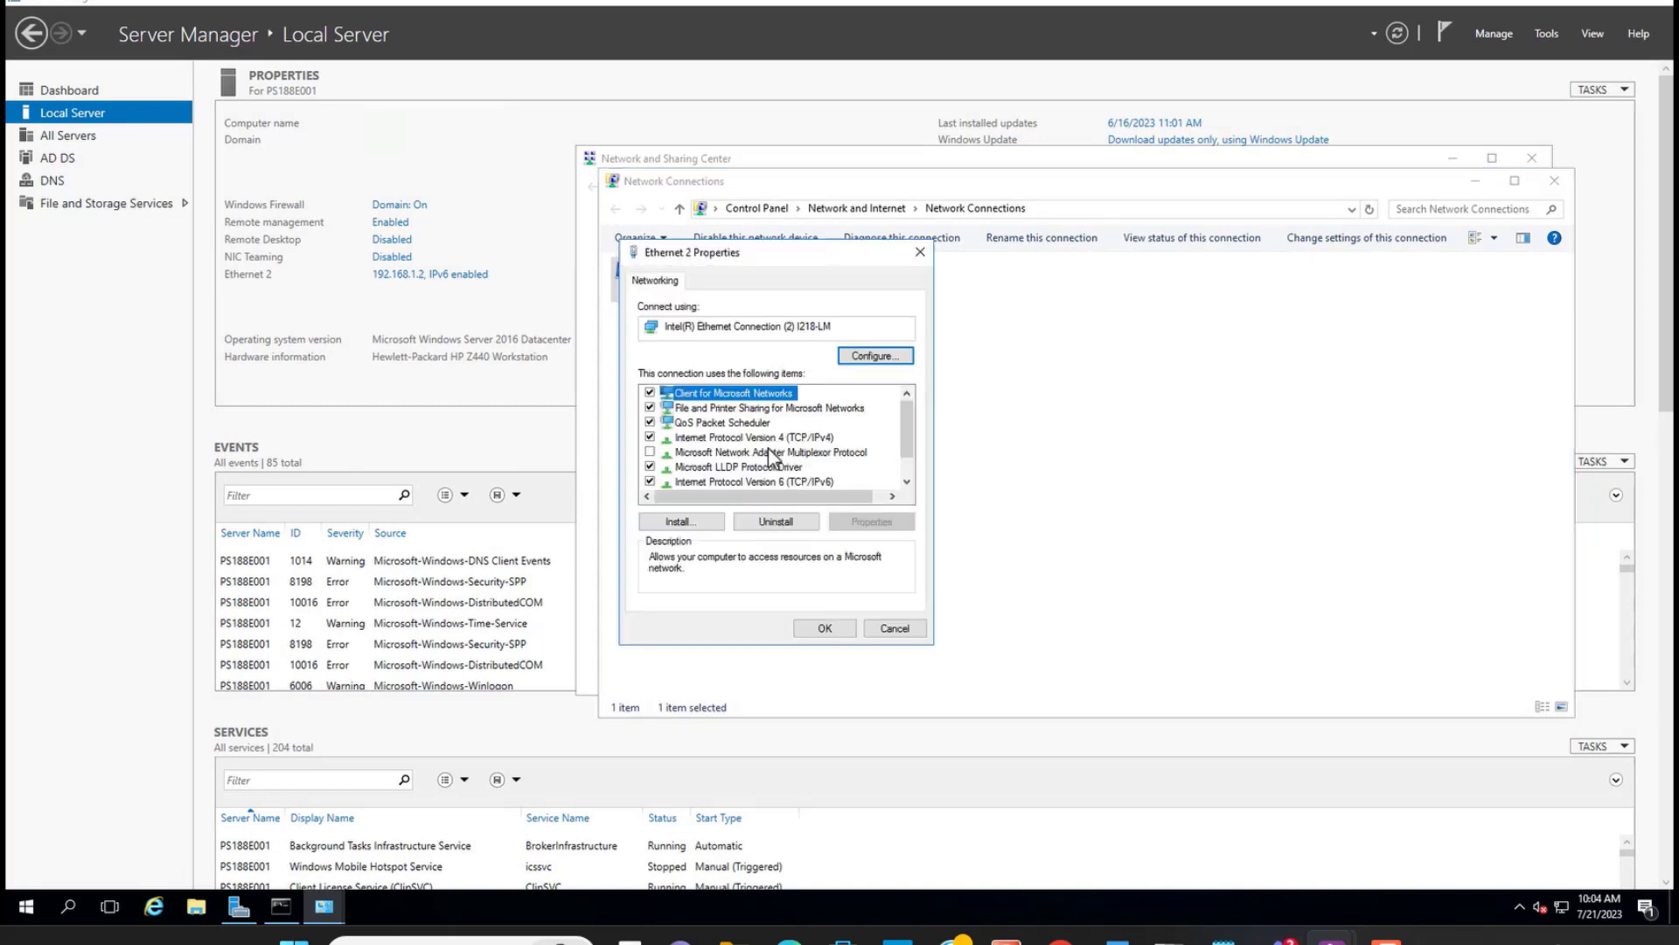
pyautogui.click(651, 437)
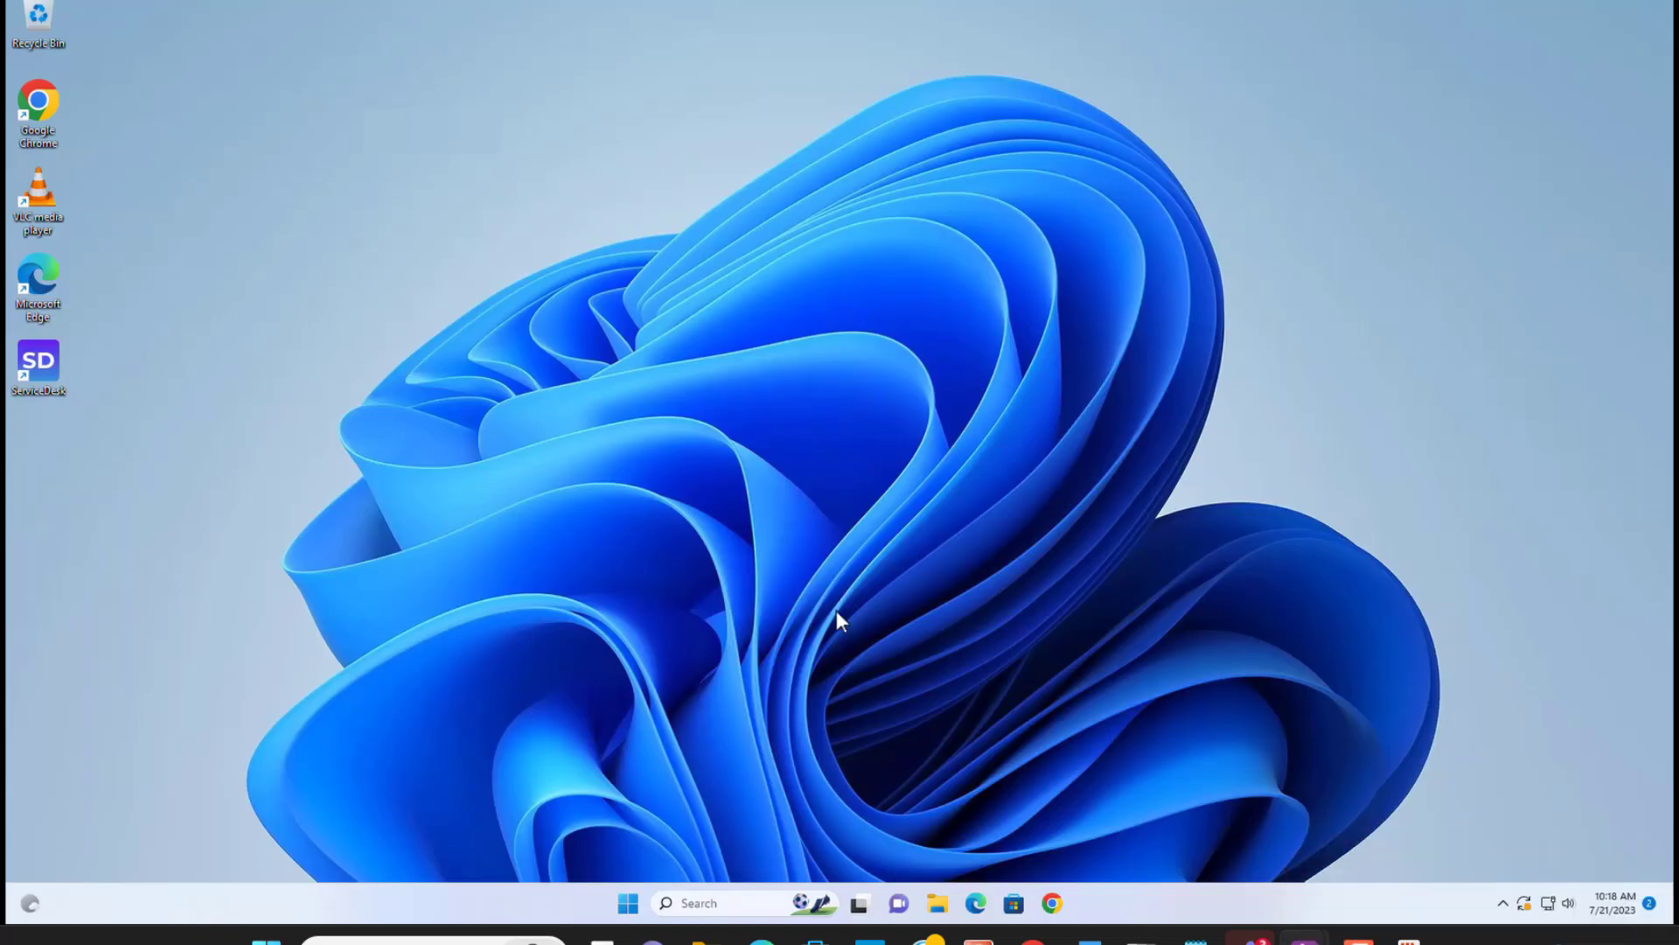
# - On the Windows 11 client, open Command Prompt and ping the domain controller at 192.168.1.2
pyautogui.click(726, 901)
pyautogui.write('cmd')
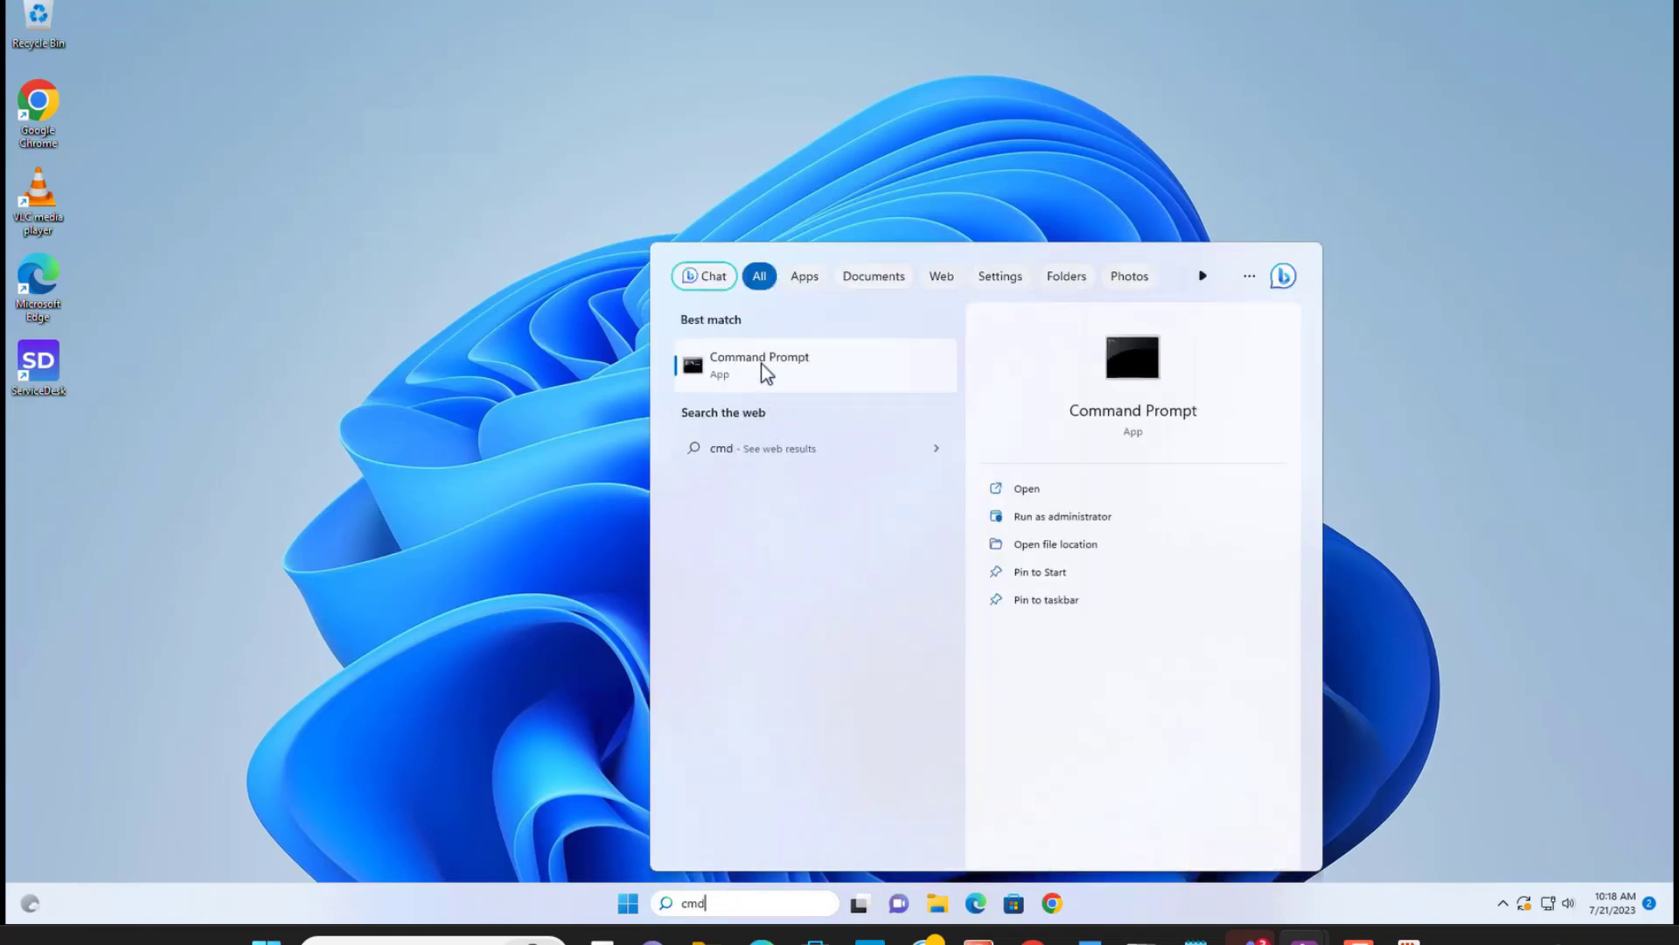
pyautogui.click(762, 357)
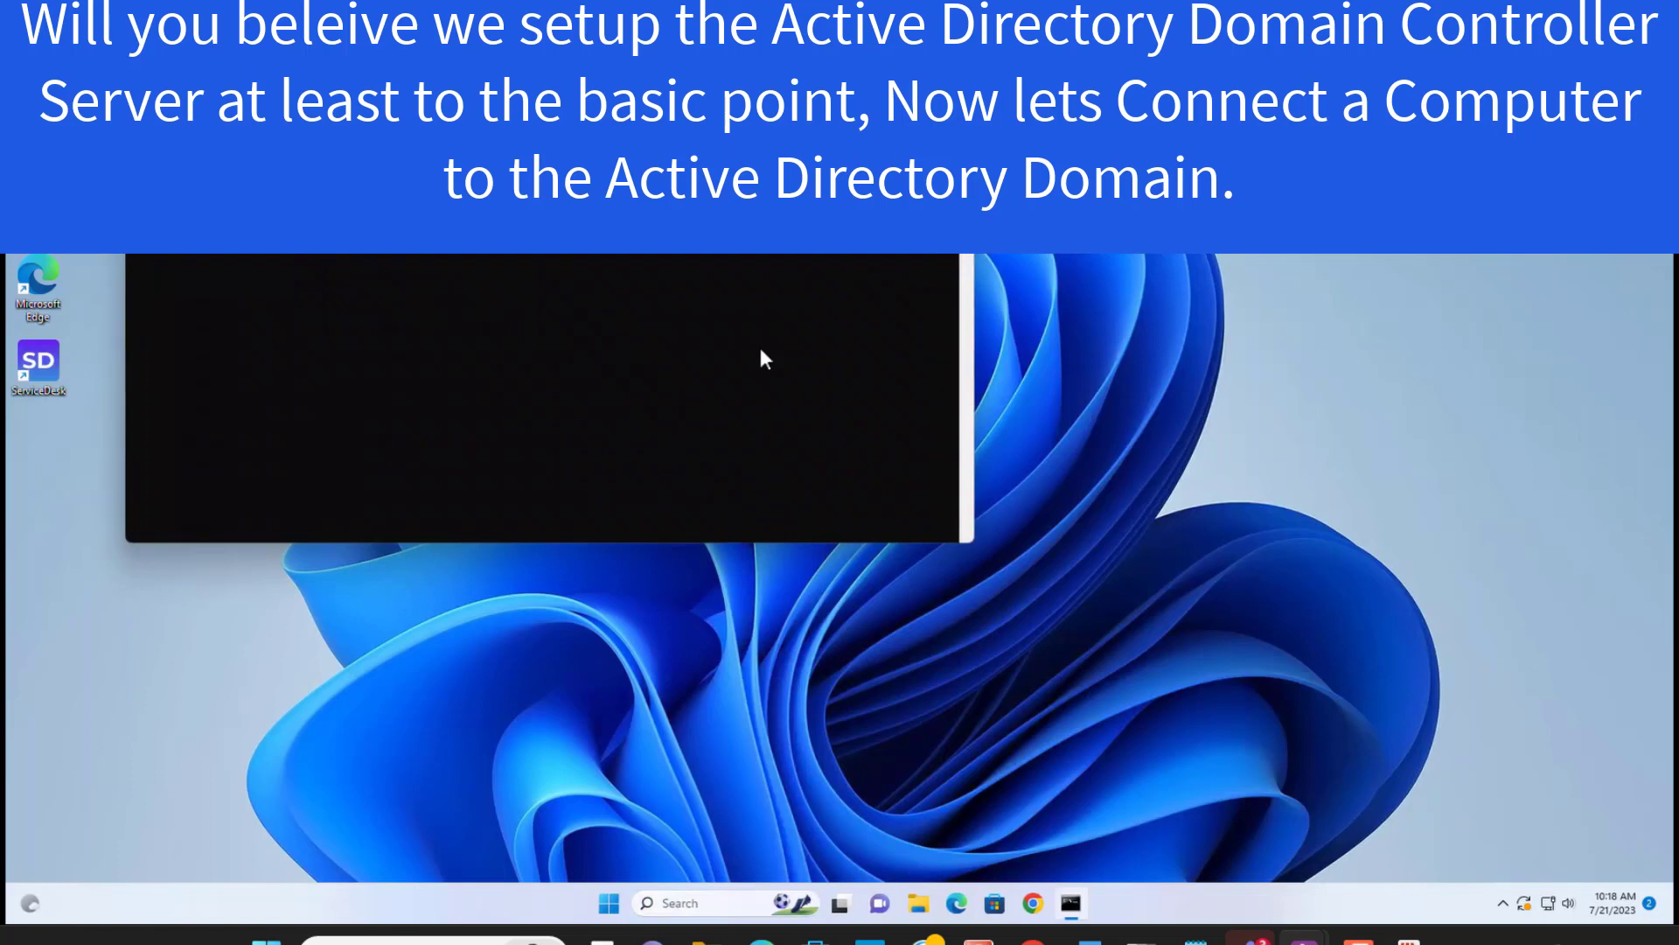
pyautogui.write('.')
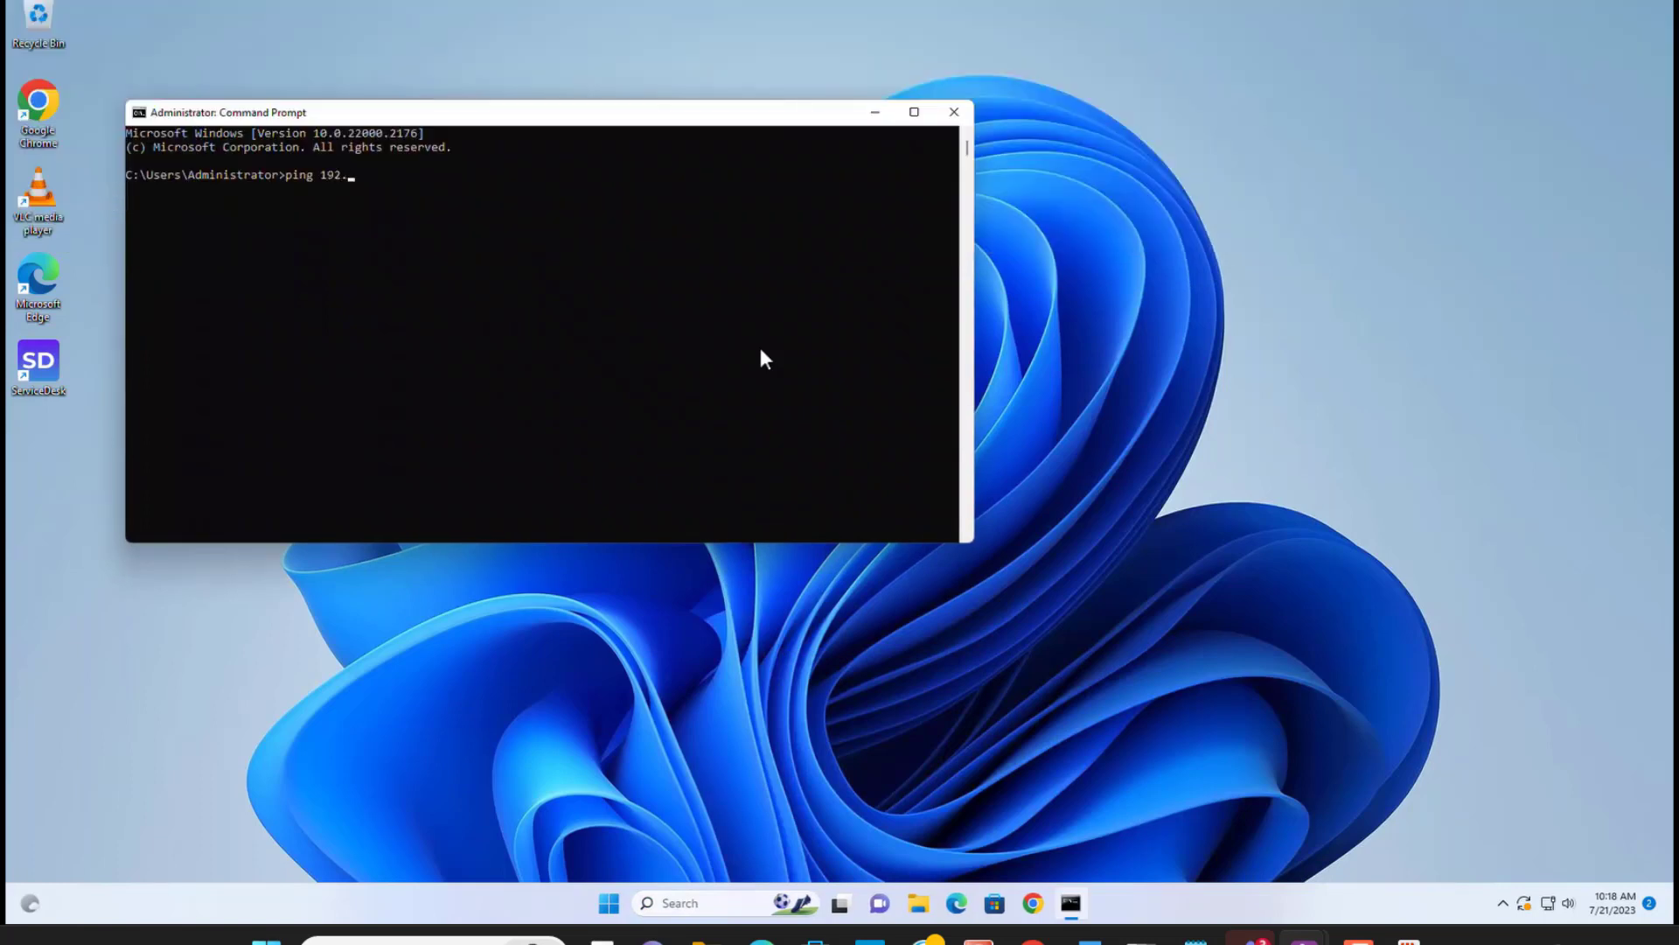
pyautogui.write('168.1.2')
pyautogui.press('Return')
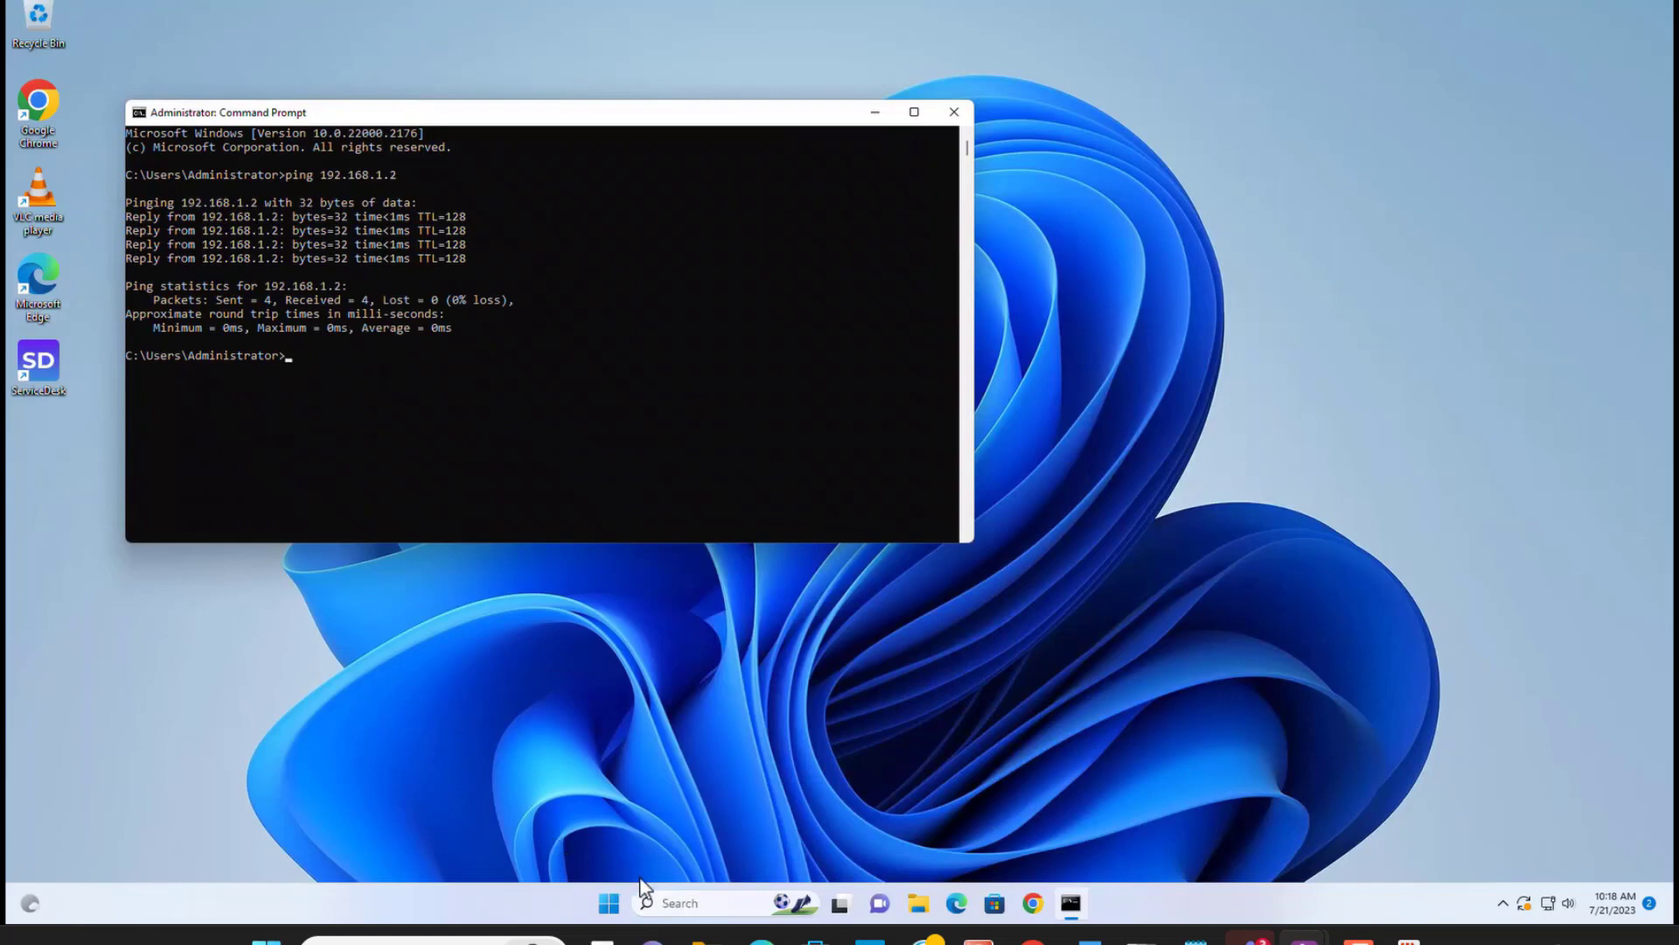
# - Open the client's Computer Name/Domain Changes dialog by way of the This PC properties
pyautogui.click(689, 901)
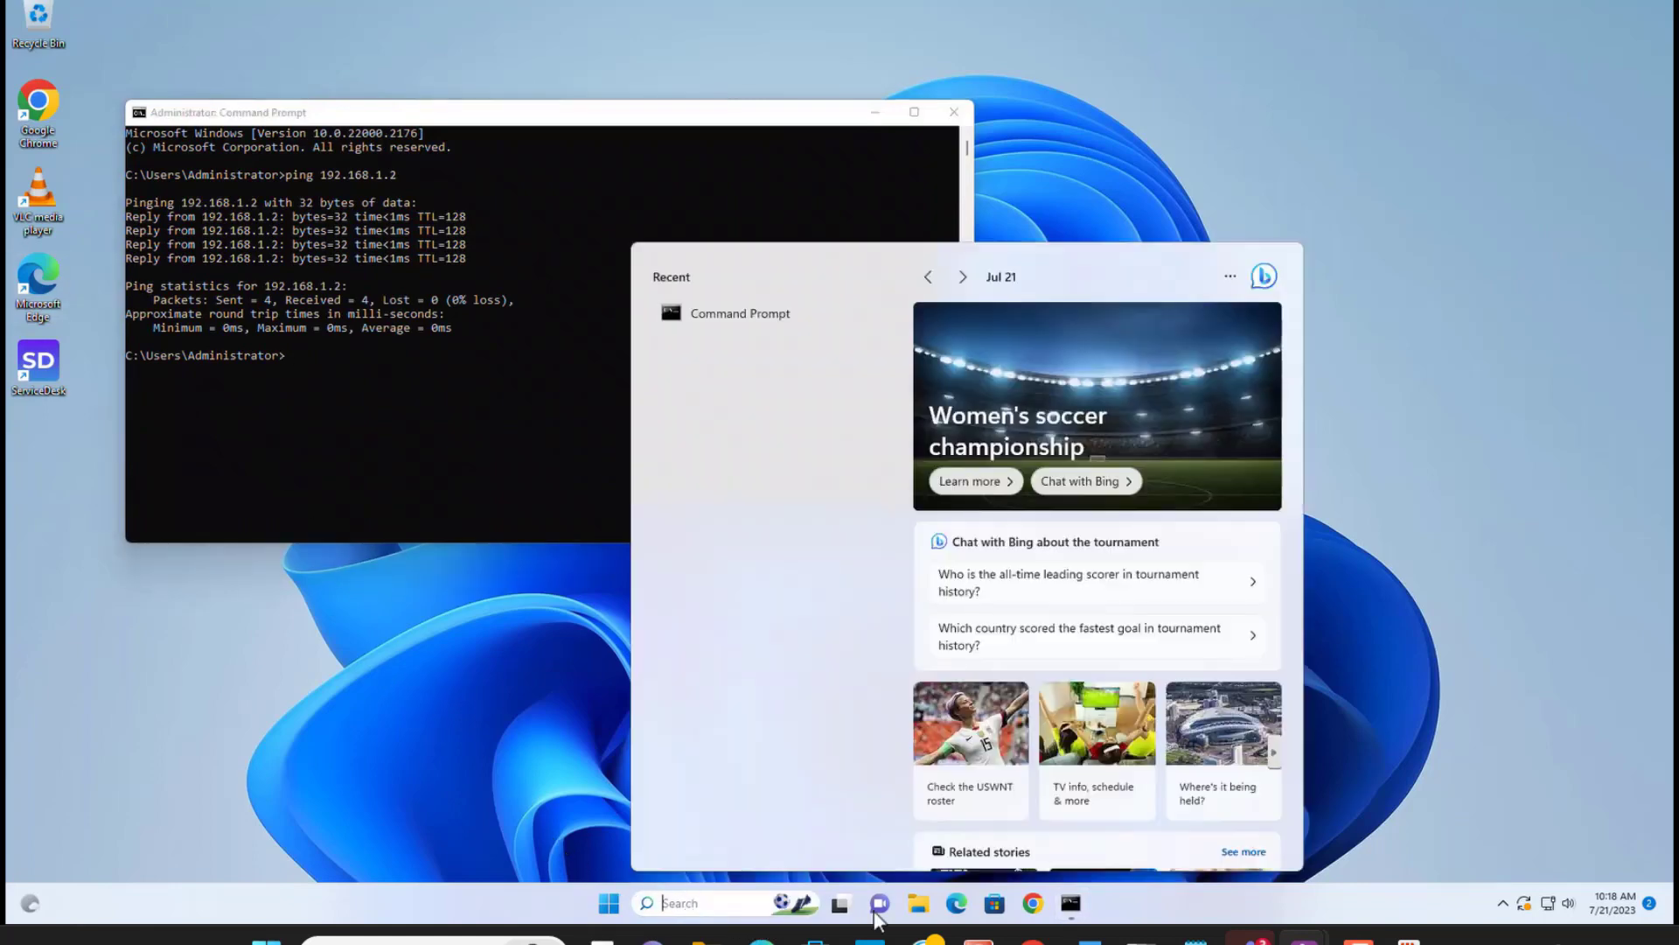
pyautogui.press('super+e')
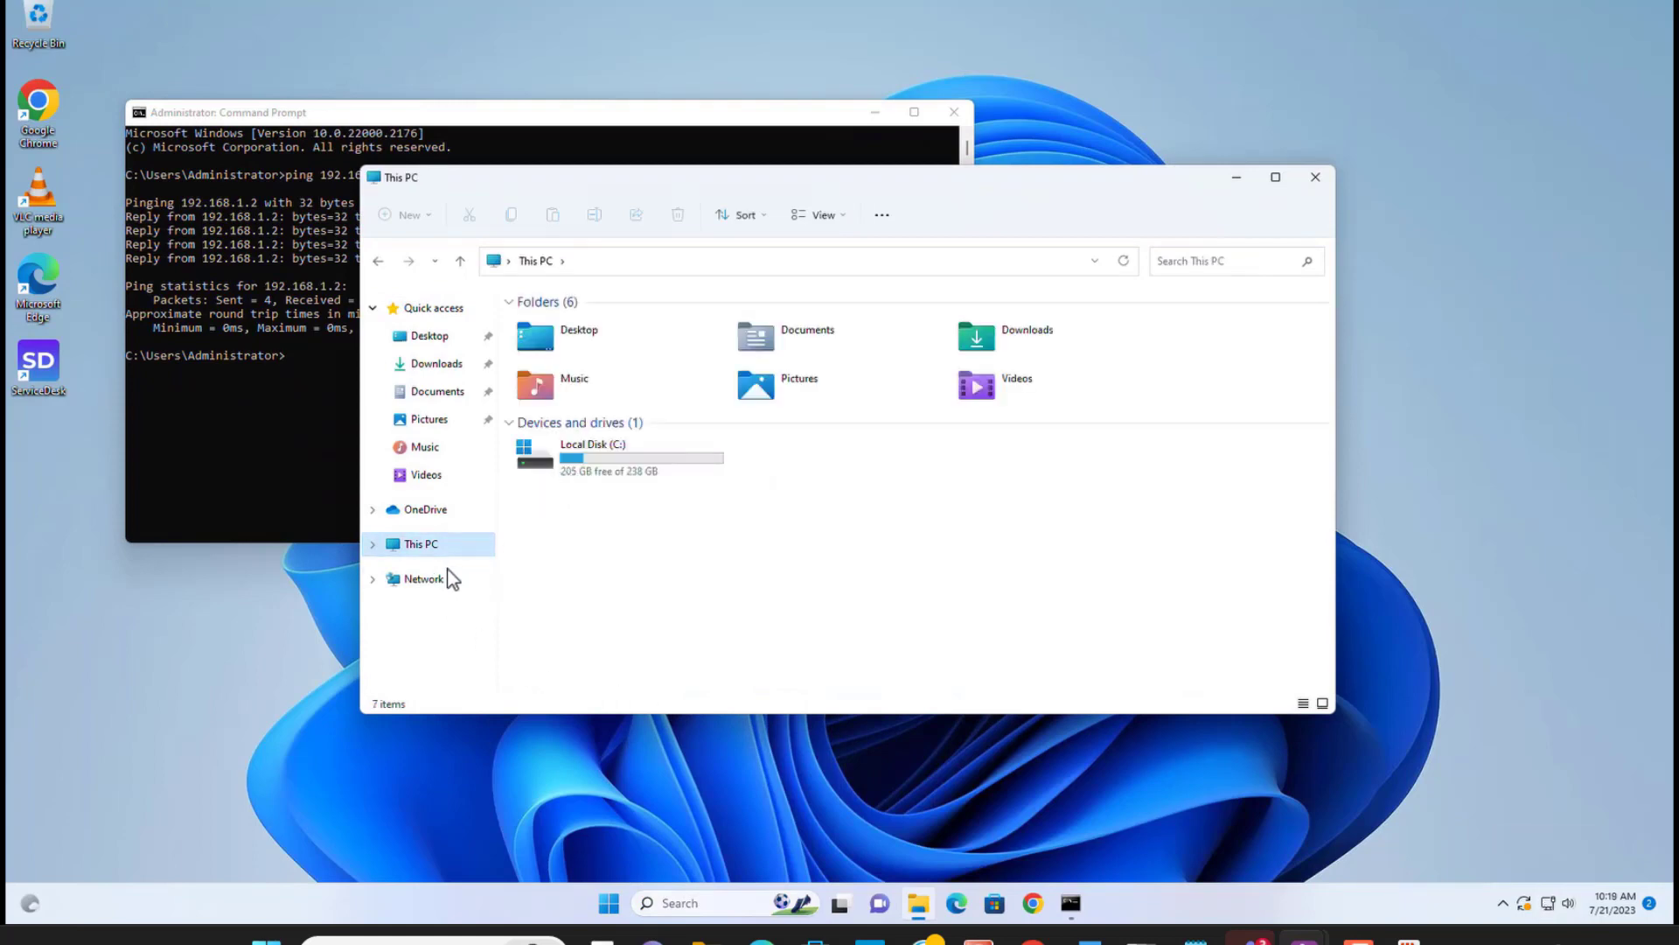
pyautogui.rightClick(418, 553)
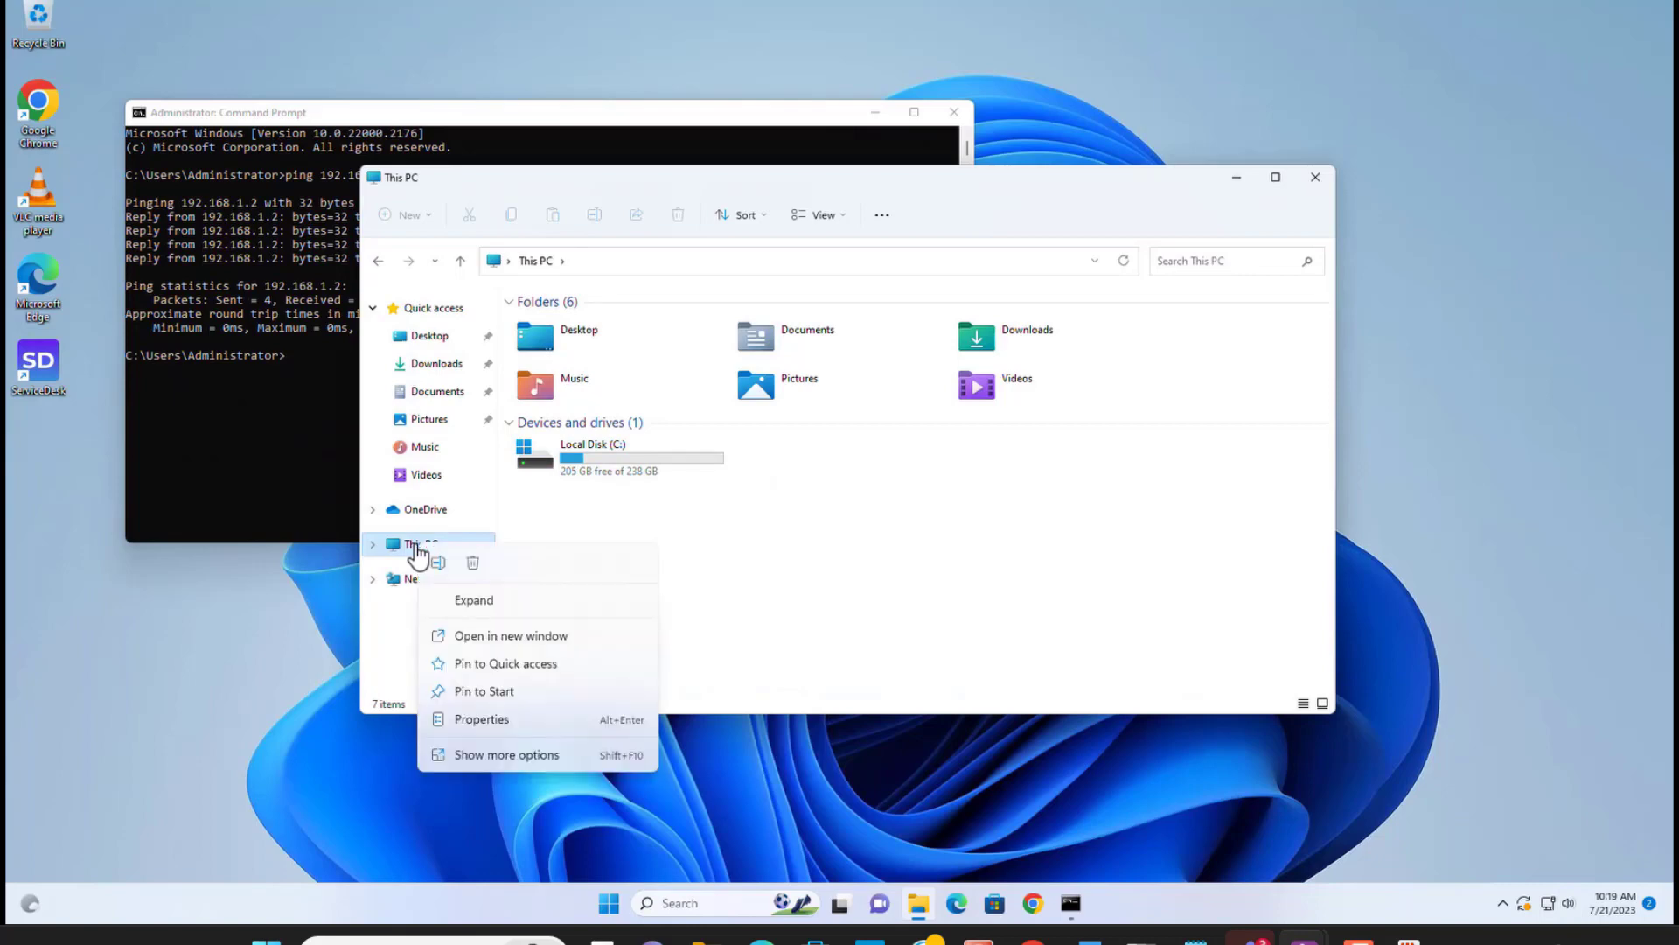
pyautogui.click(478, 722)
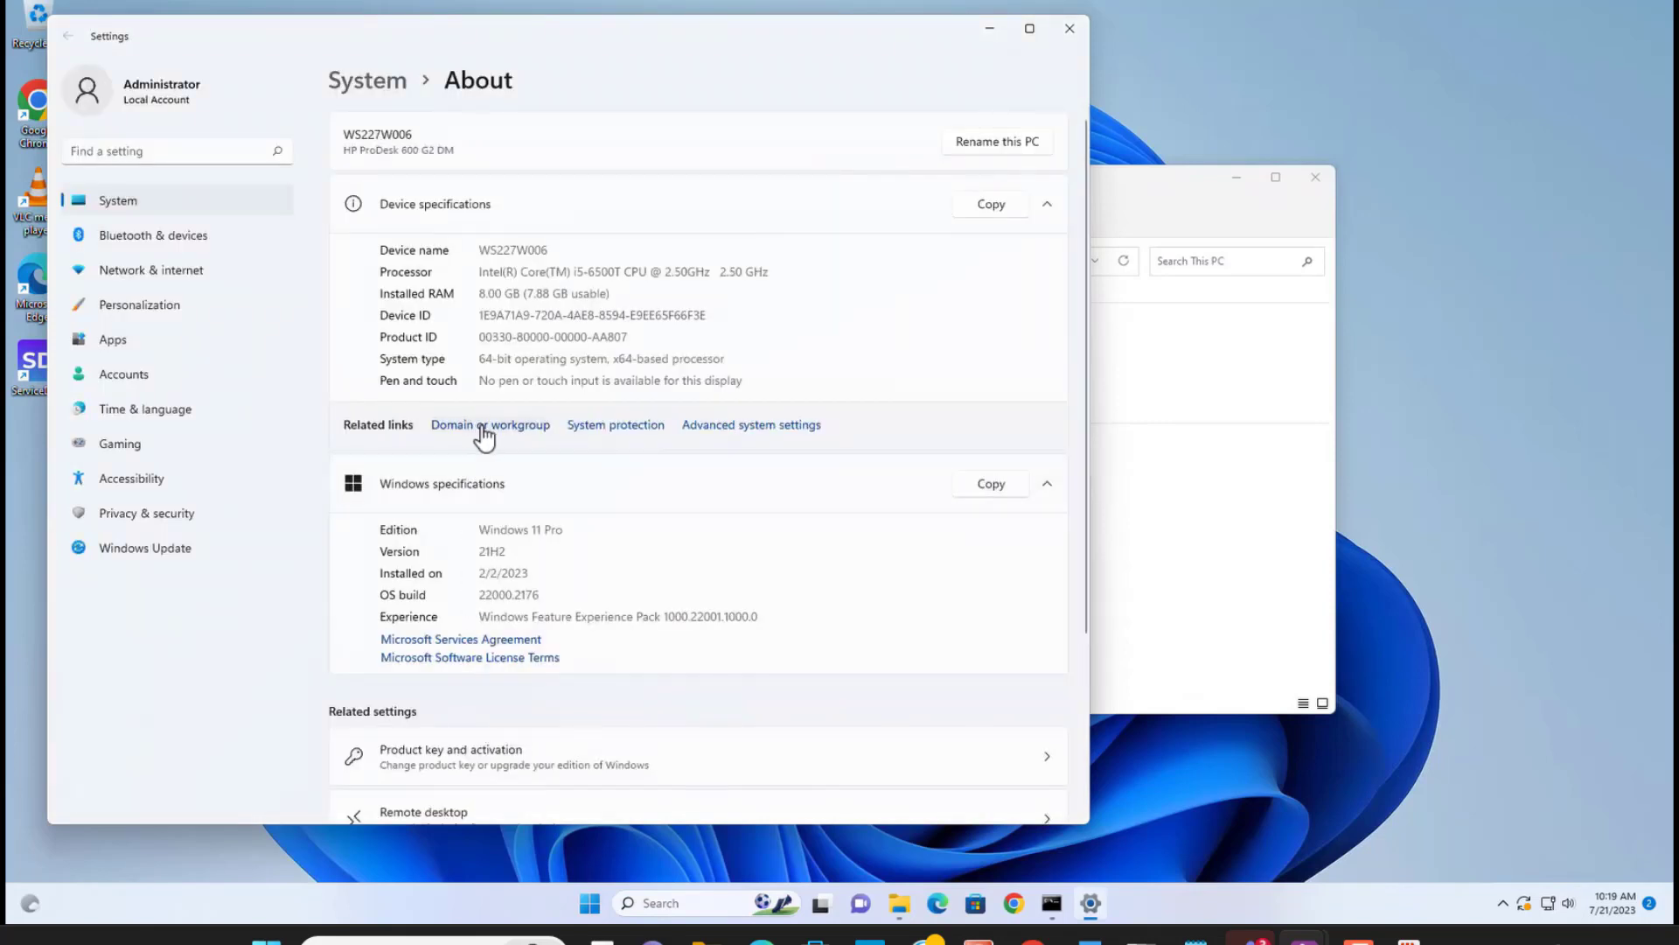
pyautogui.click(483, 427)
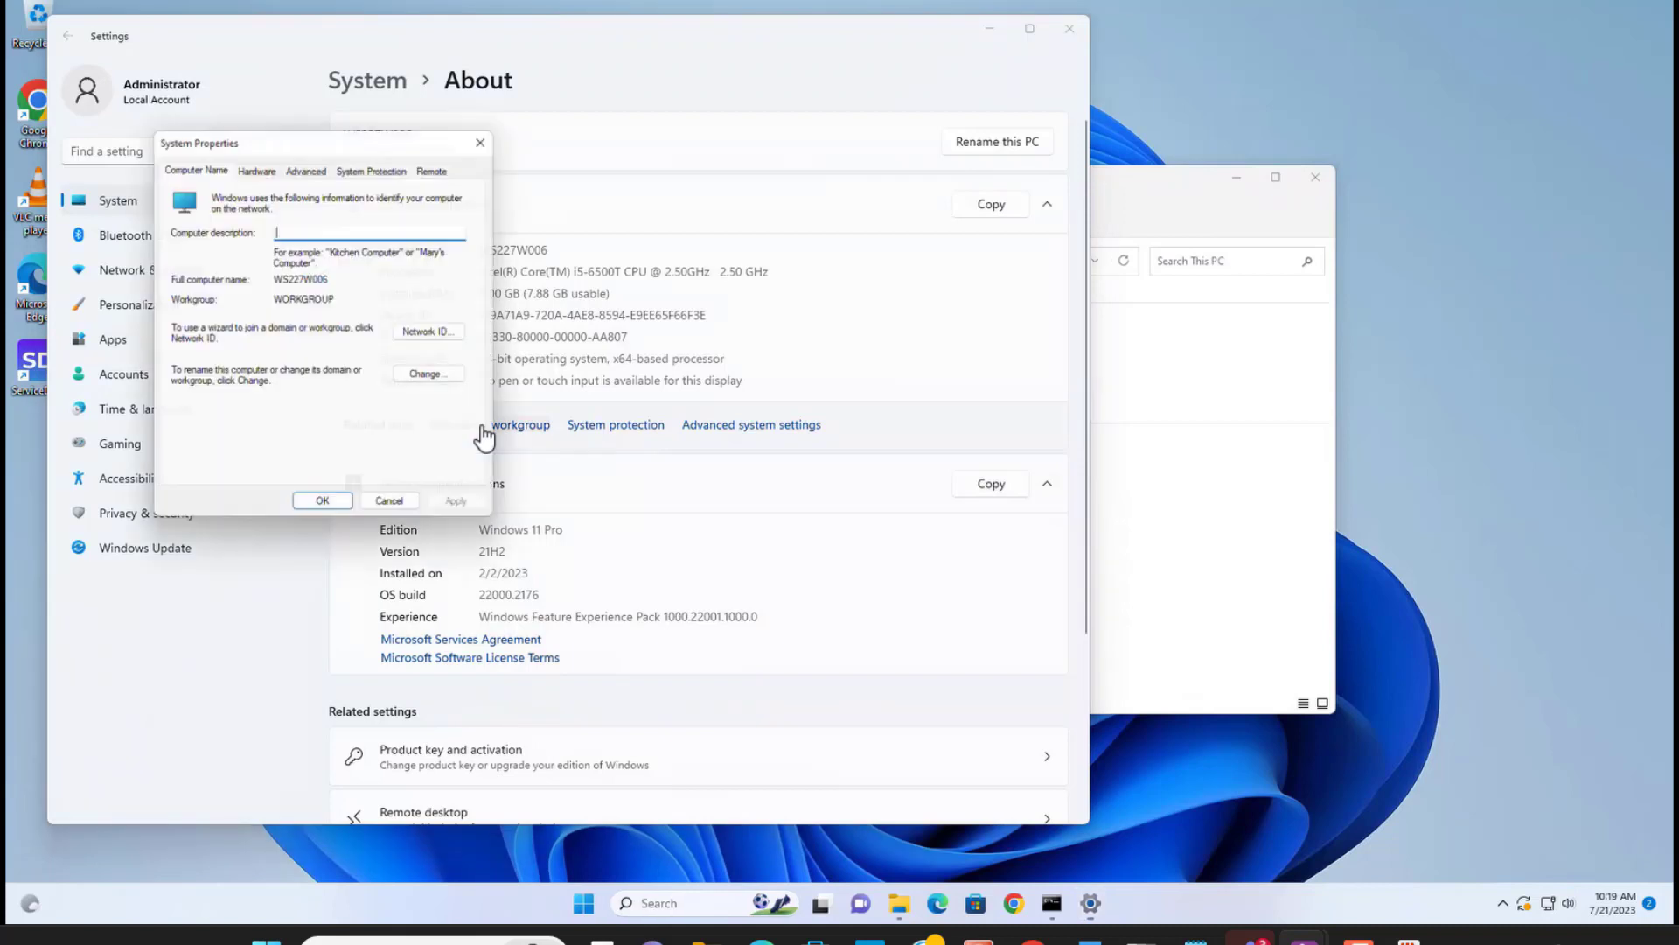
pyautogui.click(437, 378)
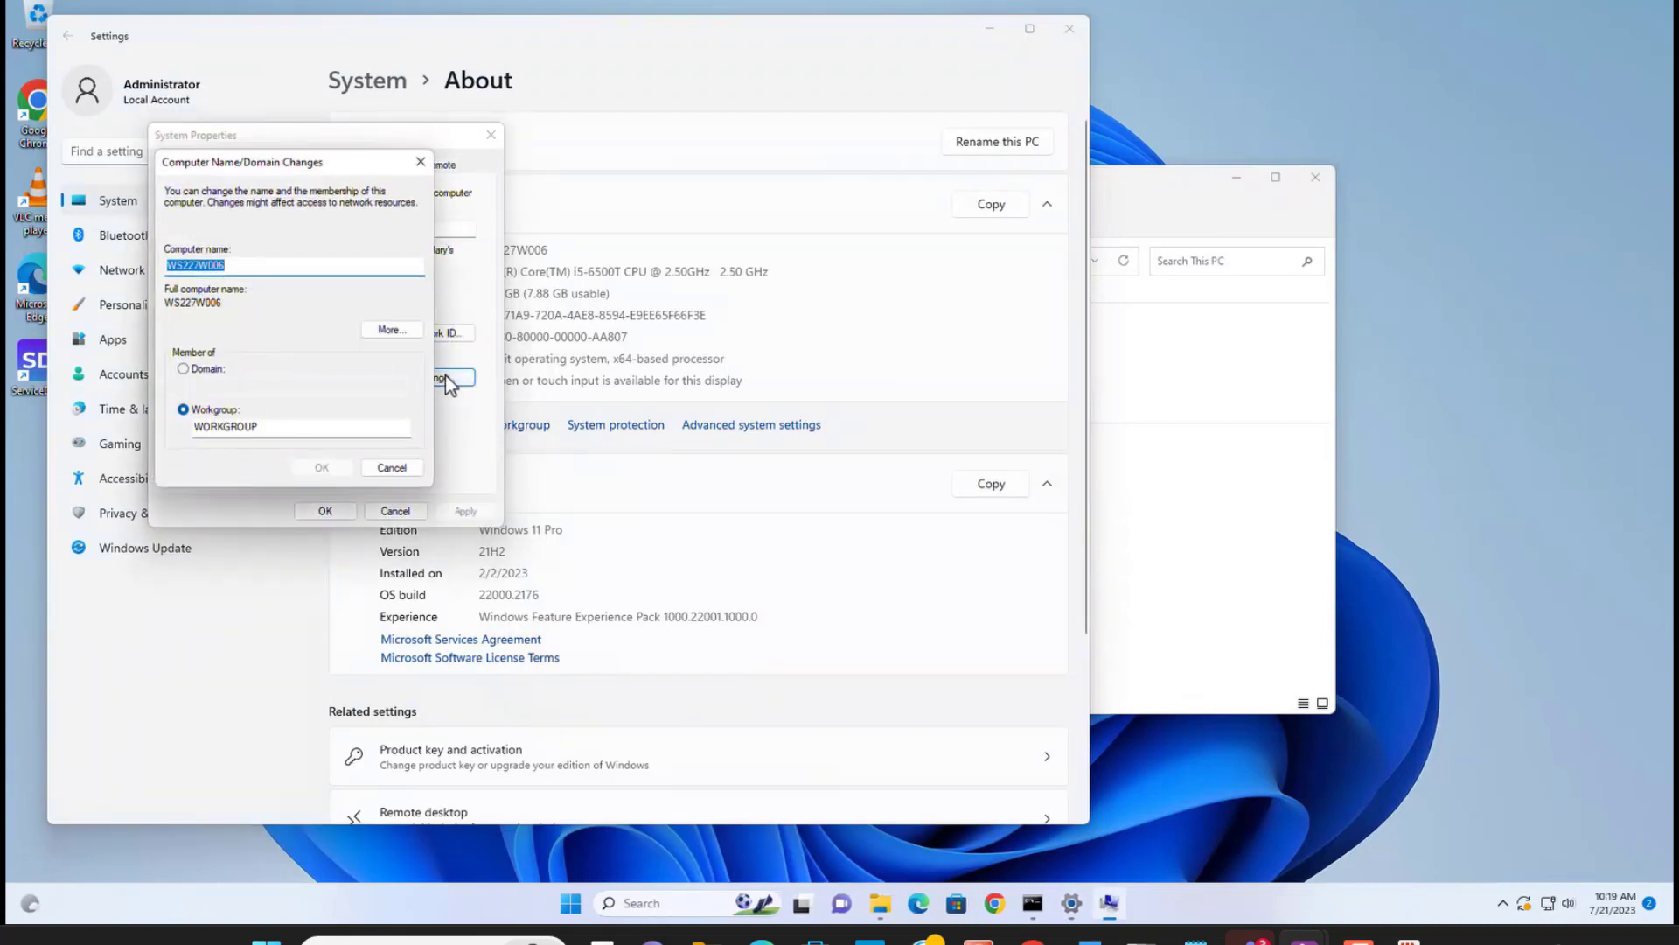
# - Switch the client's membership from workgroup to domain, enter the Active Directory domain name, and submit the change
pyautogui.click(183, 370)
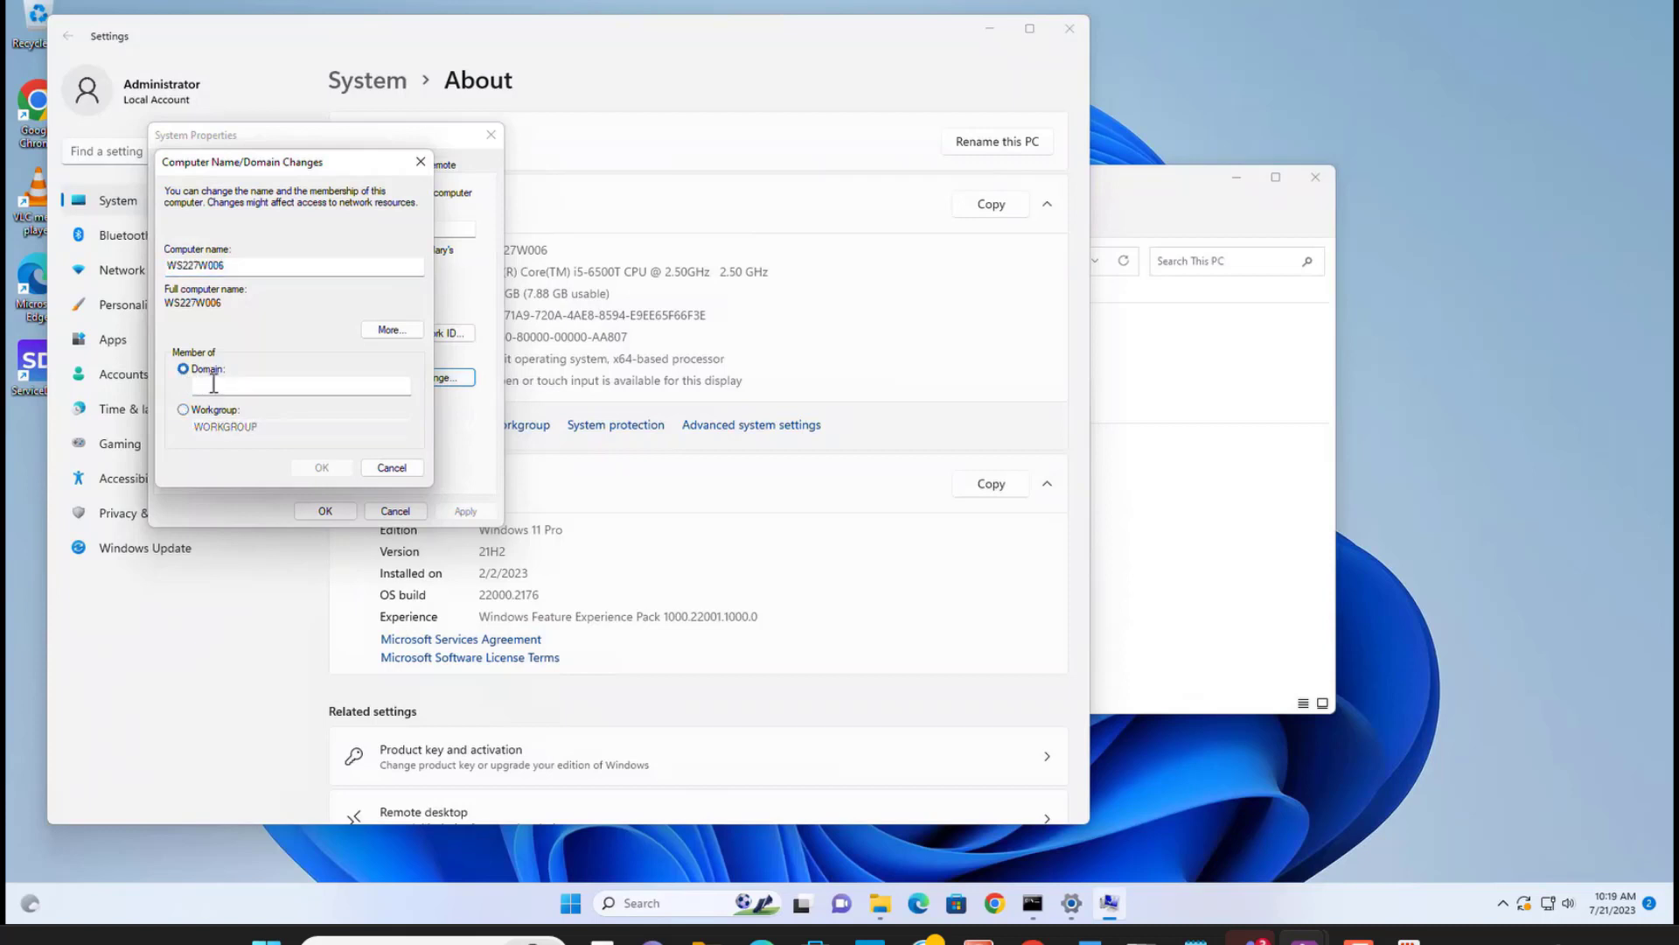
pyautogui.click(216, 385)
pyautogui.write('andrew')
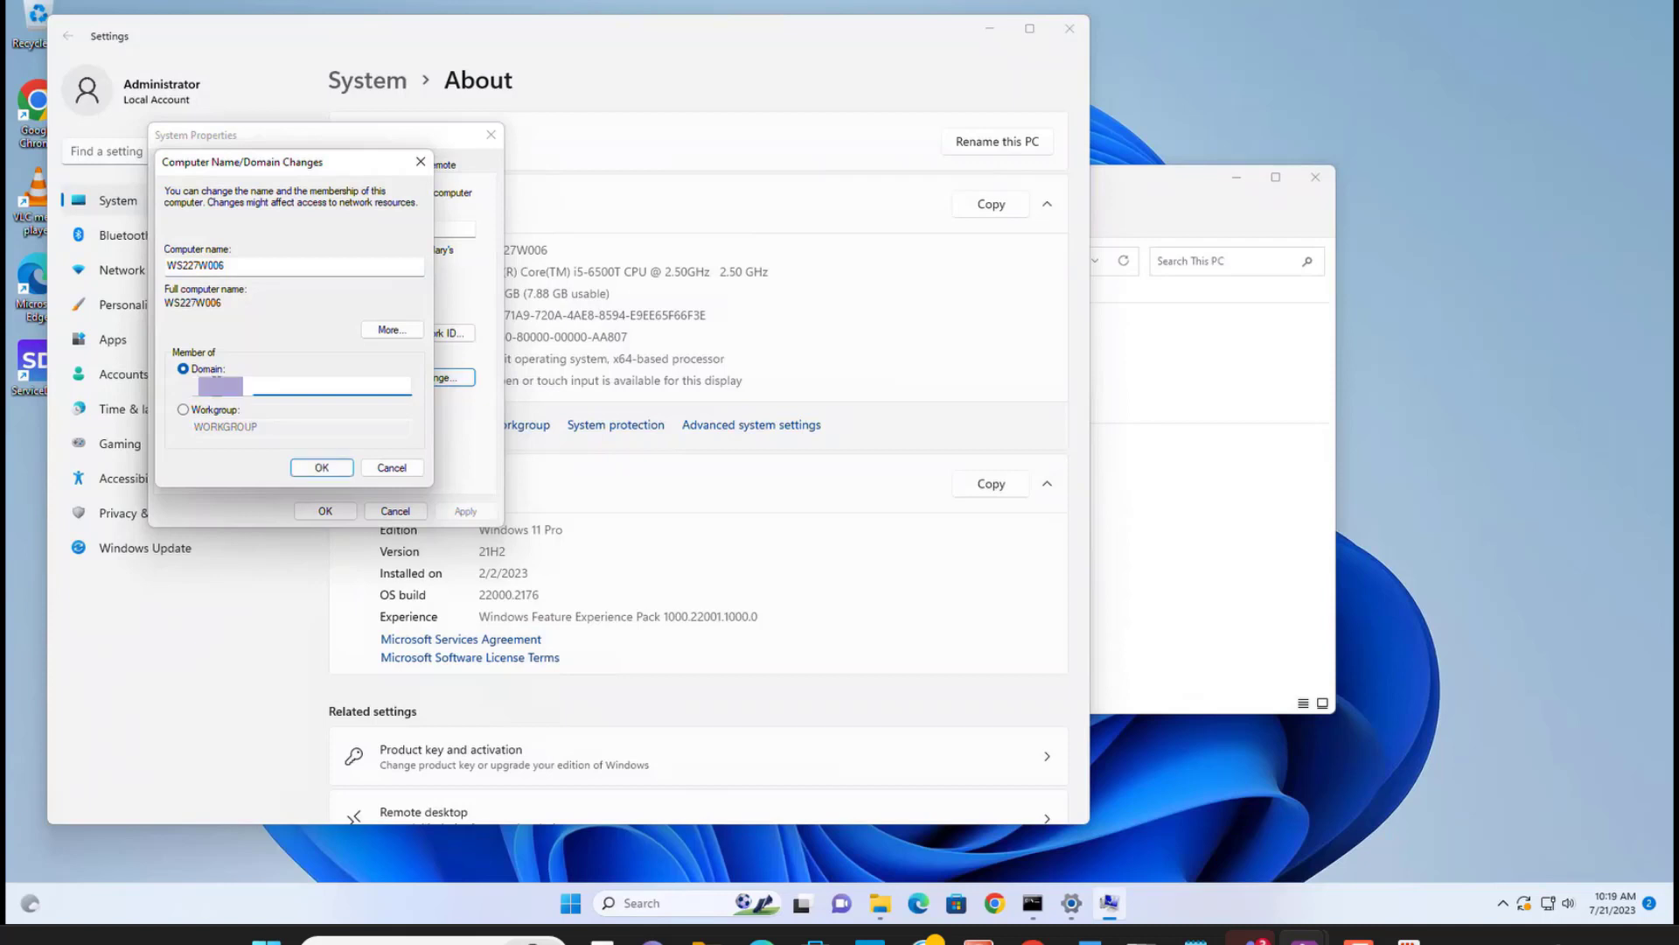
pyautogui.write('om.com')
pyautogui.click(323, 468)
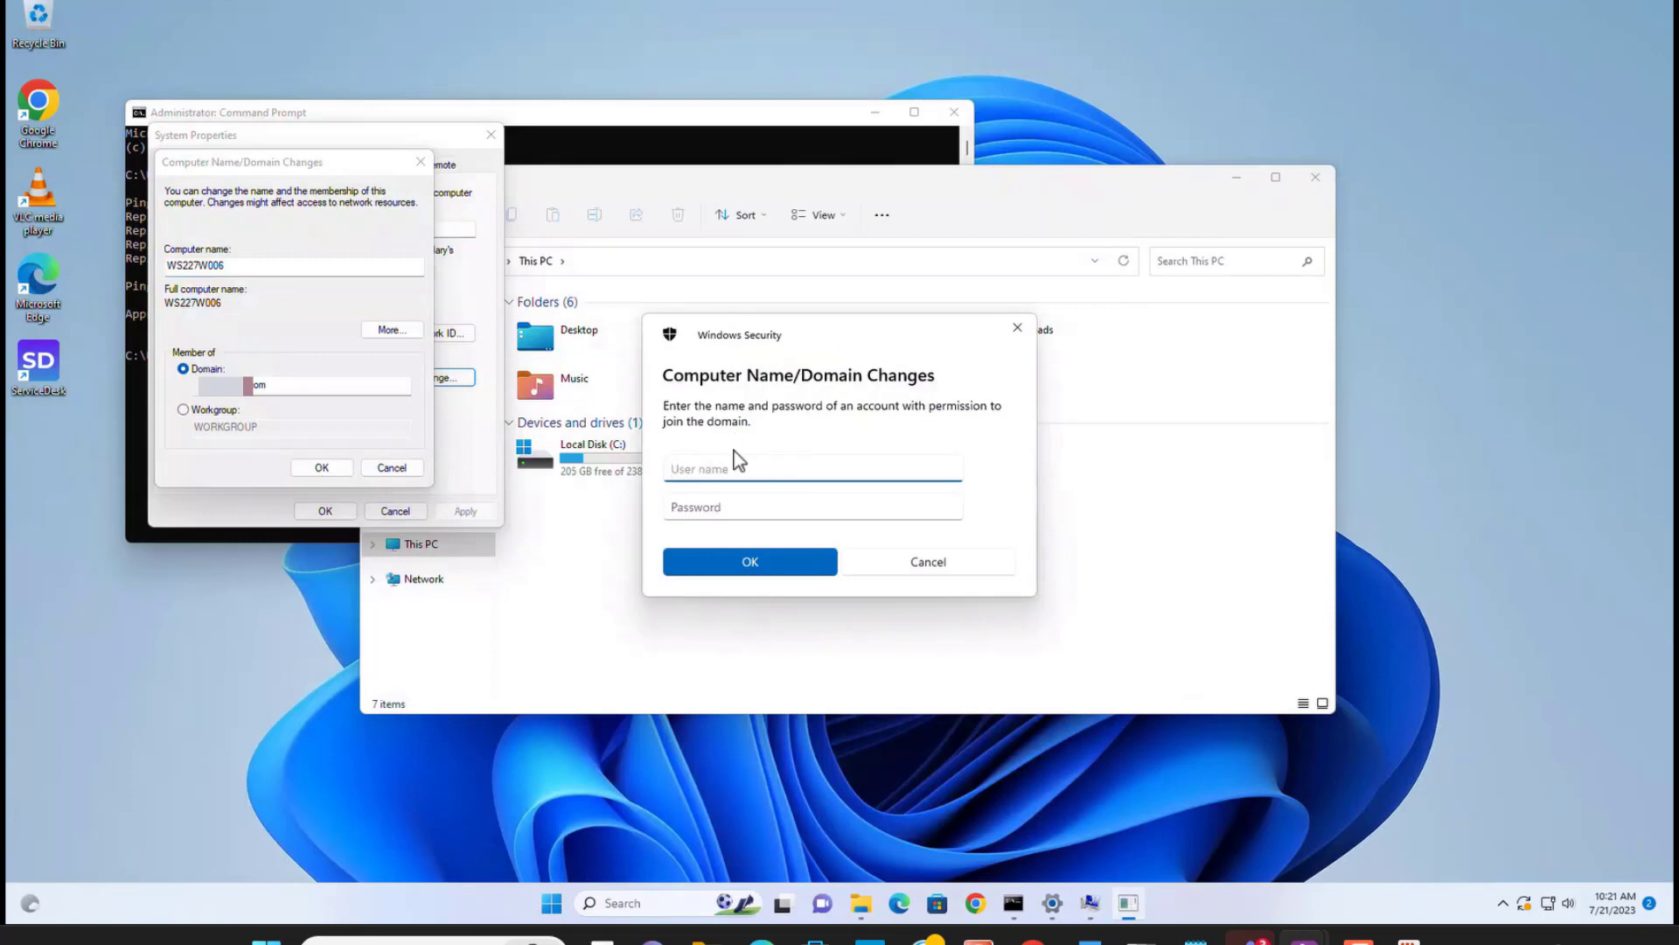
# - Authorize the domain join with the Administrator user name and the account password
pyautogui.write('Administrator')
pyautogui.press('Tab')
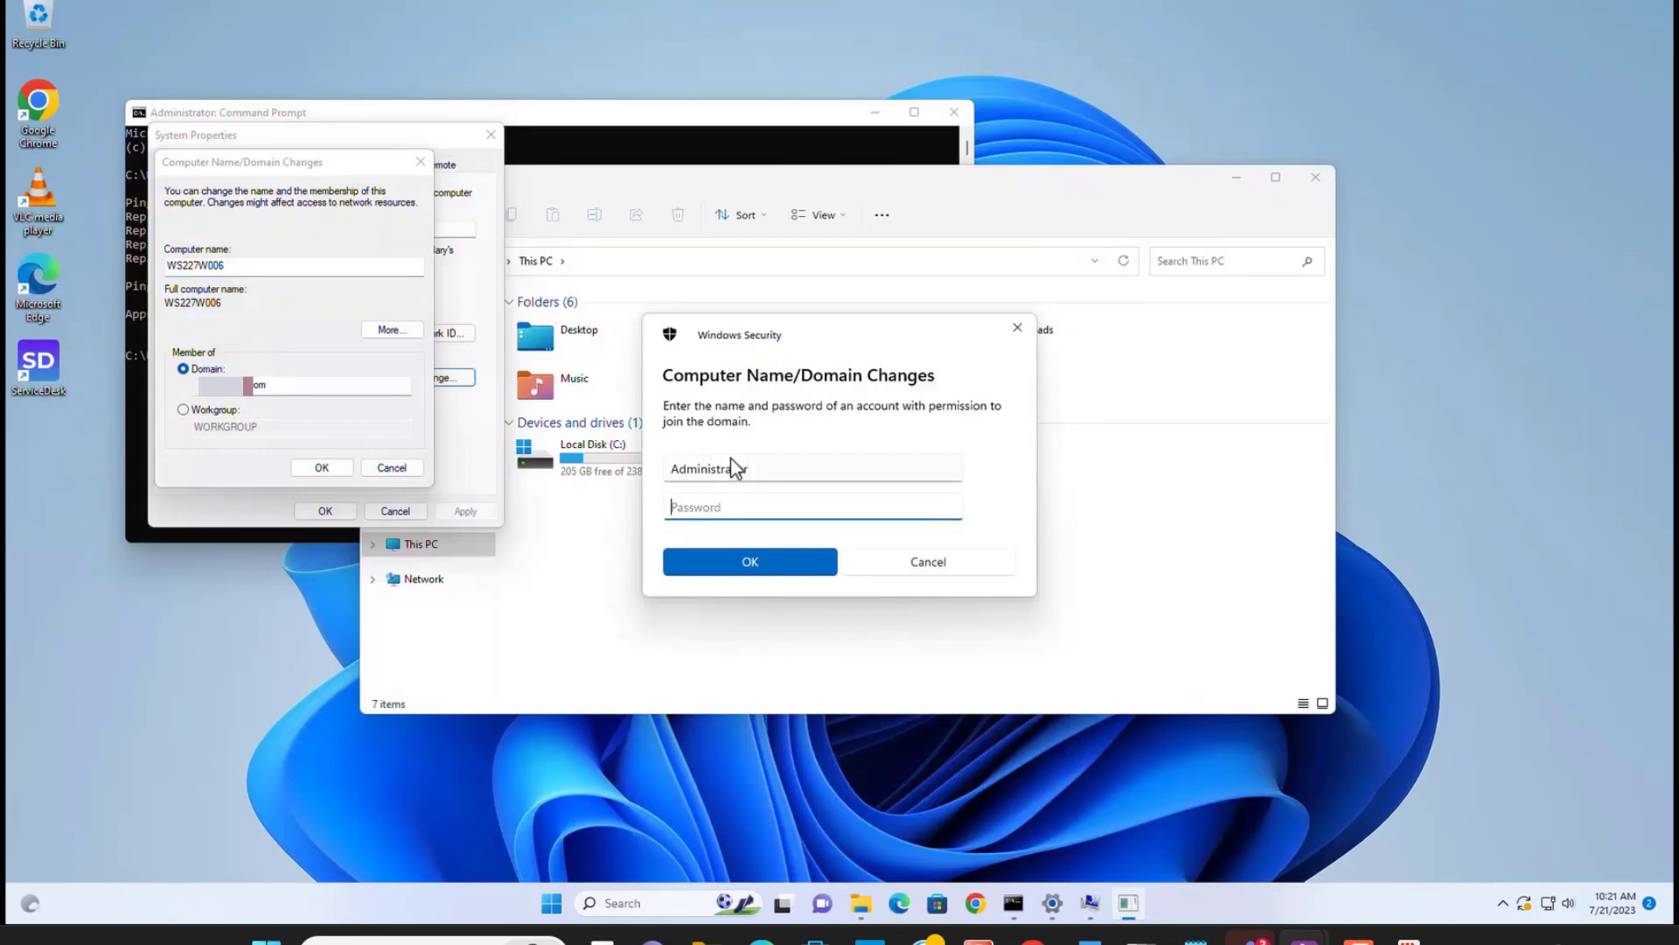
pyautogui.write('••••••••••••')
pyautogui.click(752, 566)
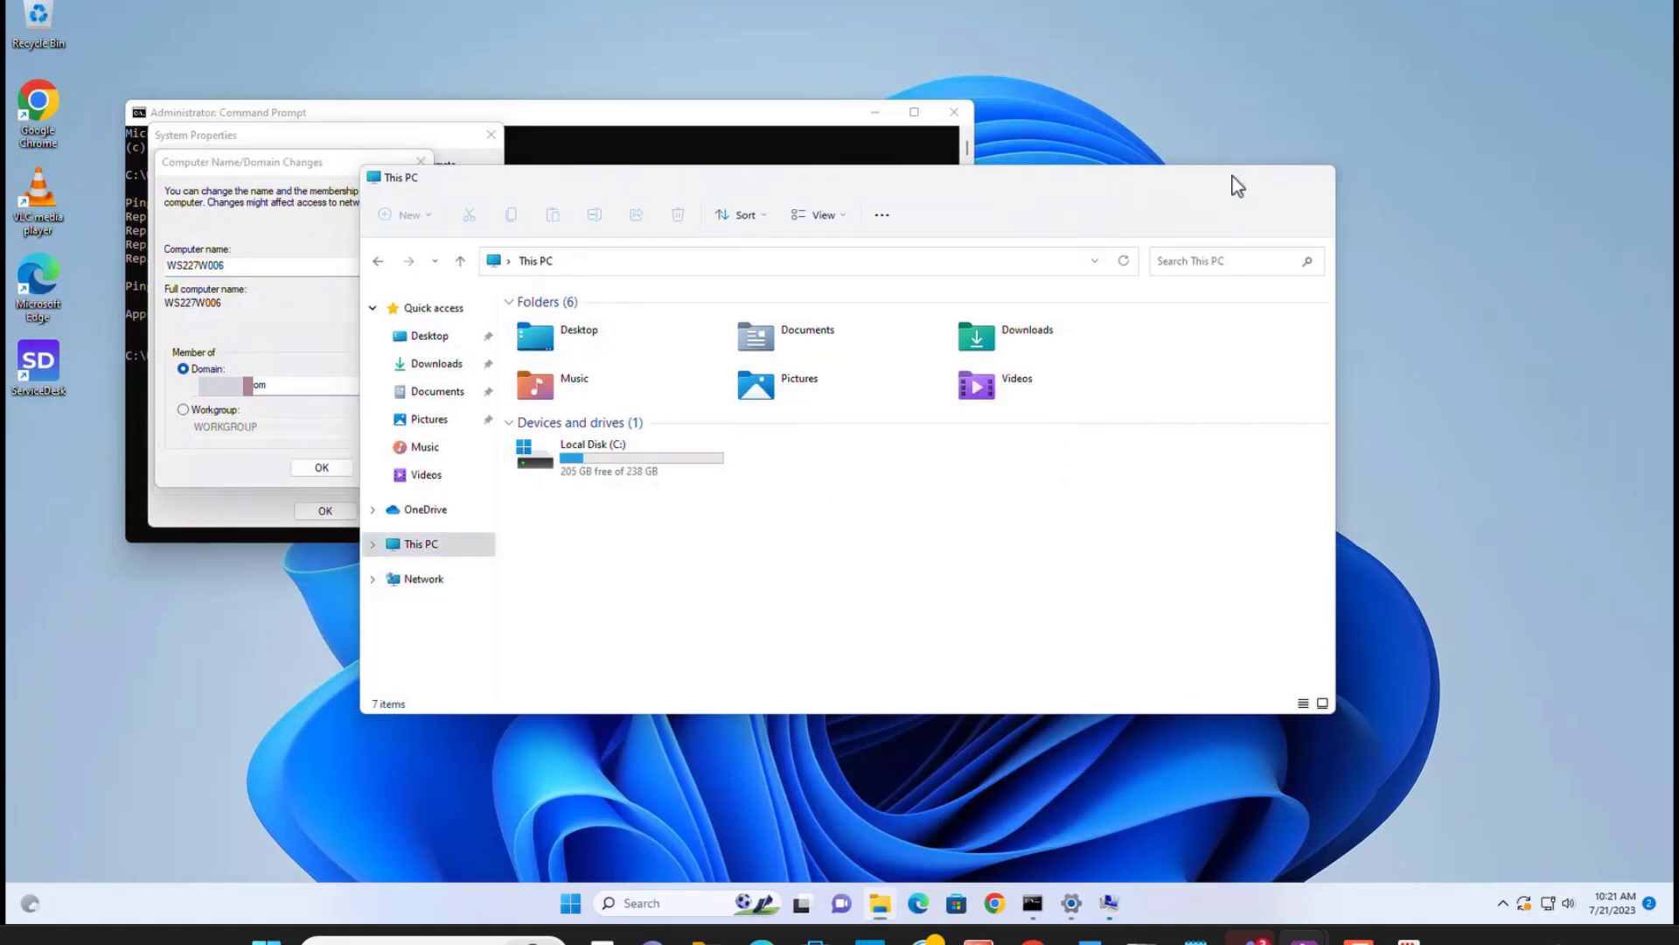
# - Acknowledge the domain welcome and restart notices, and restart the Windows 11 client without installing updates
pyautogui.click(1235, 181)
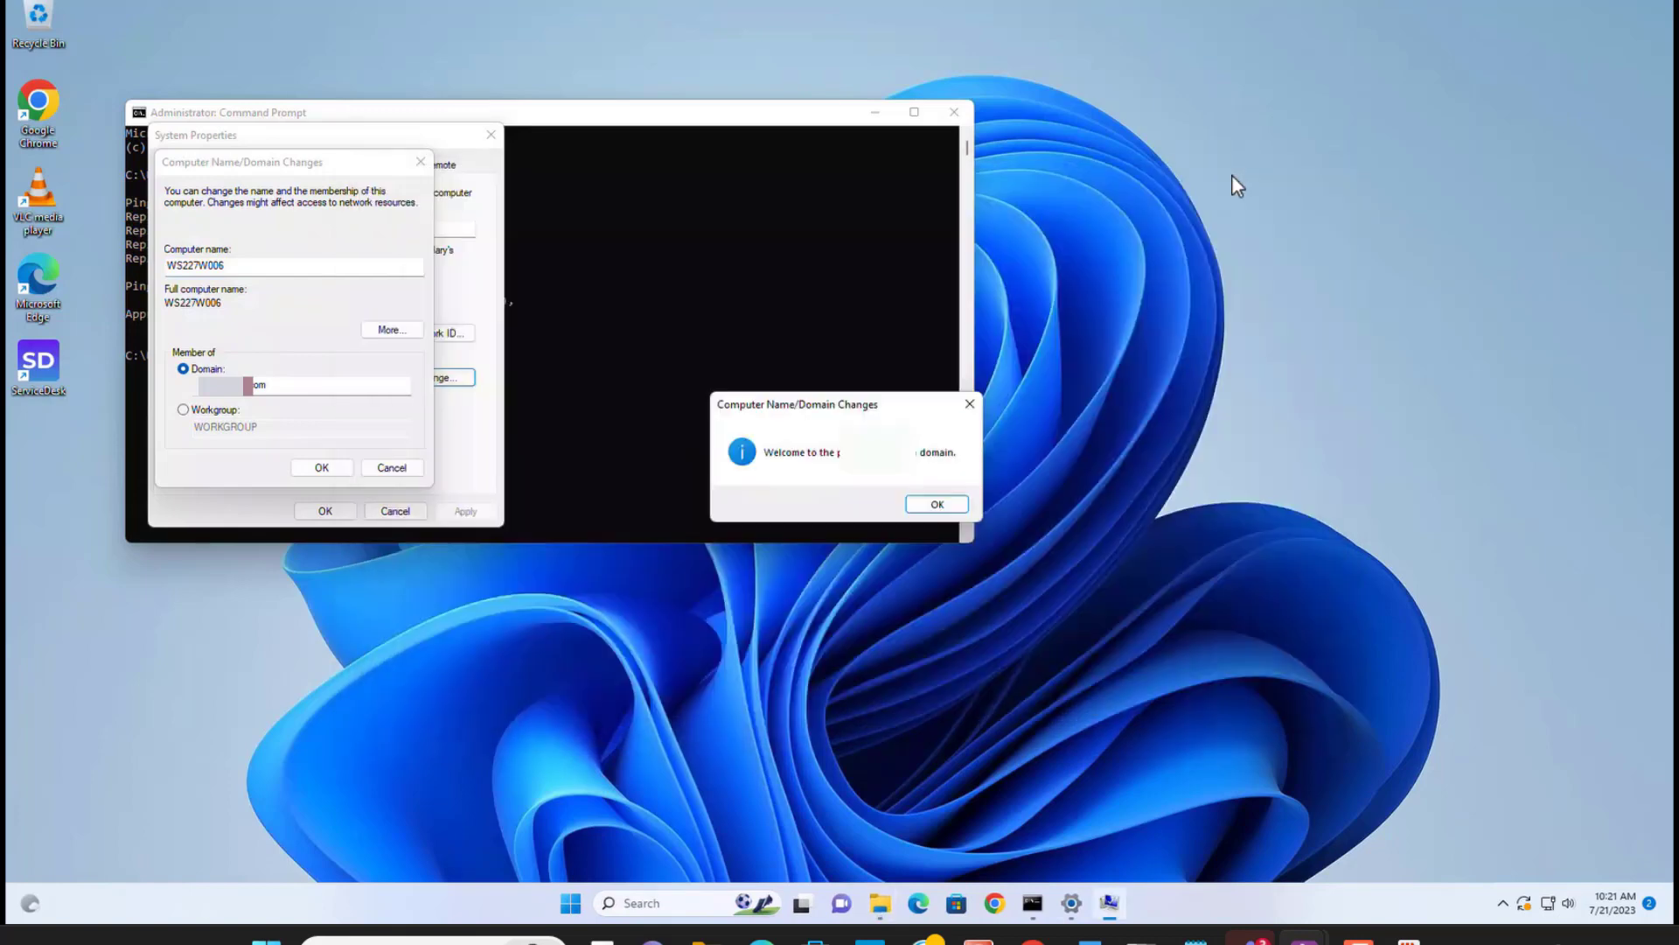
pyautogui.click(941, 502)
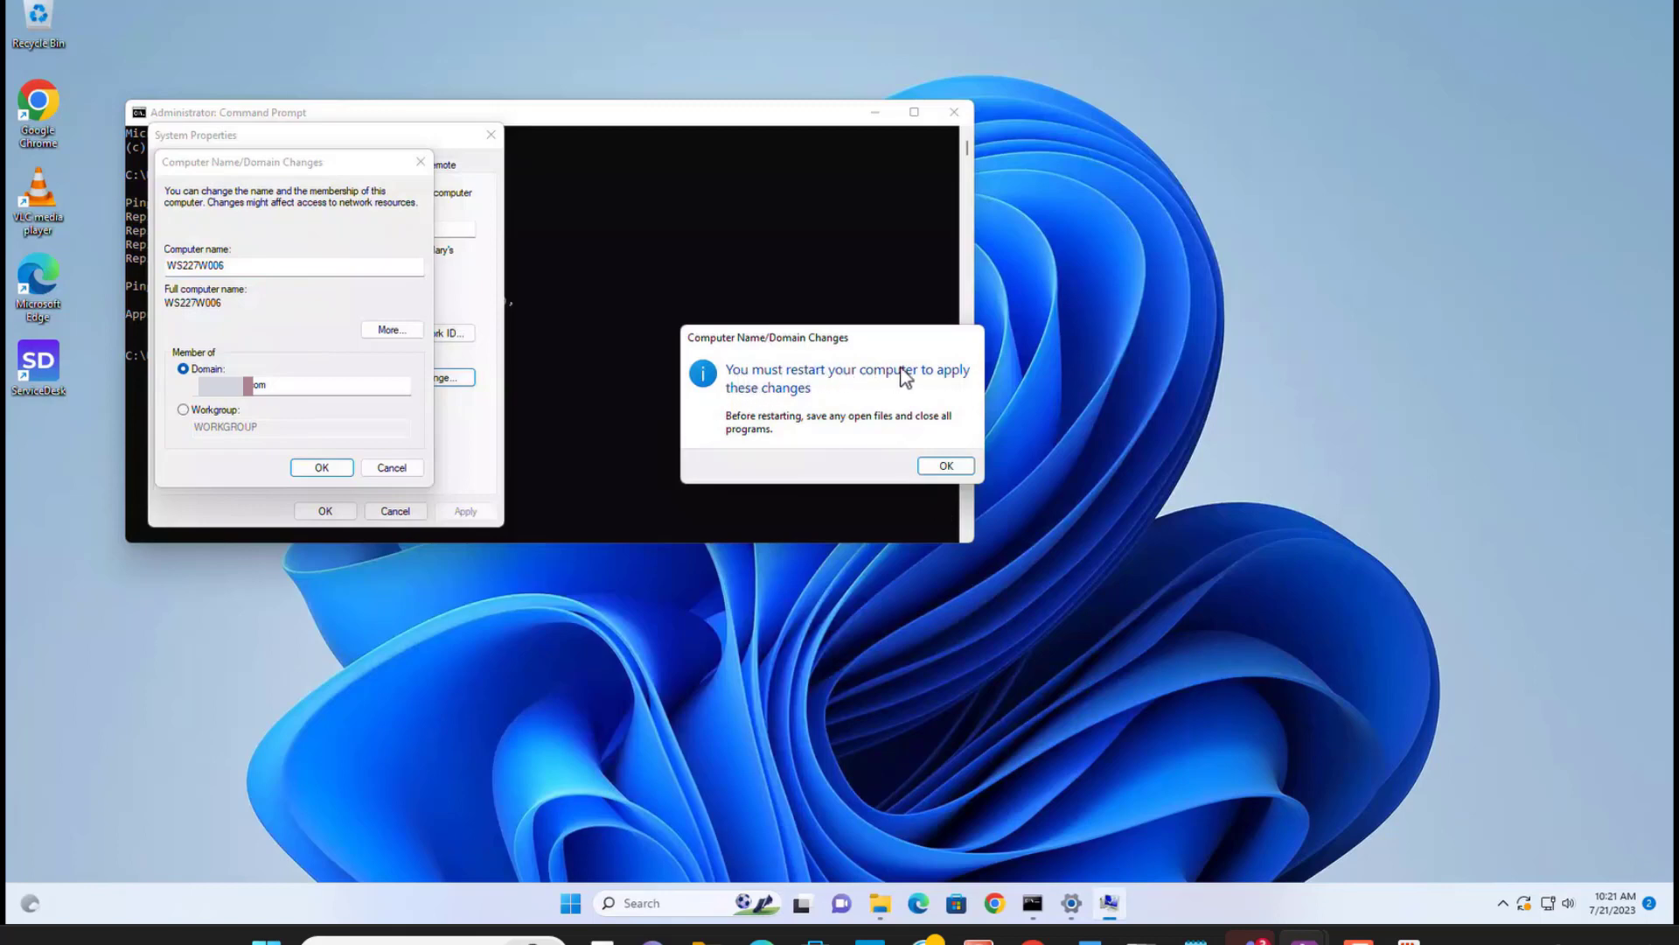
pyautogui.click(948, 470)
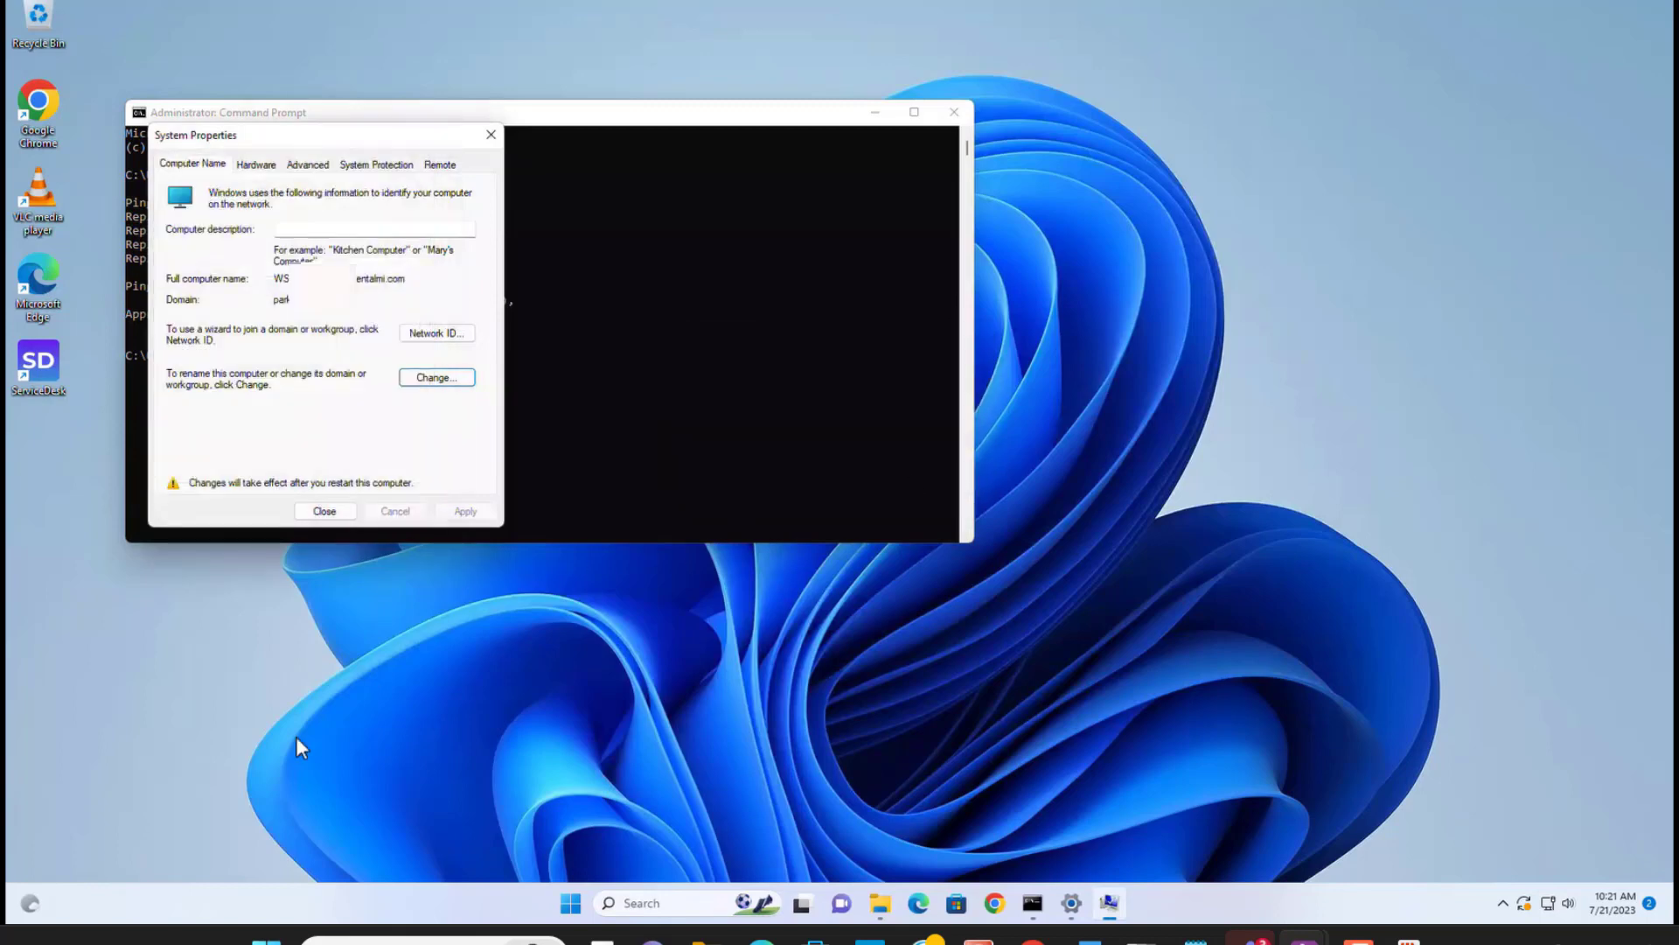
pyautogui.click(570, 904)
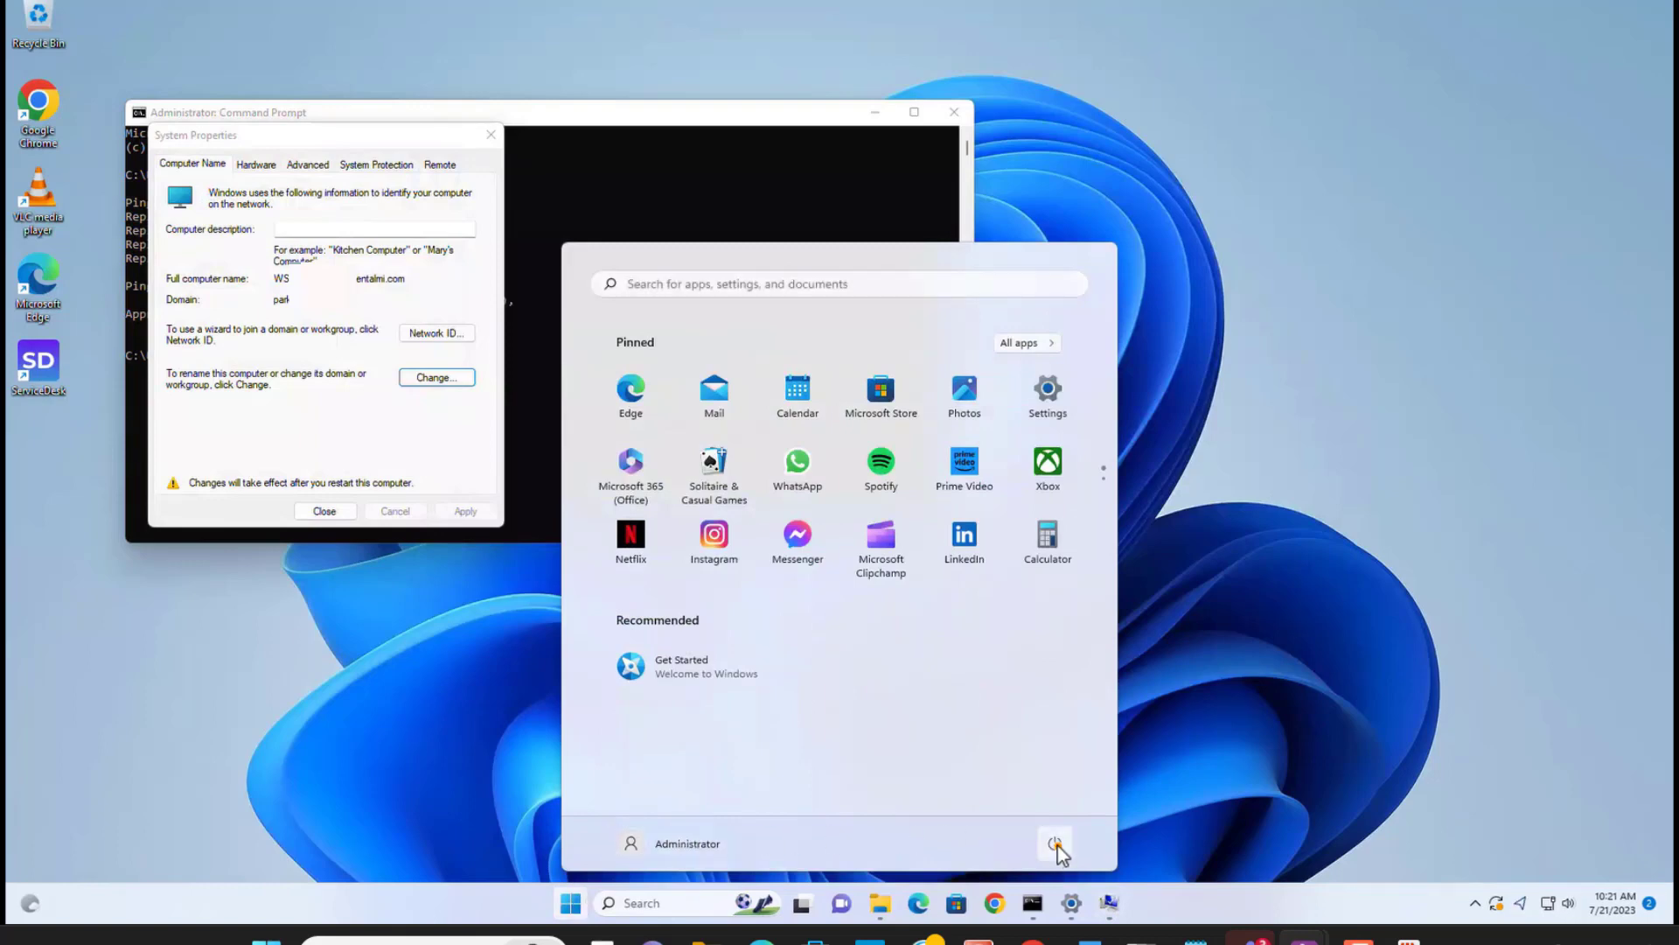
pyautogui.click(1056, 845)
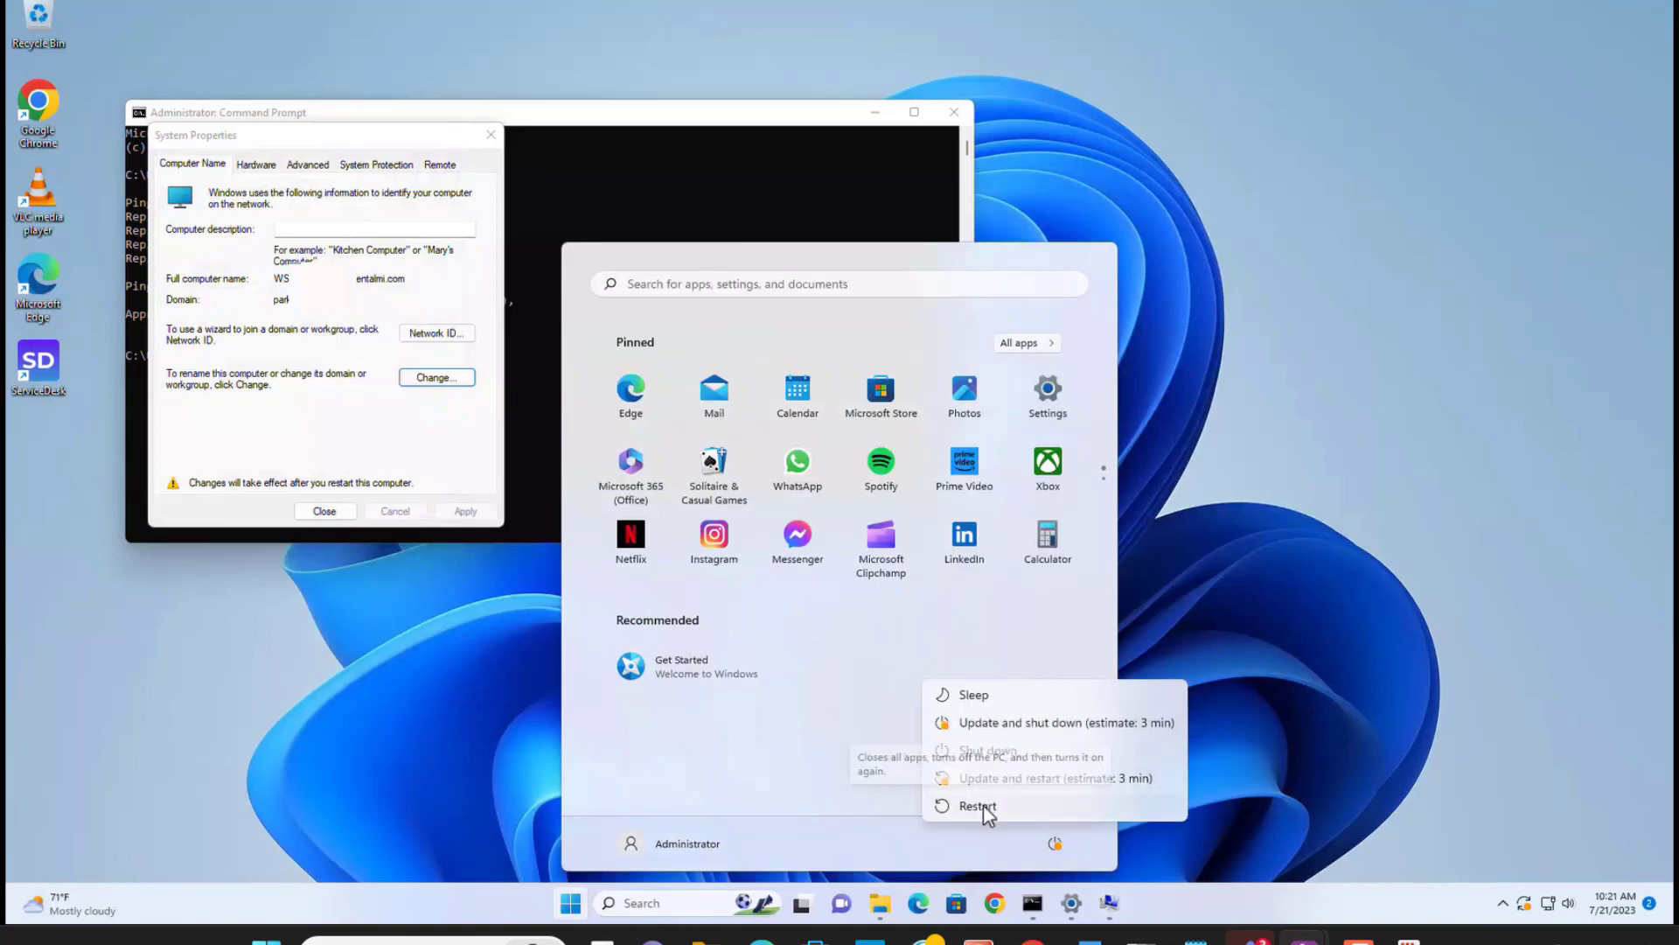
pyautogui.click(978, 807)
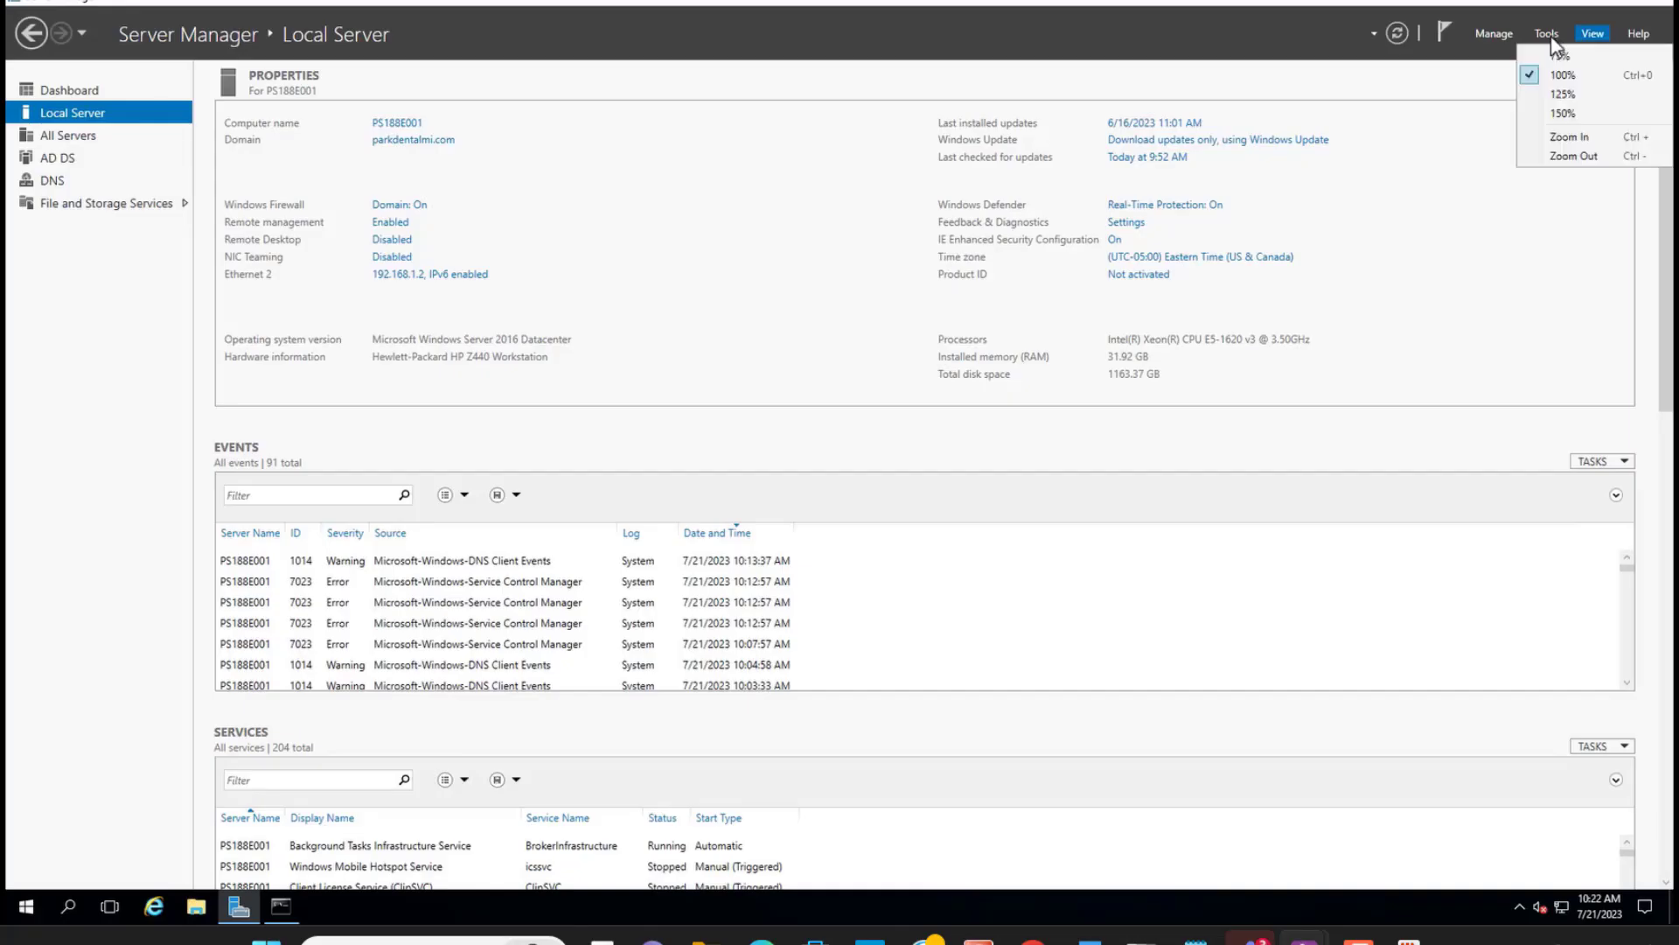
# - On the domain controller, open Active Directory Users and Computers from Server Manager, maximize it and expand the domain
pyautogui.click(1547, 35)
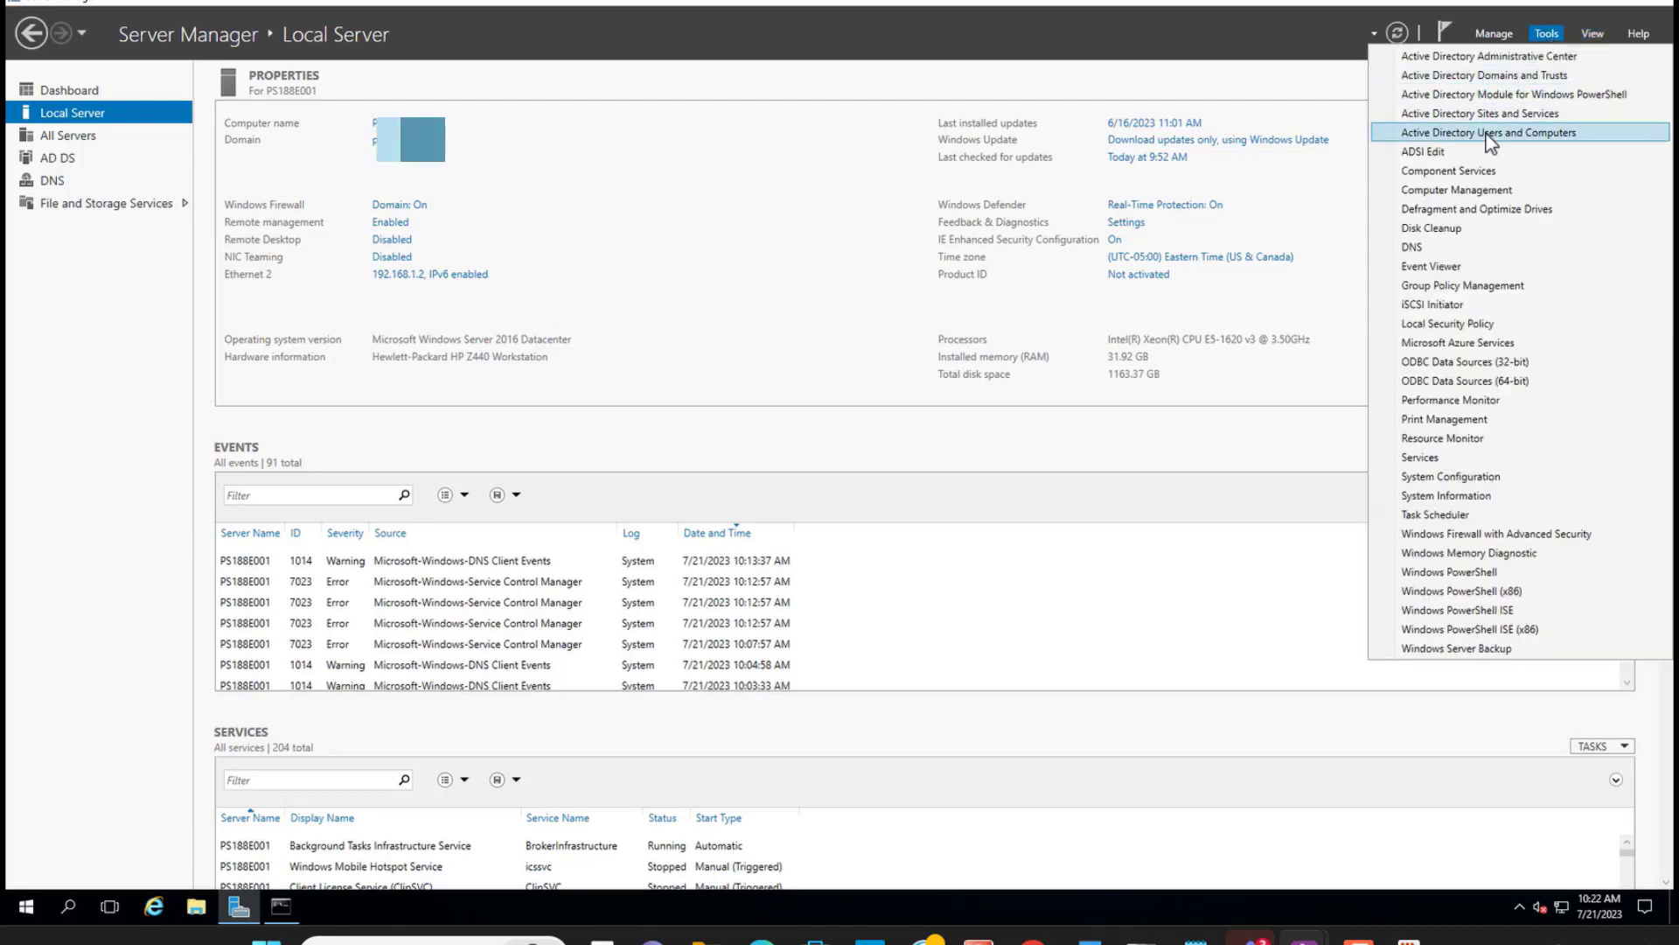
pyautogui.click(1491, 136)
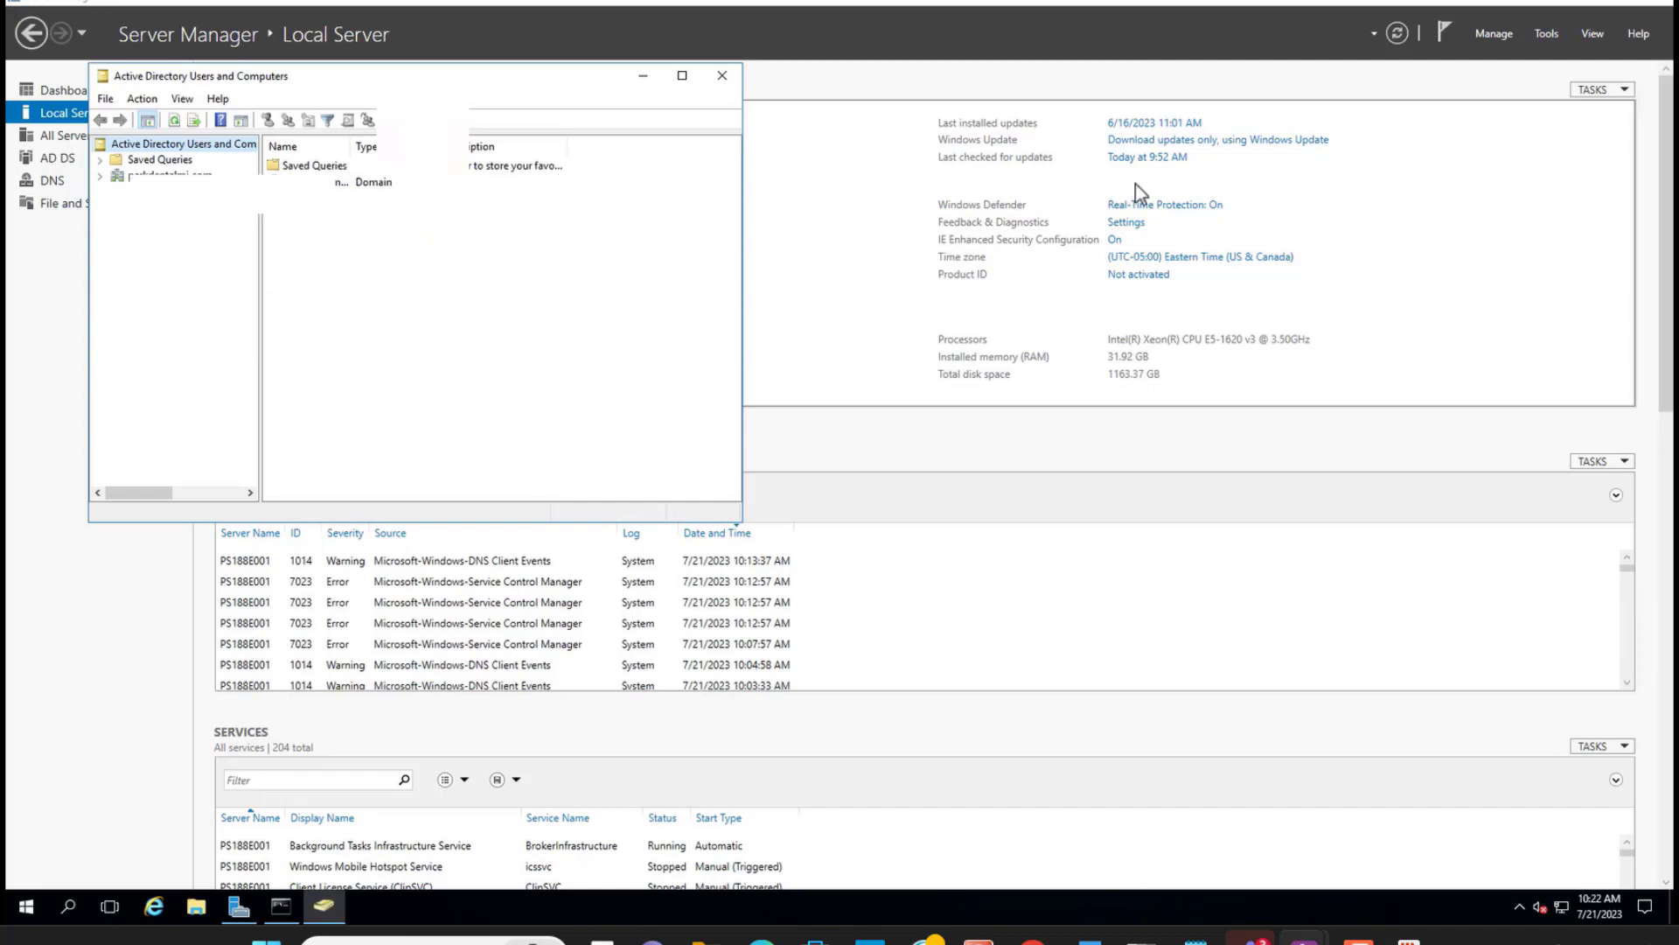
pyautogui.click(683, 77)
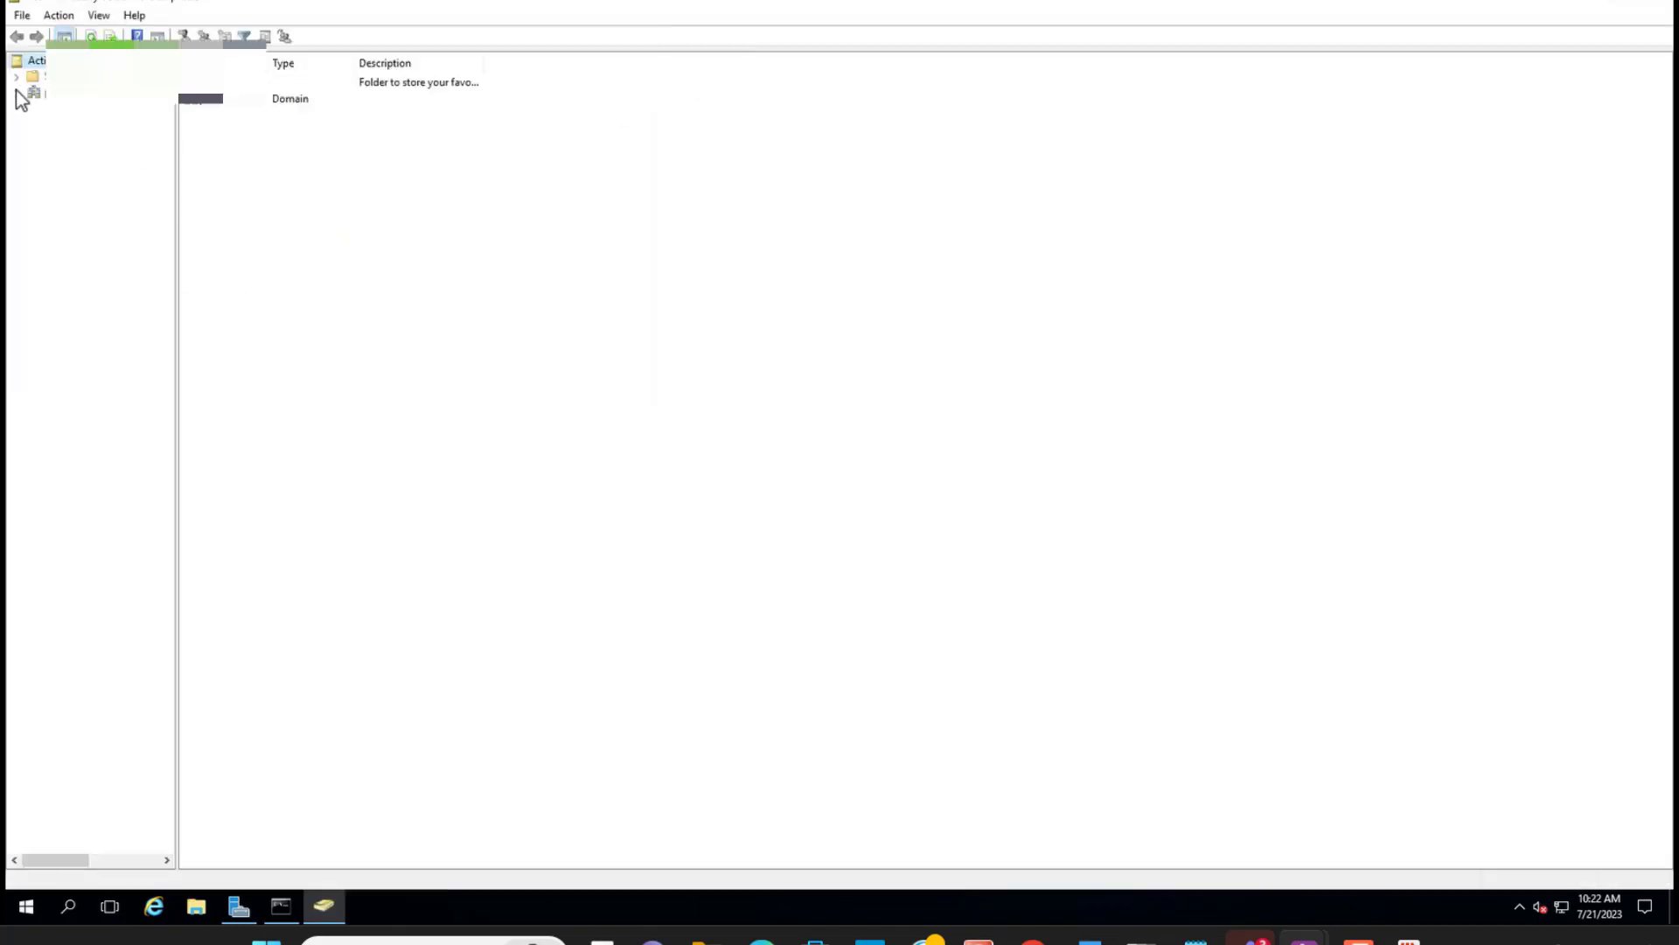
pyautogui.click(16, 93)
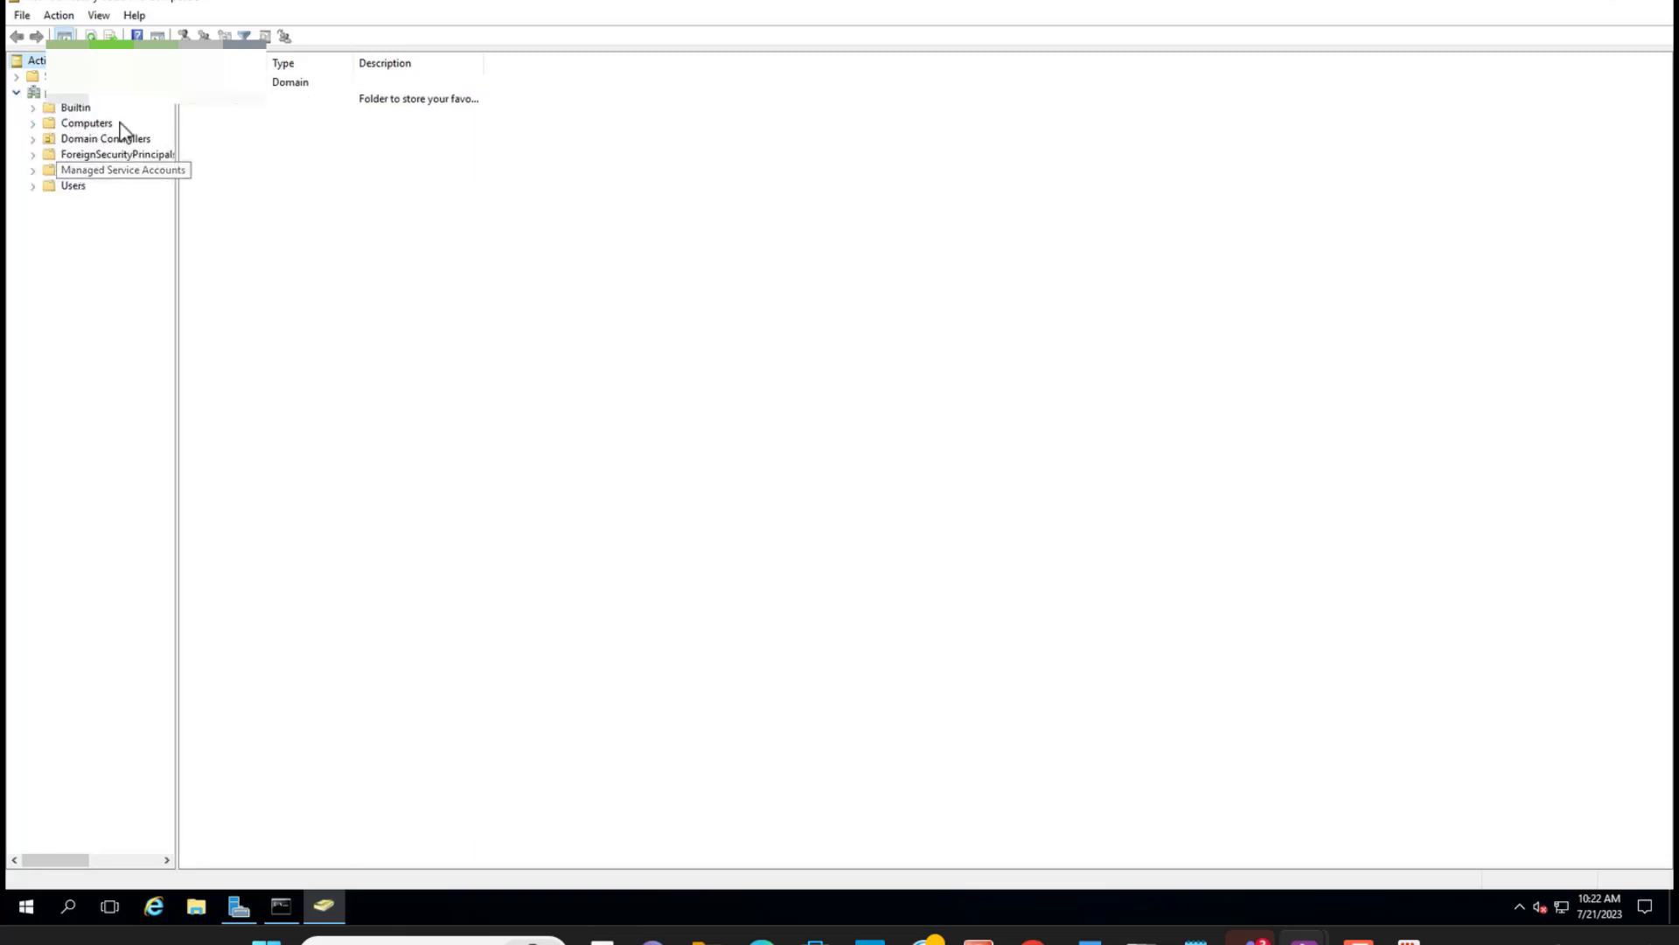
# - Create an organizational unit named Resources directly under the domain
pyautogui.rightClick(69, 93)
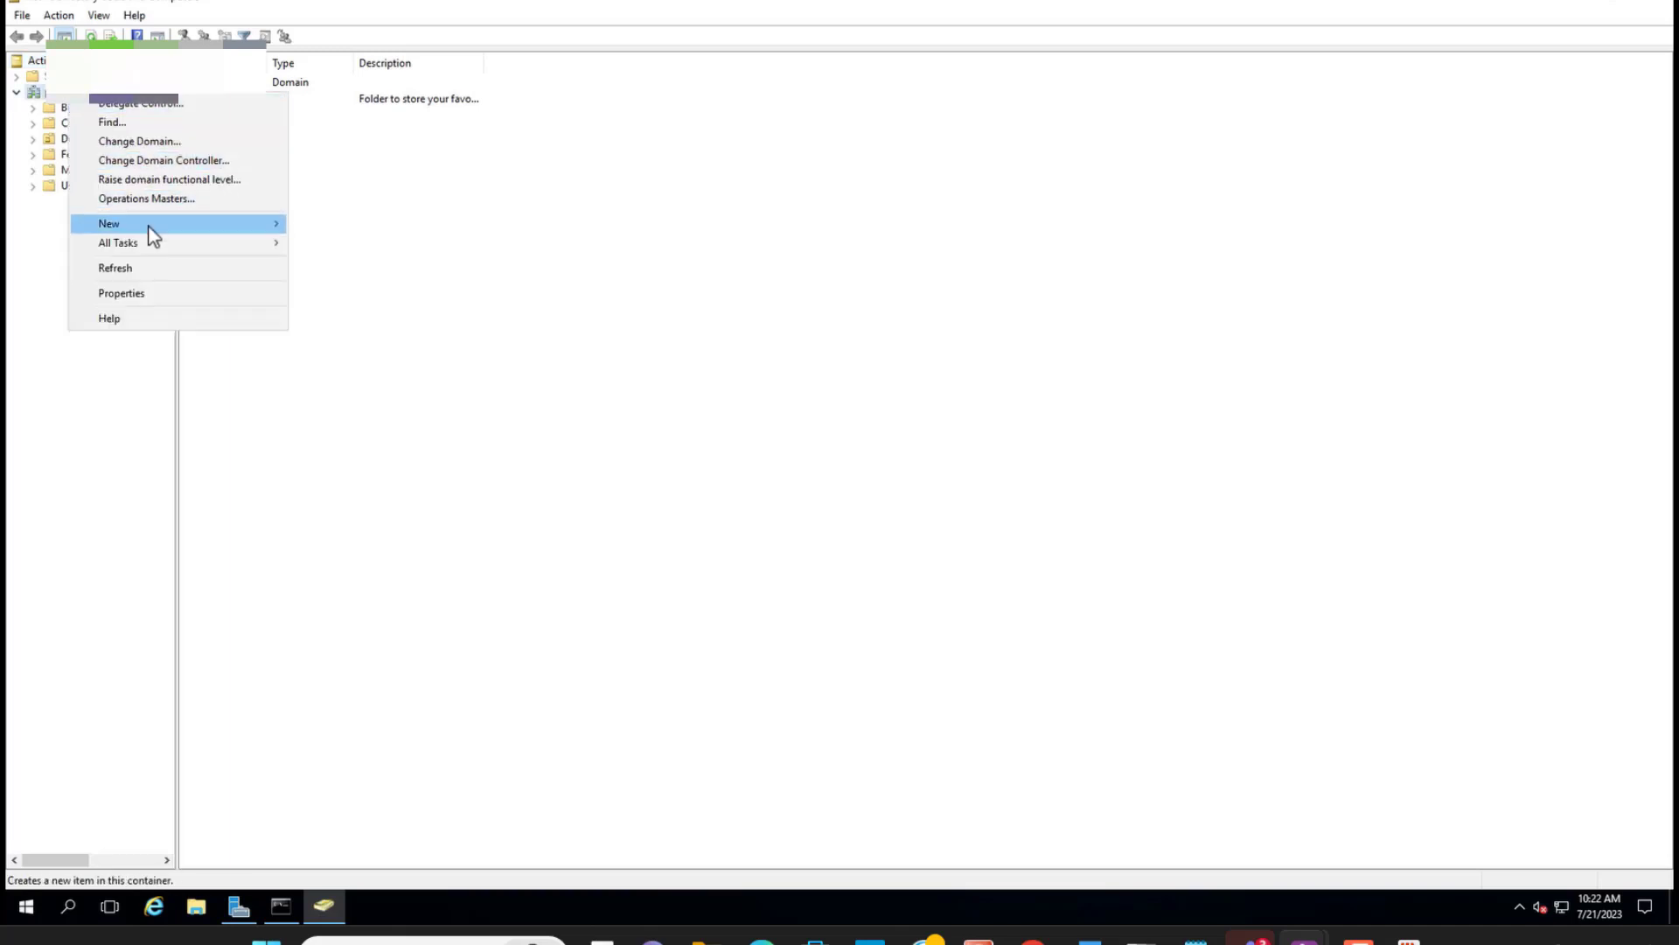
pyautogui.moveTo(148, 225)
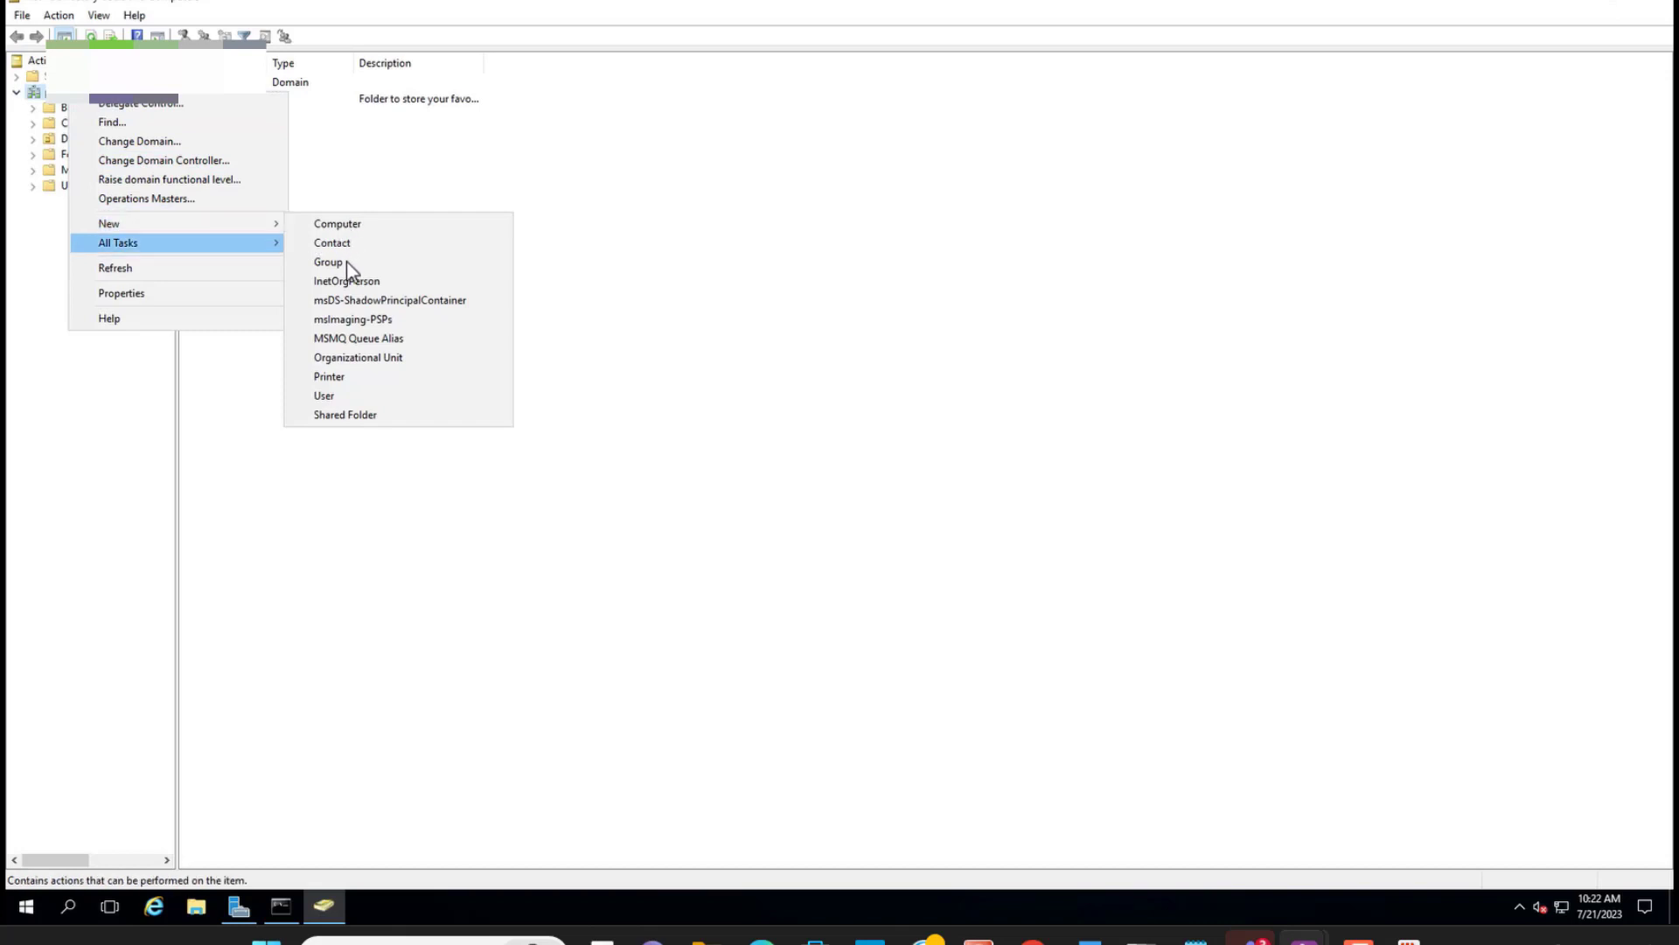
pyautogui.click(353, 357)
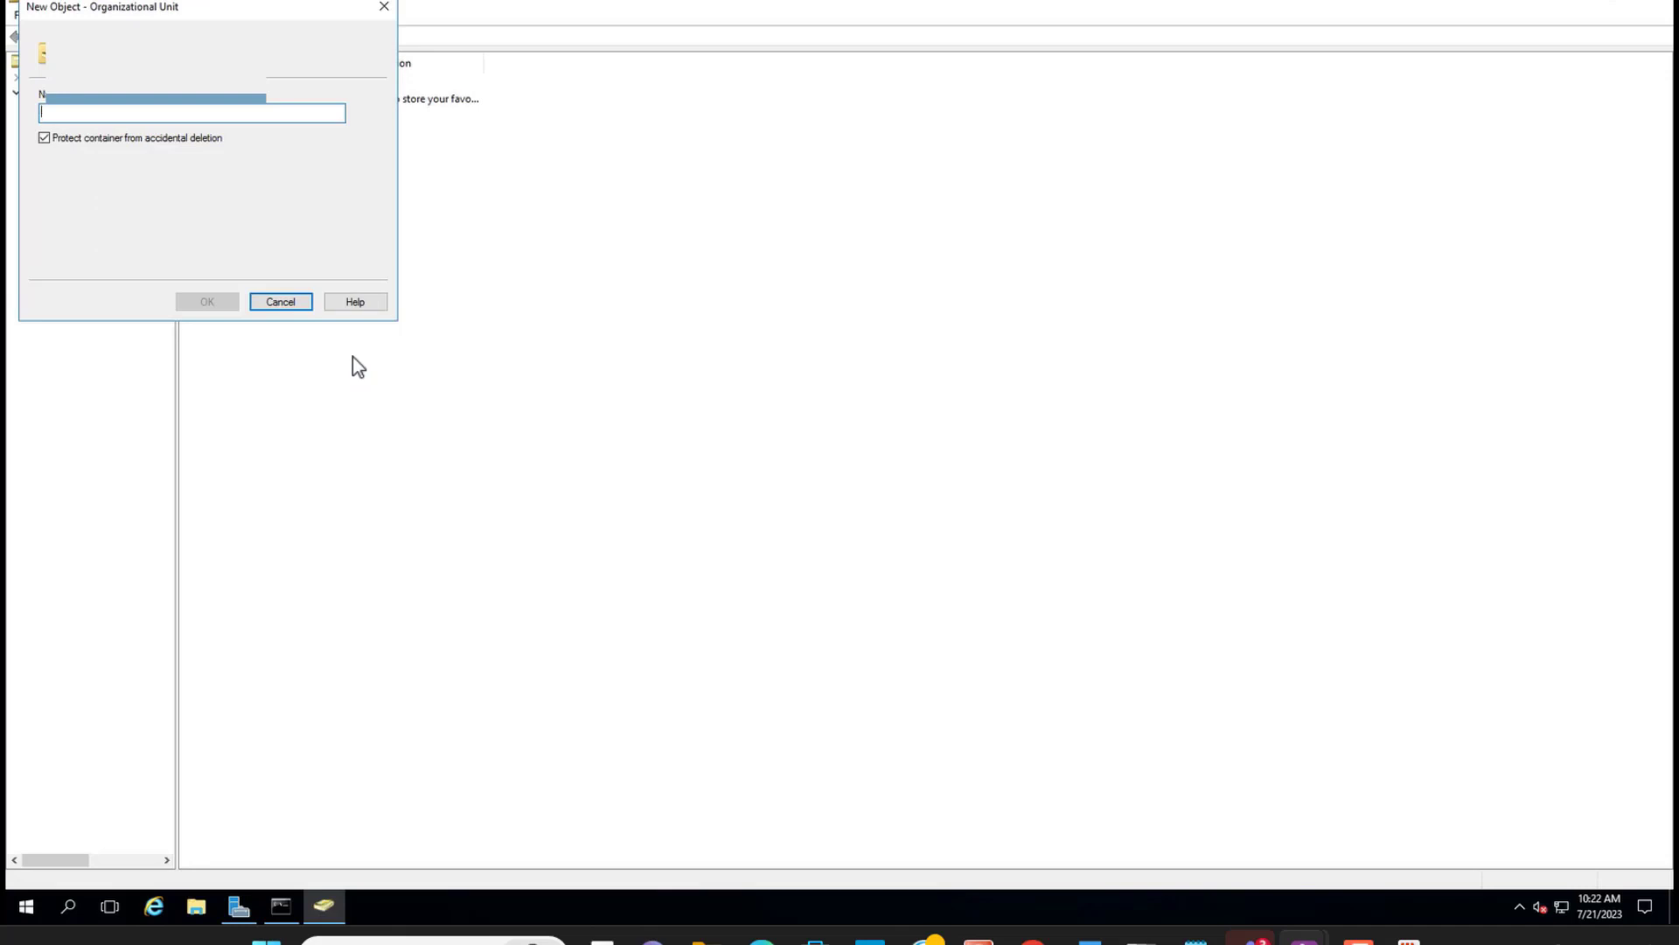
pyautogui.write('Resources')
pyautogui.click(207, 302)
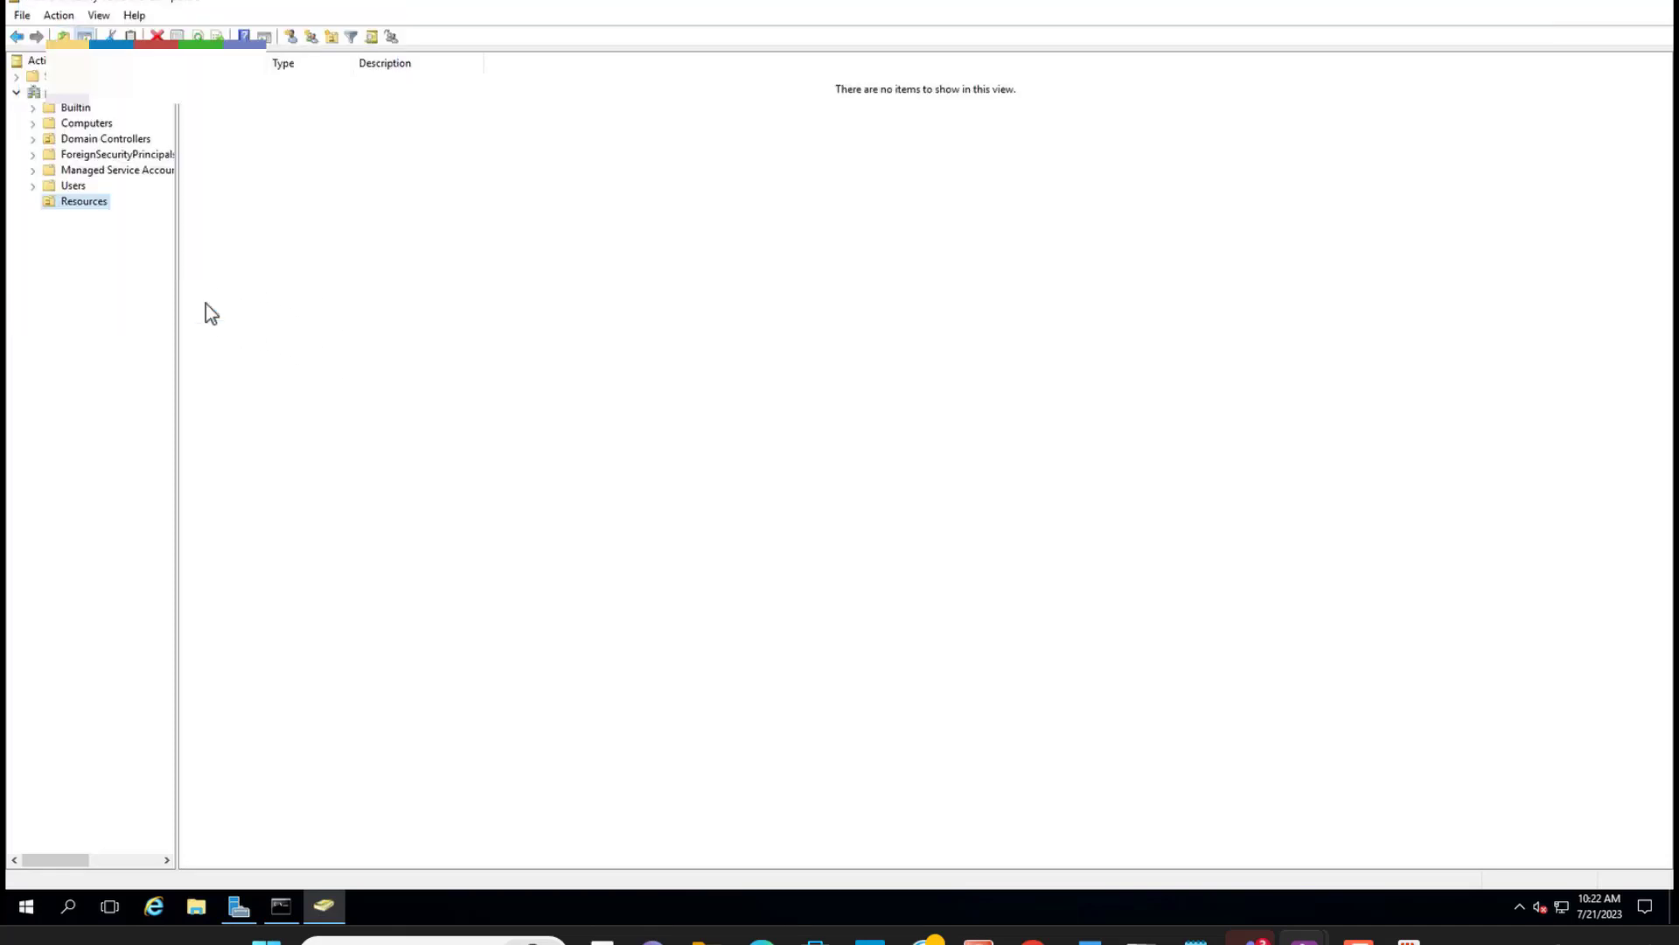
pyautogui.rightClick(80, 202)
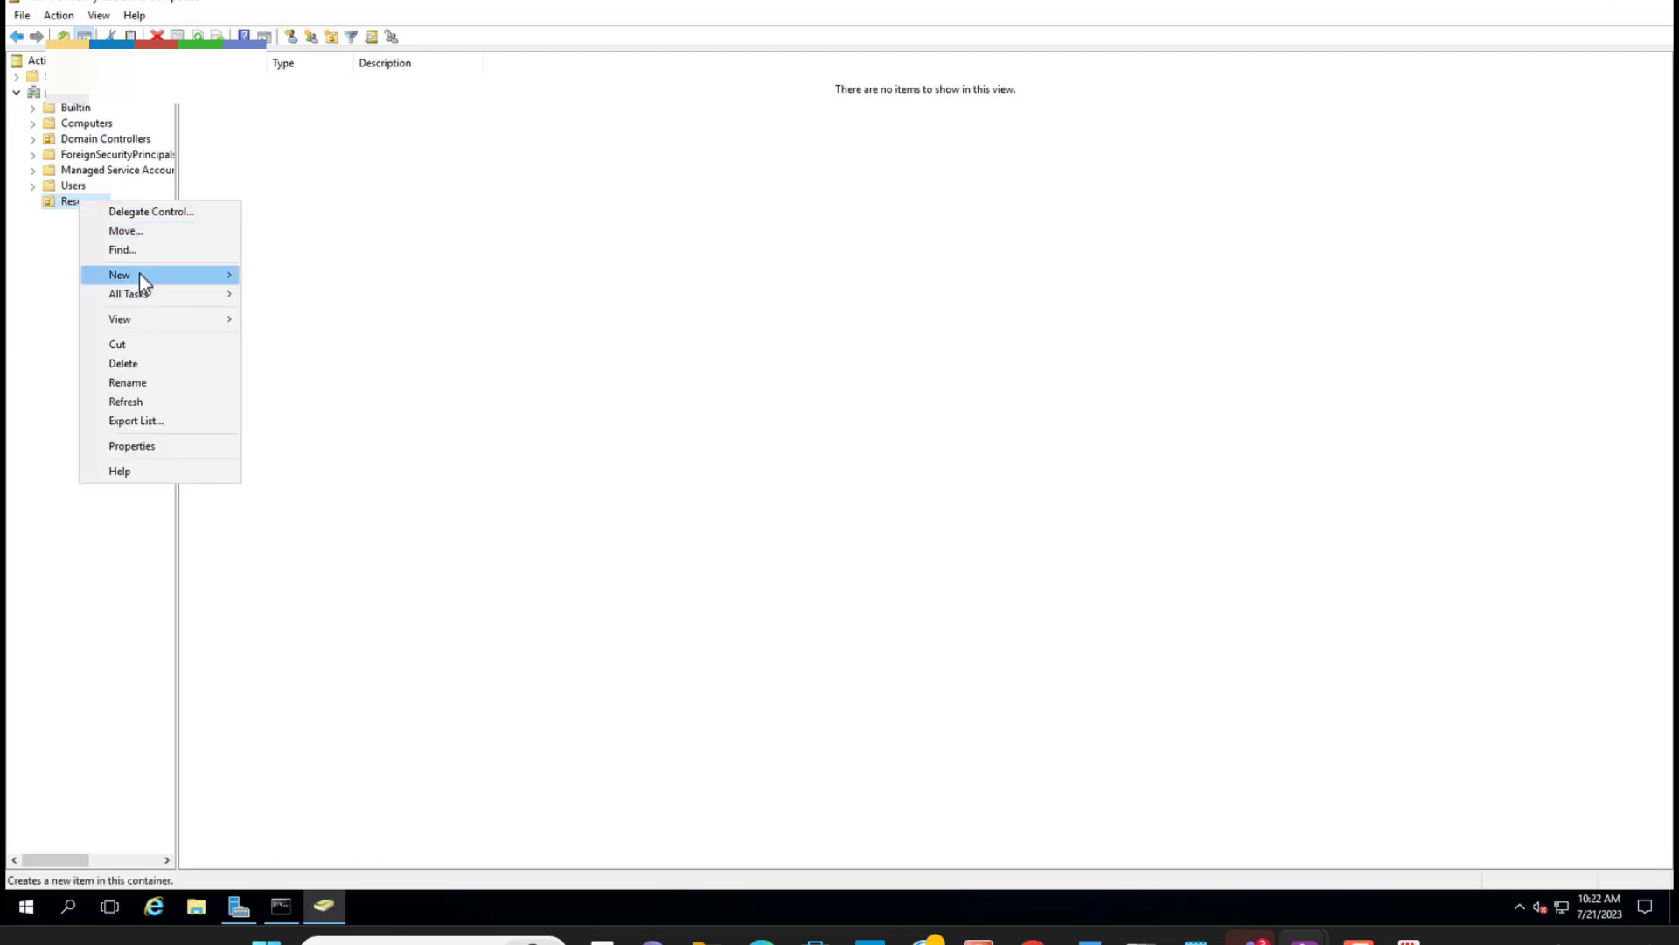
pyautogui.moveTo(139, 272)
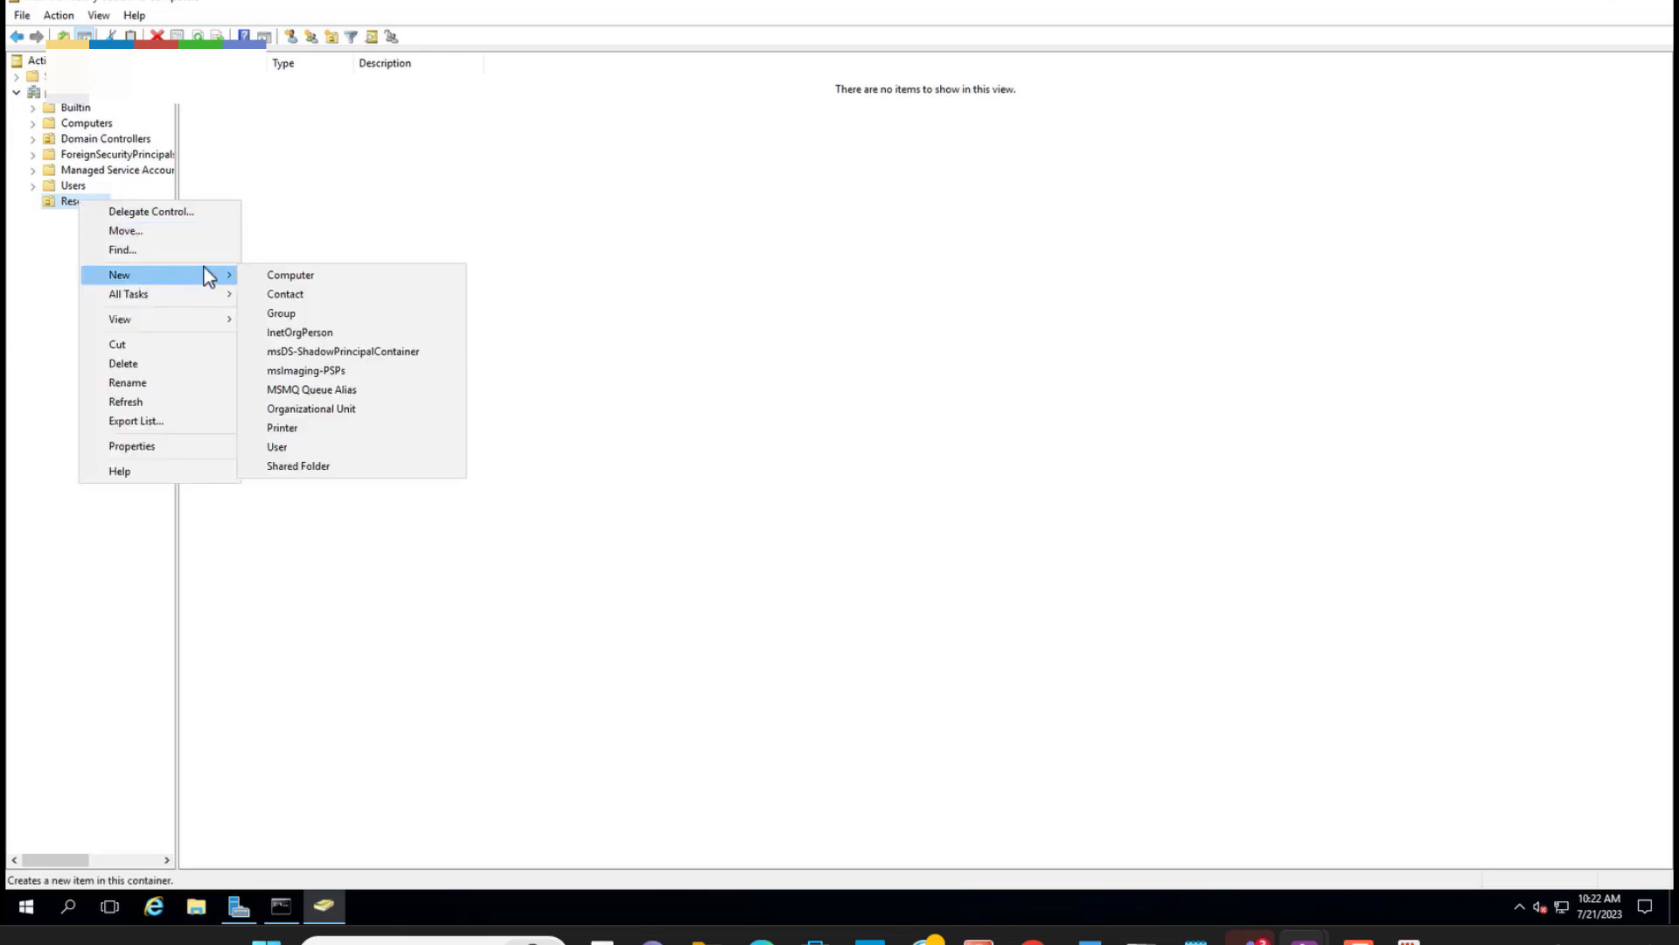
pyautogui.click(279, 447)
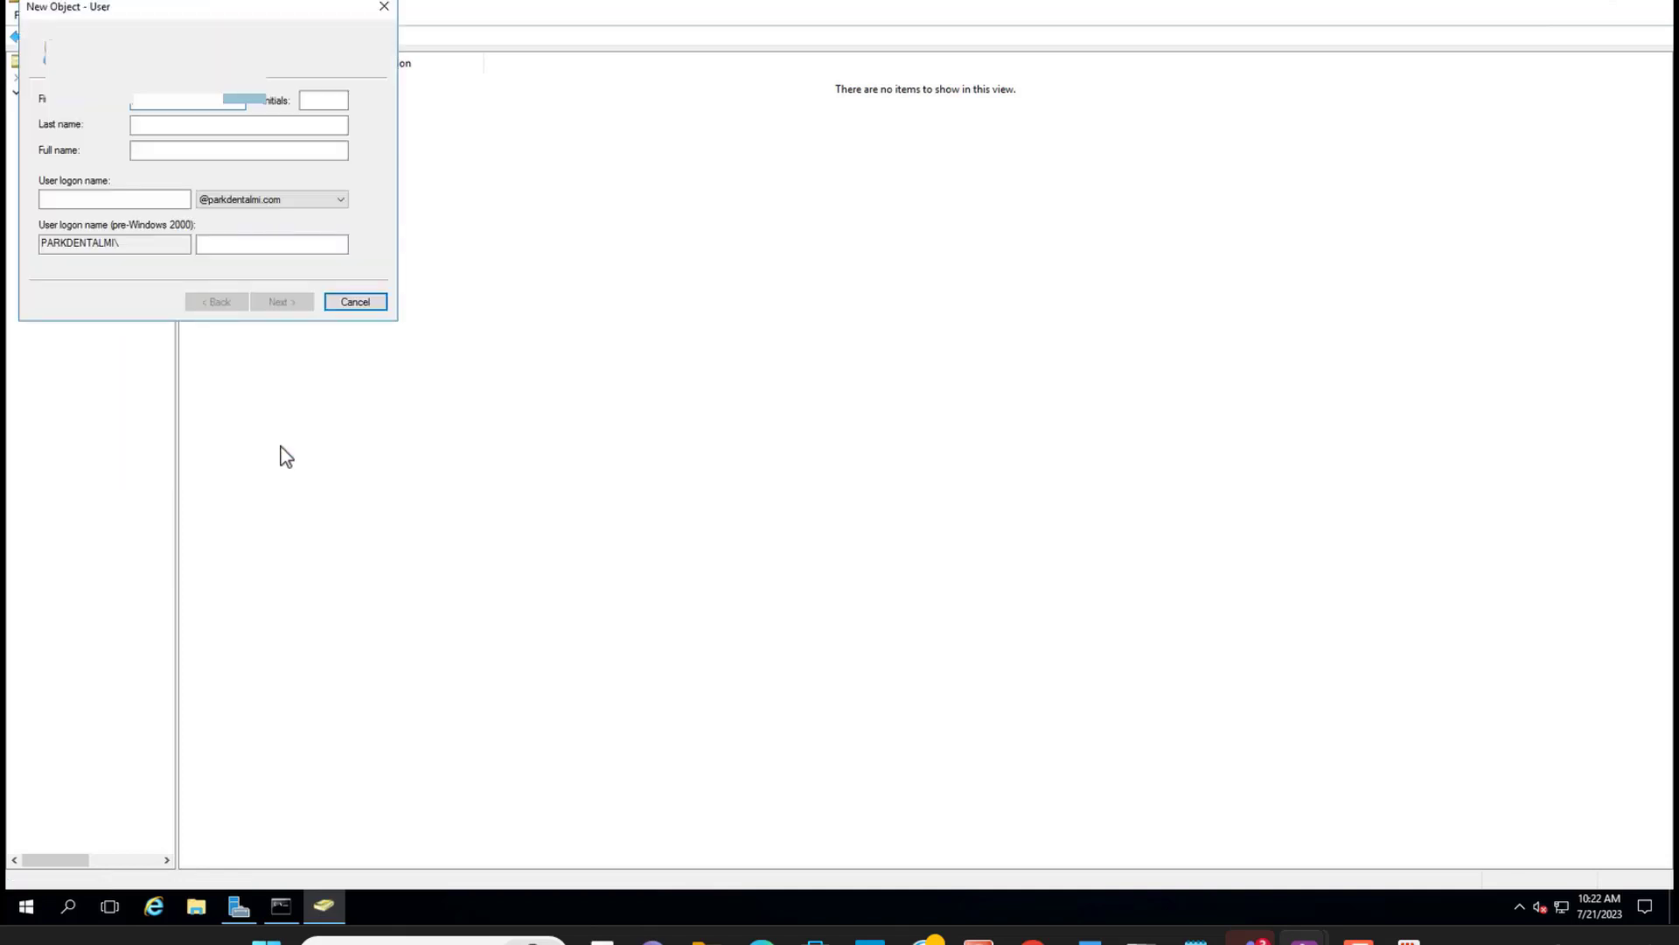
pyautogui.click(359, 304)
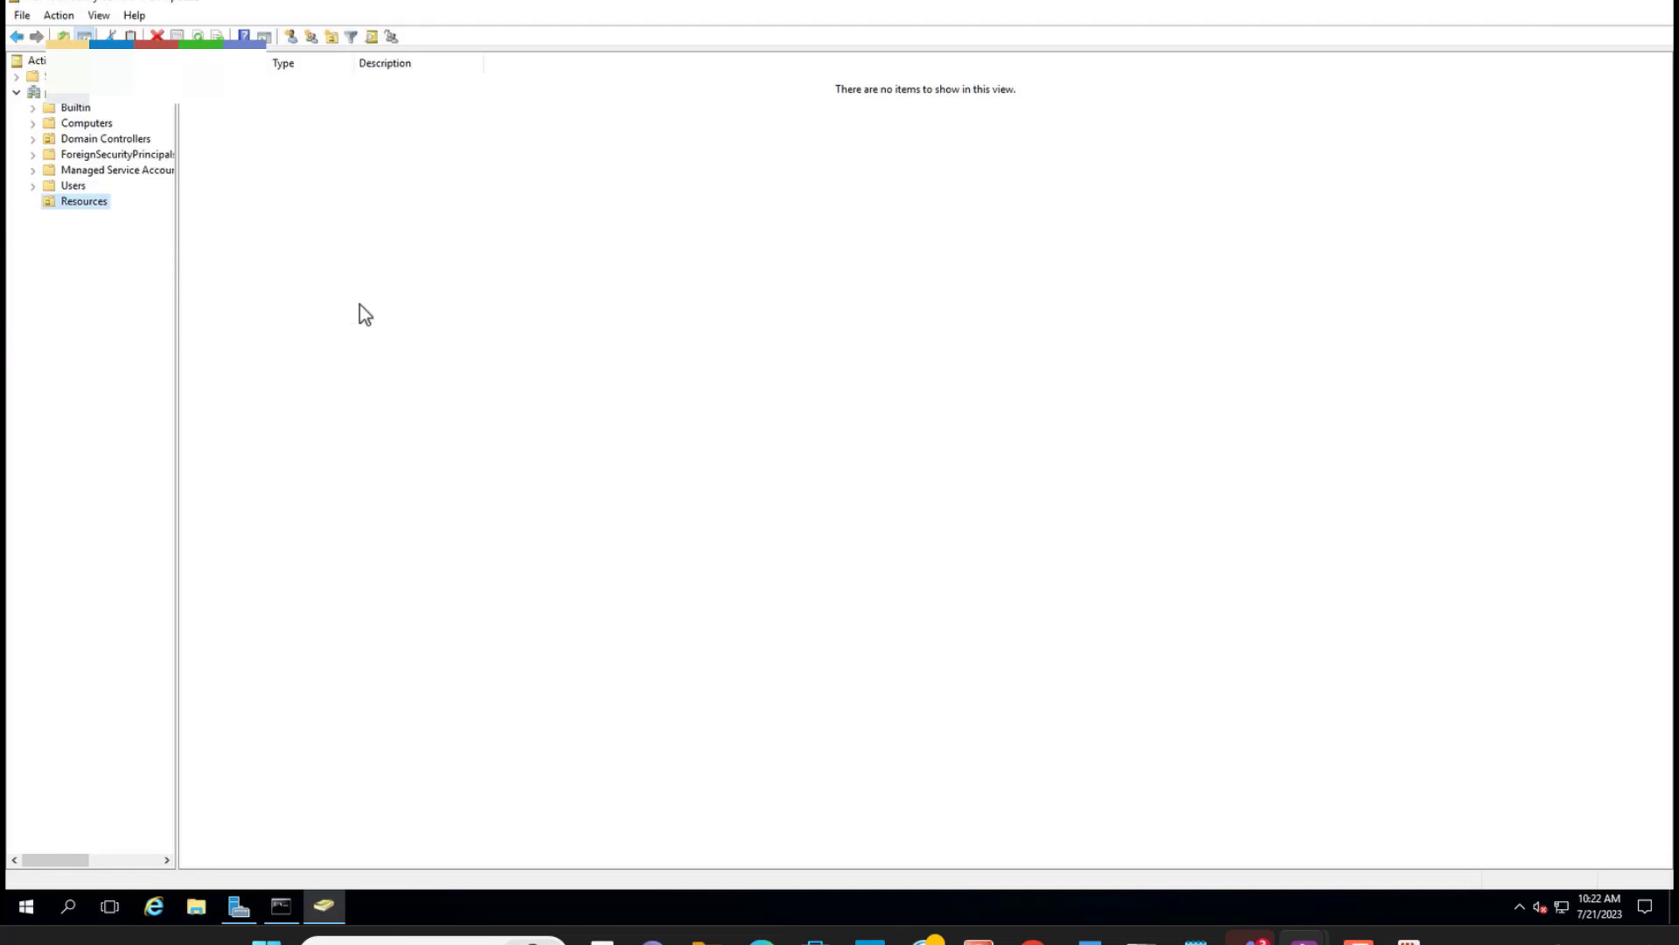
# - Create an organizational unit named Users inside the Resources organizational unit
pyautogui.rightClick(89, 214)
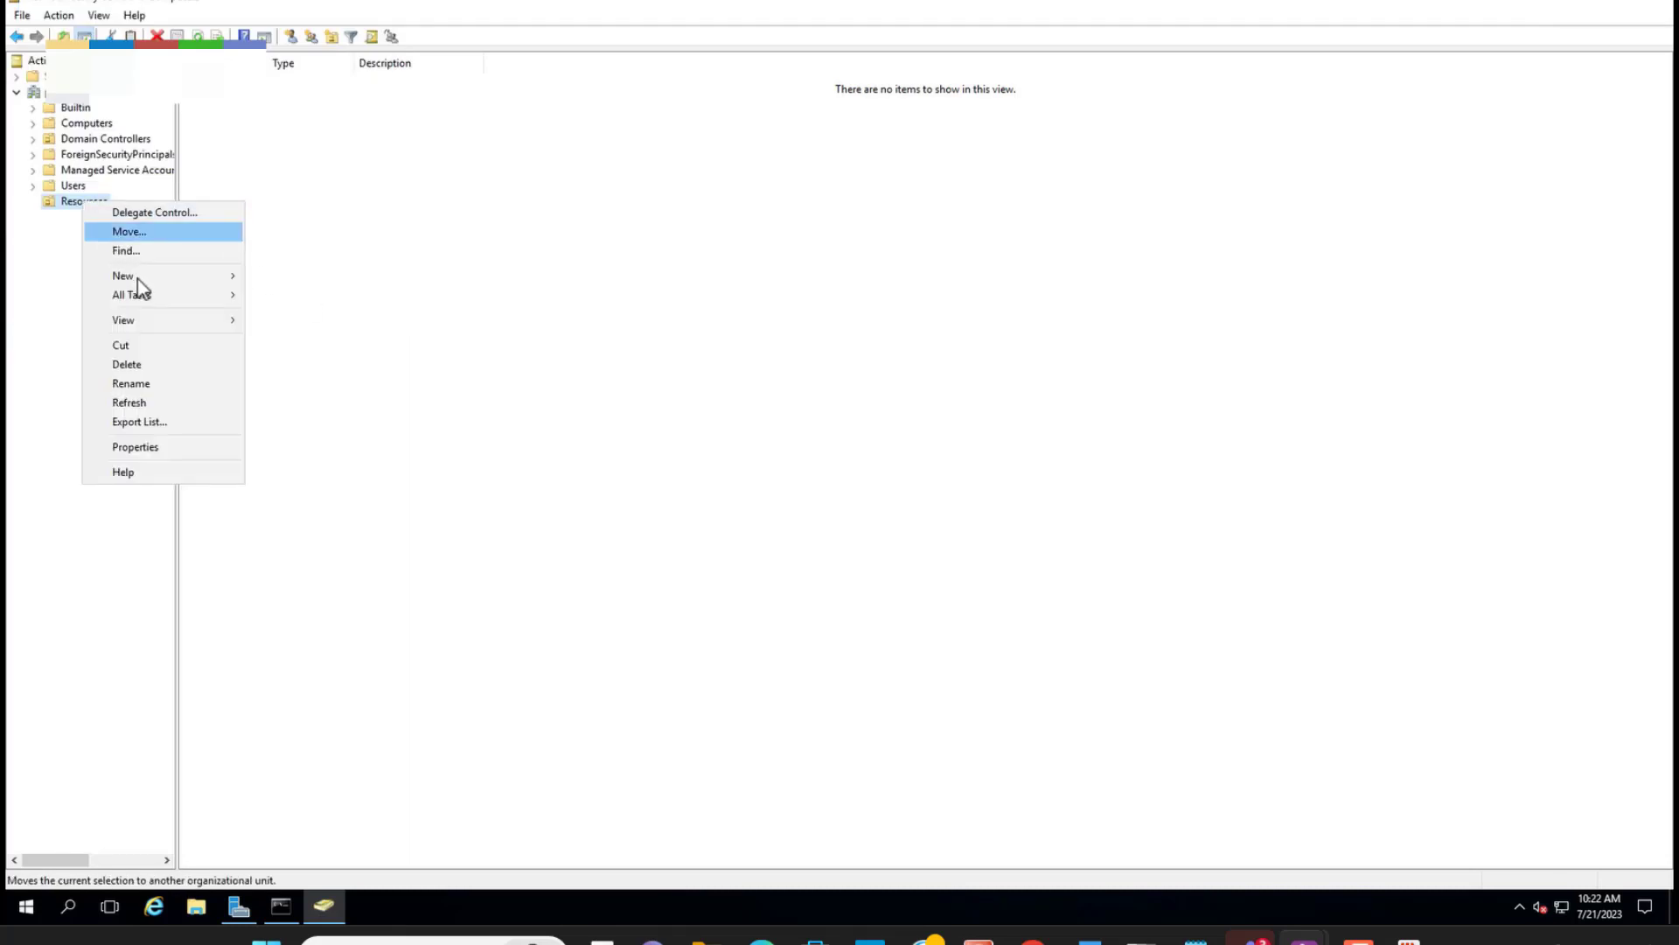
pyautogui.moveTo(137, 280)
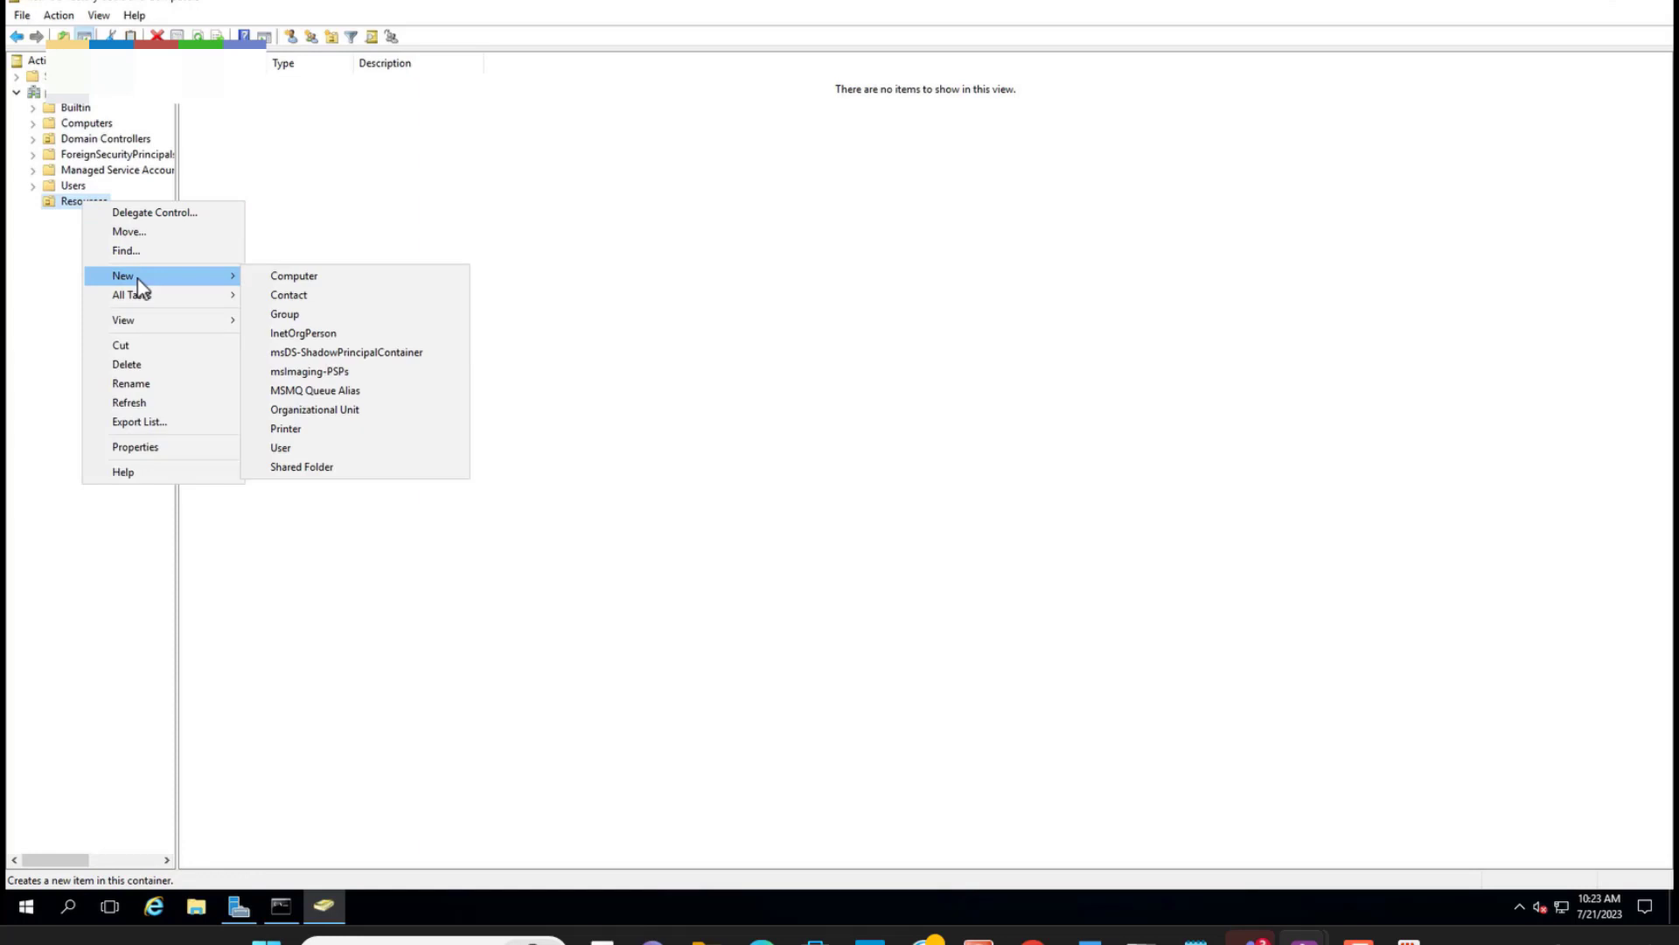
pyautogui.click(311, 411)
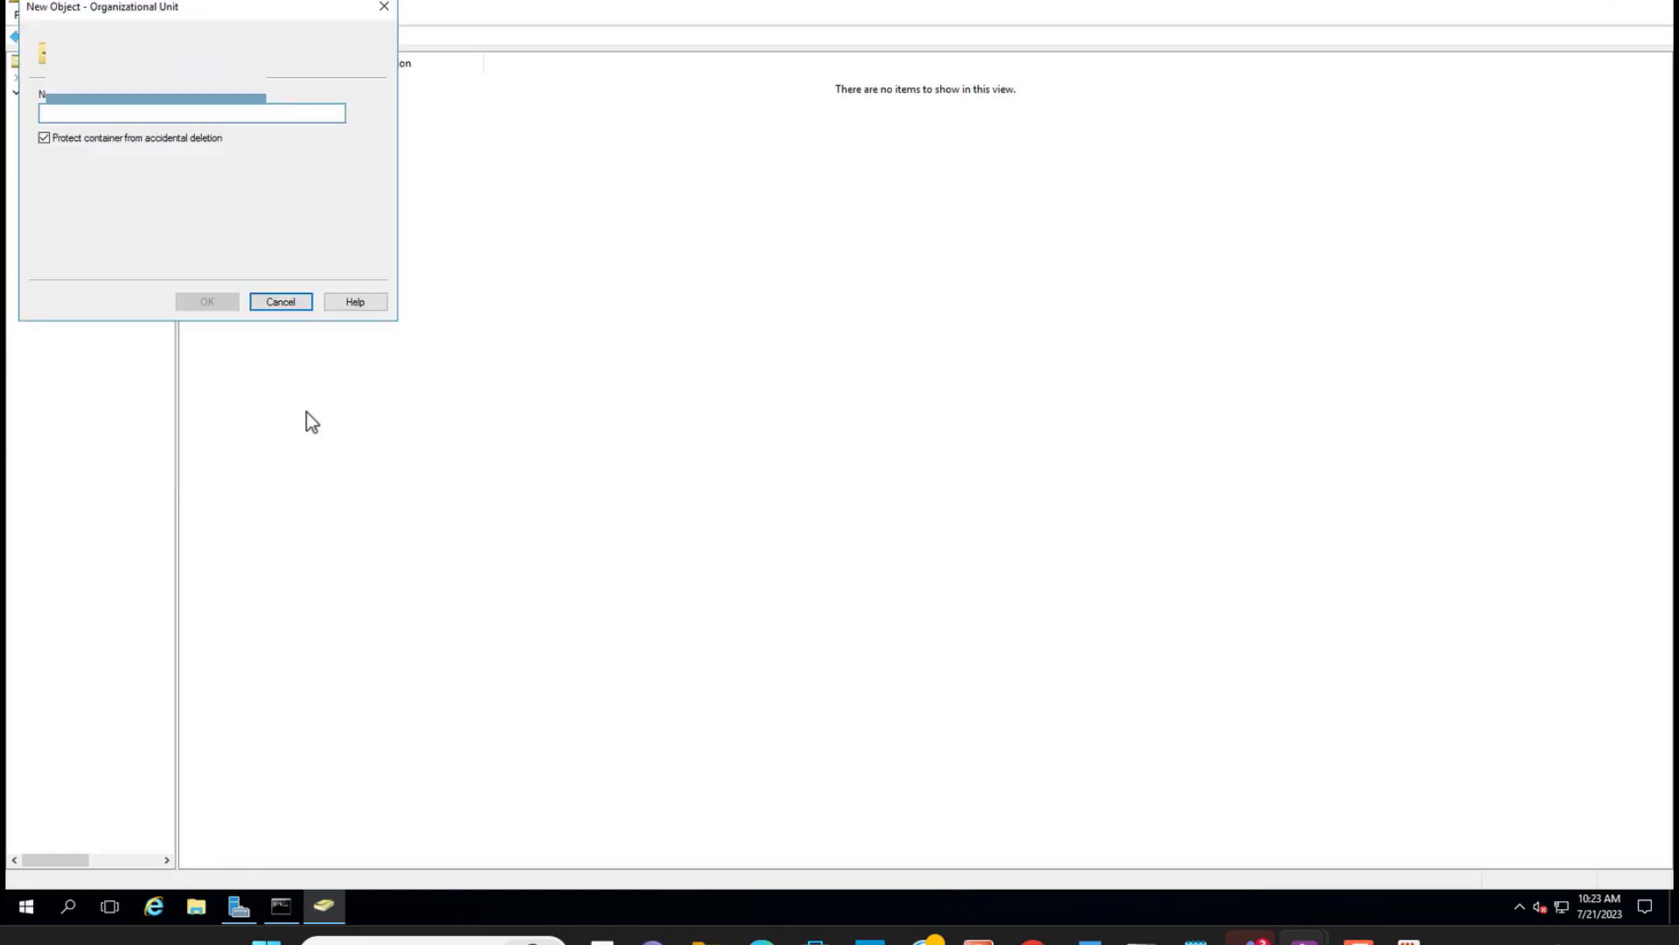
pyautogui.write('Users')
pyautogui.click(216, 306)
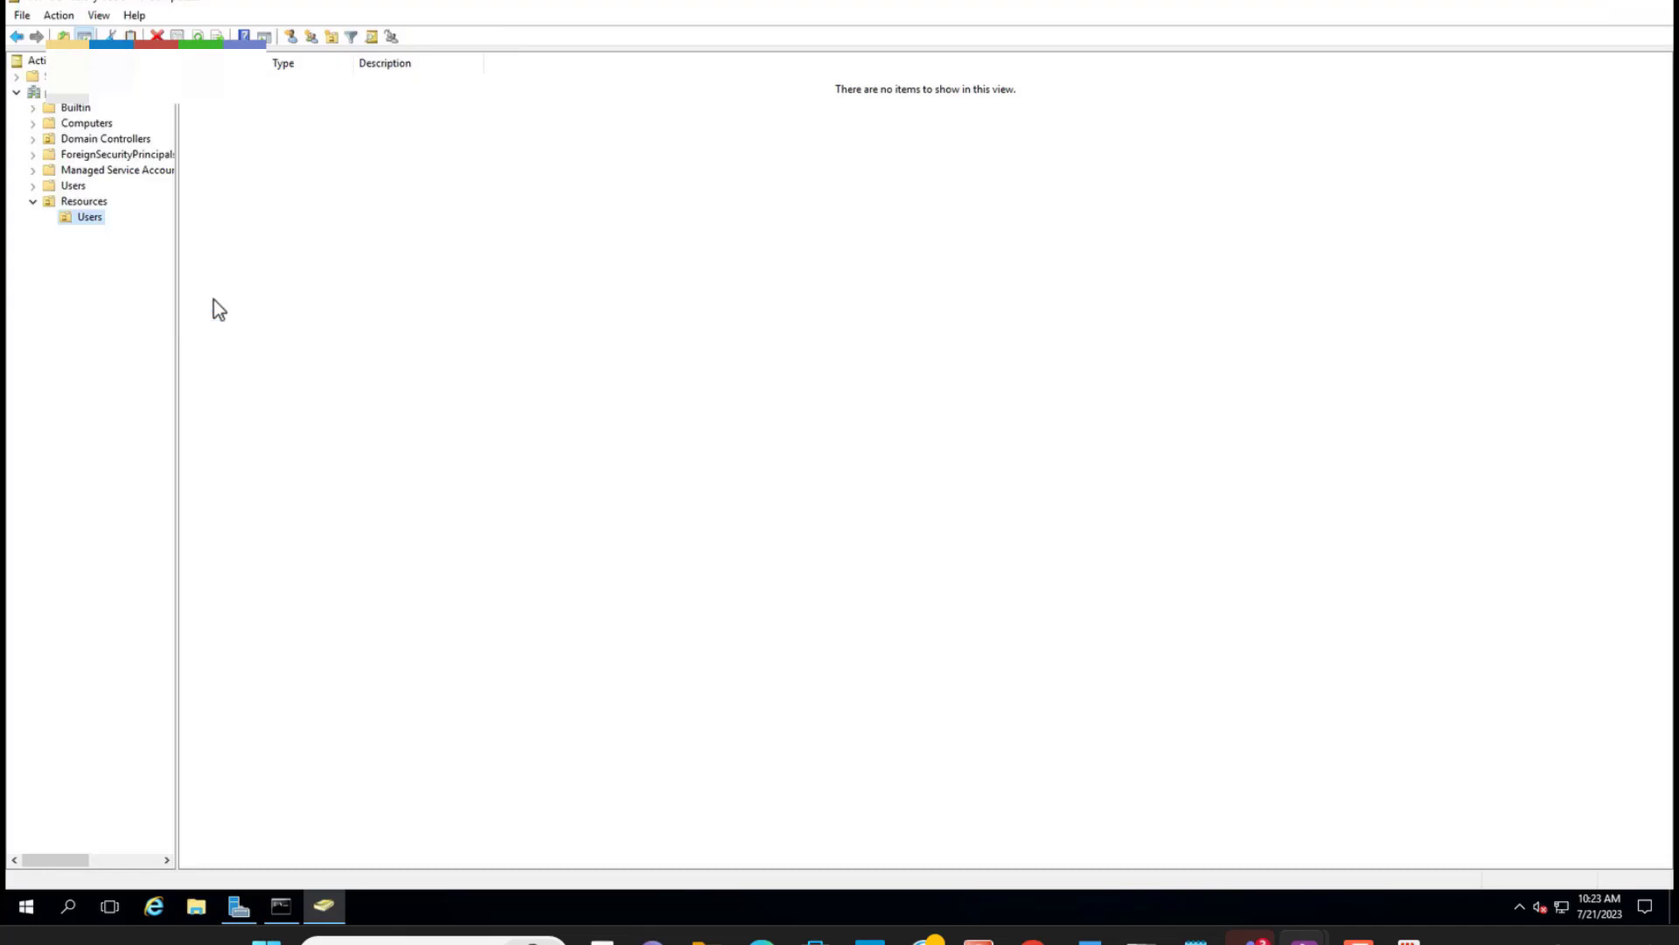
# - Create an organizational unit named Computers inside the Resources organizational unit
pyautogui.rightClick(76, 202)
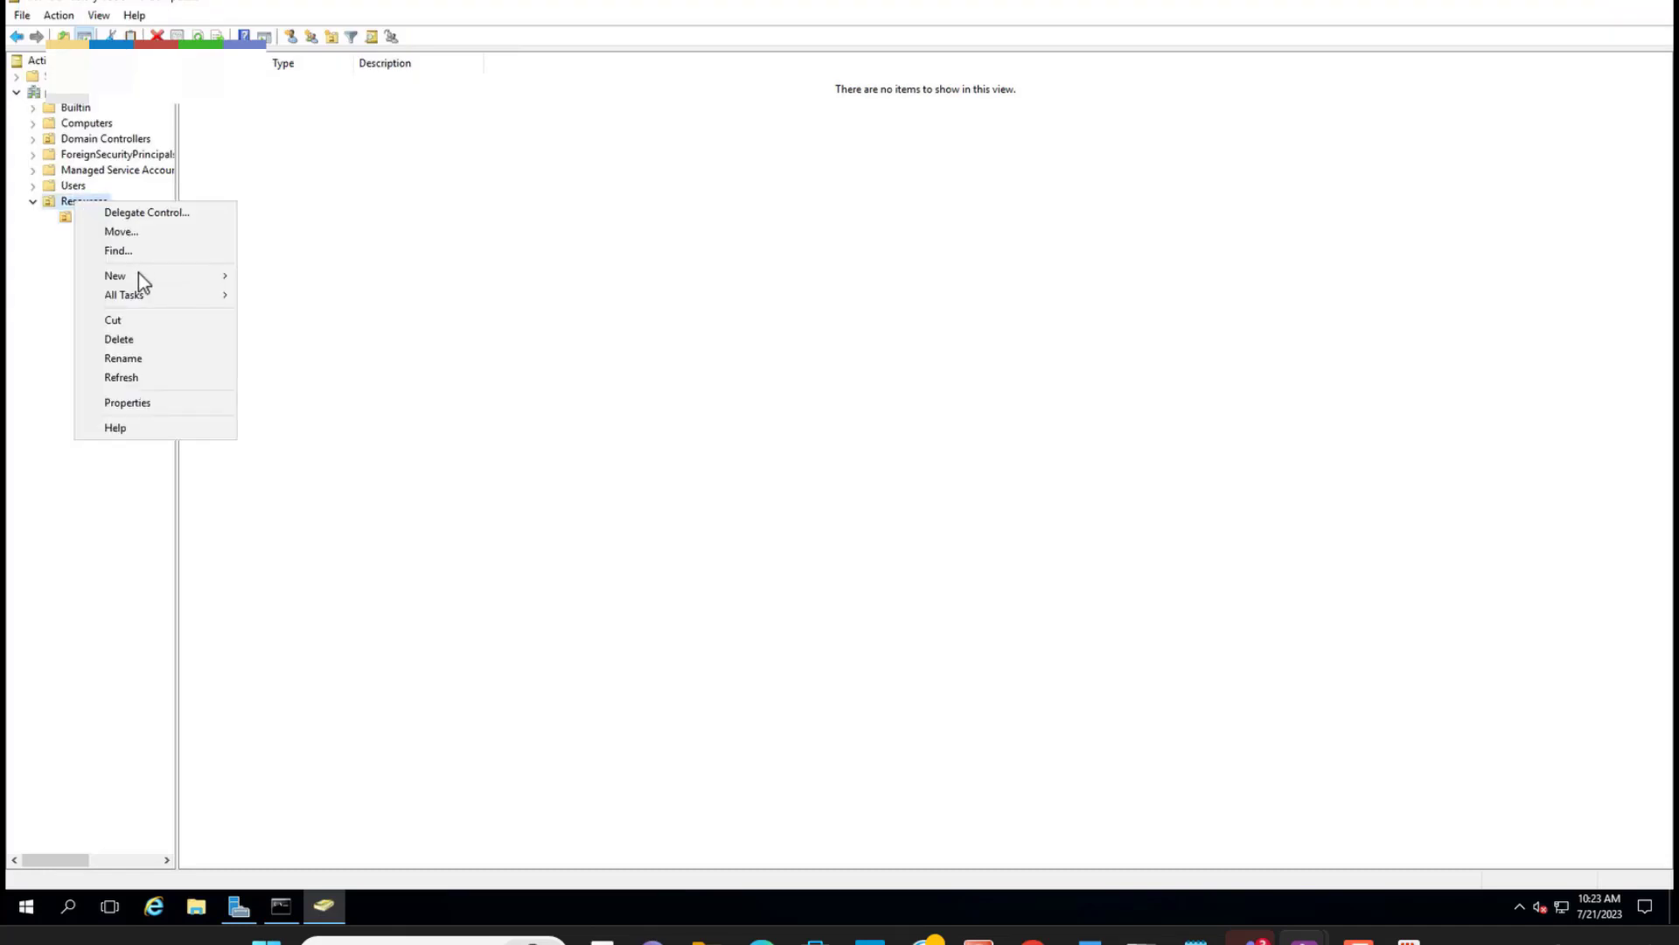
pyautogui.press('Down')
pyautogui.press('Down')
pyautogui.press('Down')
pyautogui.press('Down')
pyautogui.press('Right')
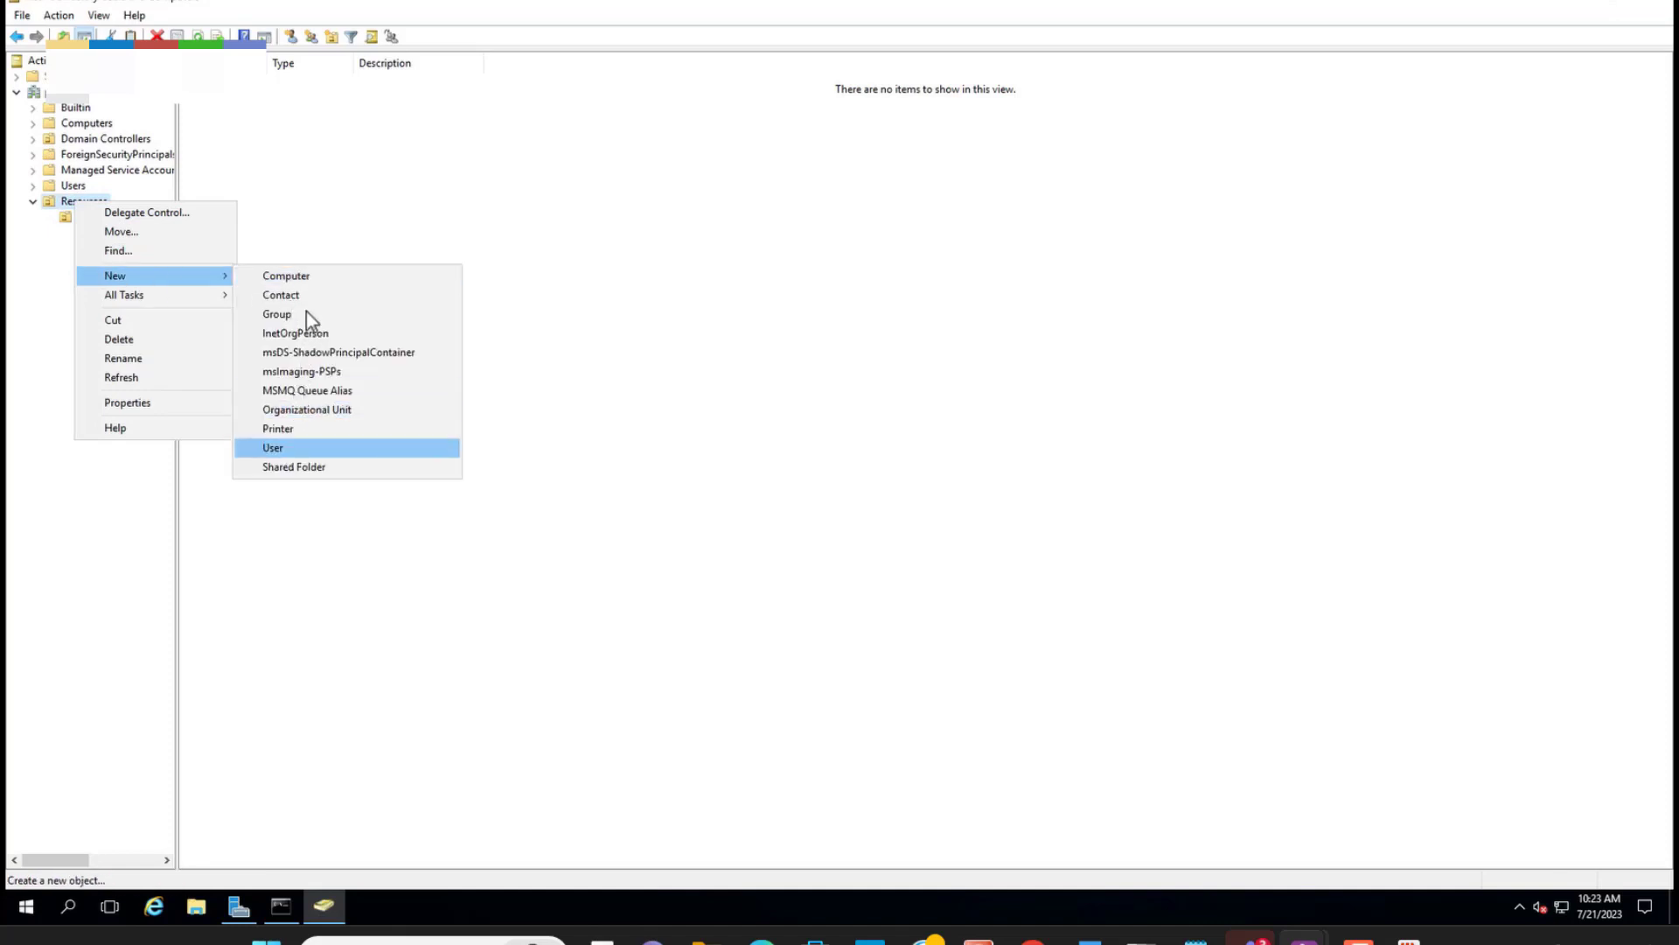
pyautogui.click(300, 411)
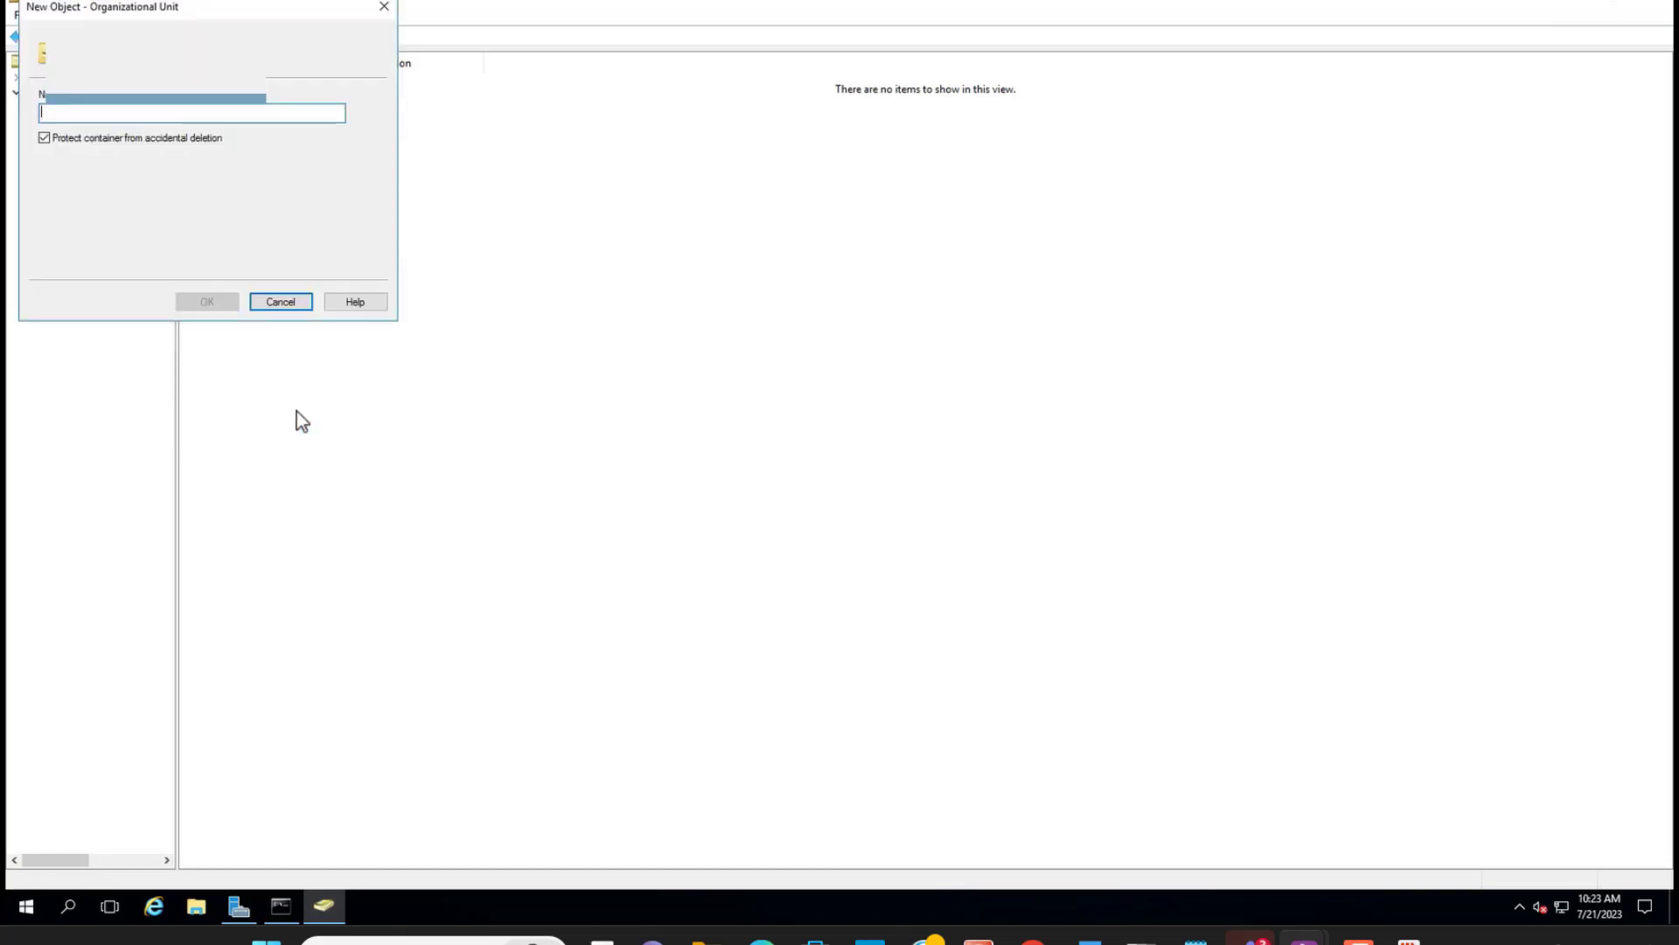
pyautogui.write('Computers')
pyautogui.click(207, 303)
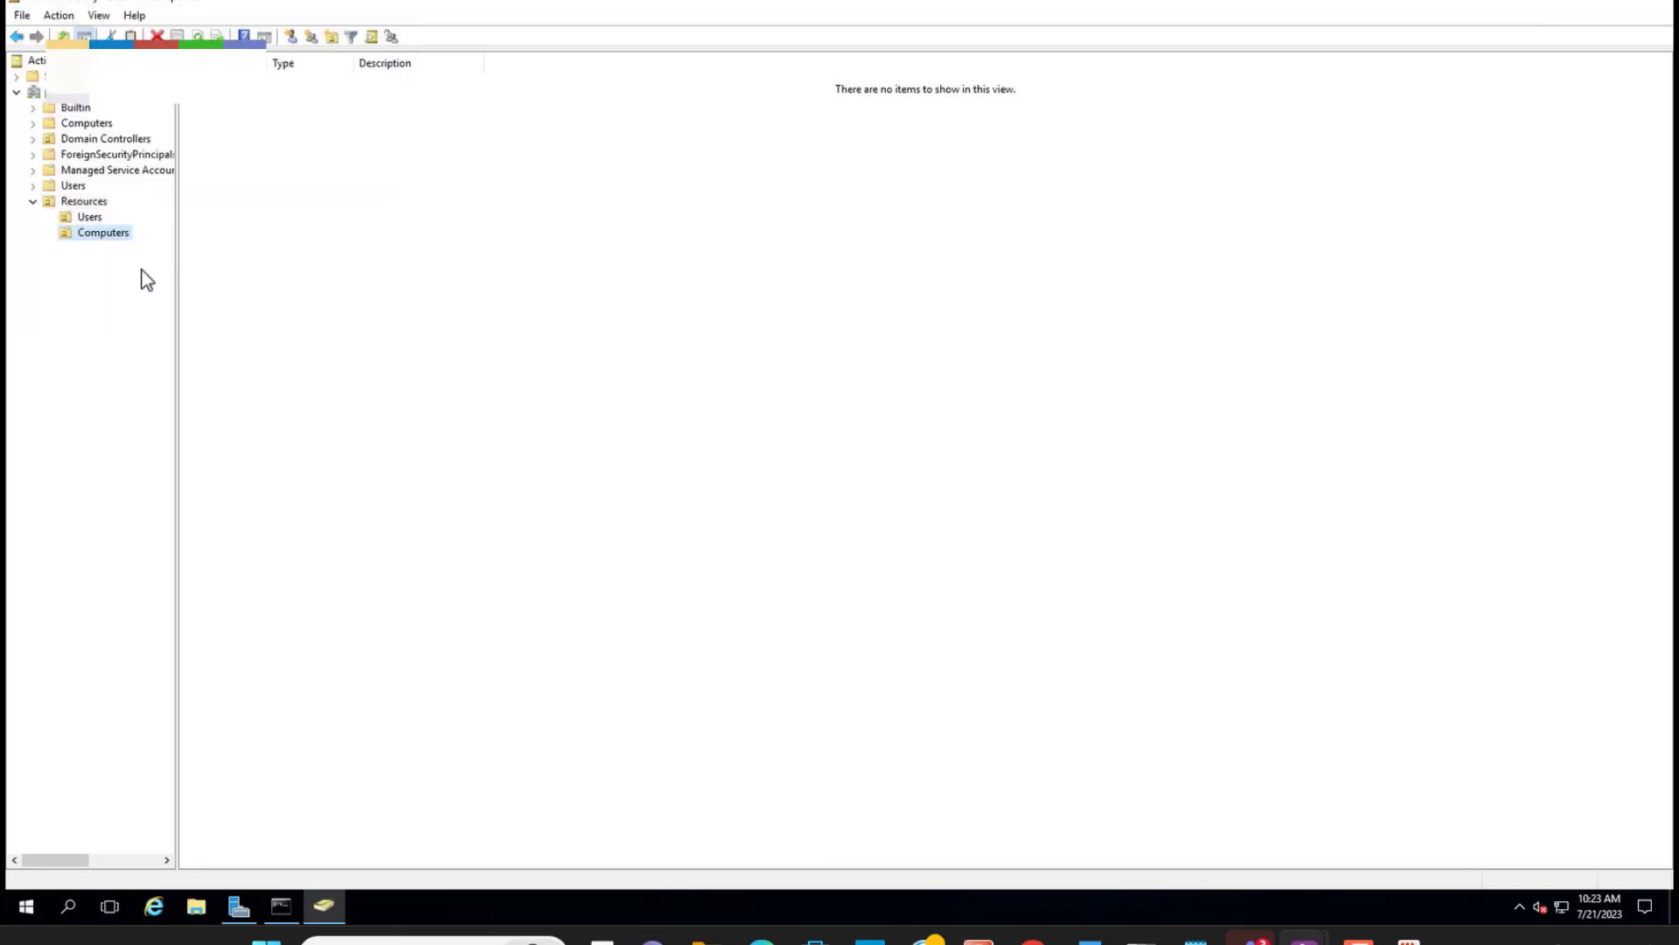
# - Create an organizational unit named Service Accounts inside the Resources organizational unit
pyautogui.rightClick(89, 200)
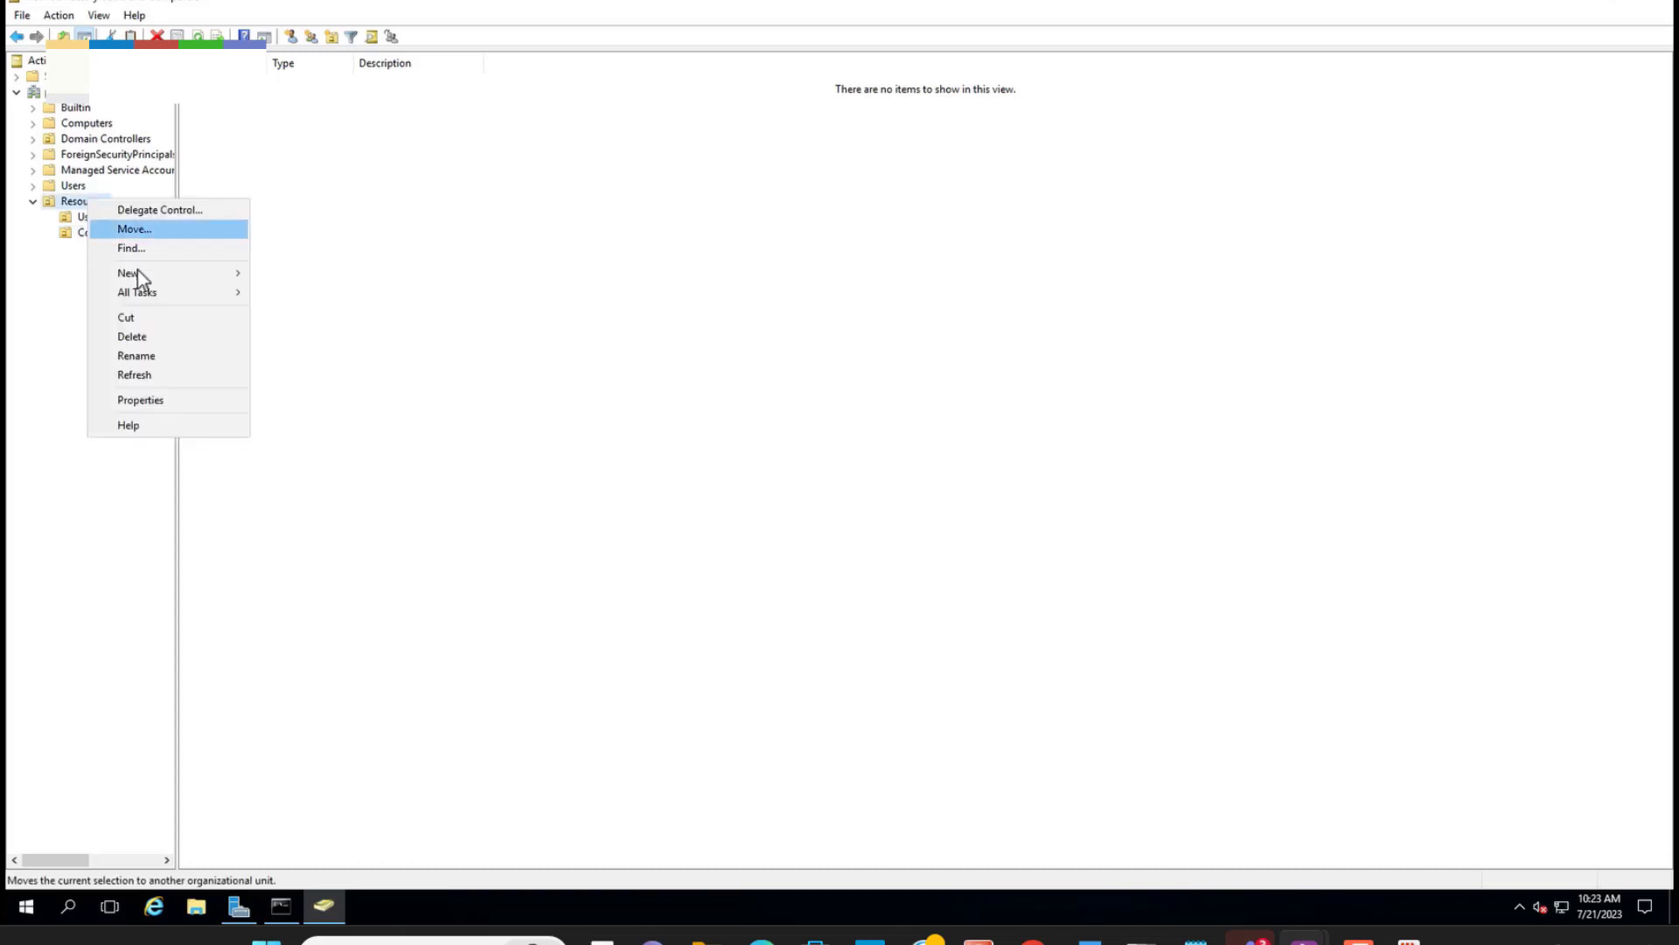
pyautogui.moveTo(140, 278)
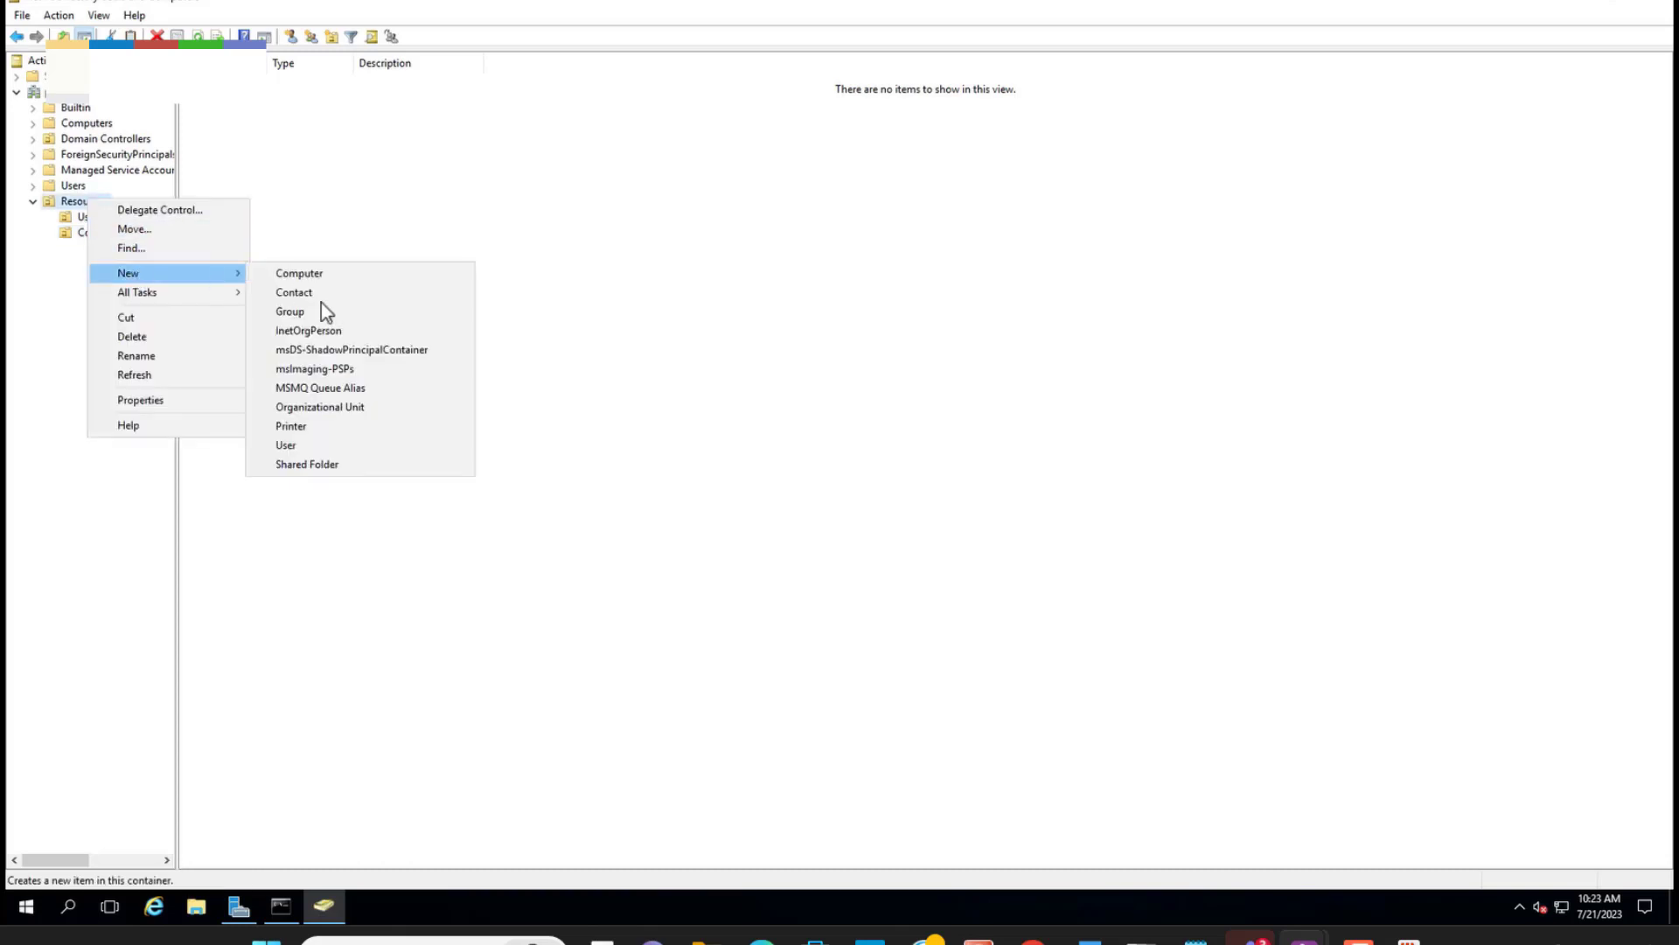
pyautogui.click(315, 408)
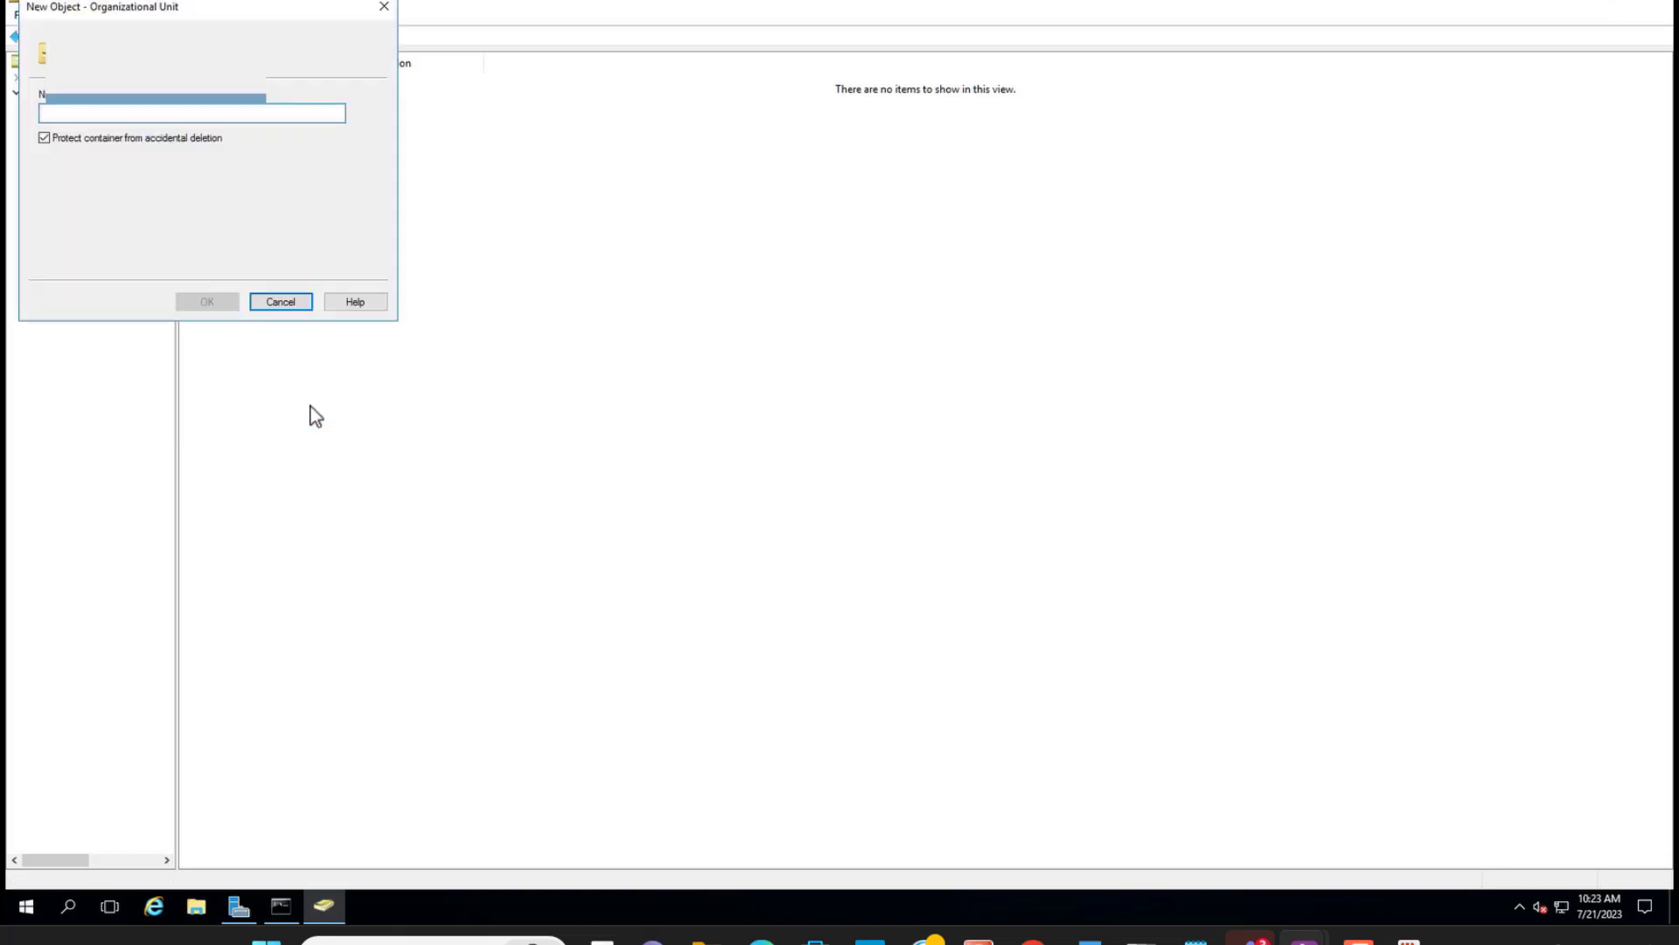
pyautogui.write('Service Accounts')
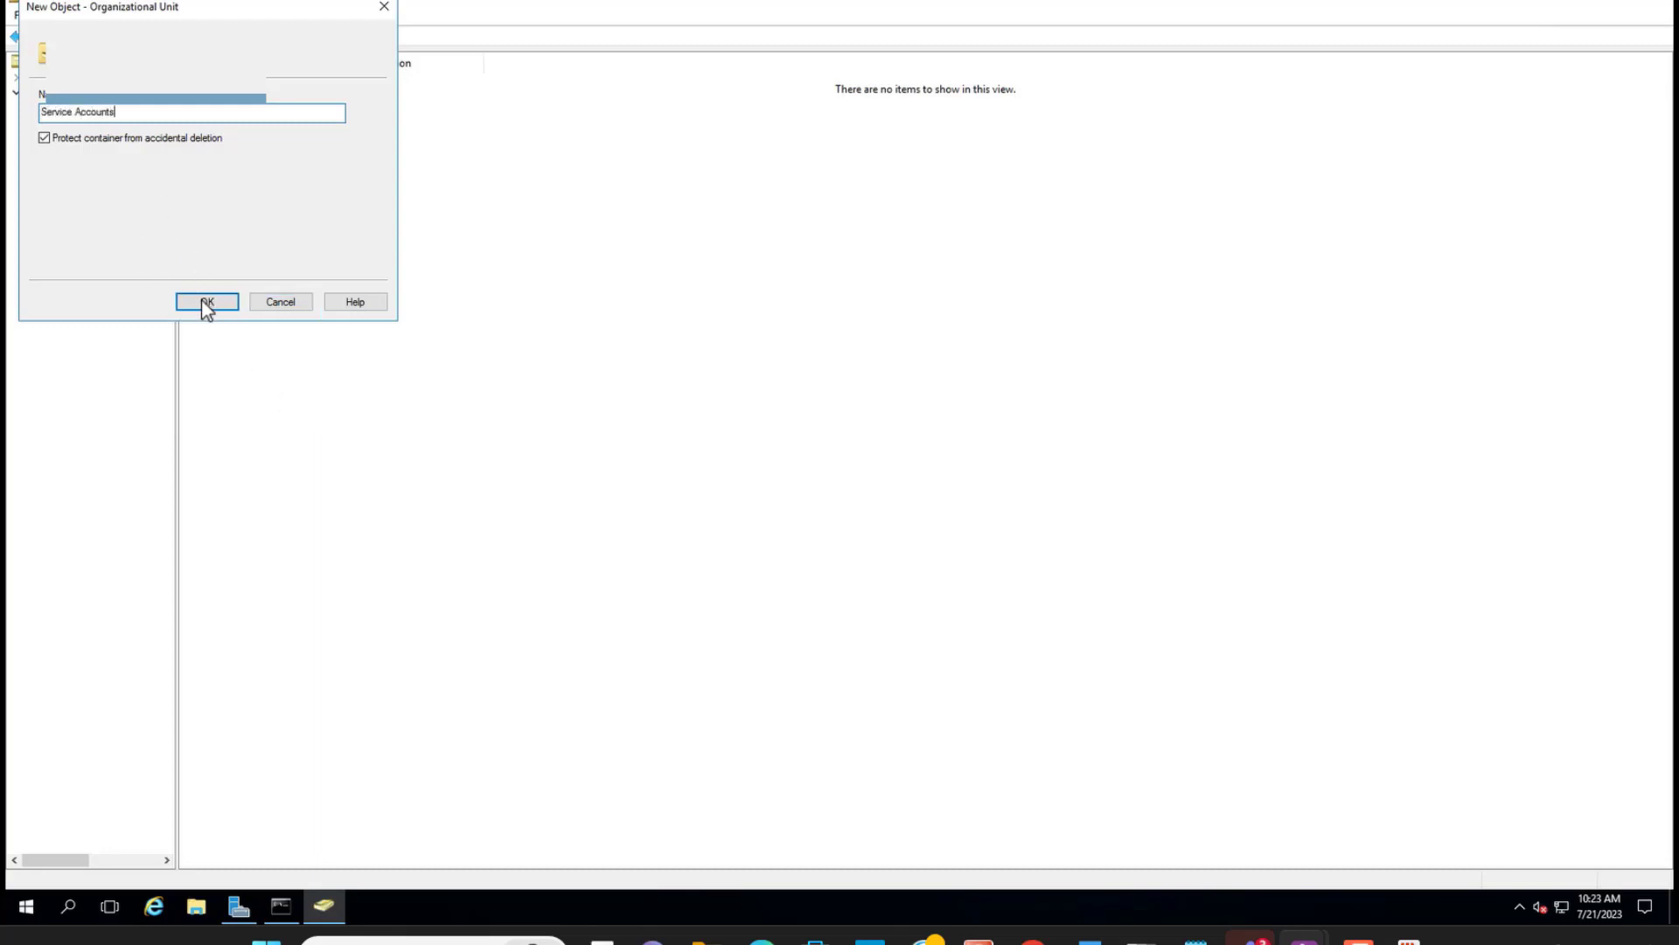
pyautogui.click(206, 303)
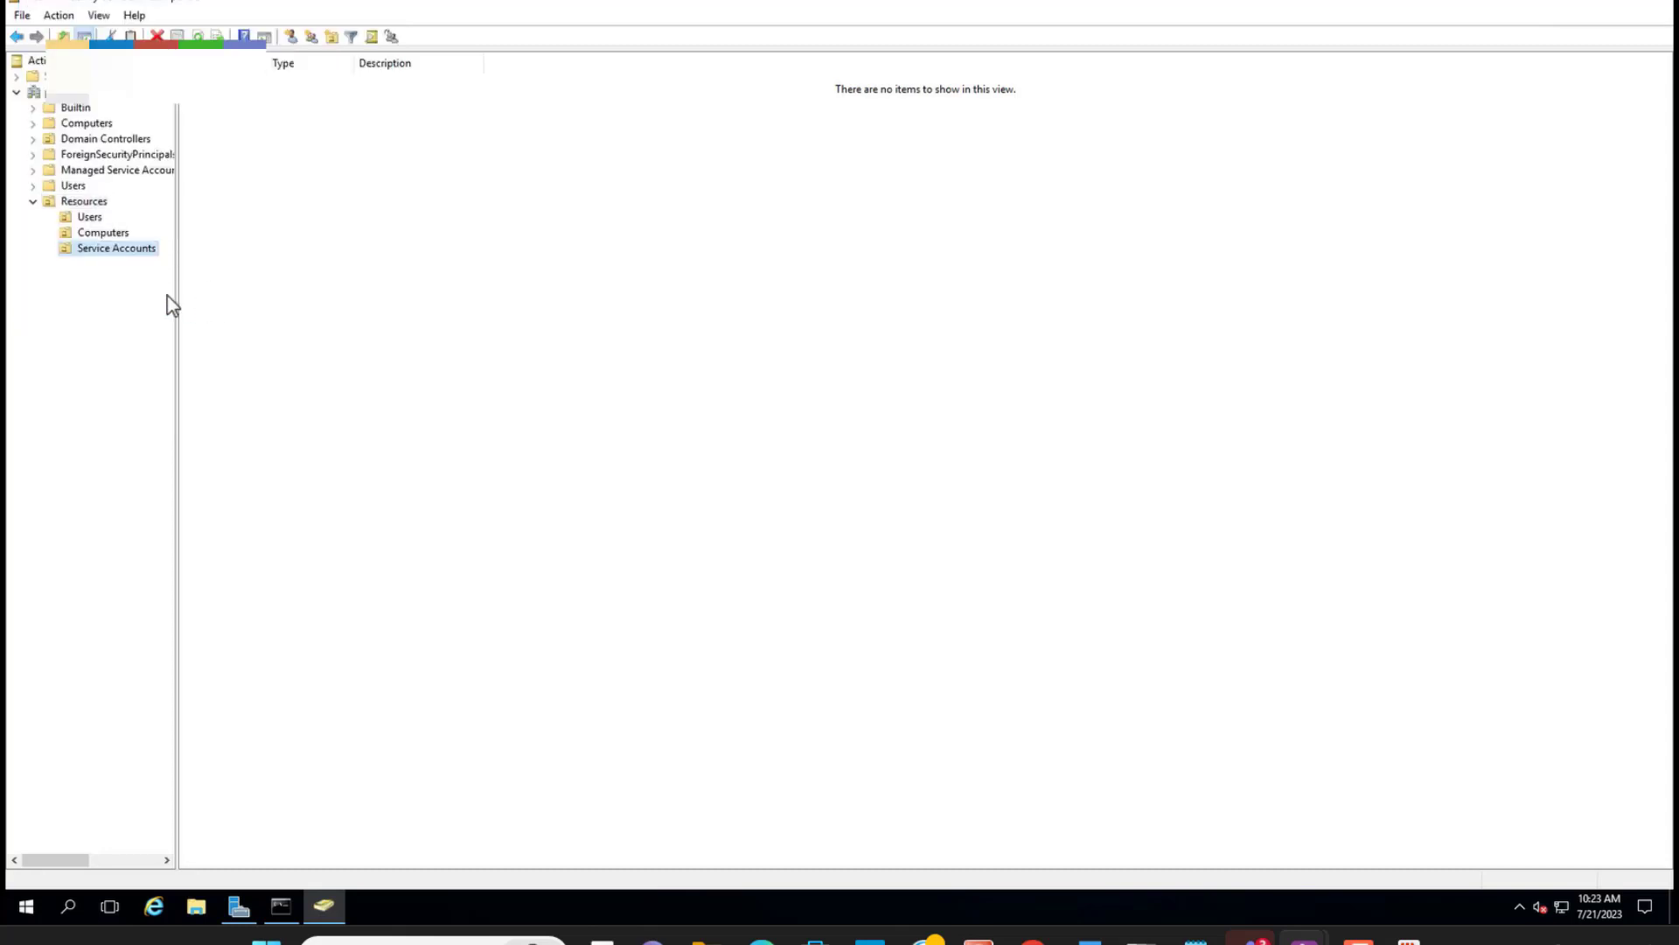
# - Start a new user in the Service Accounts organizational unit with first name Service, last name Account and logon name saccount
pyautogui.rightClick(292, 275)
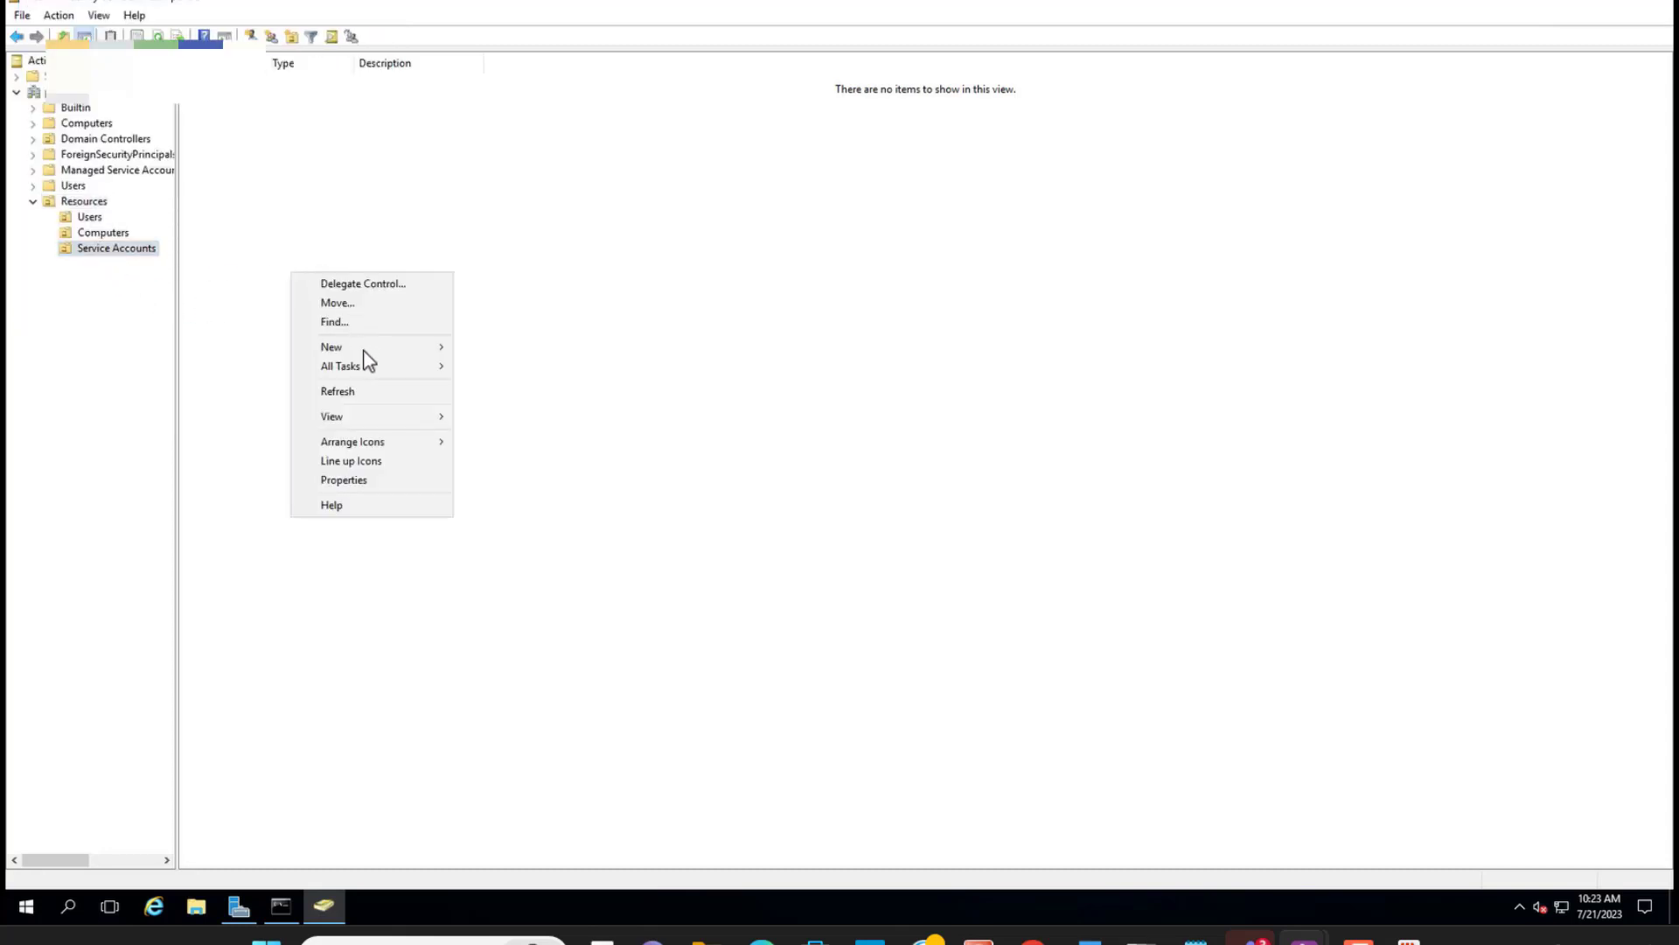
pyautogui.moveTo(363, 348)
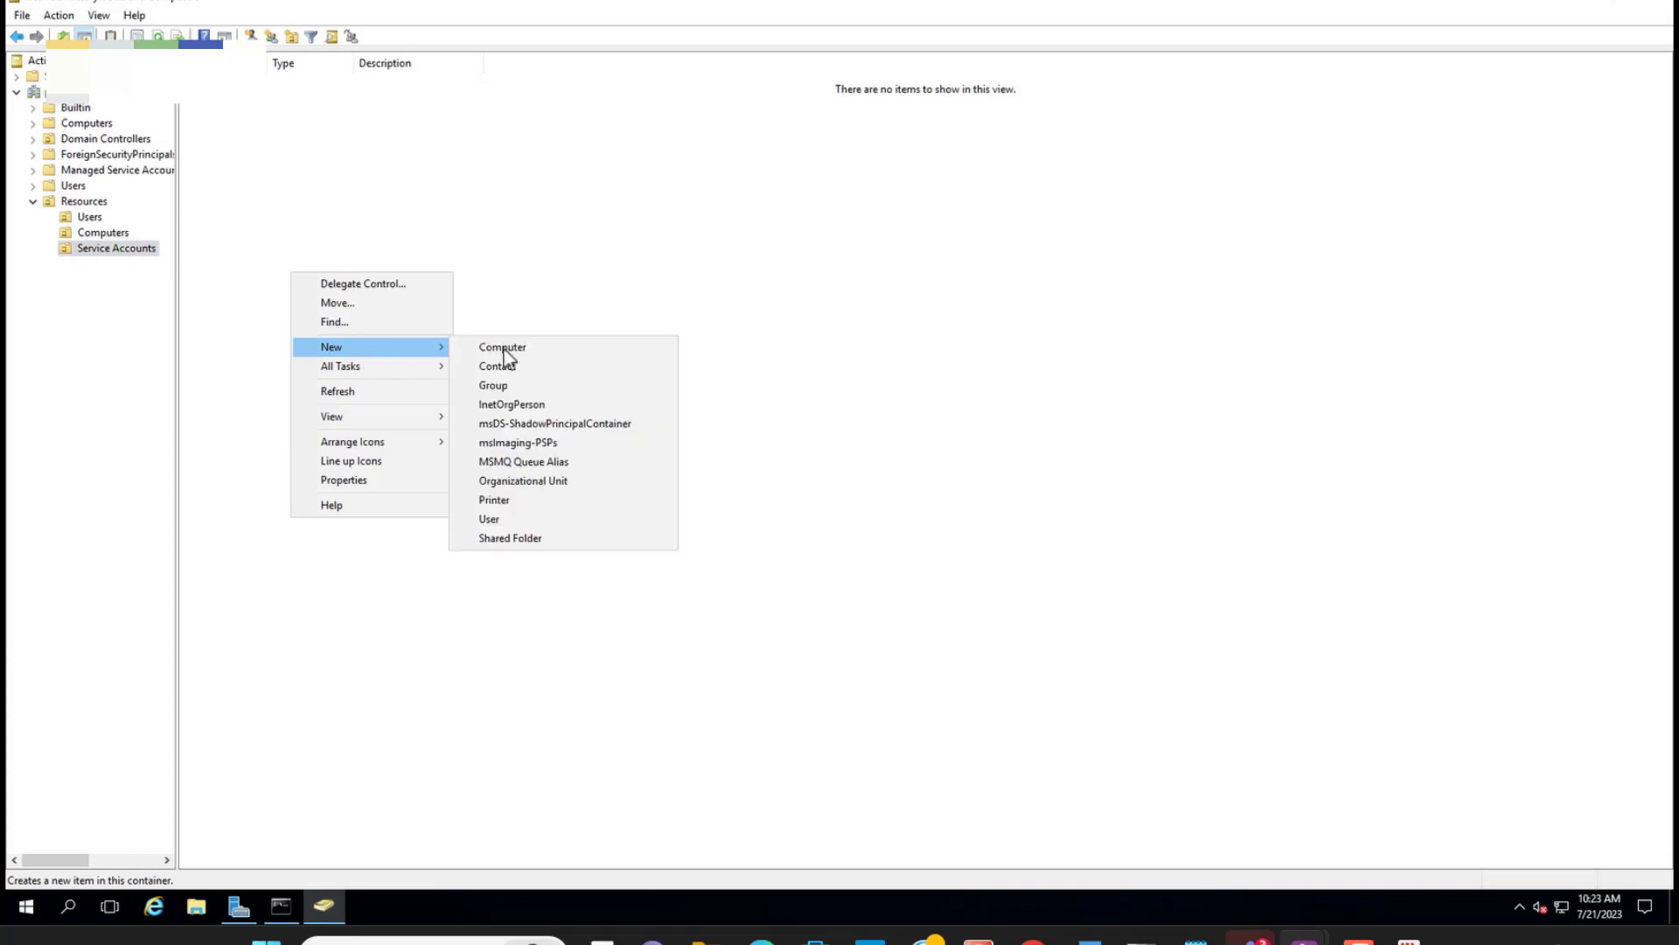
pyautogui.click(490, 519)
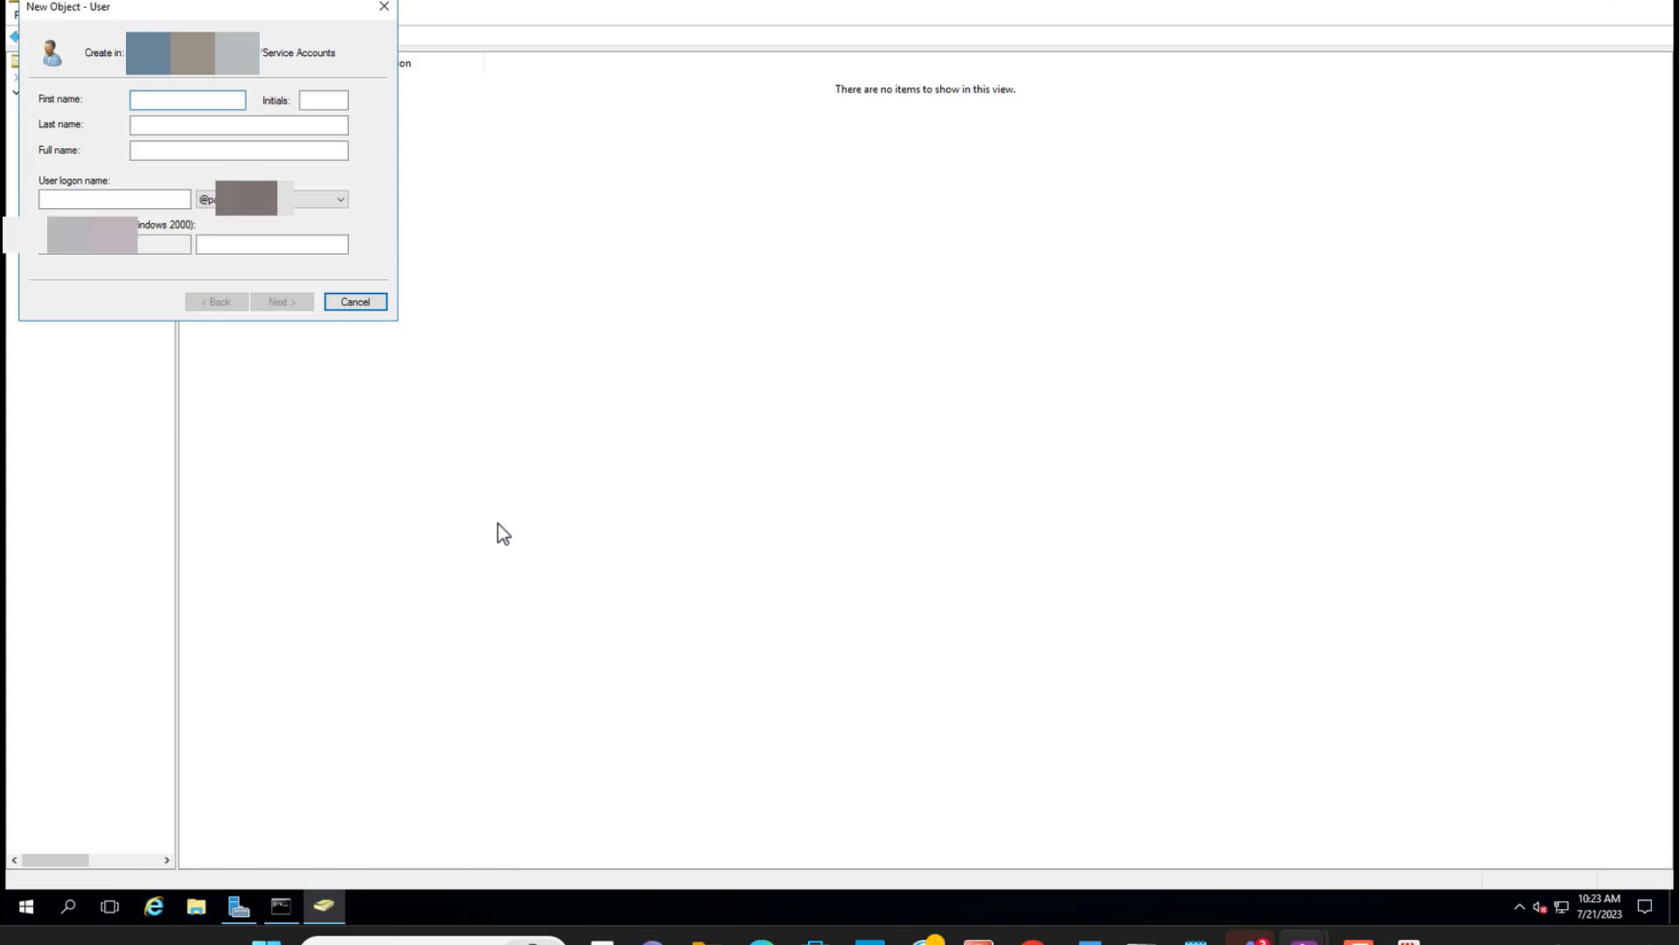
pyautogui.write('Service')
pyautogui.press('Tab')
pyautogui.press('Tab')
pyautogui.write('Account')
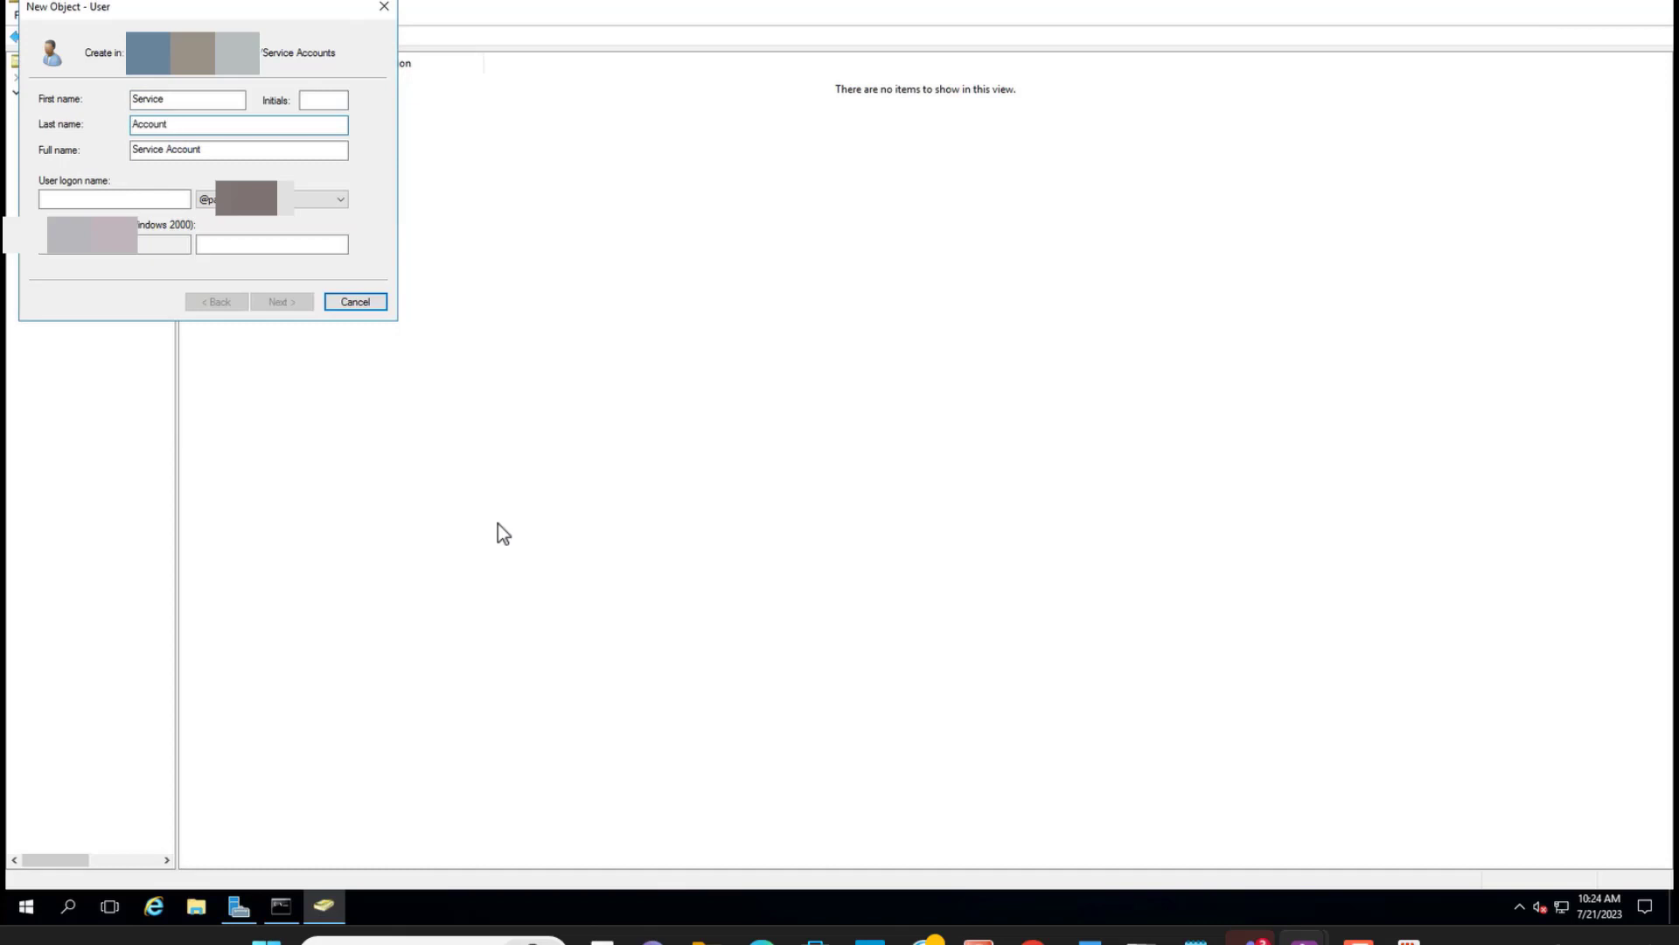
pyautogui.press('Tab')
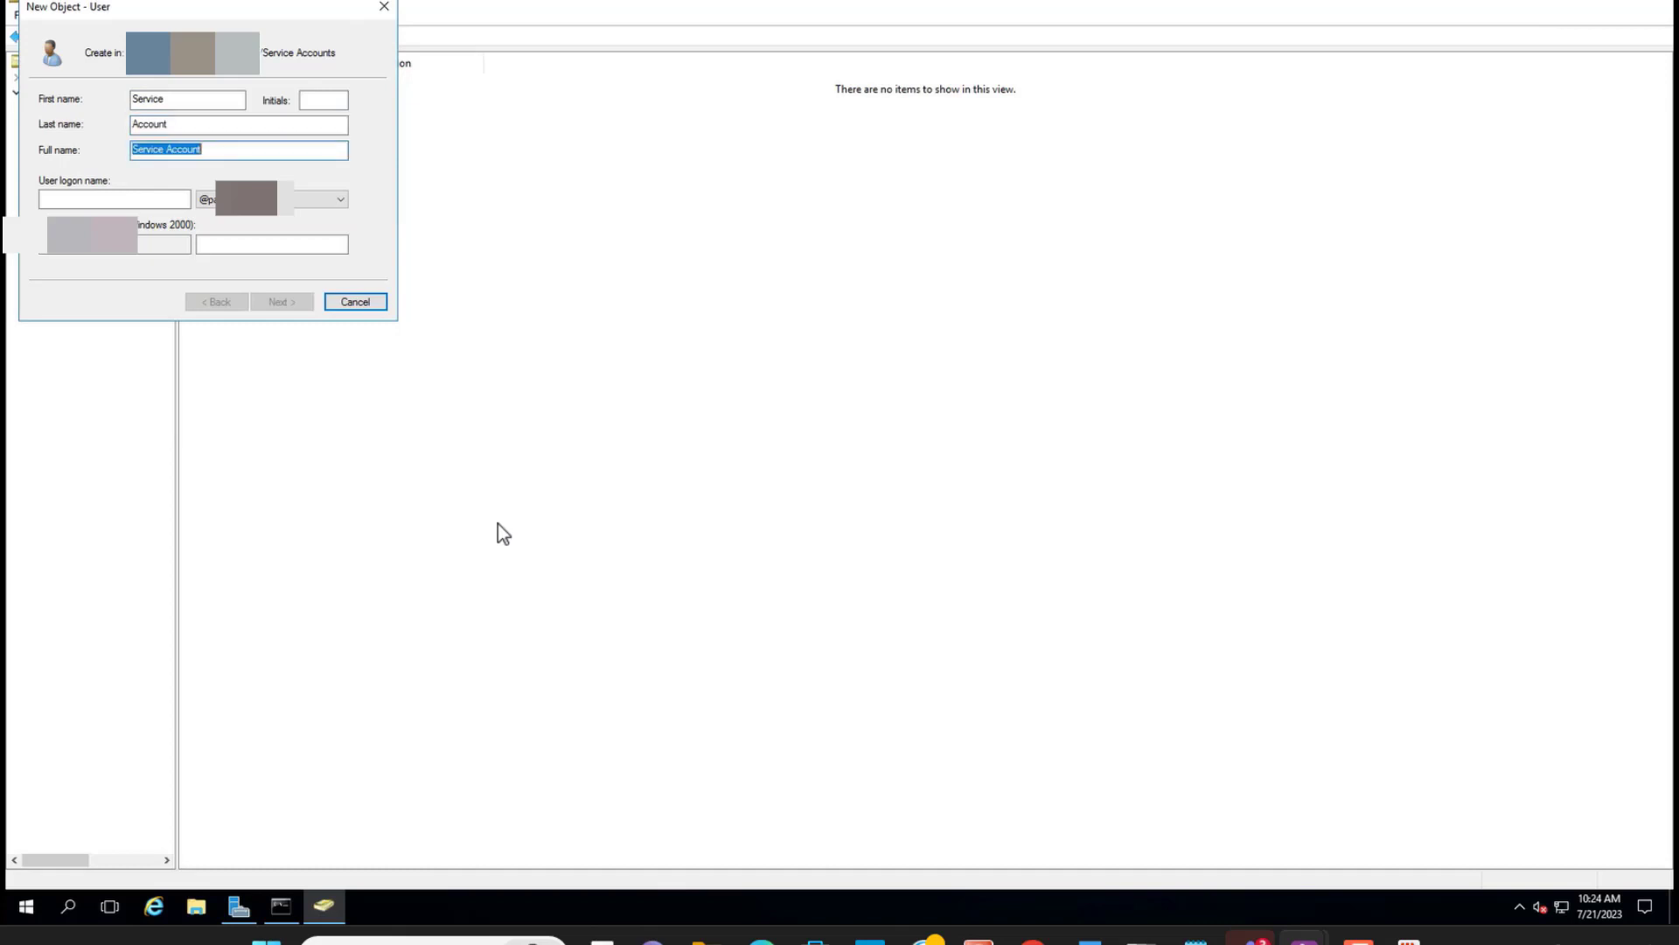
pyautogui.press('Tab')
pyautogui.write('saccount')
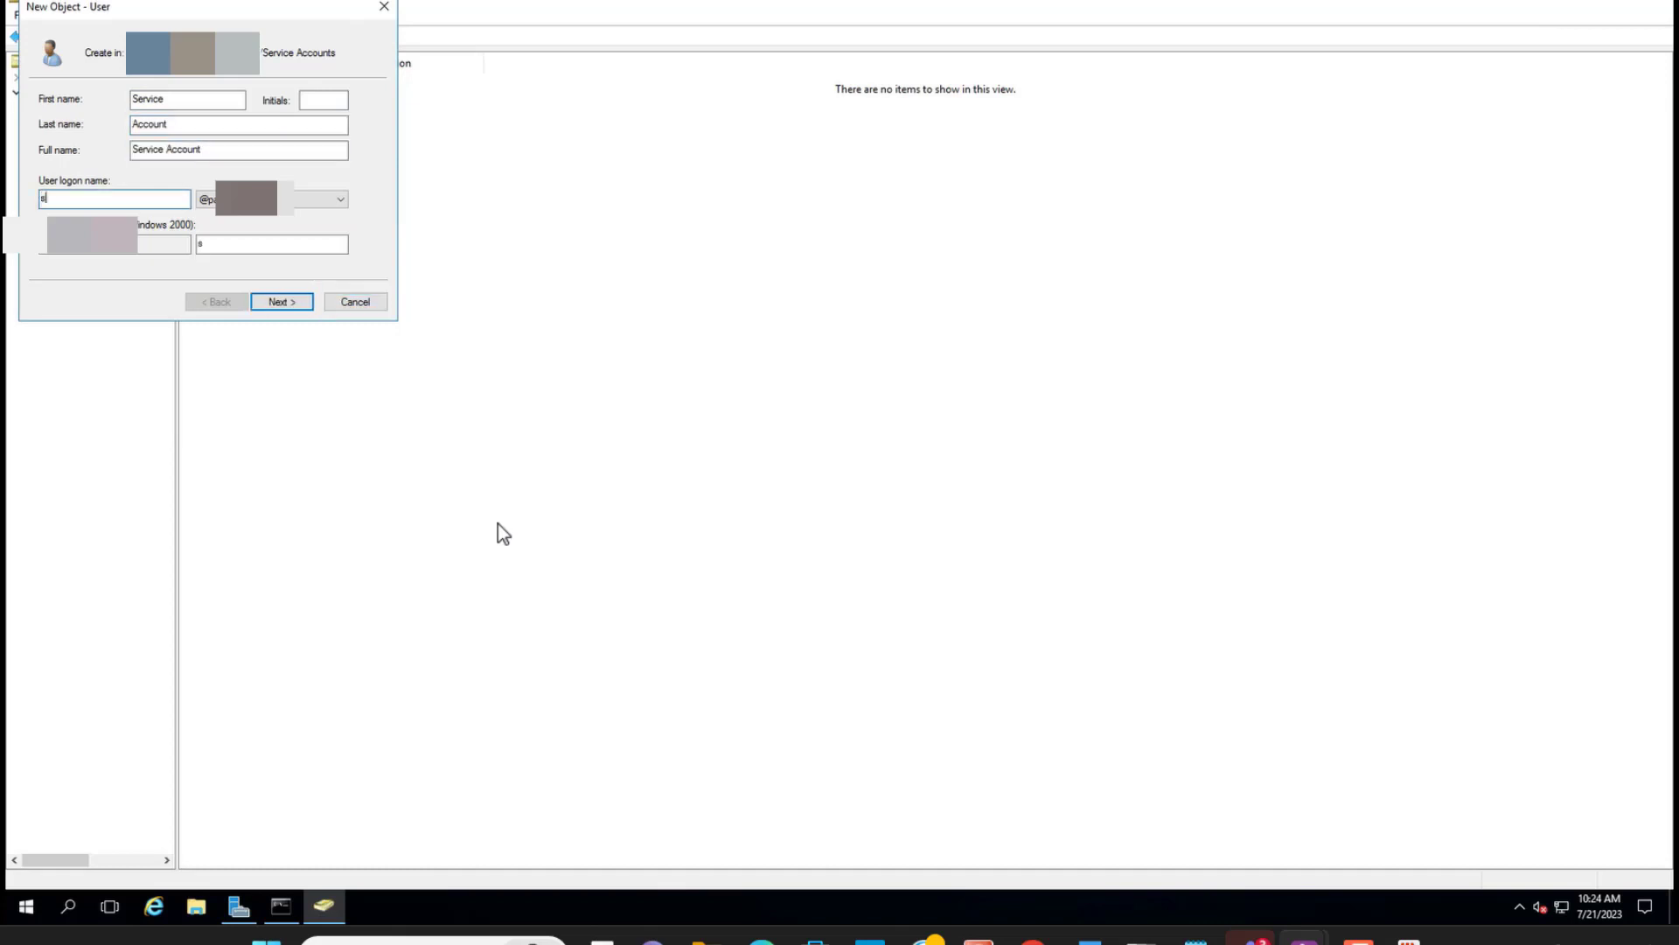
pyautogui.click(278, 302)
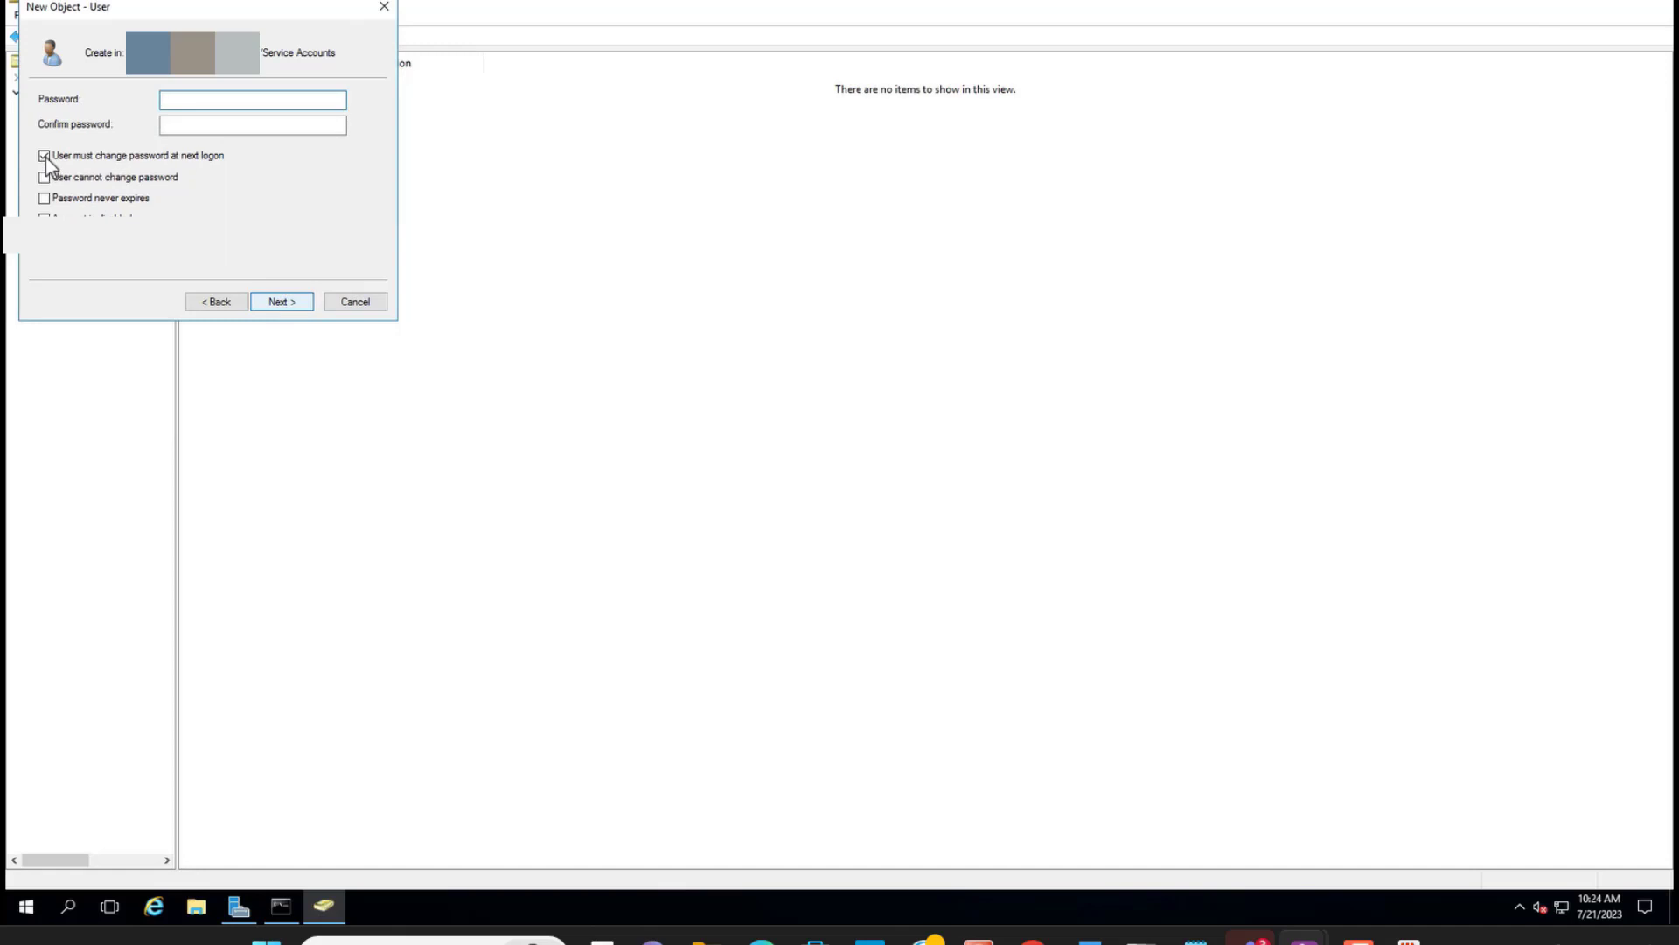
# - Turn off the forced password change, set the password to never expire, enter and confirm the account password, and create the user
pyautogui.click(44, 198)
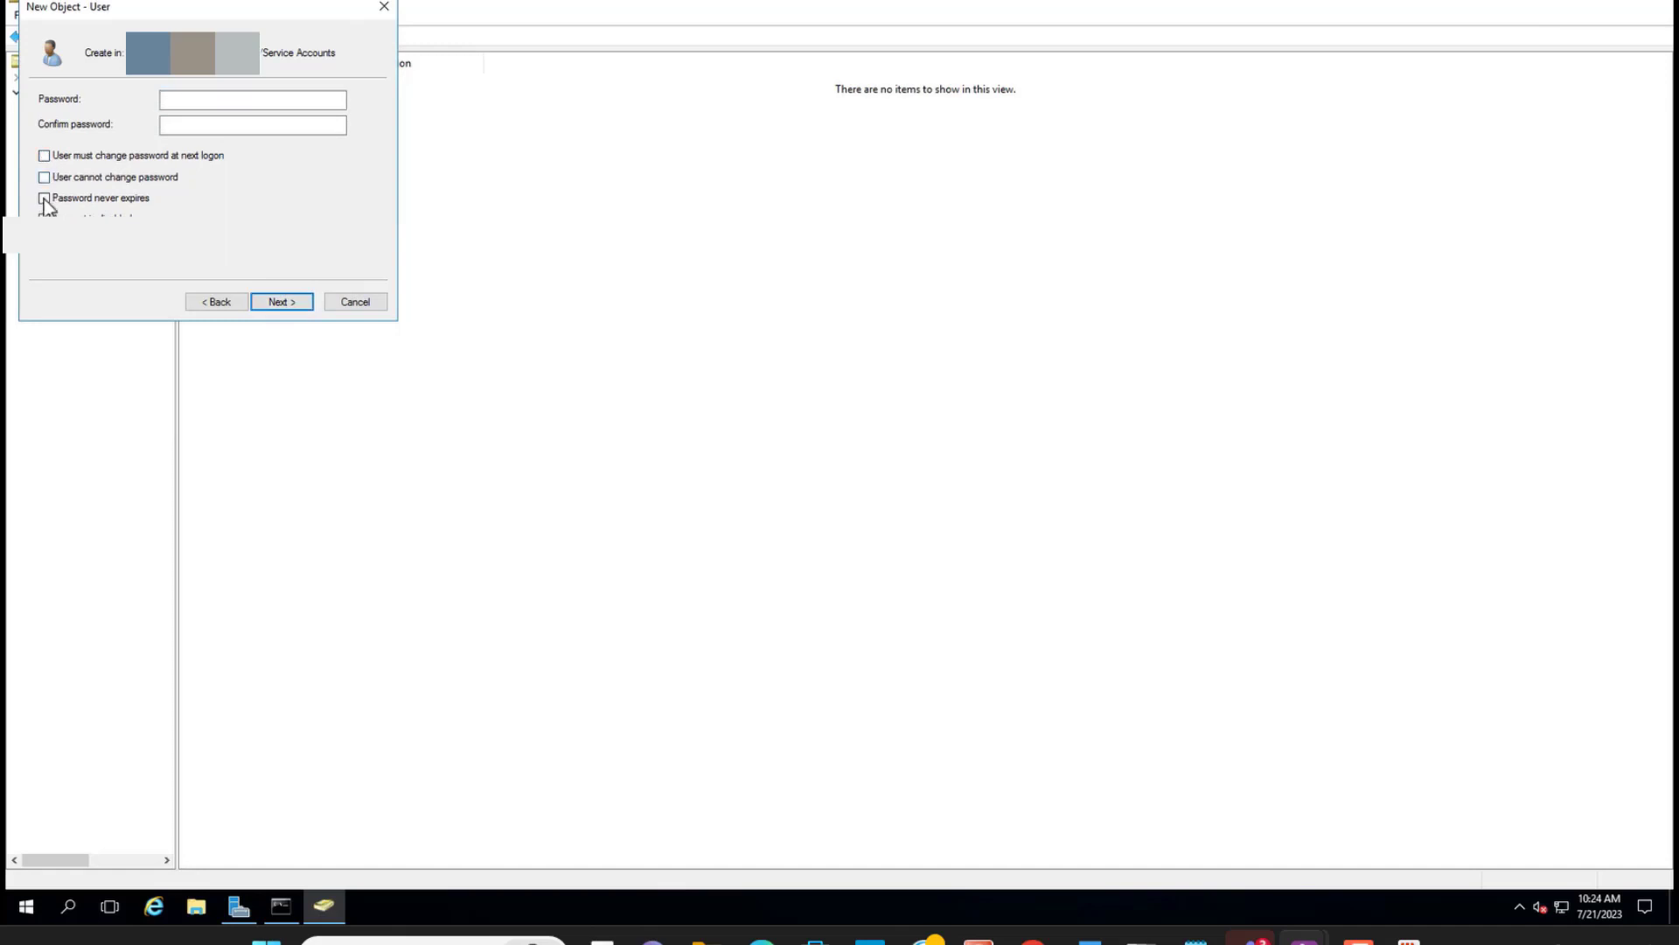
pyautogui.click(176, 102)
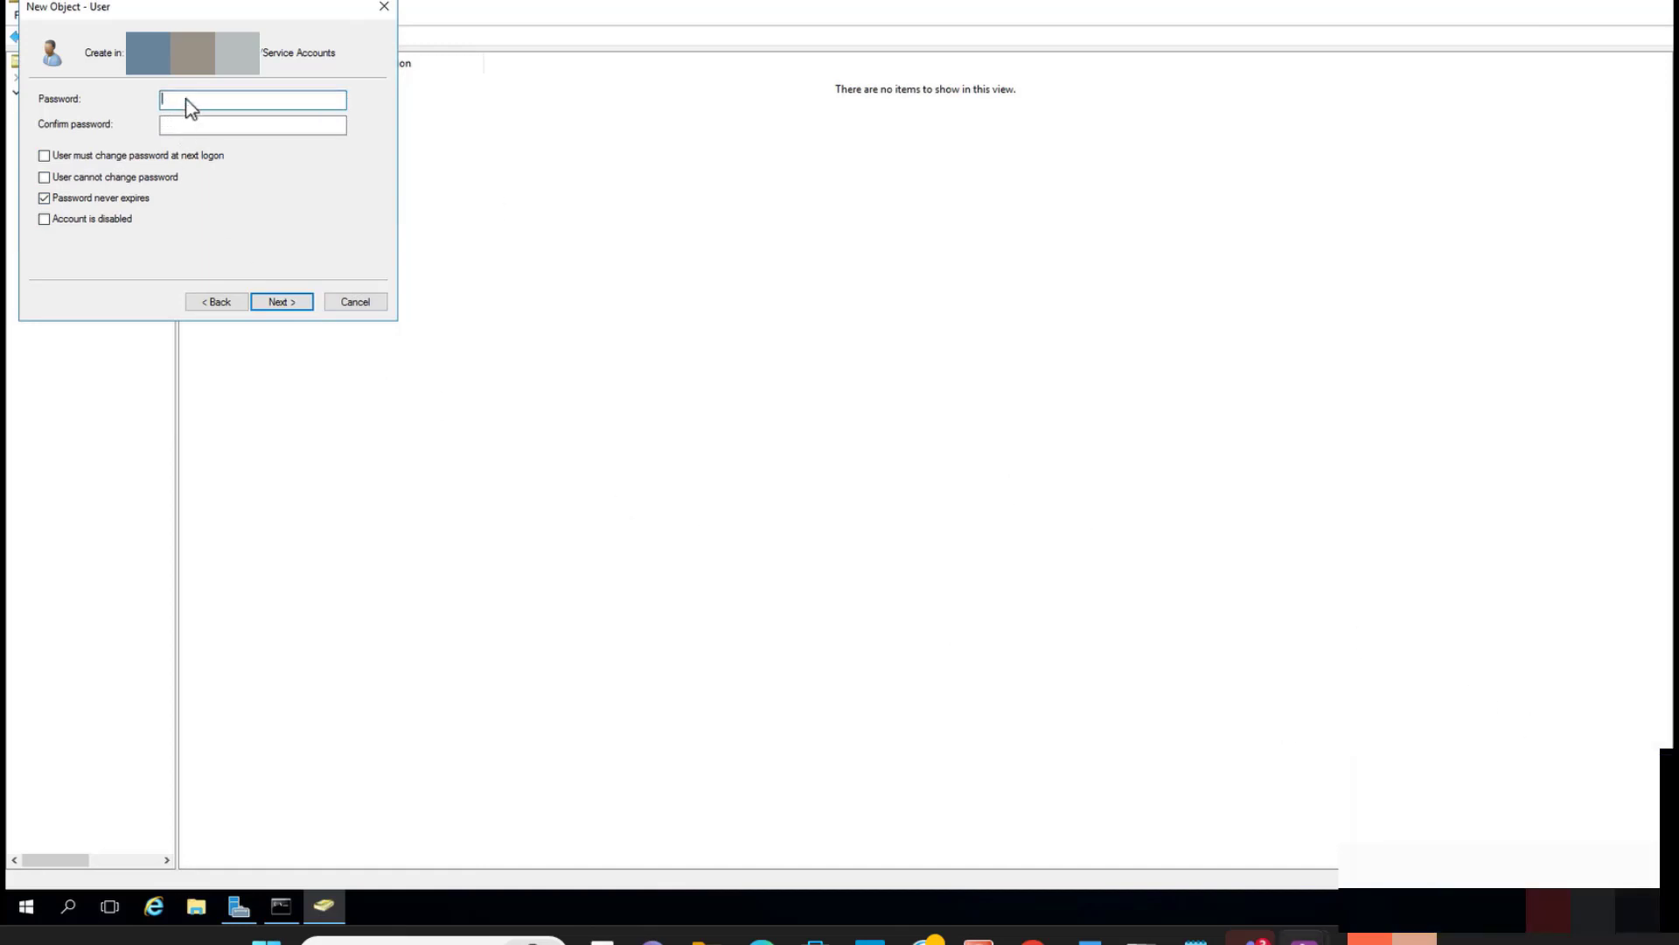
pyautogui.write('•••••••••••••')
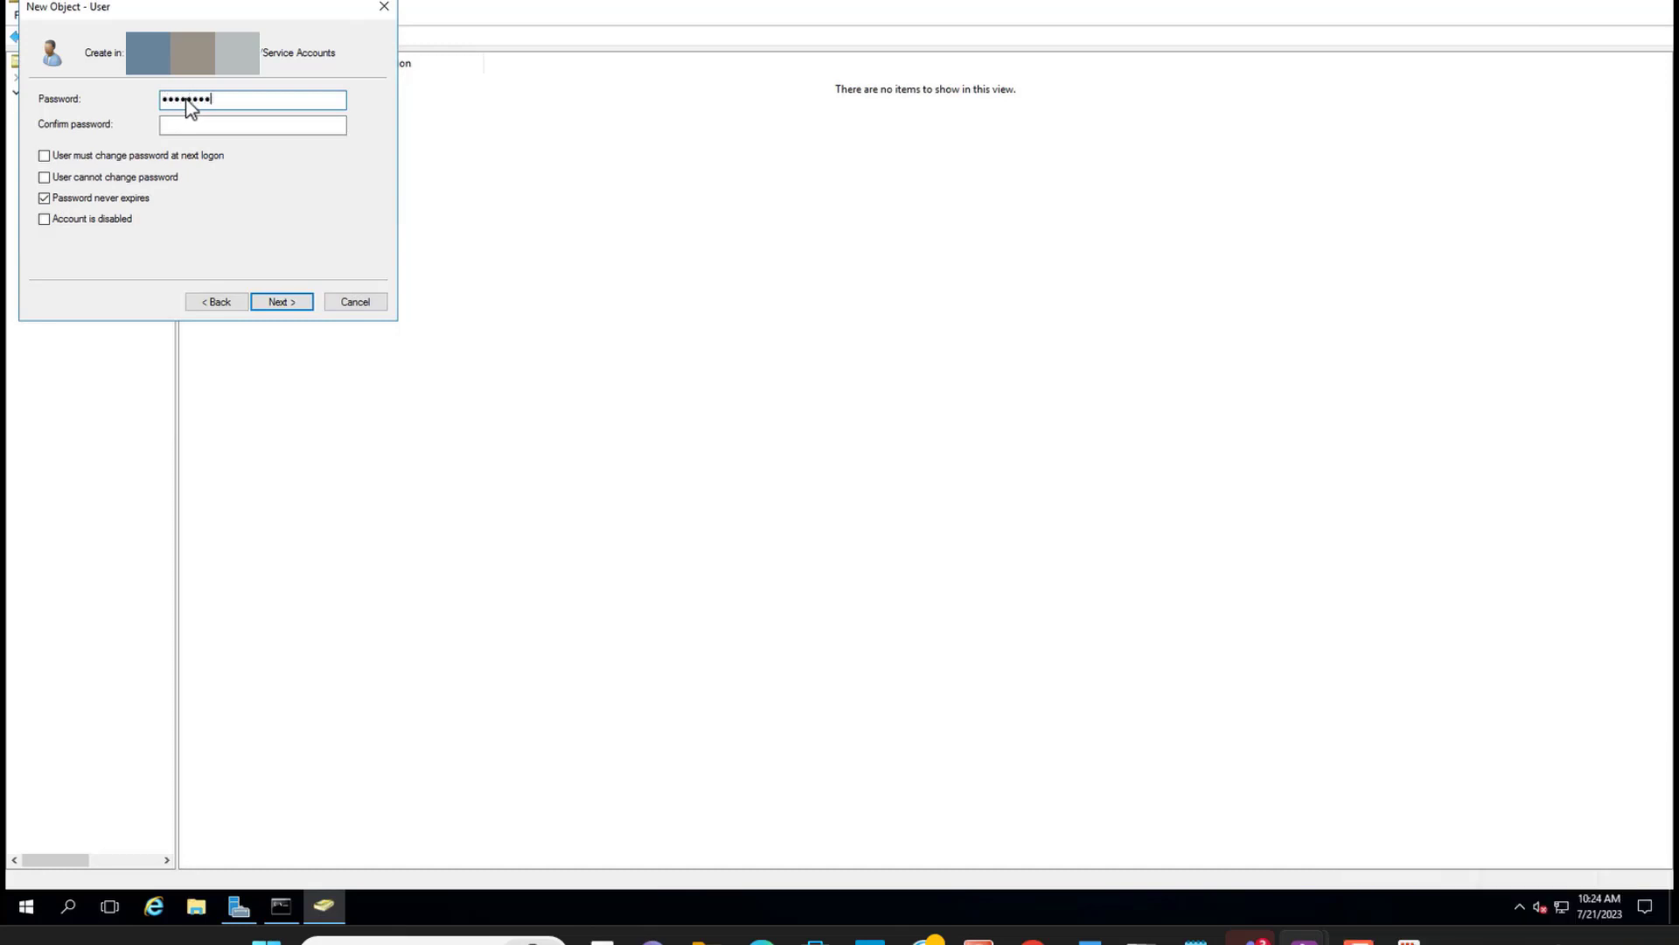
pyautogui.press('Tab')
pyautogui.write('•••••••••••••')
pyautogui.click(294, 307)
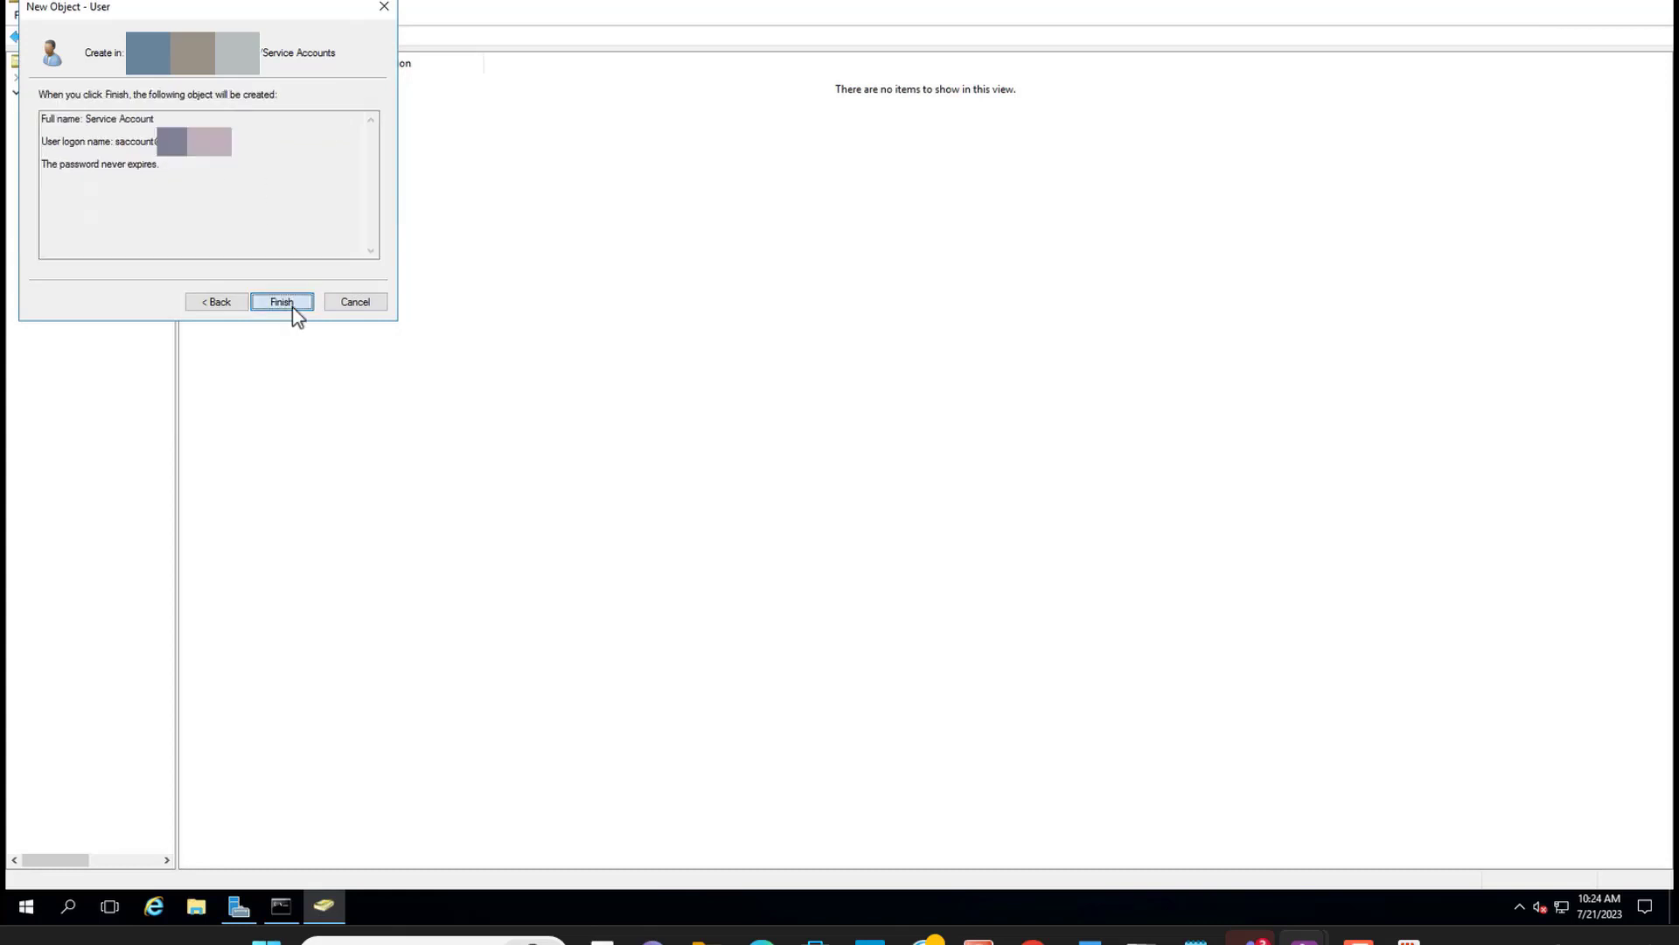
pyautogui.click(294, 306)
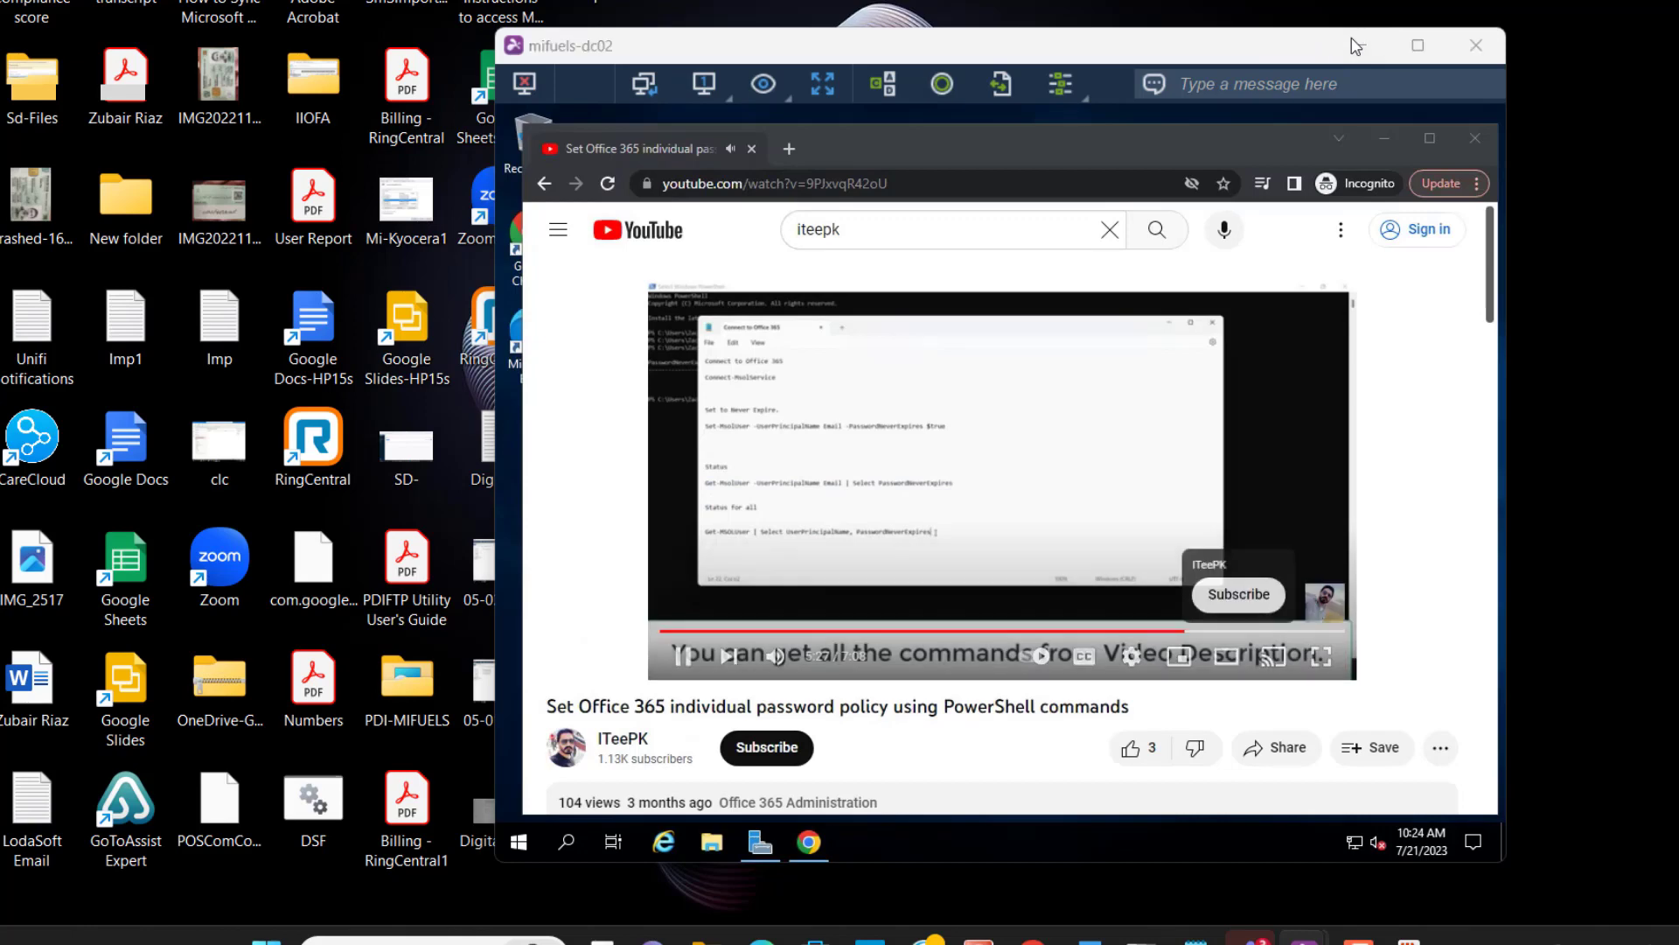
# - Switch to the WS188E006 remote session and choose to sign in as another user
pyautogui.click(1356, 47)
pyautogui.moveTo(1304, 940)
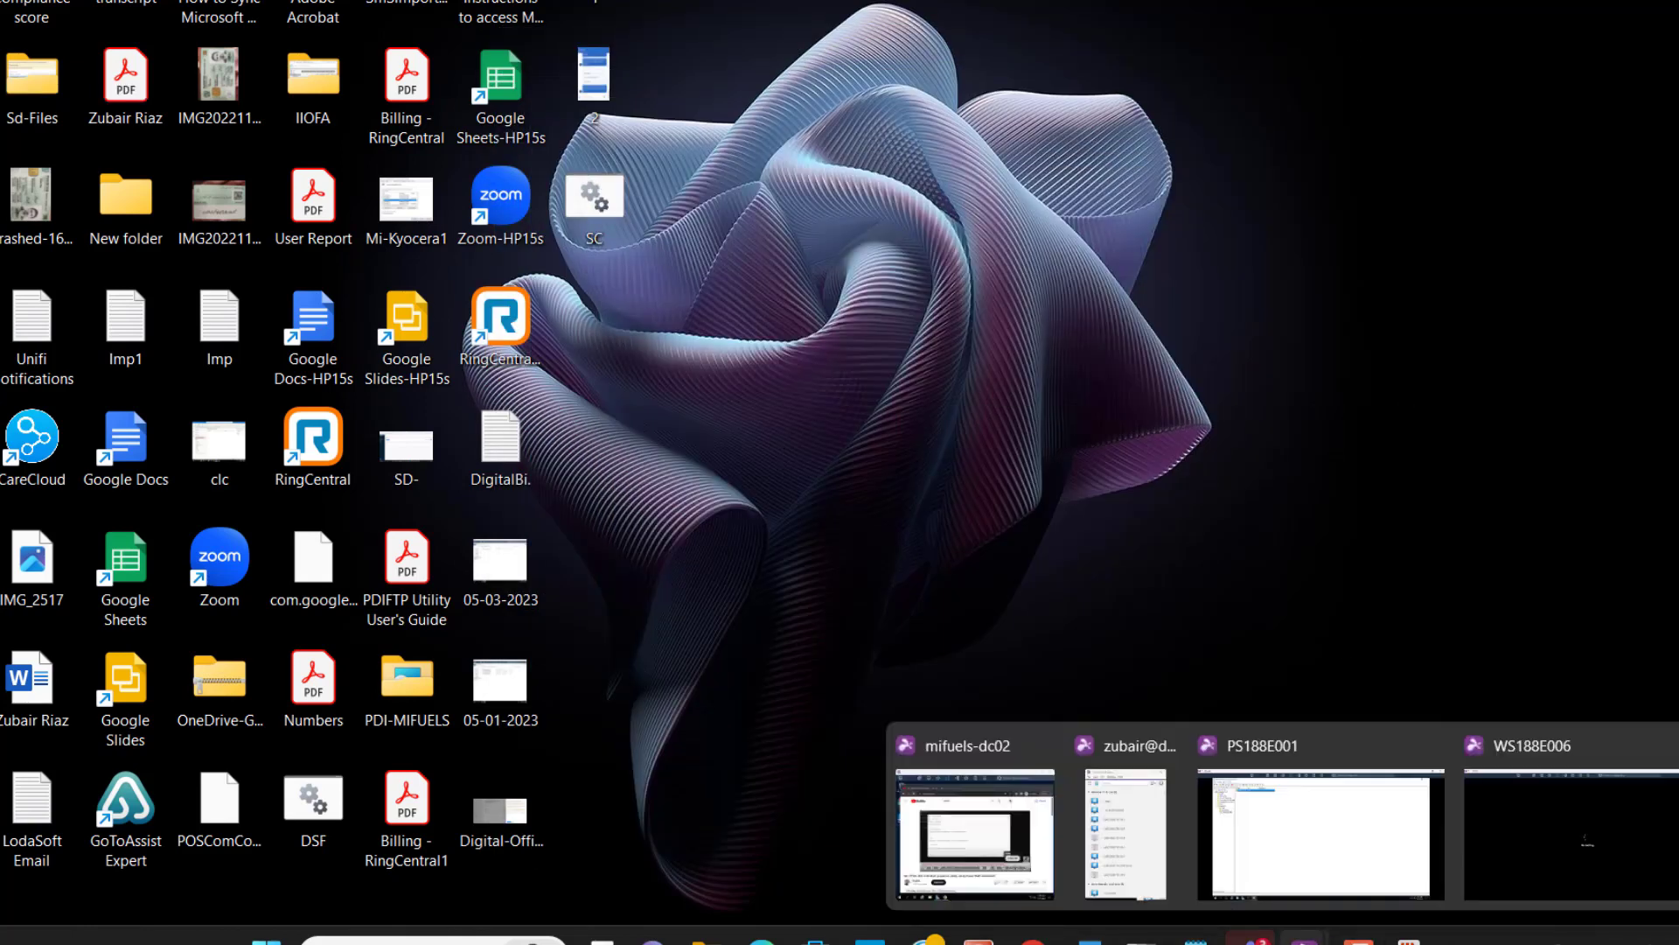
pyautogui.click(1609, 842)
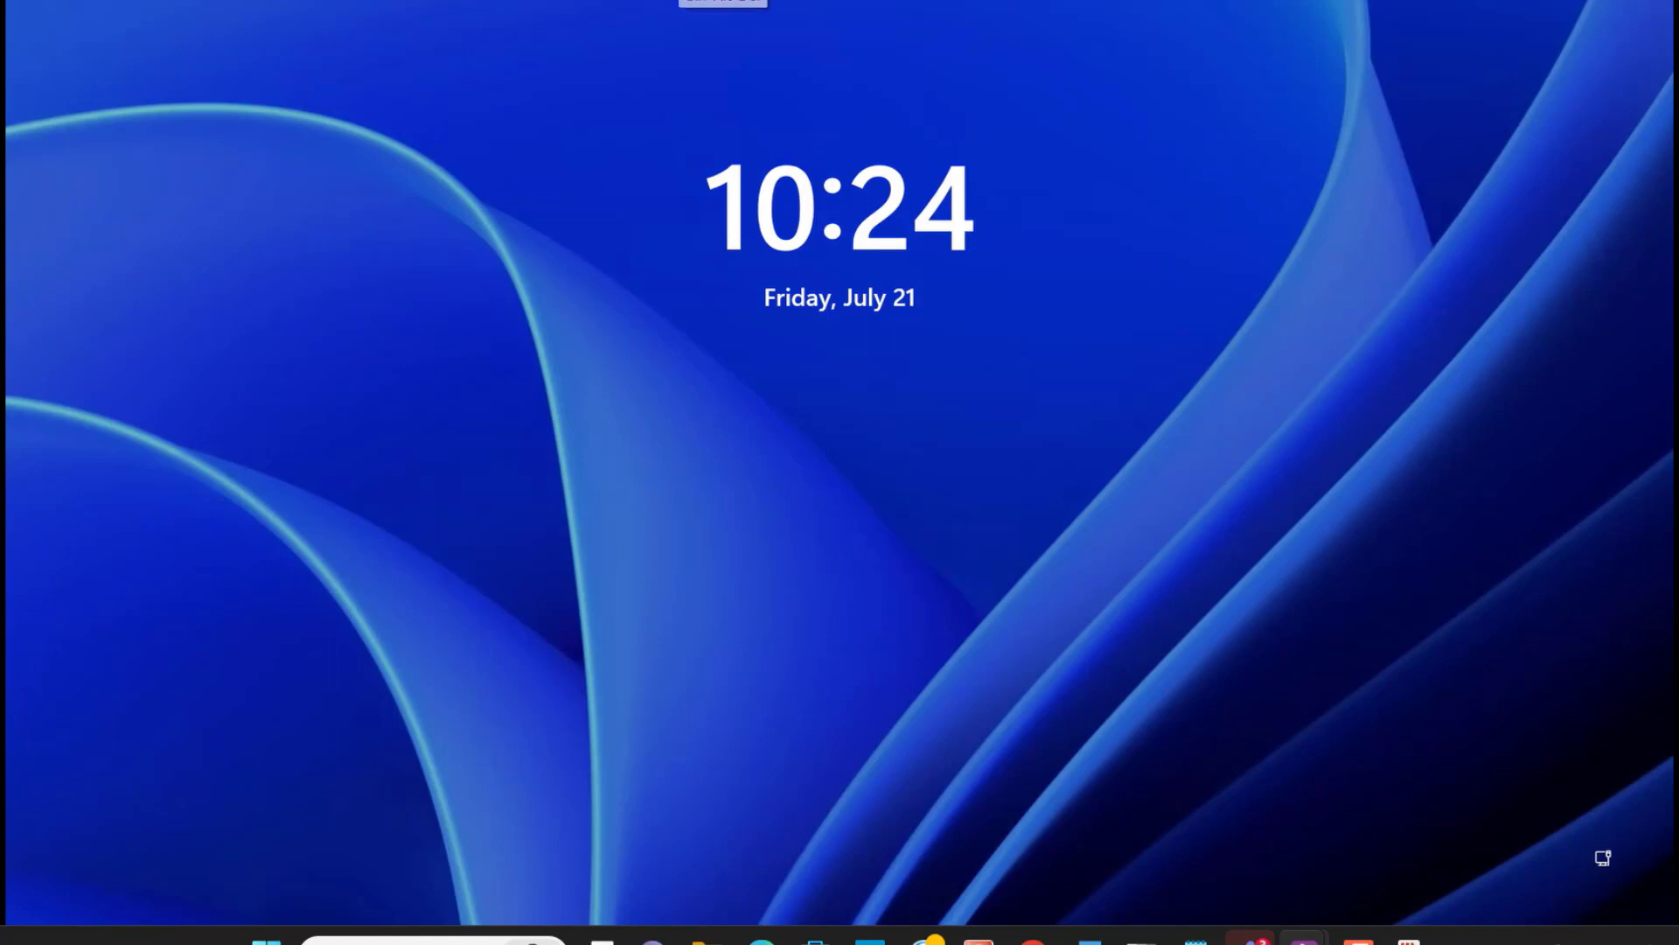
pyautogui.click(884, 386)
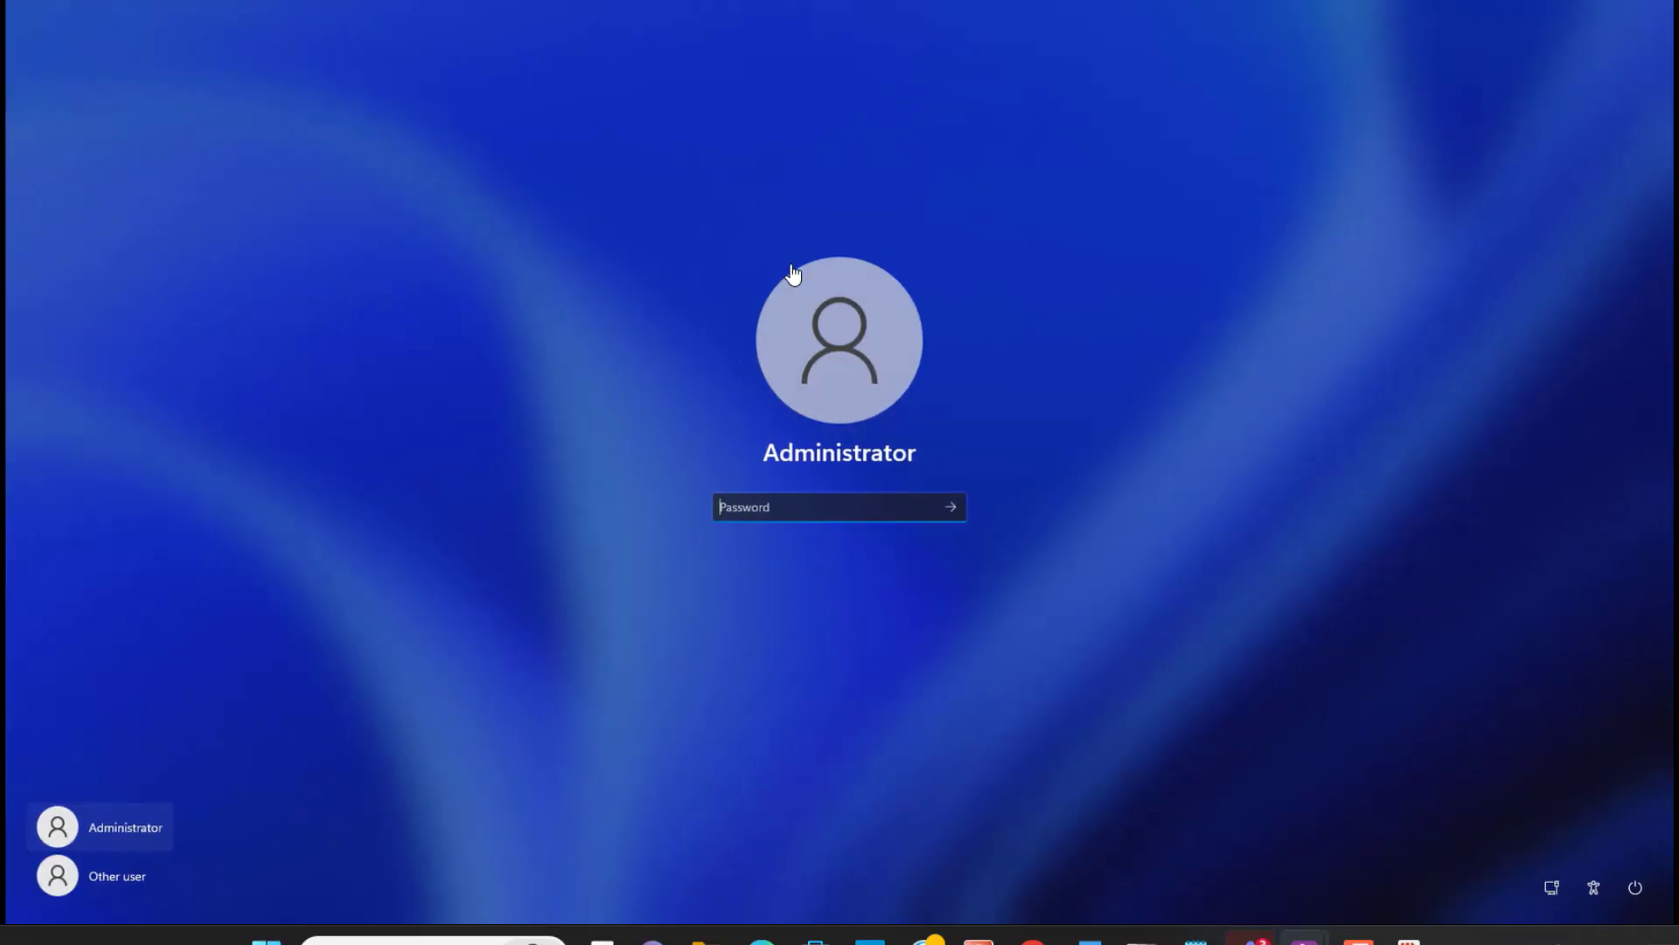
pyautogui.click(118, 877)
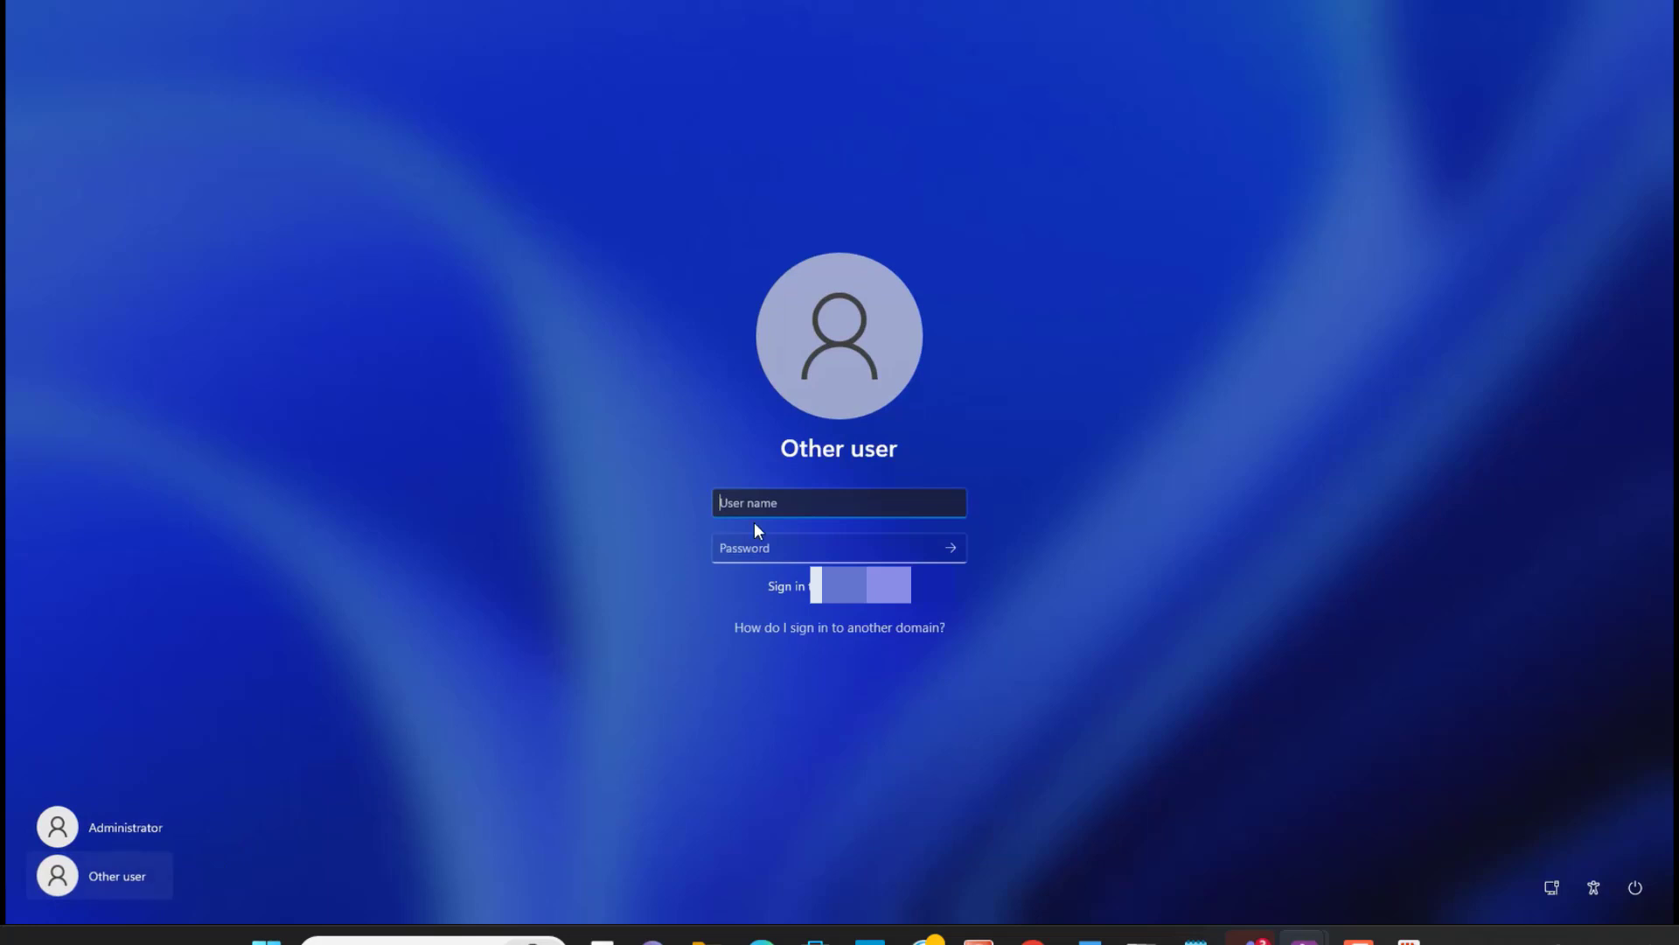
# - Sign in to the domain computer as saccount with the account password, retrying the password if needed
pyautogui.write('saccount')
pyautogui.press('Tab')
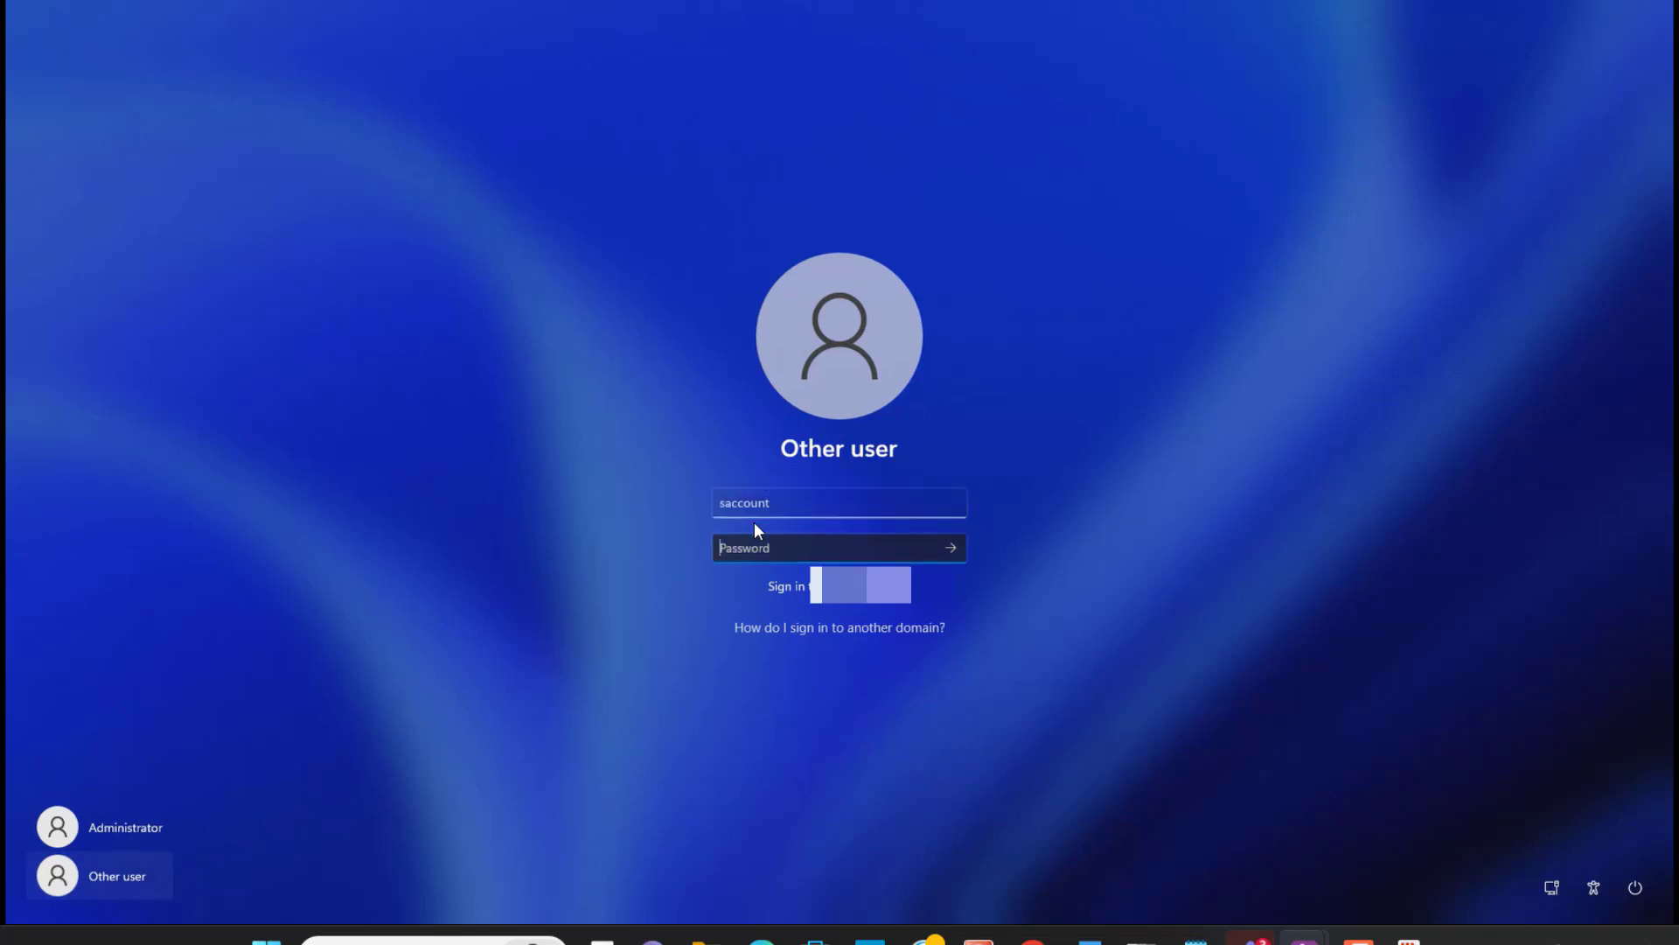
pyautogui.write('••')
pyautogui.press('Return')
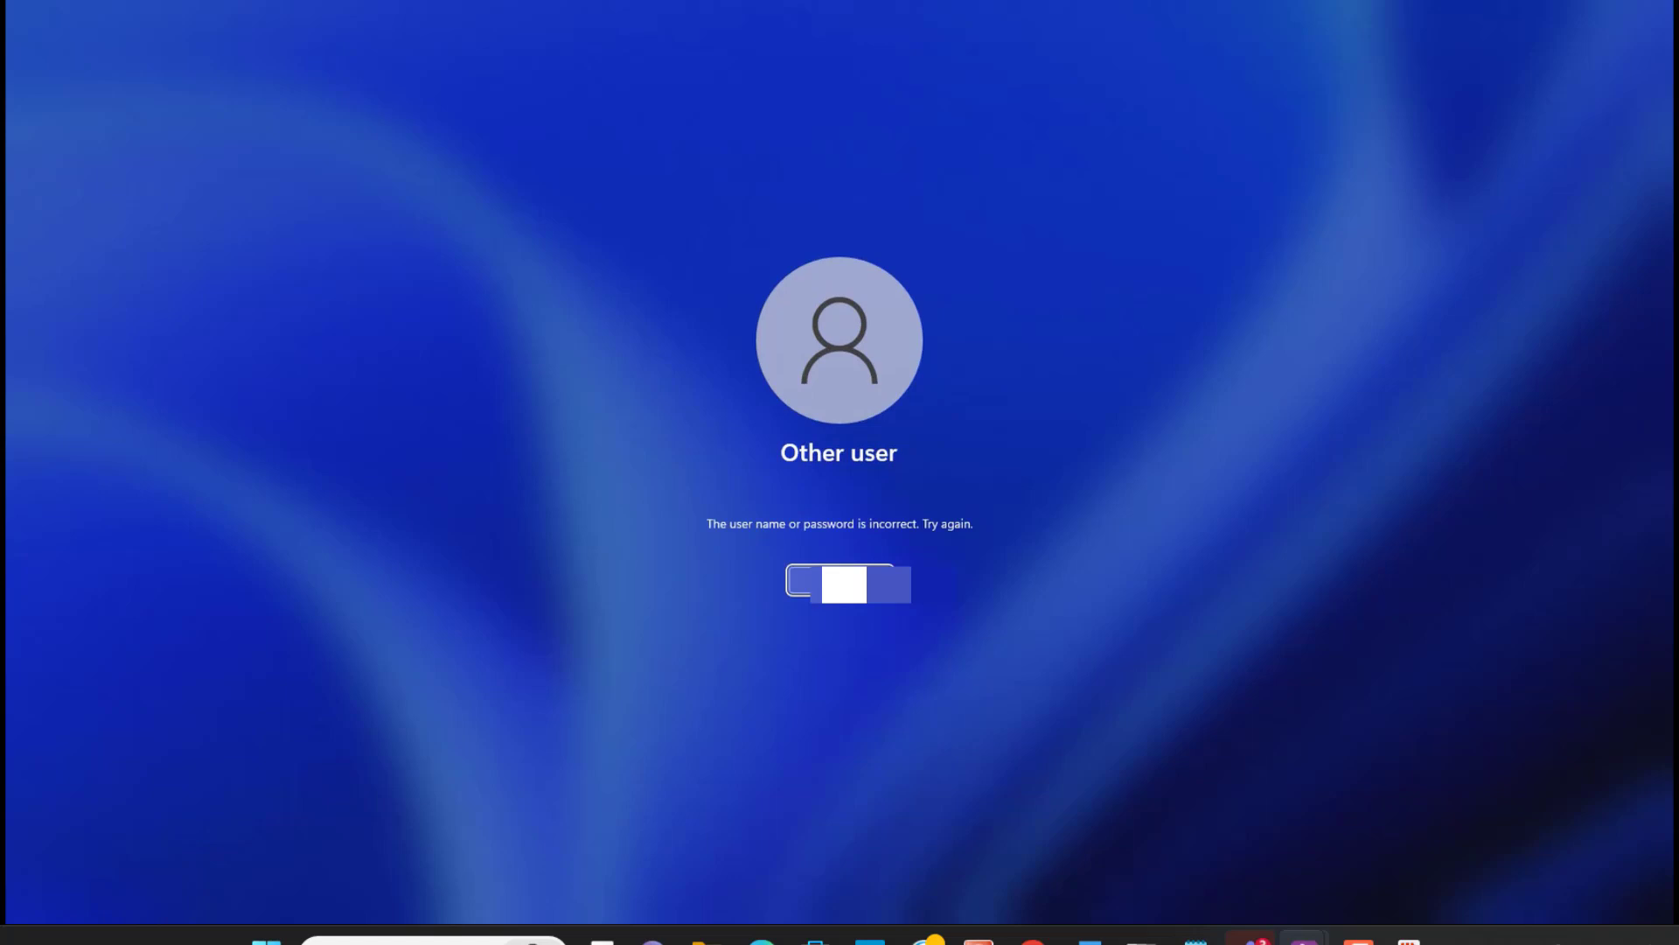
pyautogui.press('Return')
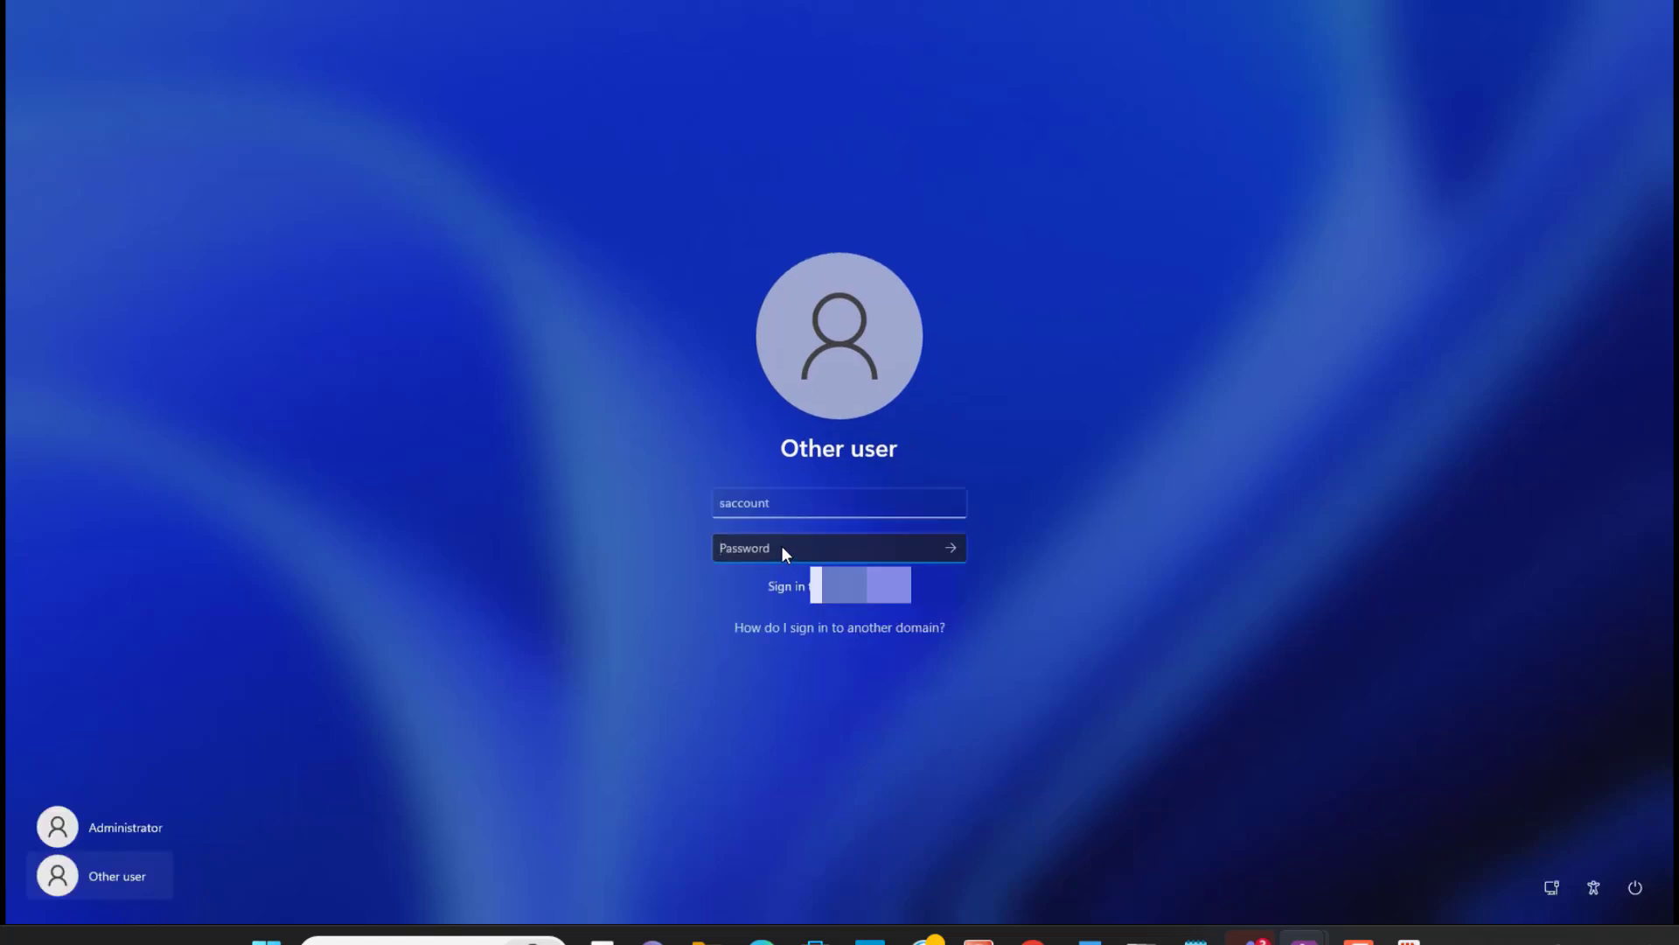
pyautogui.write('•••••••••')
pyautogui.press('Return')
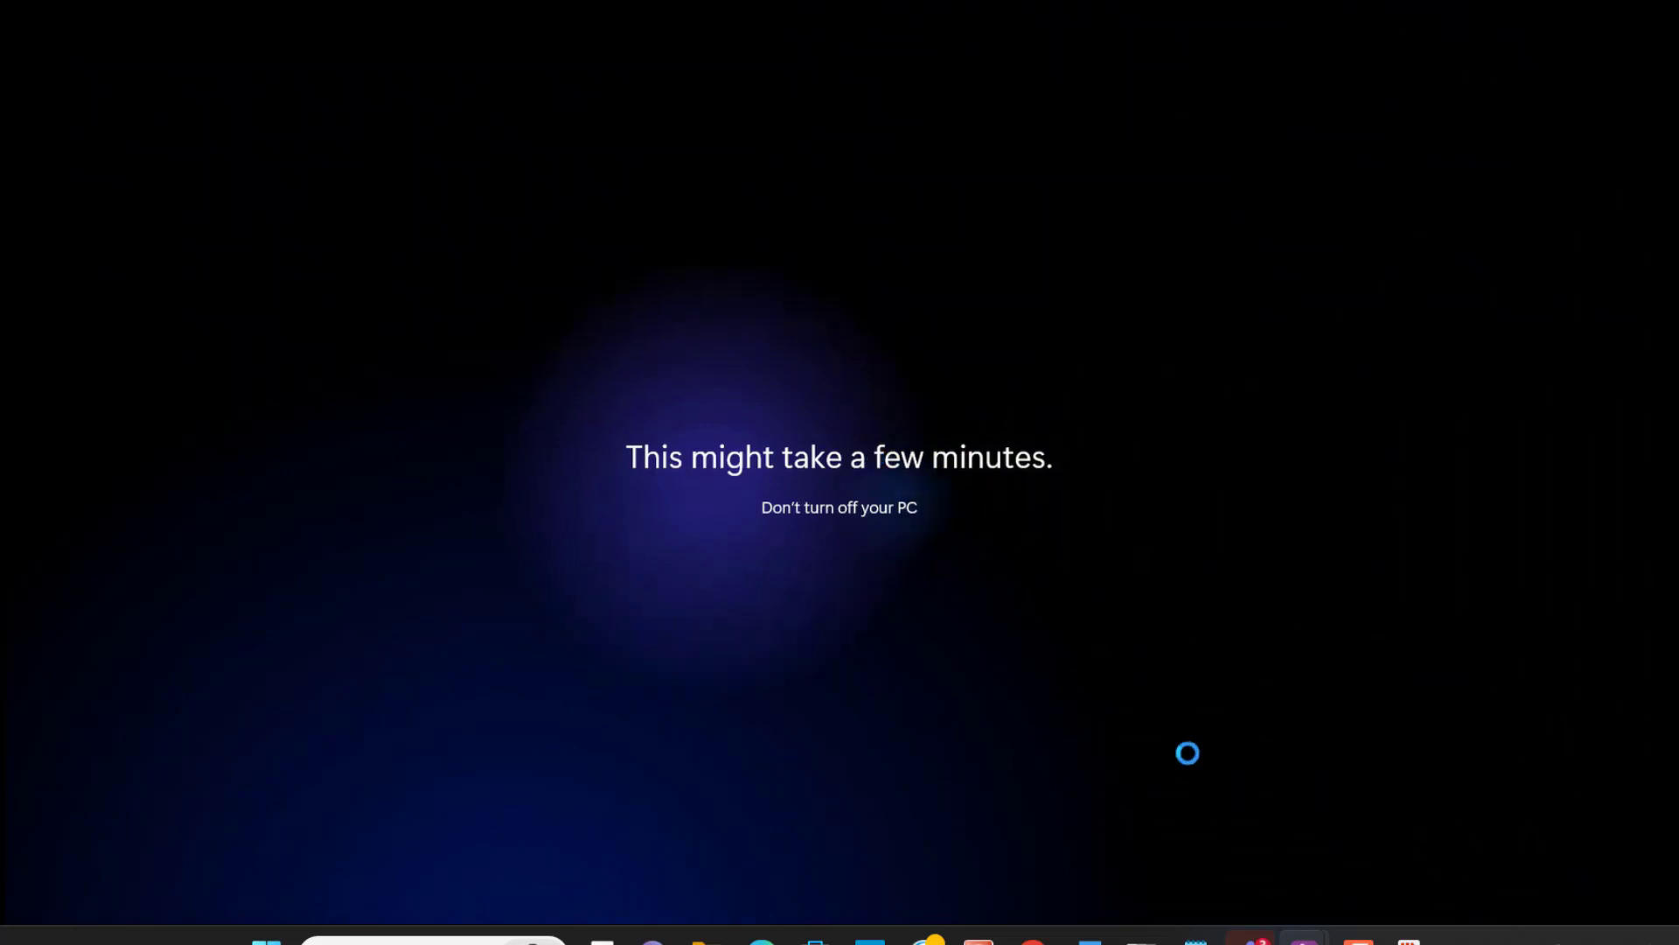
pyautogui.moveTo(1303, 937)
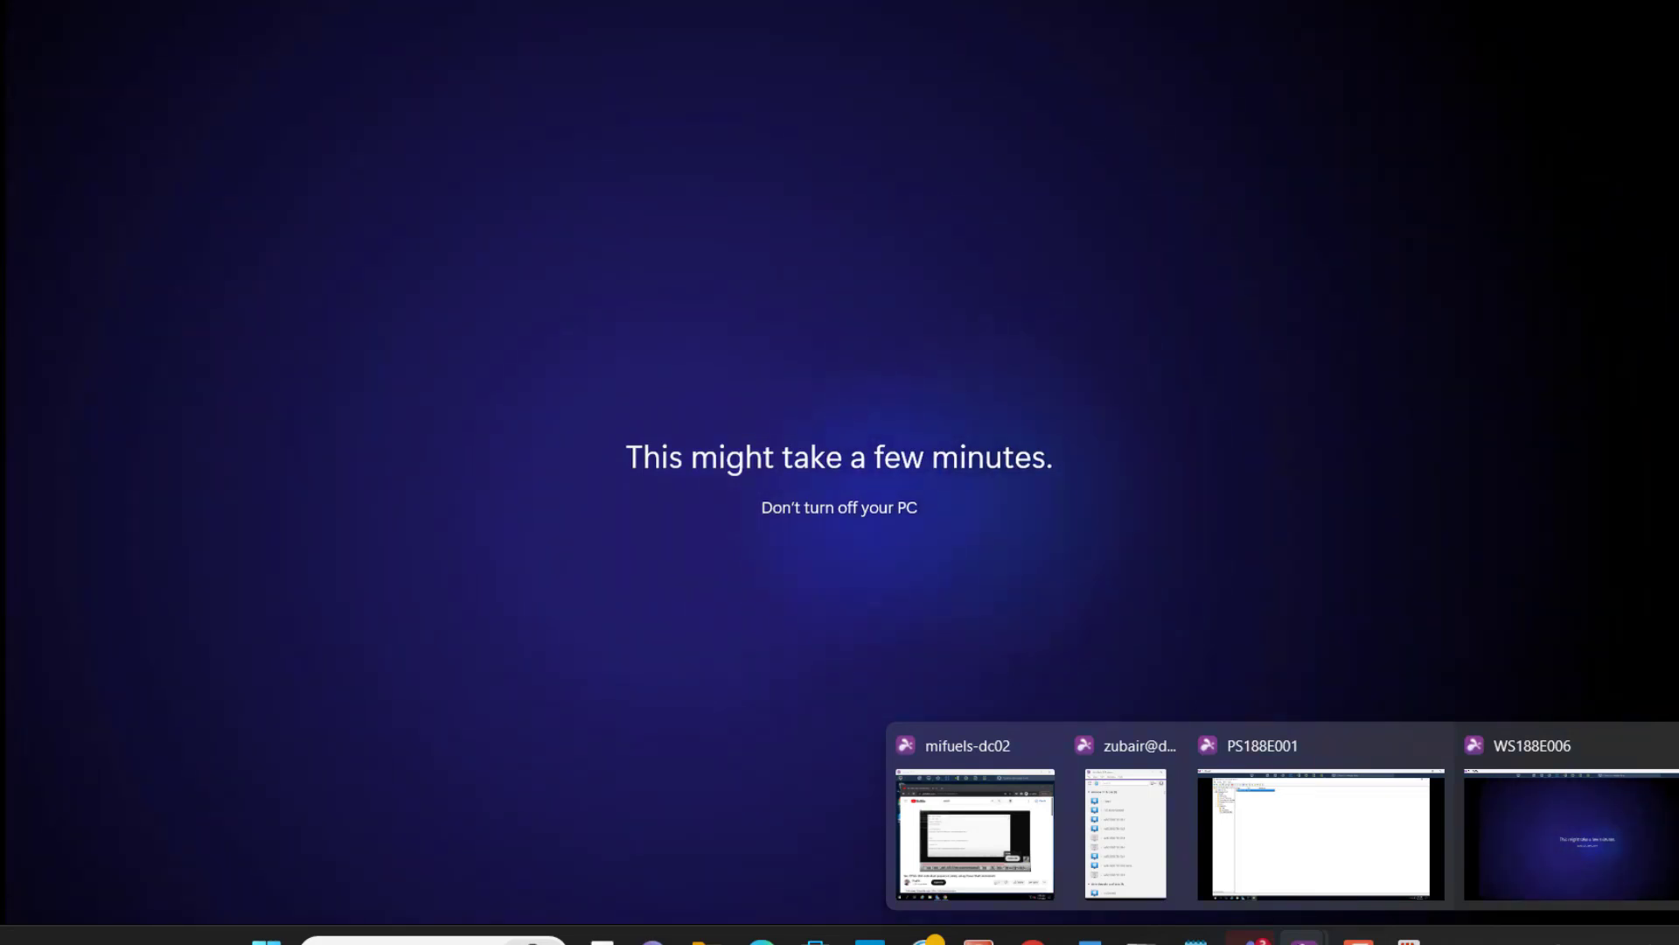
pyautogui.click(1358, 941)
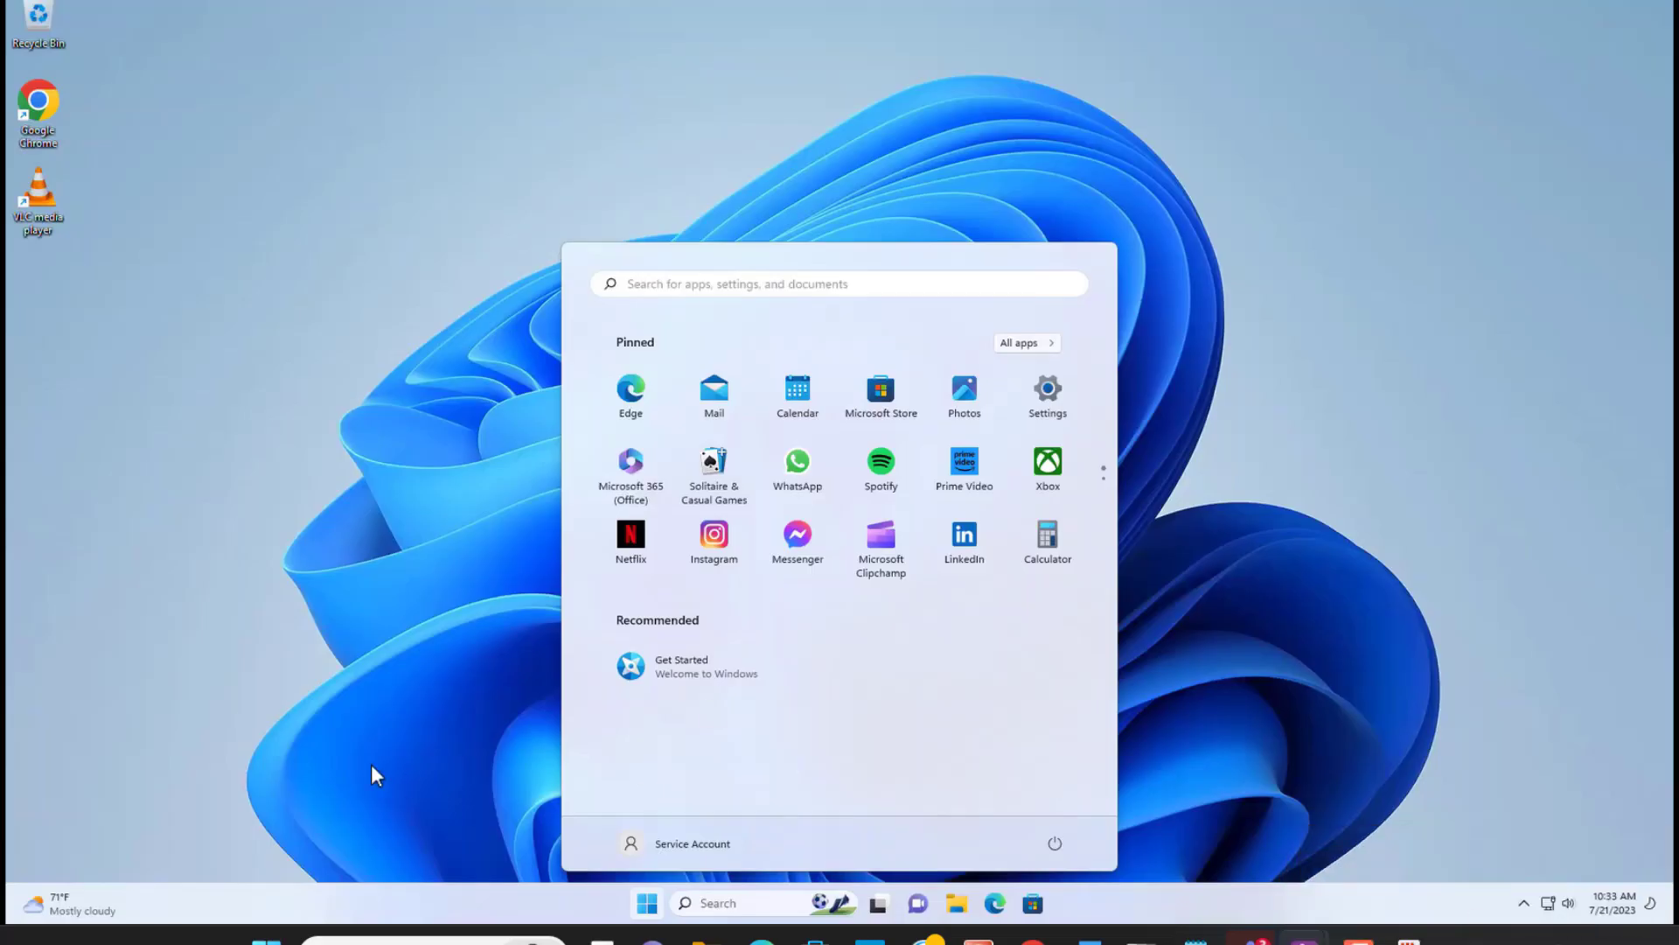
# - Check which account is signed in to the computer, its account options, and the network connection status
pyautogui.click(371, 763)
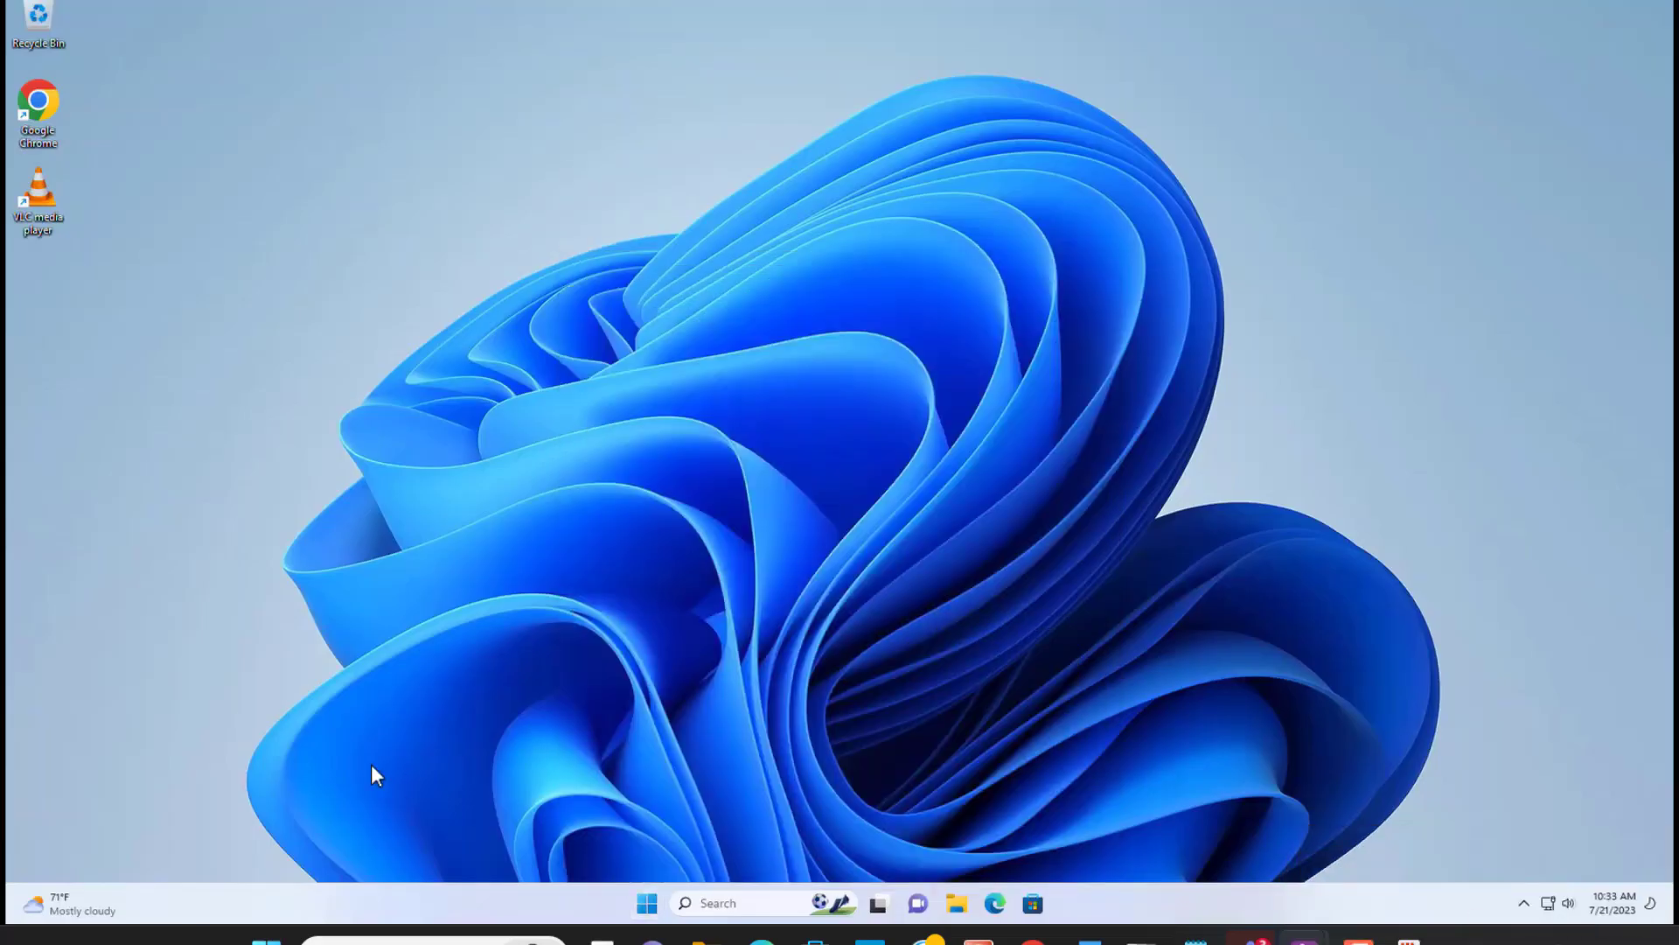
pyautogui.click(645, 908)
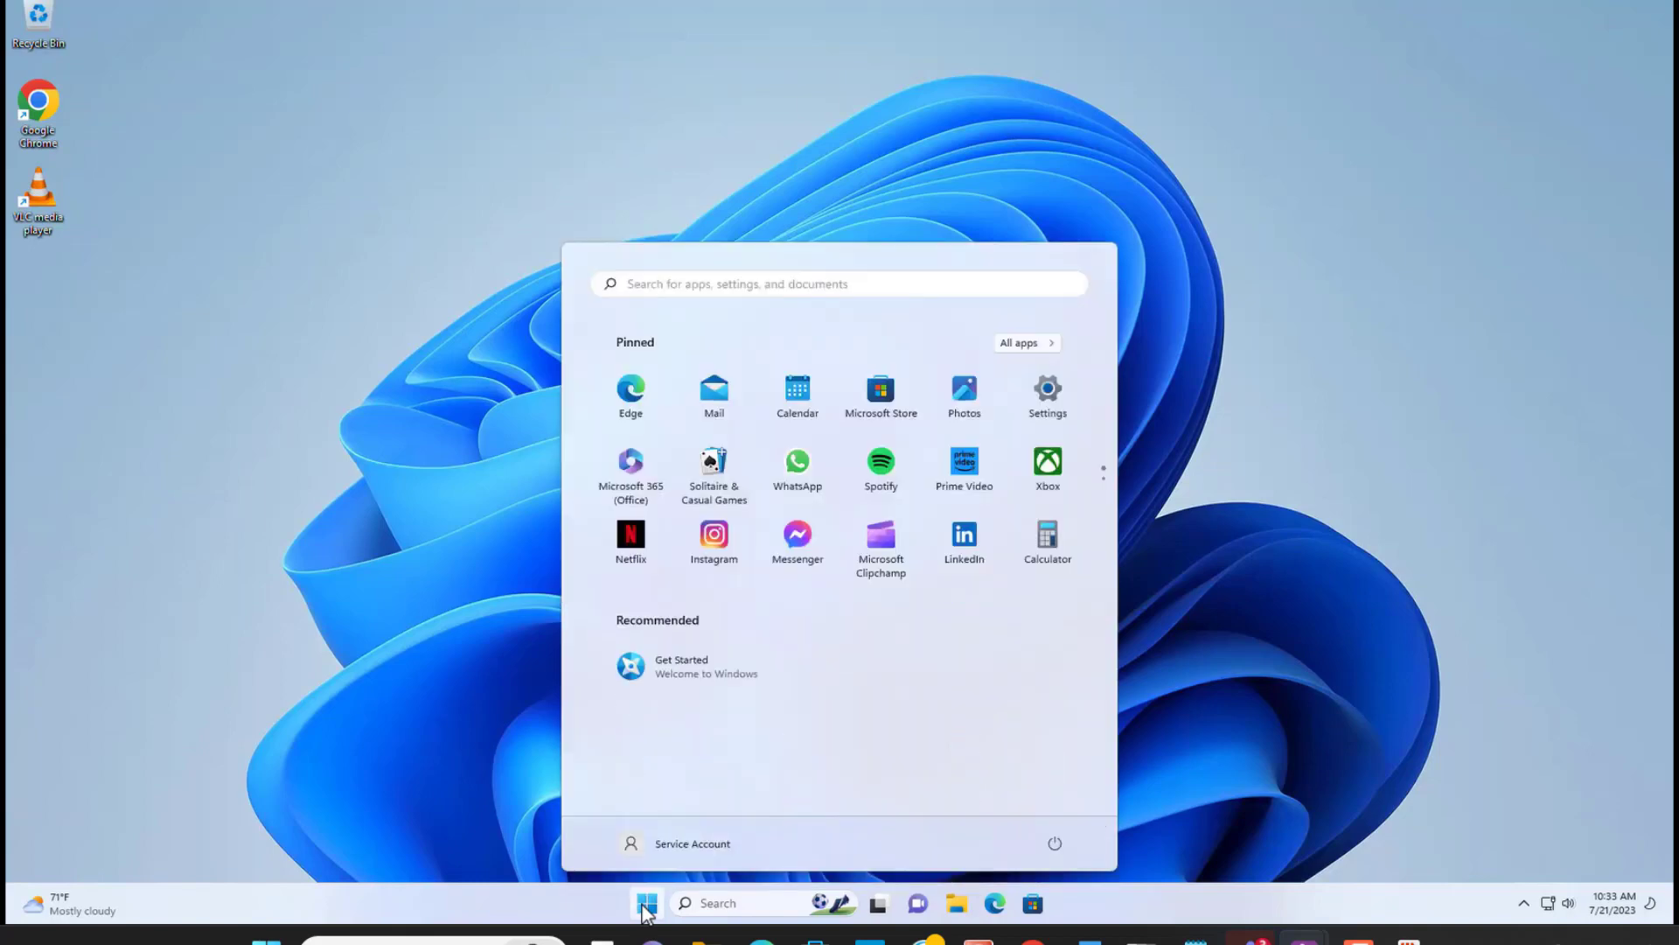
pyautogui.click(699, 845)
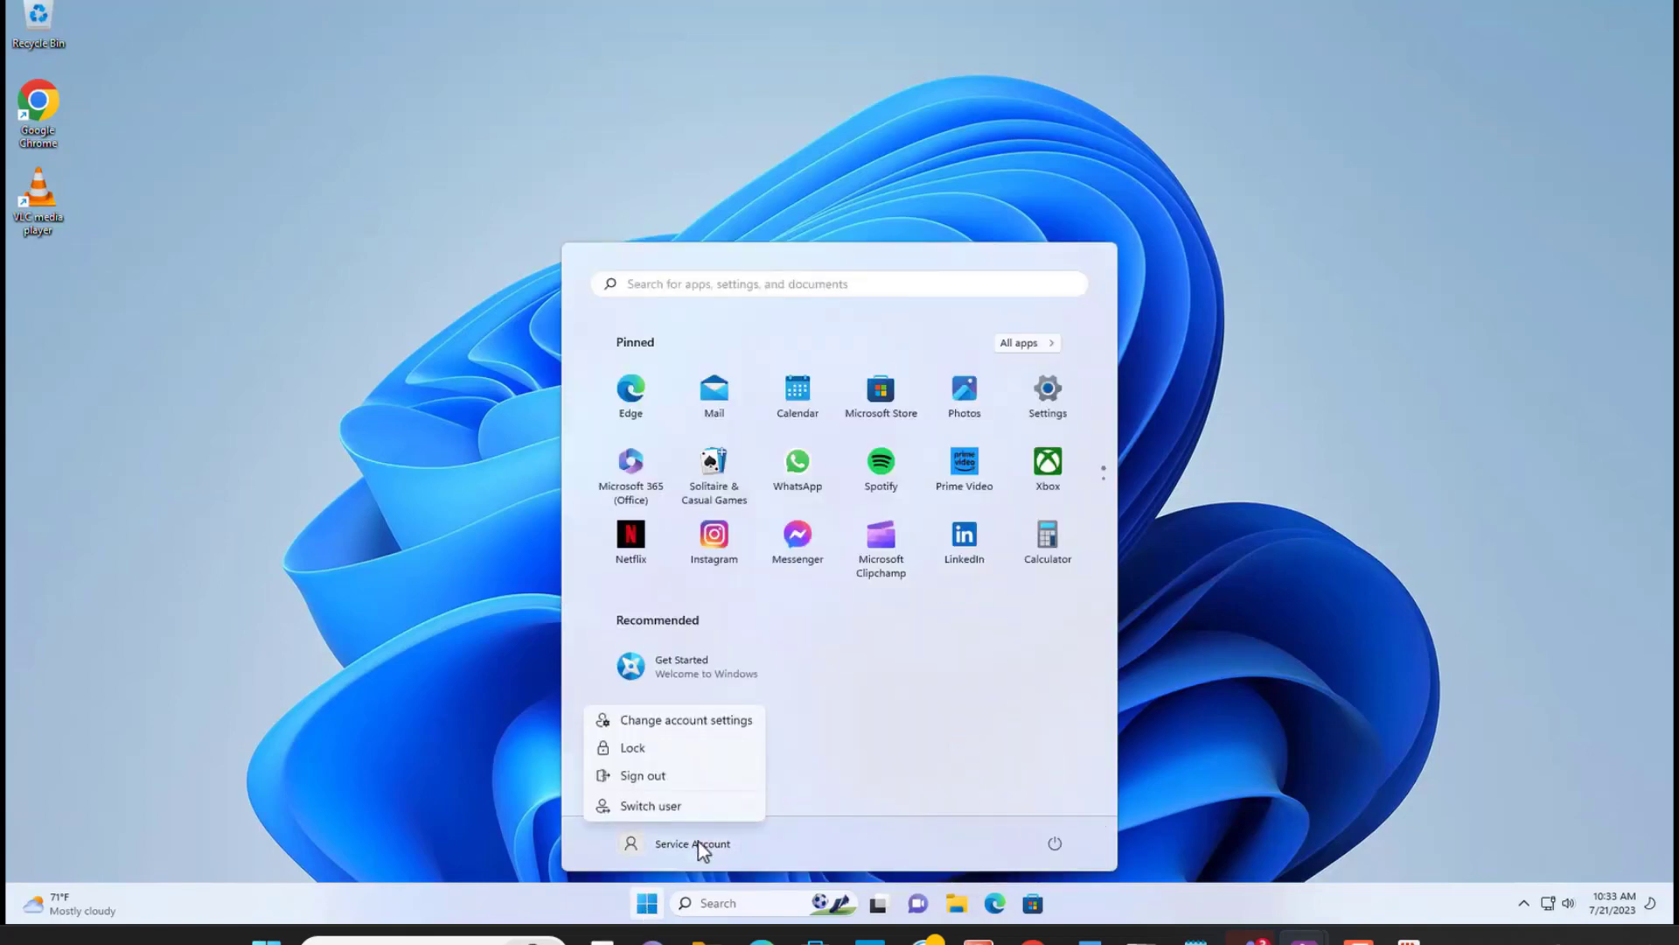
pyautogui.press('Escape')
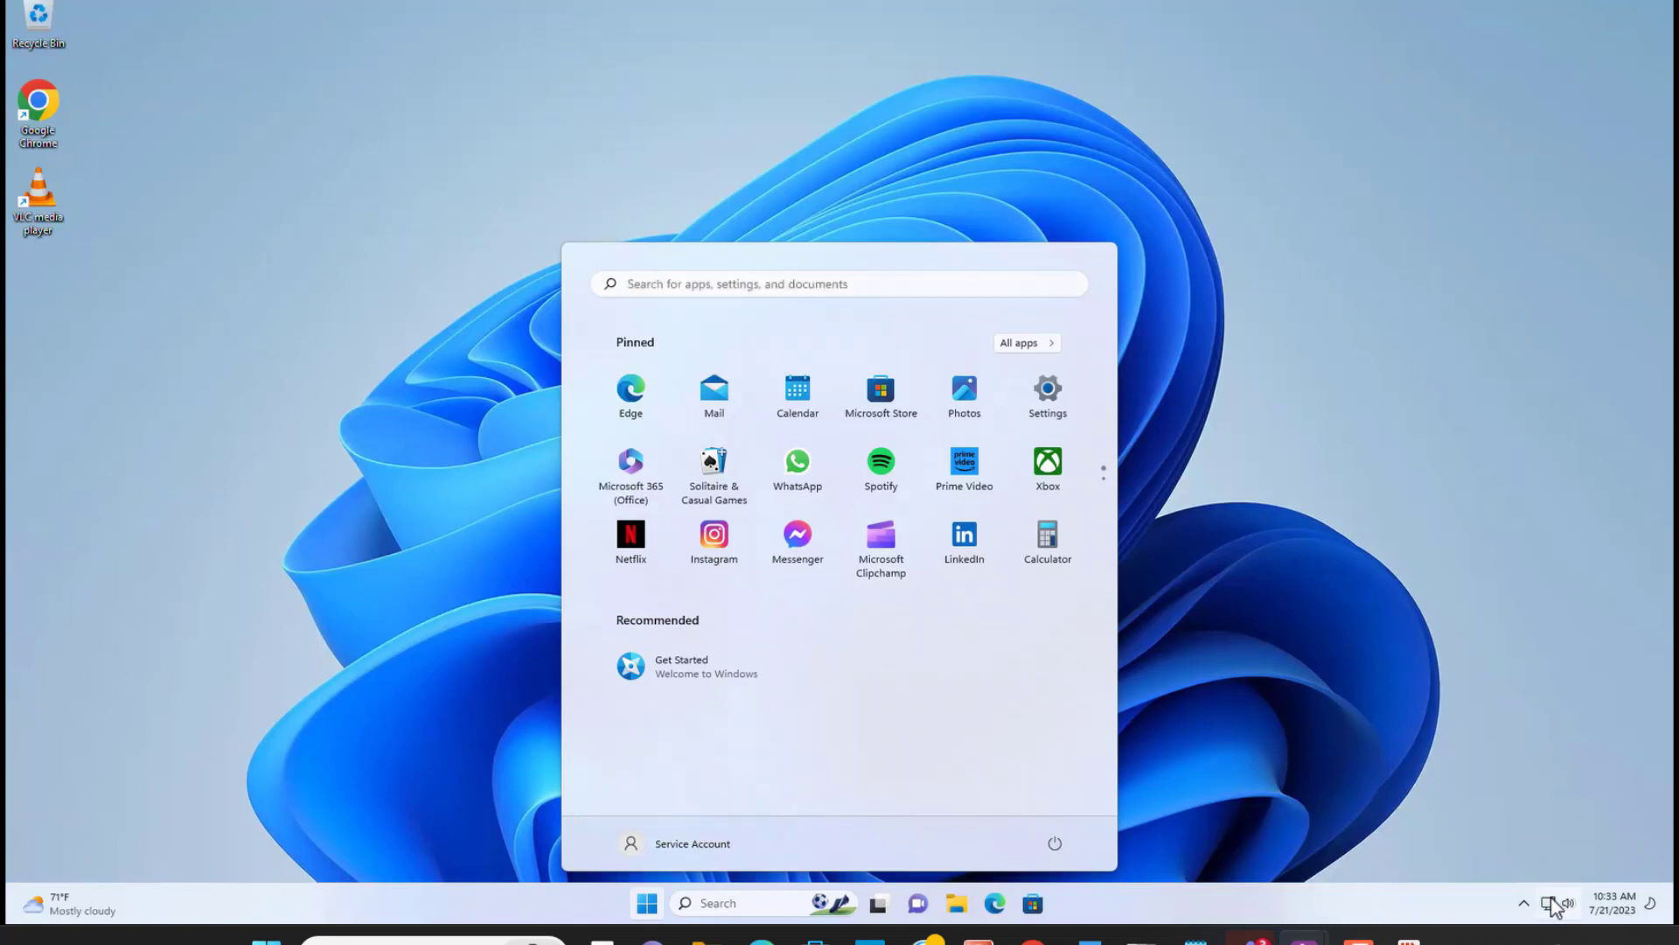
pyautogui.moveTo(1554, 906)
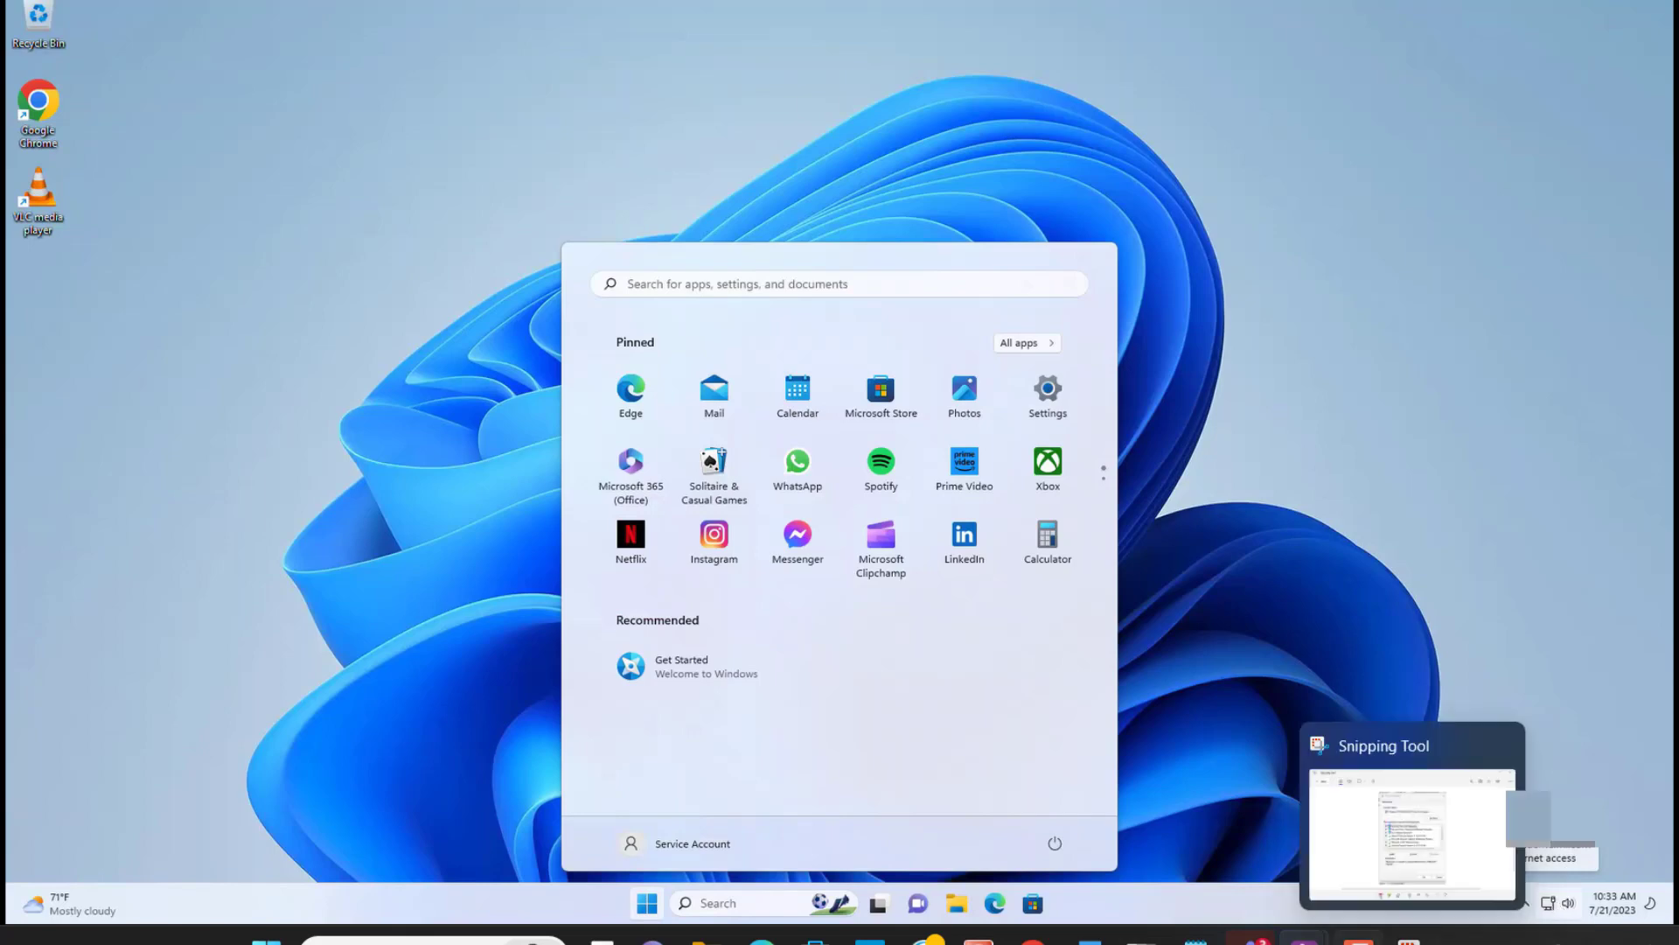
pyautogui.click(1358, 941)
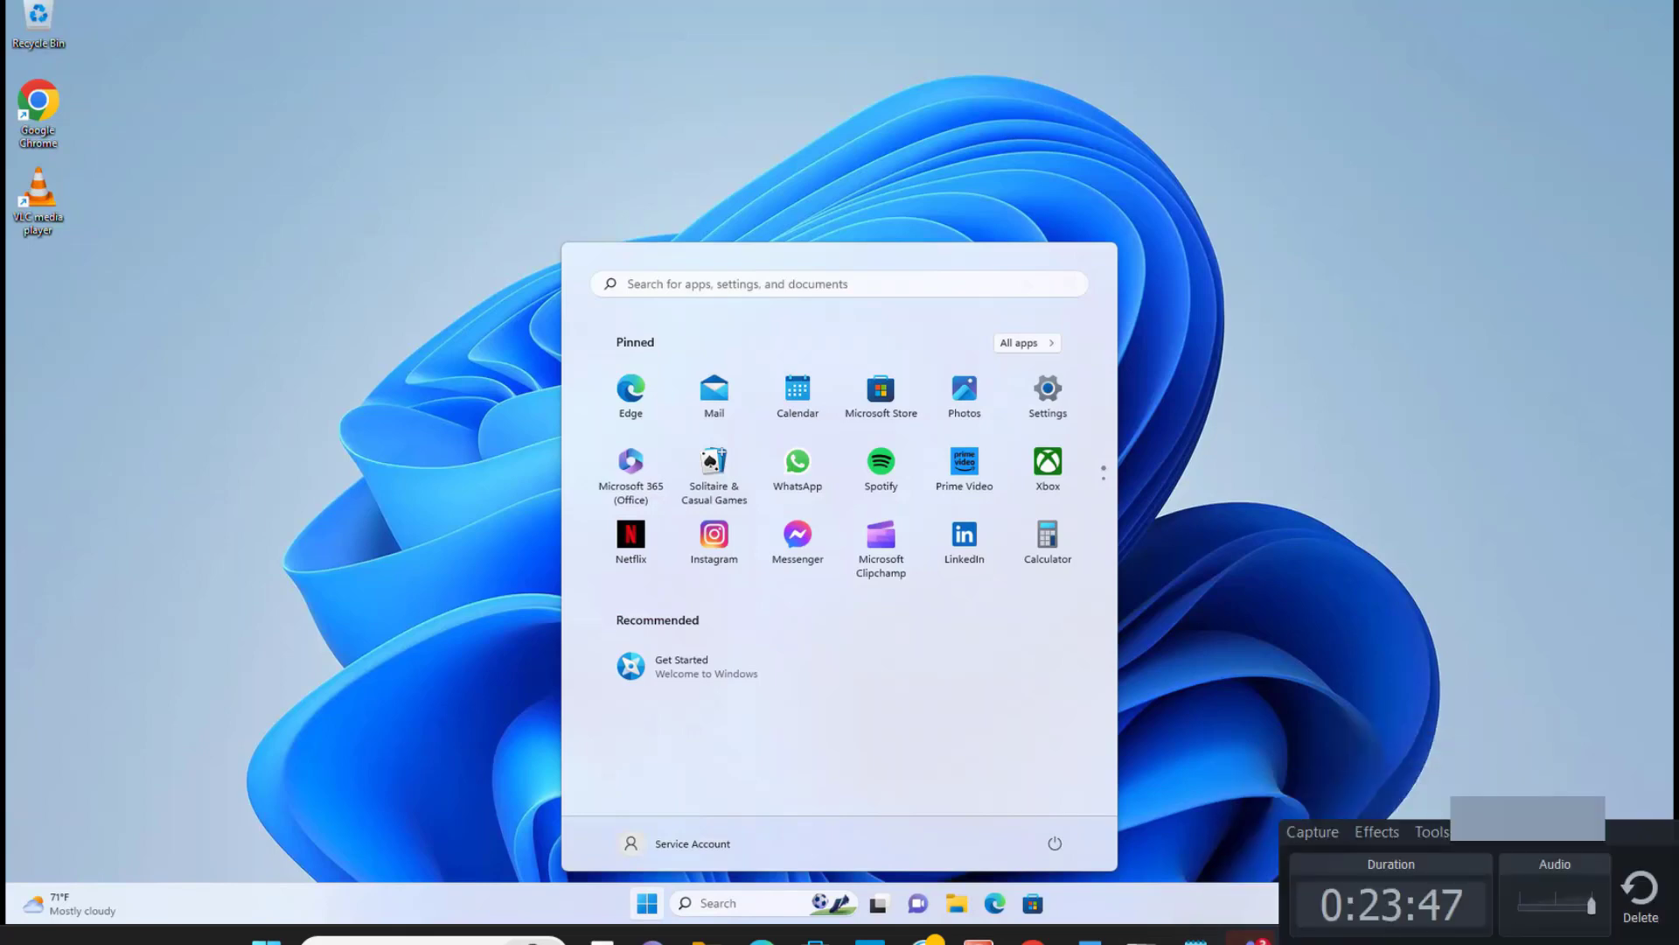